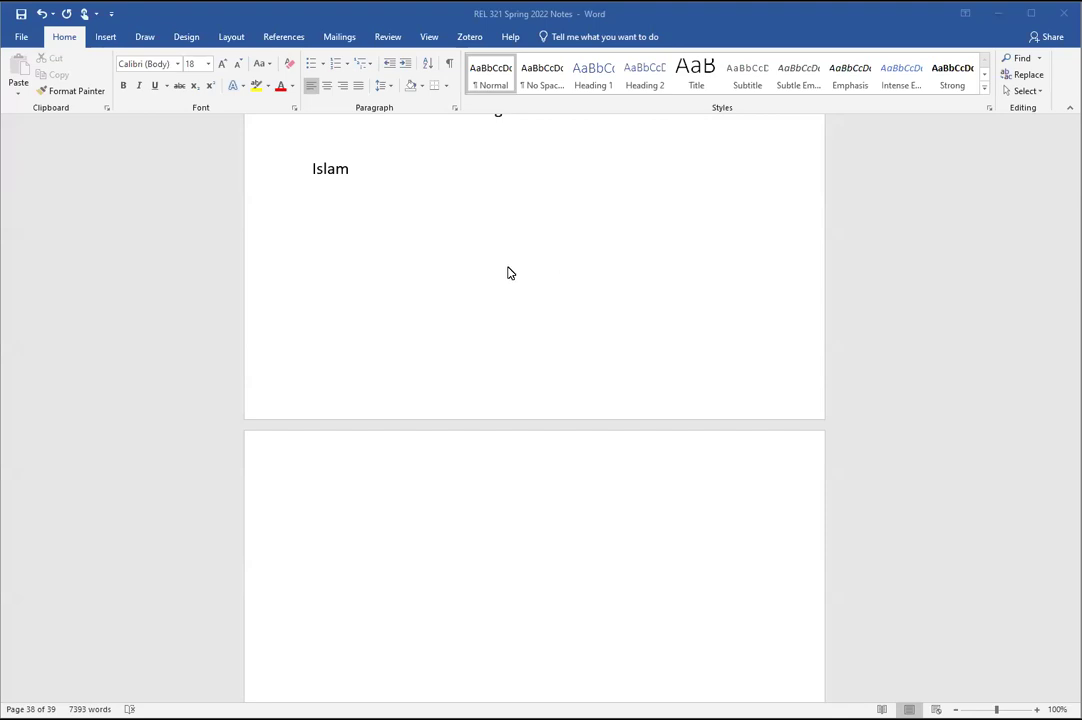
Step: Write the line "Pre-Islamic Arabia, polytheism and nomadic structure" below the Islam heading
click(403, 222)
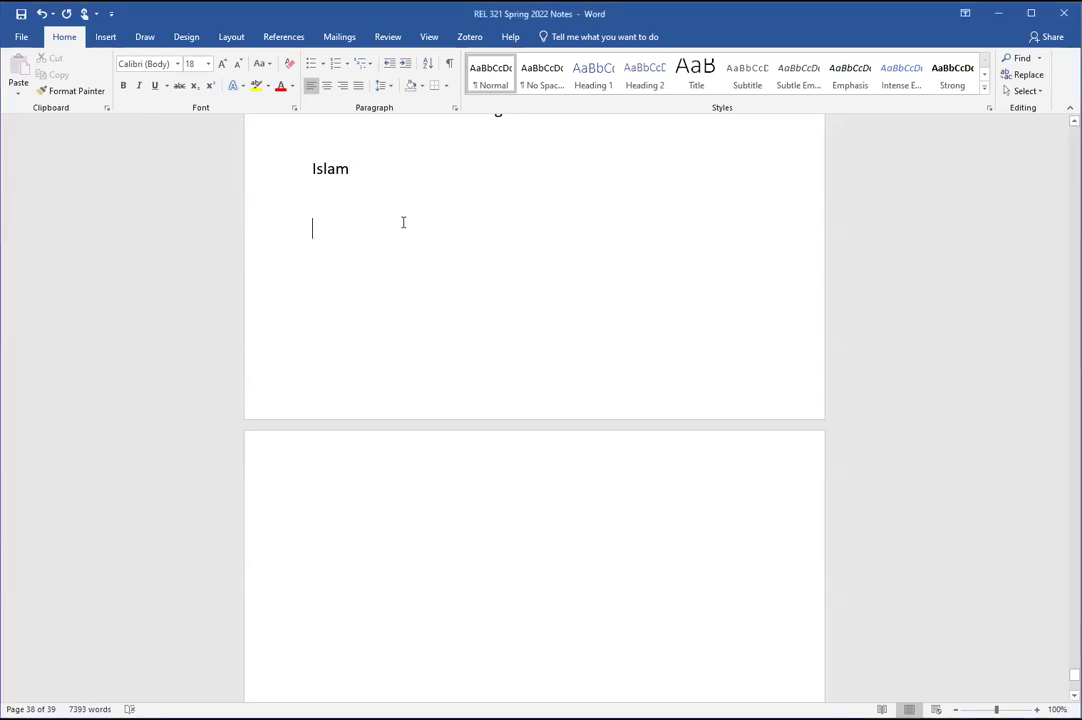
text(Pre-Islam)
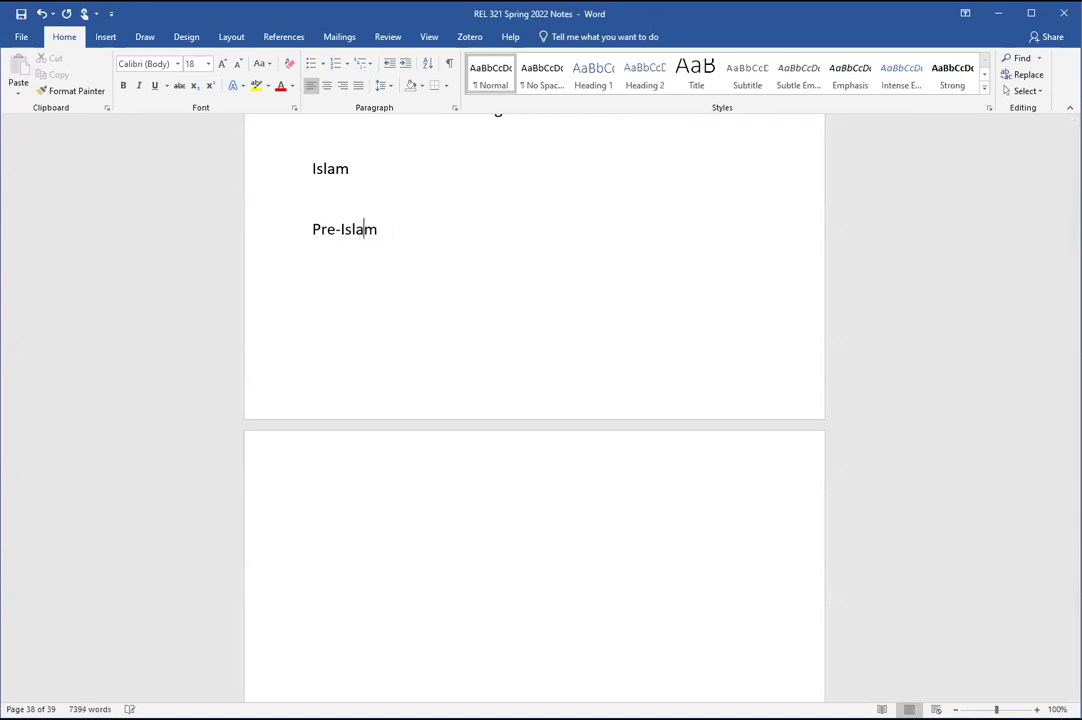
text(ic Arabia, polytheism)
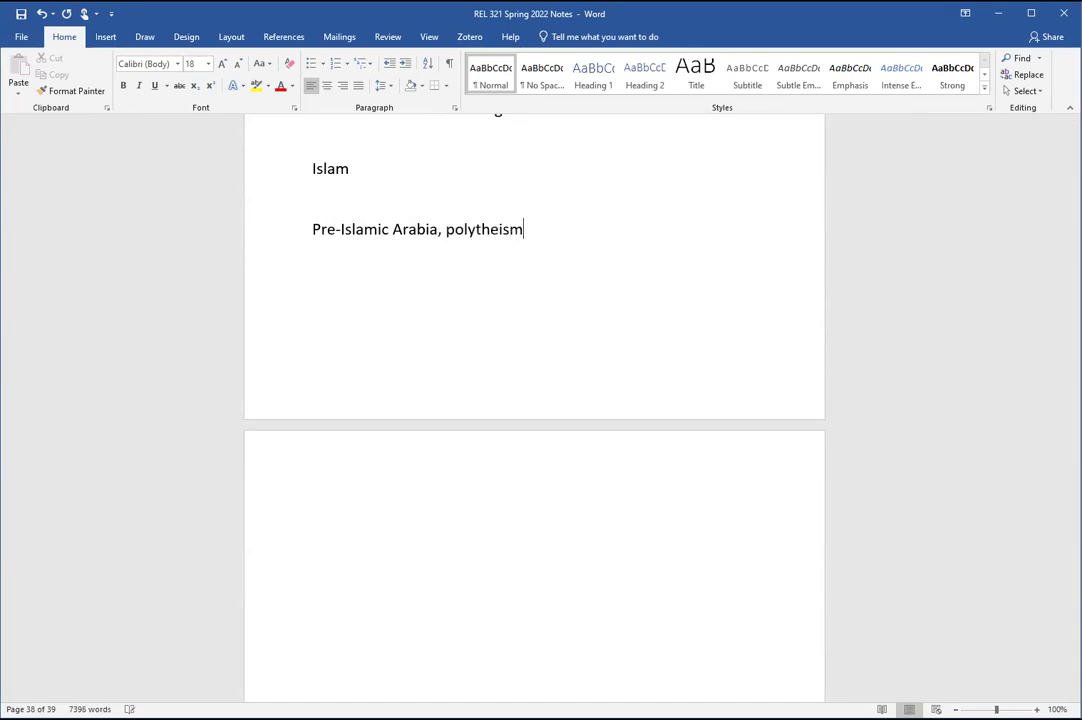
text( and nomadic structure)
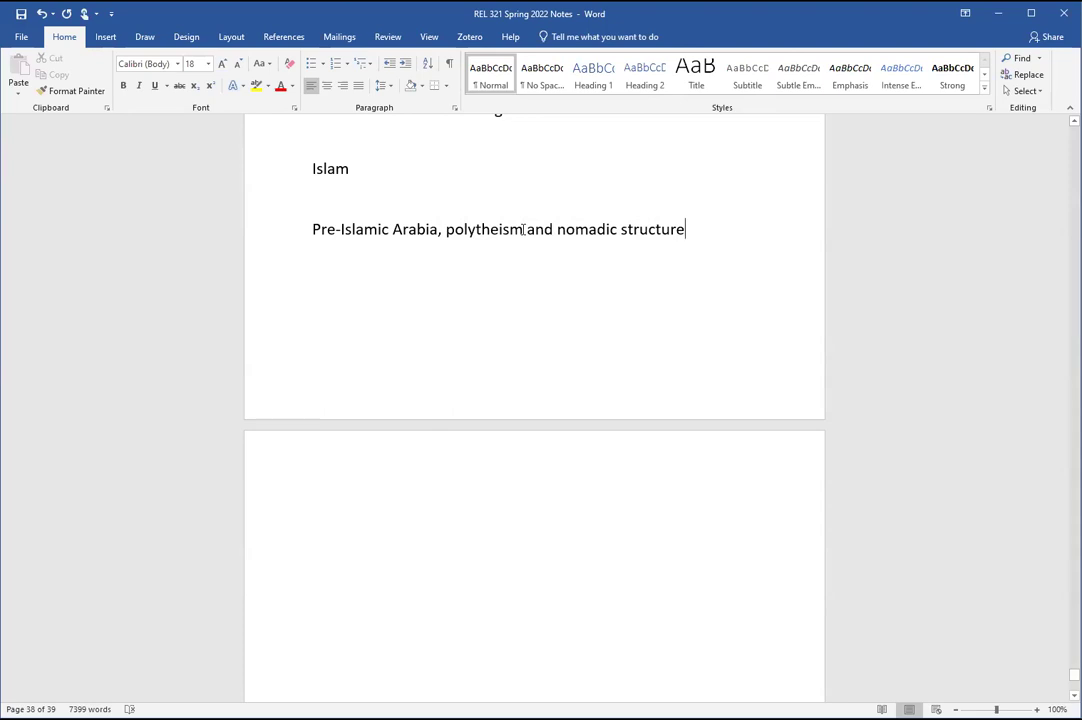
drag(523, 229, 447, 231)
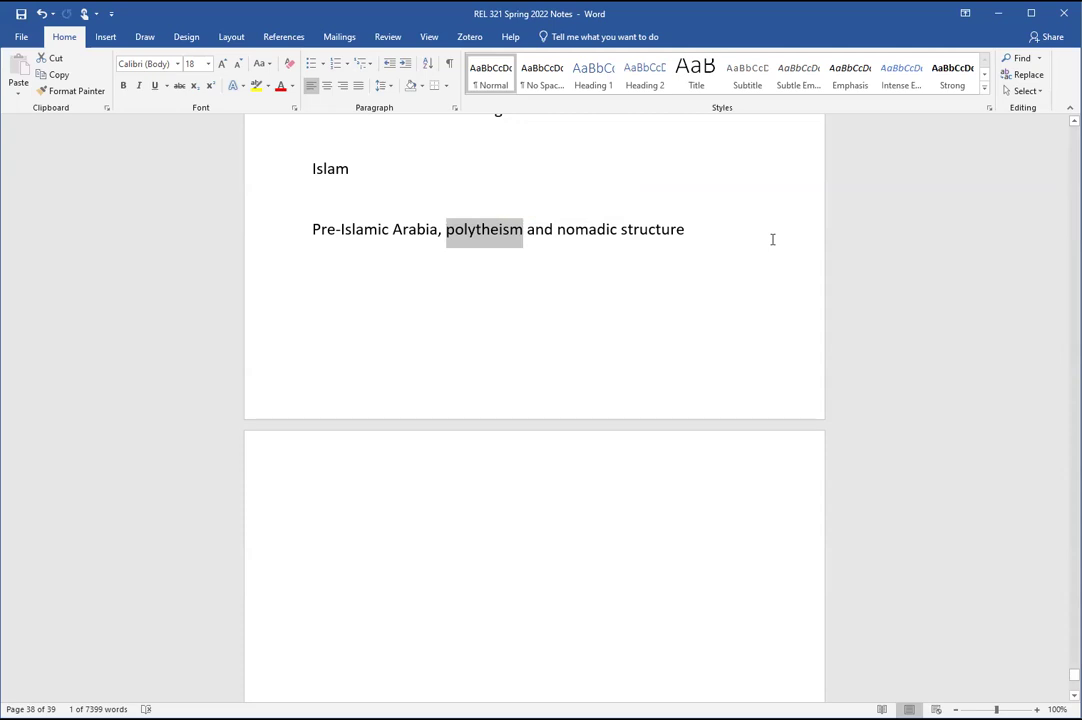
Step: Add a new line reading "Life of Muhammad, orphaned, raised by uncle (a merchant)" below the Pre-Islamic Arabia line
click(710, 239)
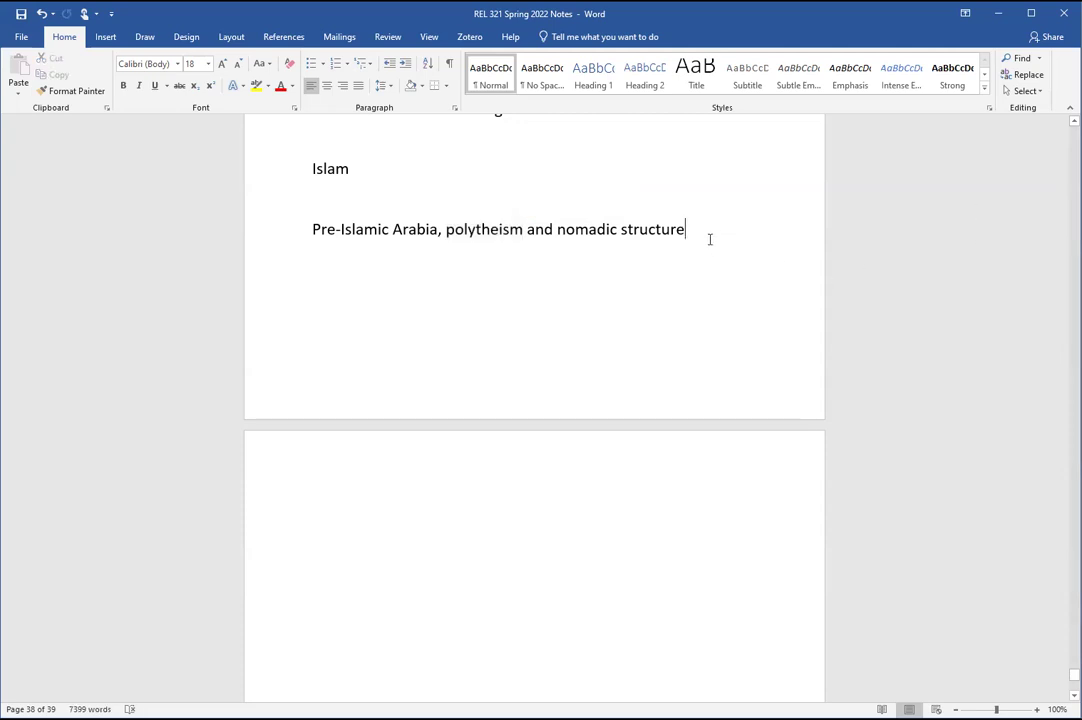
key(Return)
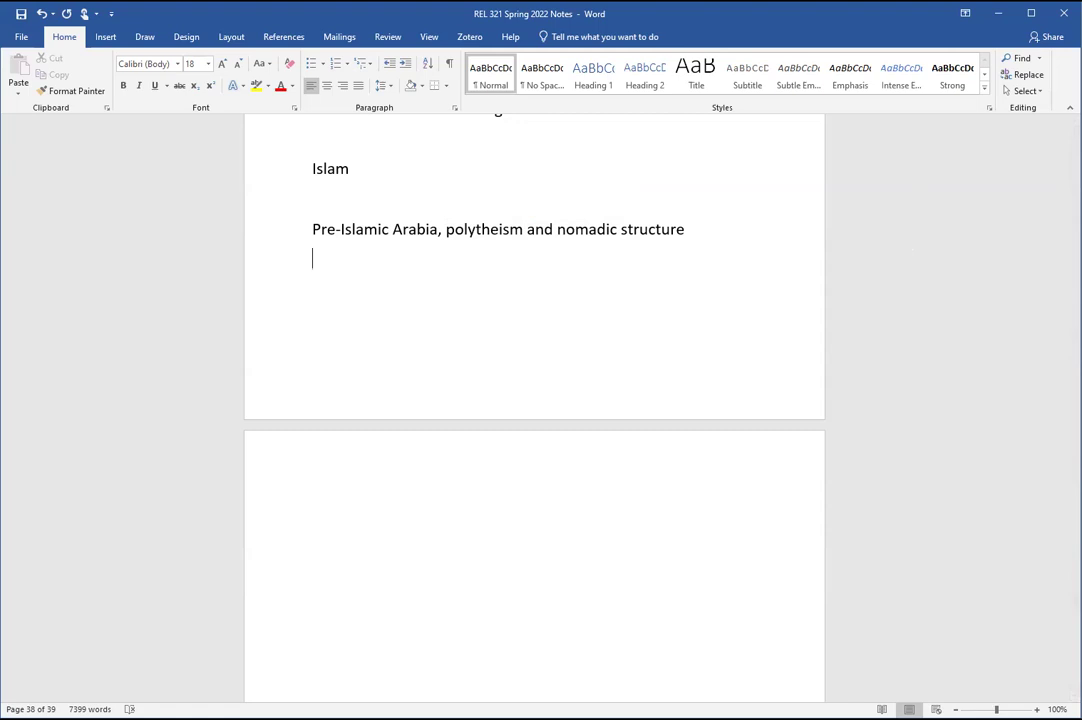
text(Life of Muham)
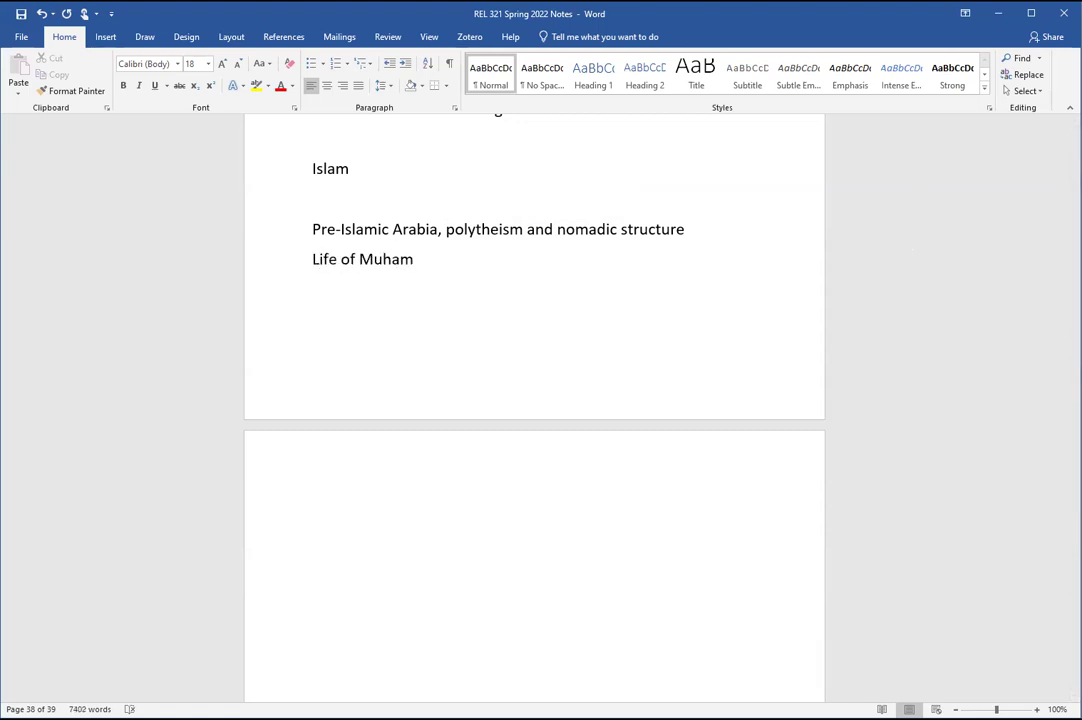
text(mad)
text(, )
text(orph)
key(BackSpace)
text(phaned, rais)
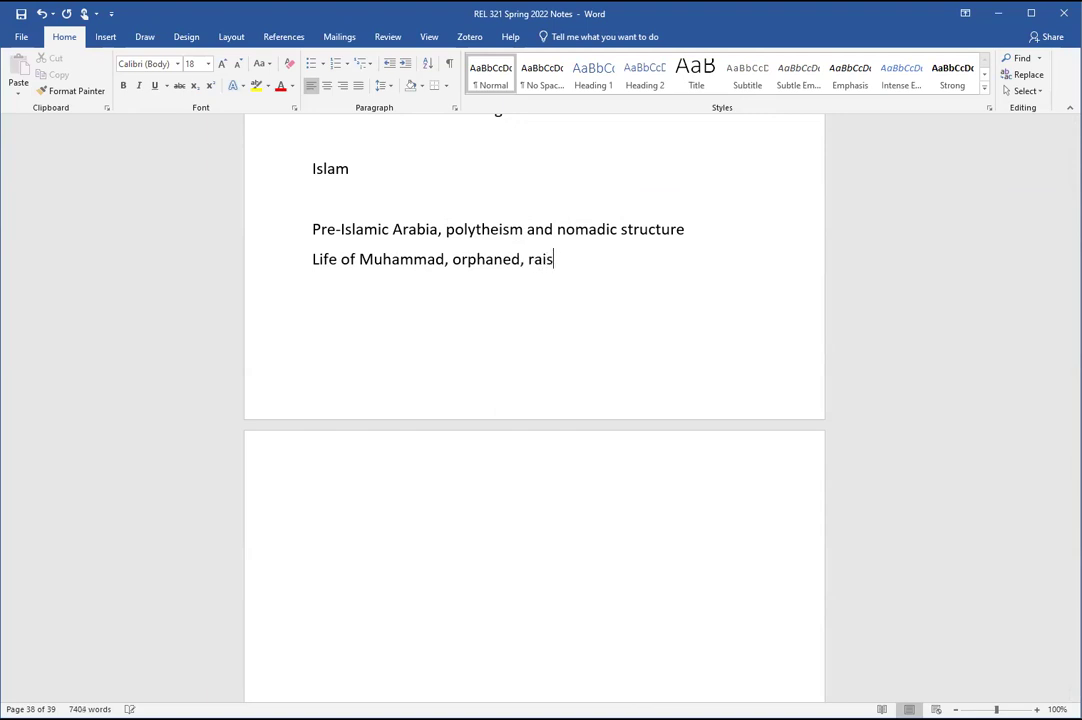
text(ed by uncle)
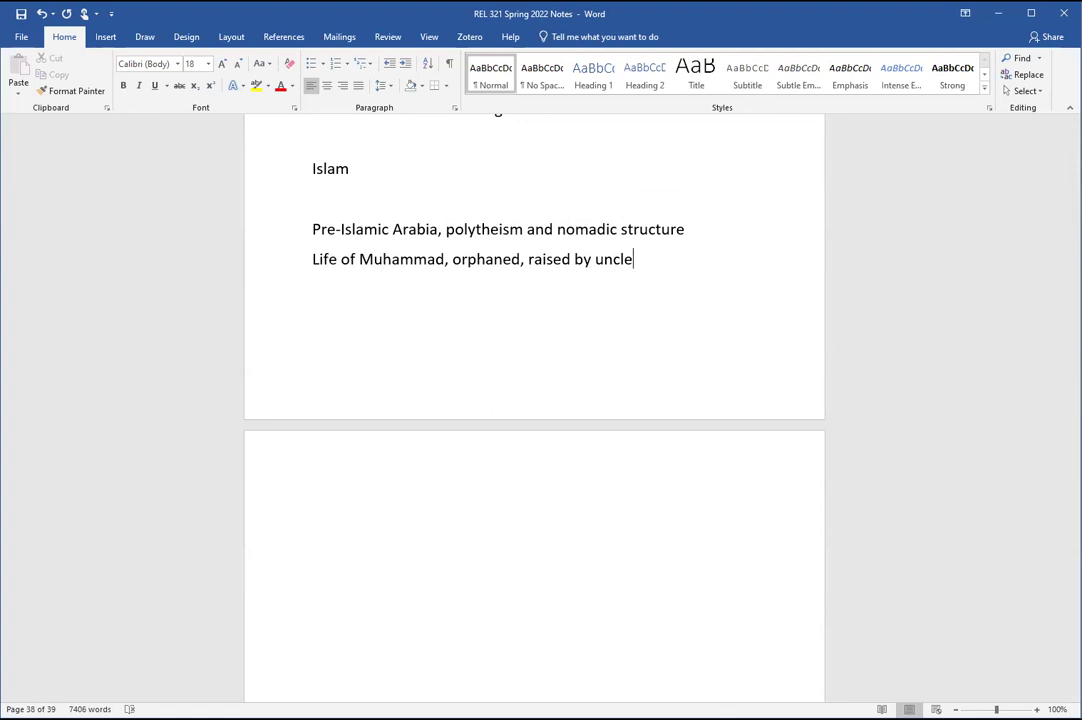
text( (a merchant0)
key(BackSpace)
text())
Step: Append ", outside of Byzantium (Eastern Roman Empire)" to the end of the Pre-Islamic Arabia line
click(688, 229)
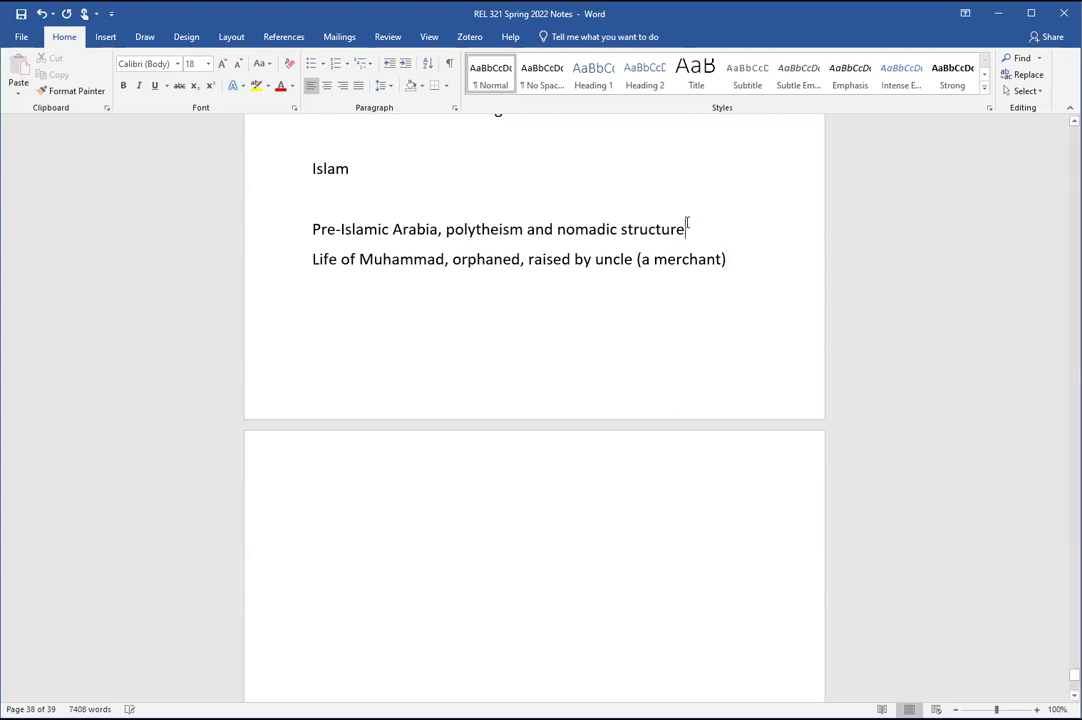
text(,)
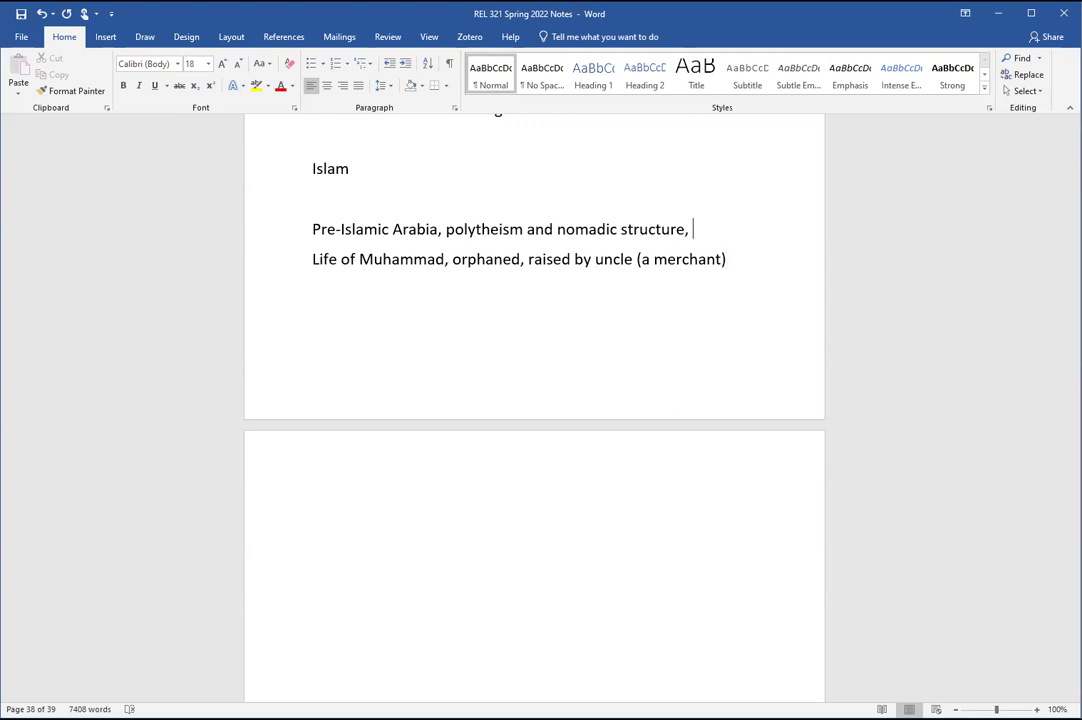
text( outside of Byza)
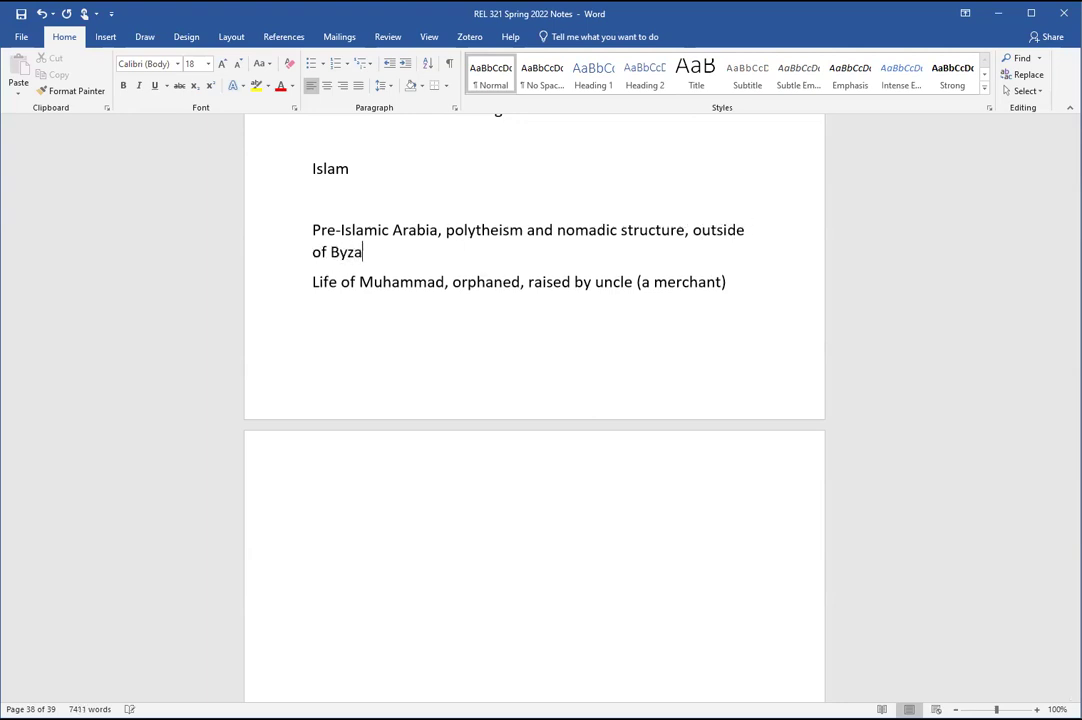
text(ntium (Easter)
key(BackSpace)
key(BackSpace)
text(tern Roman Empire))
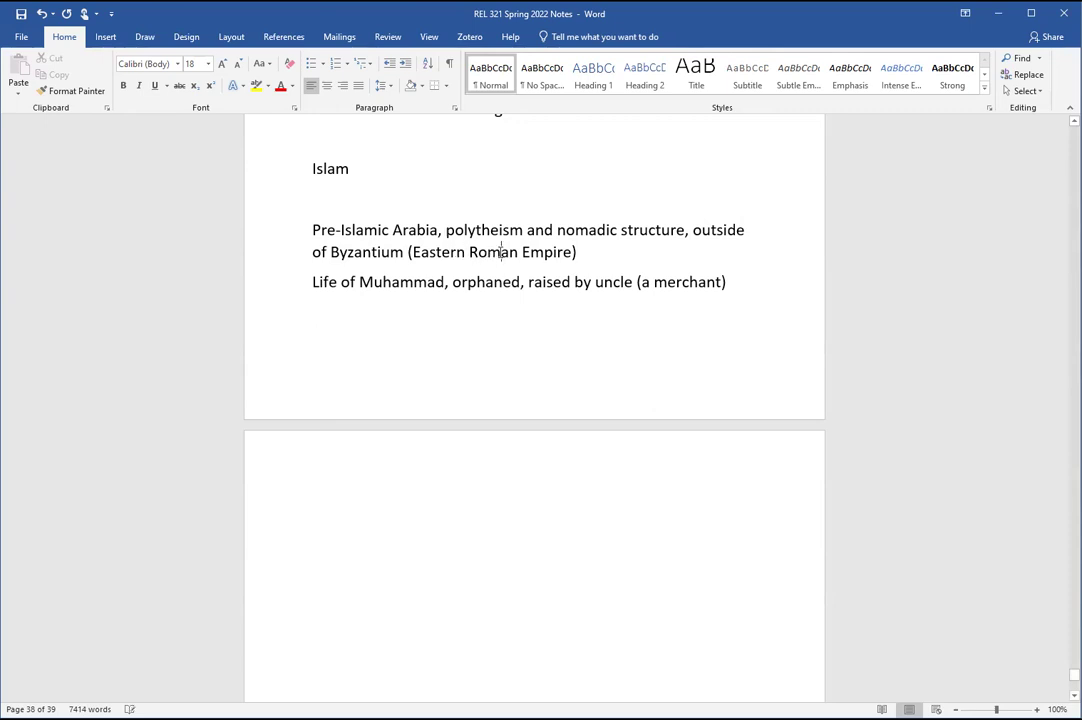
double_click(501, 251)
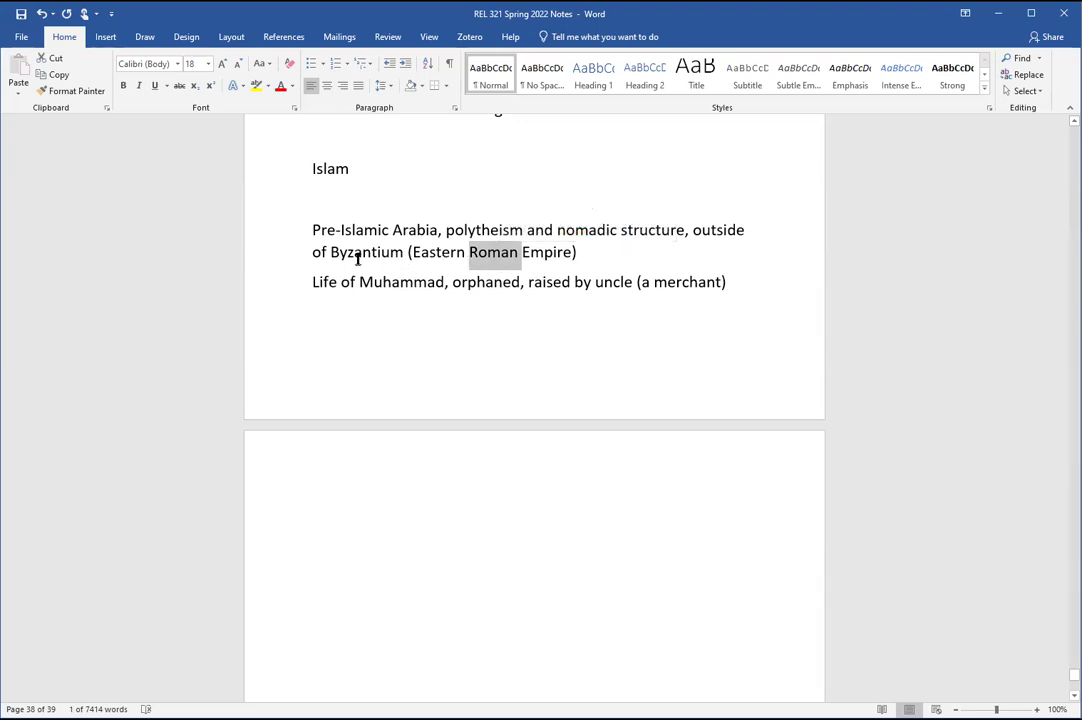
drag(330, 252, 402, 252)
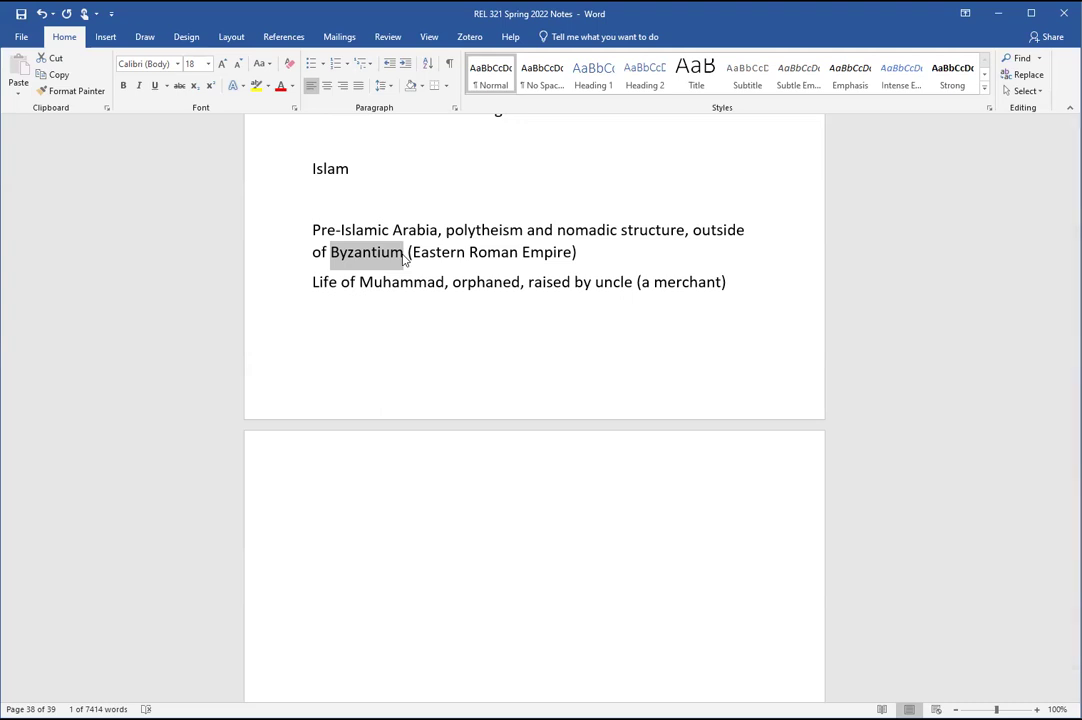
double_click(717, 231)
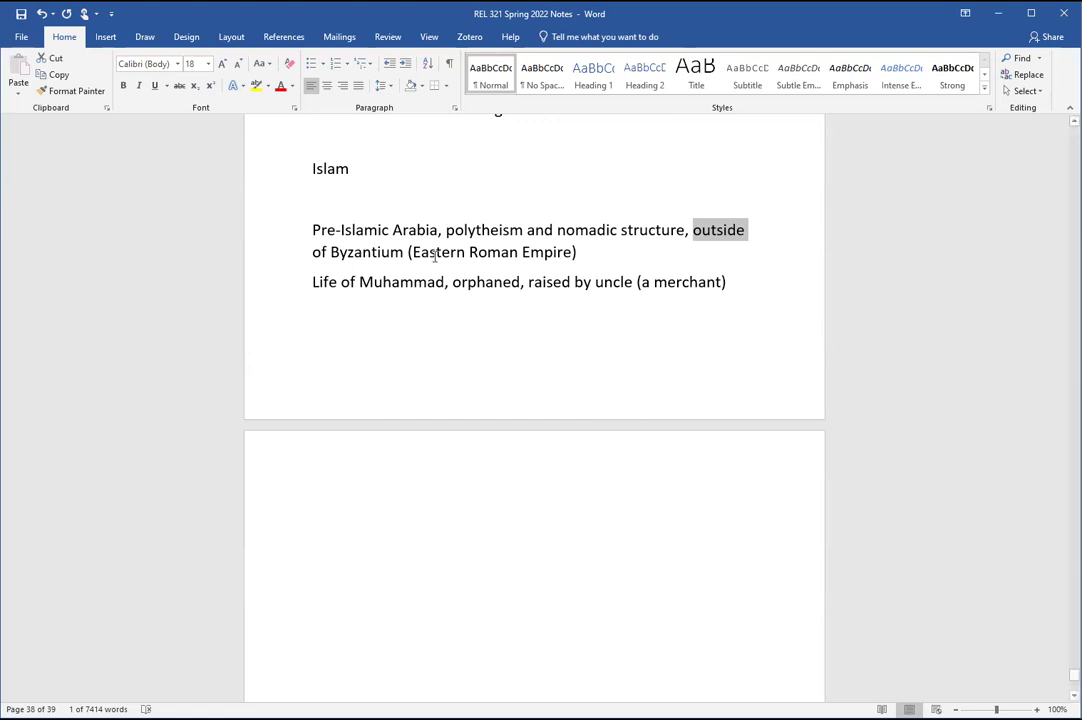
Step: Extend the Life of Muhammad line with ",he wants a clear vision or revelation to explain the truth about God."
click(734, 314)
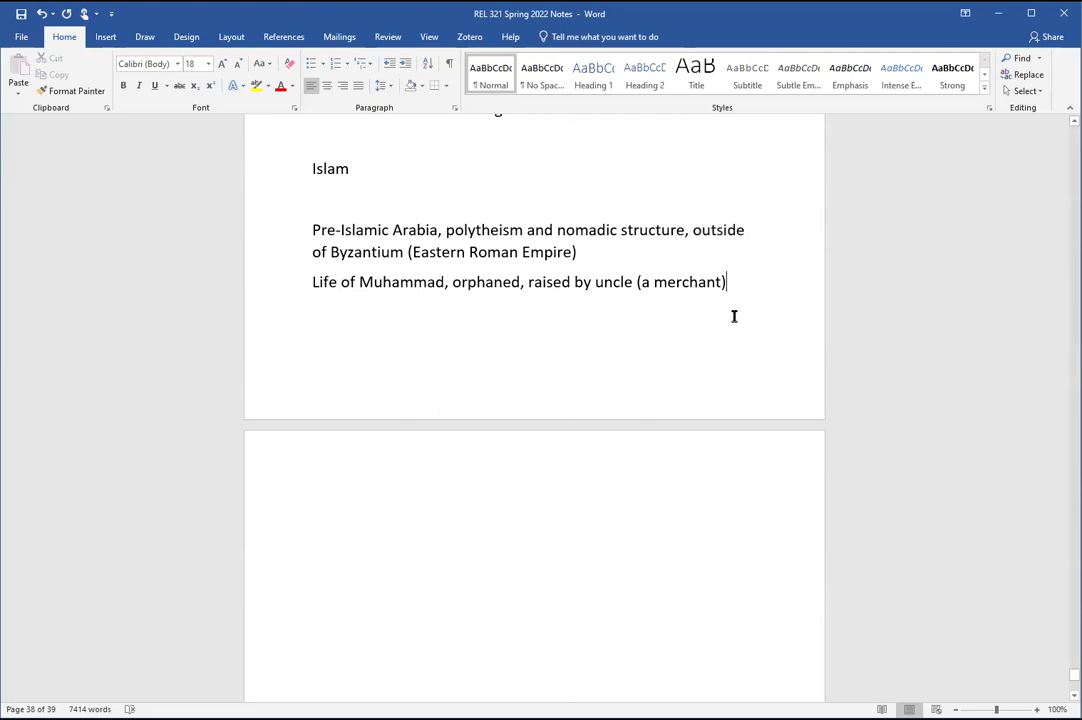
text(,)
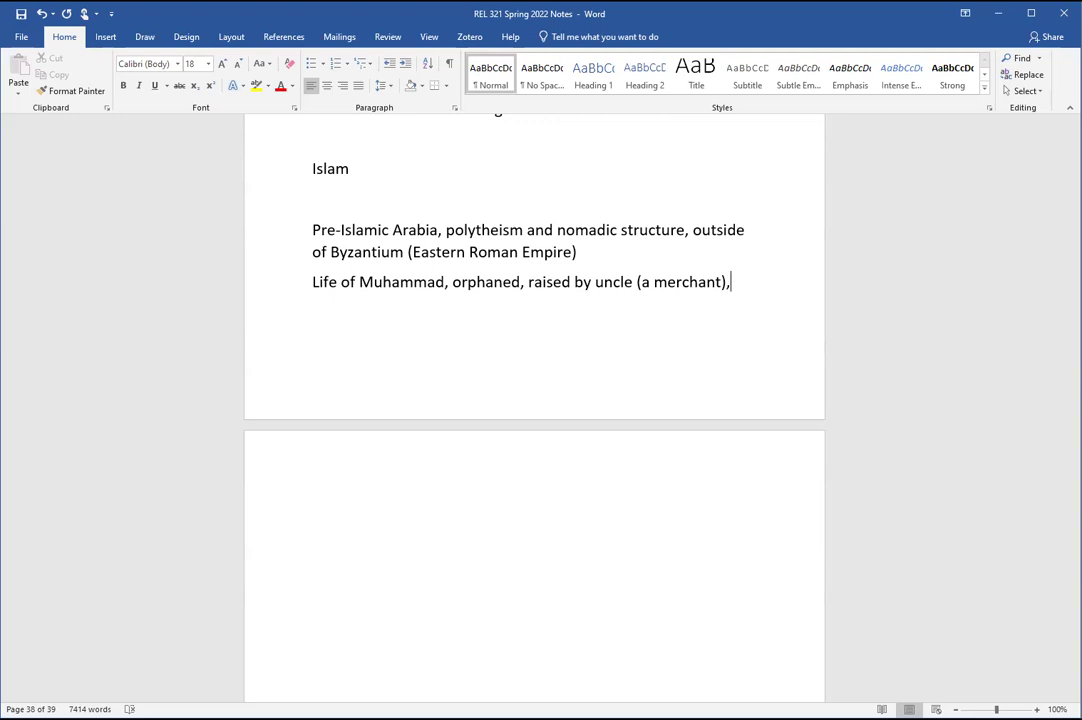
text(he wants a clear vi)
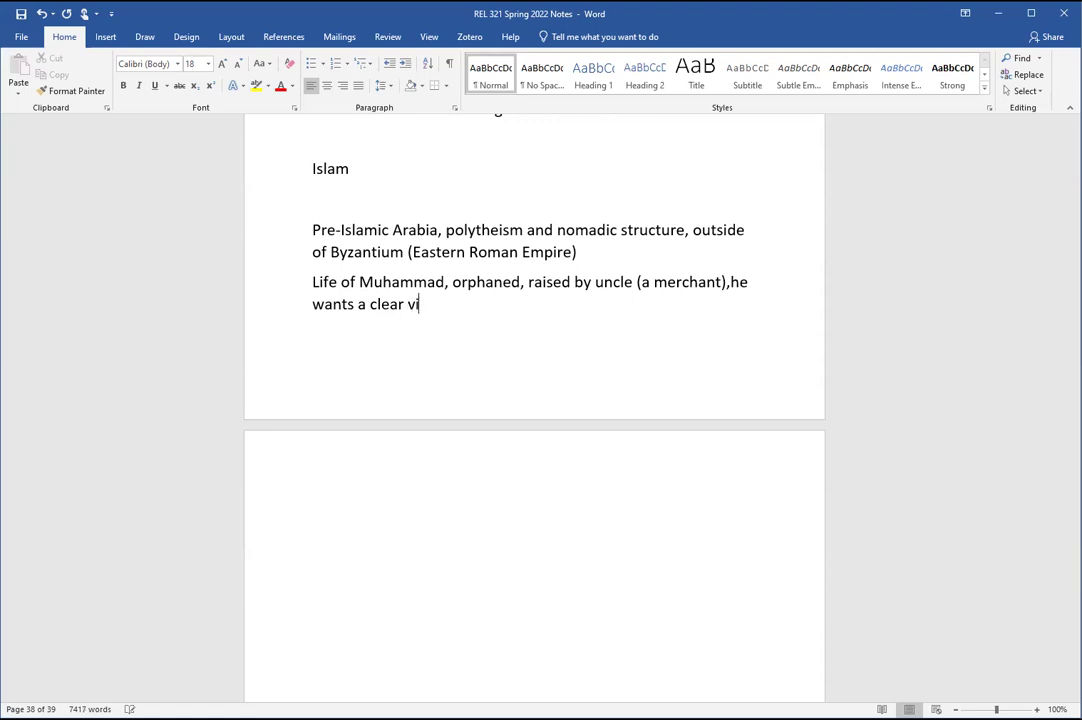
text(sion or revelation to e)
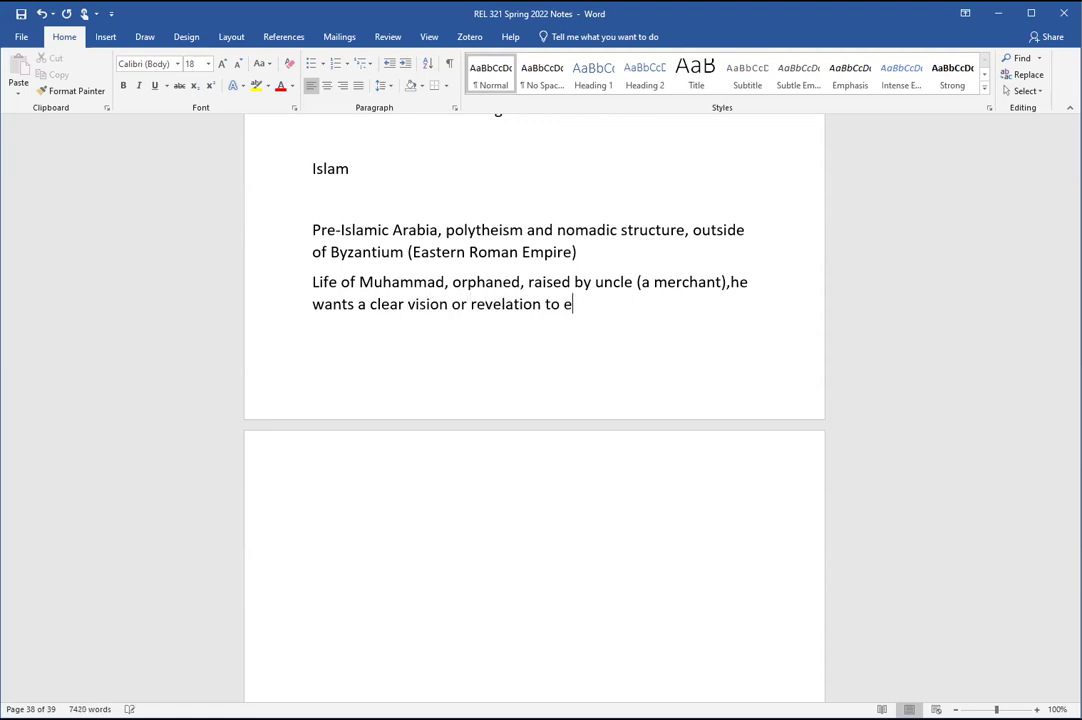
text(xplain the truth about God.)
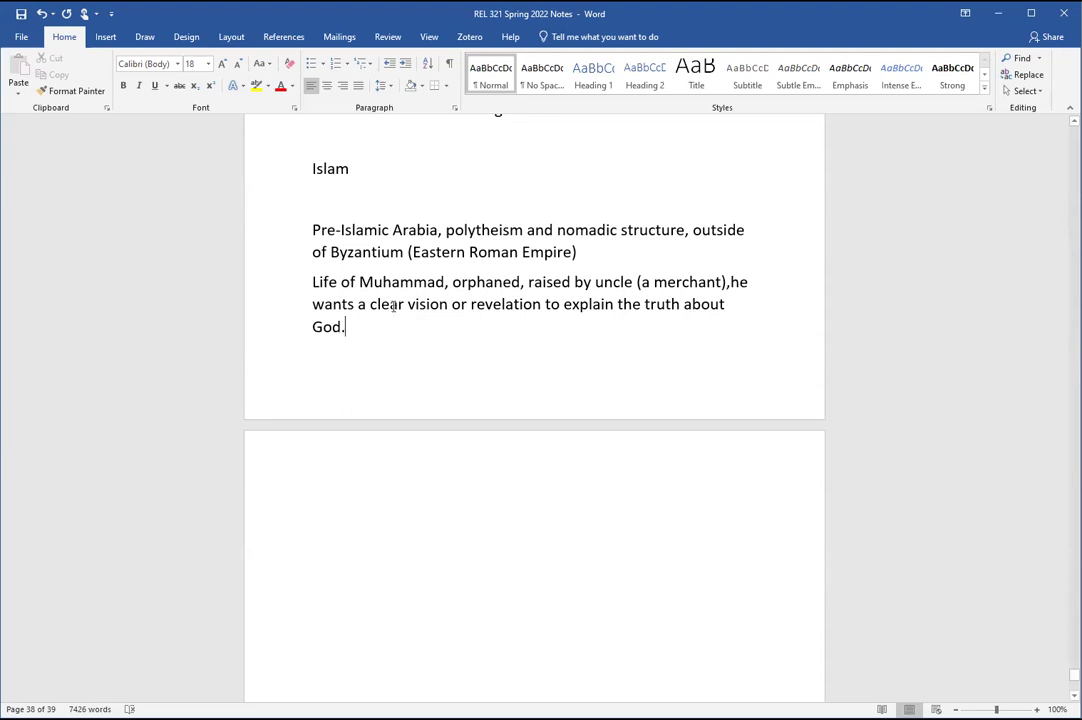
drag(369, 304, 525, 310)
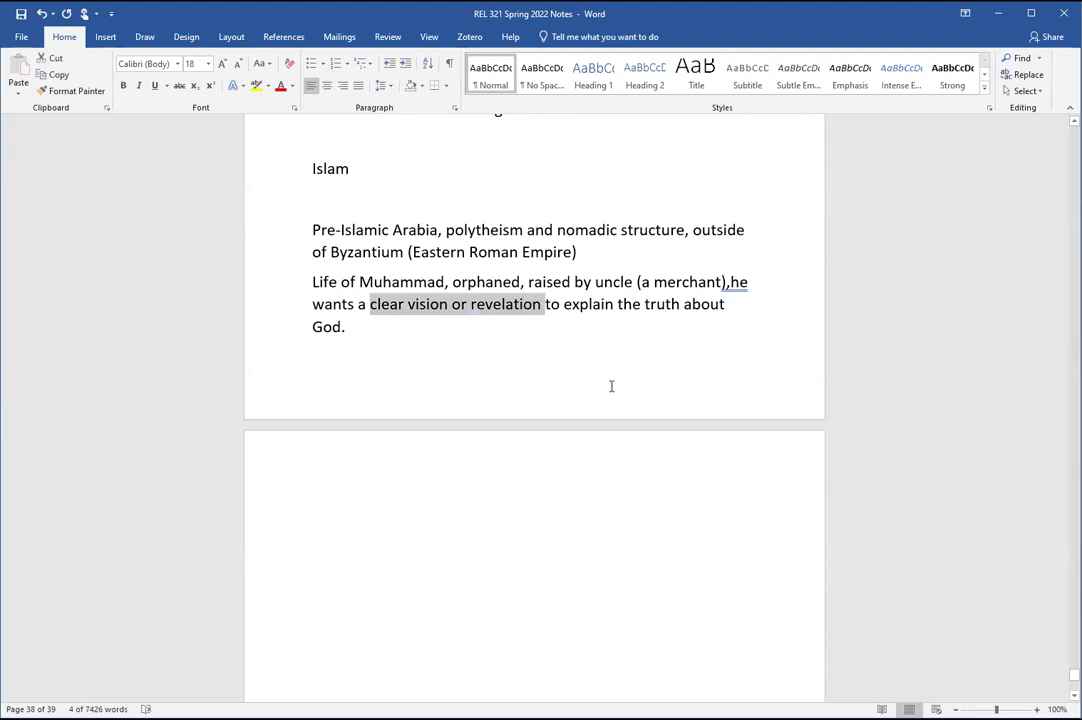
Step: Continue the Muhammad paragraph with "The answer he is given is in the Quran, received by hearing and is to recite"
click(453, 332)
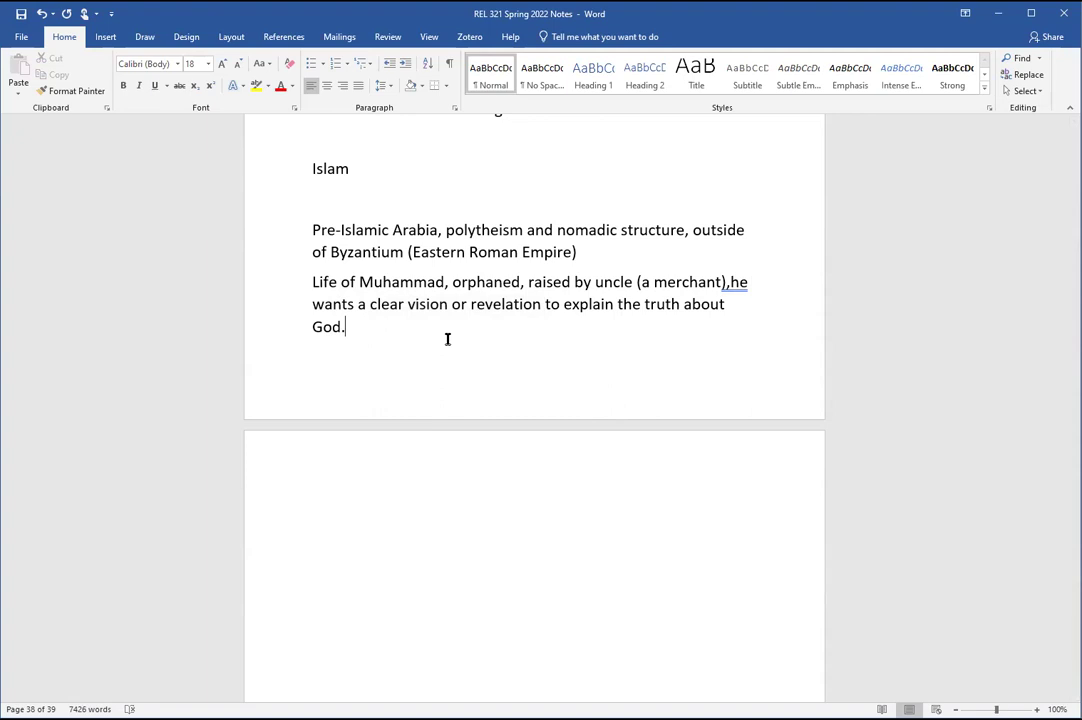
text(The answer he is given is in t)
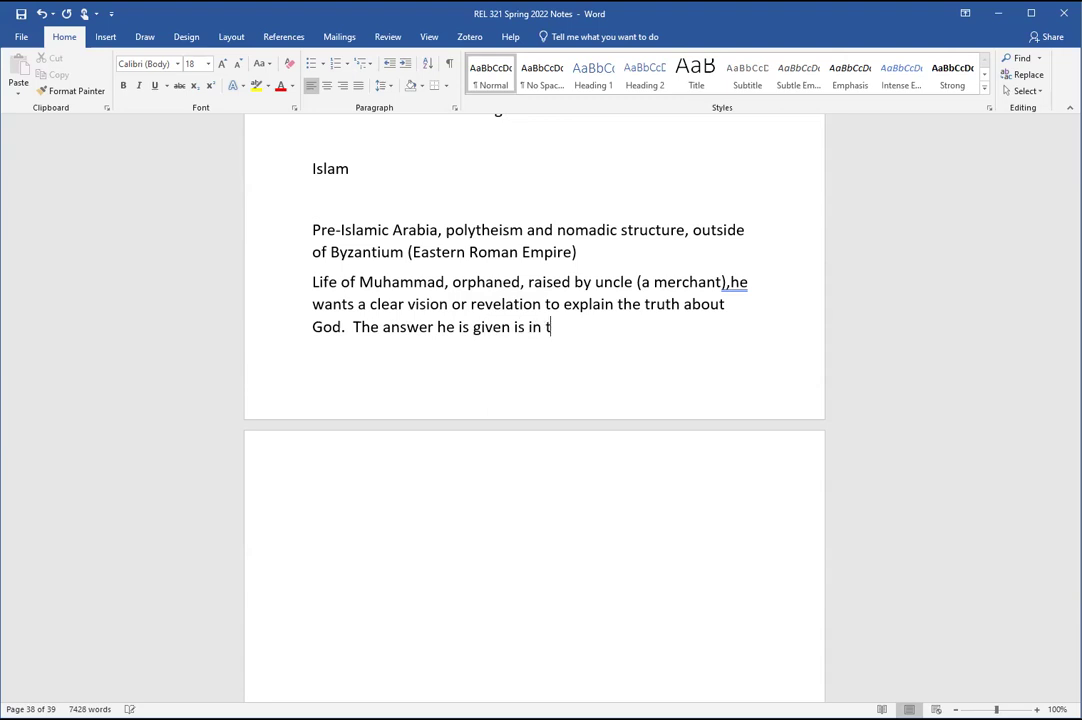
text(he Quran, recieved)
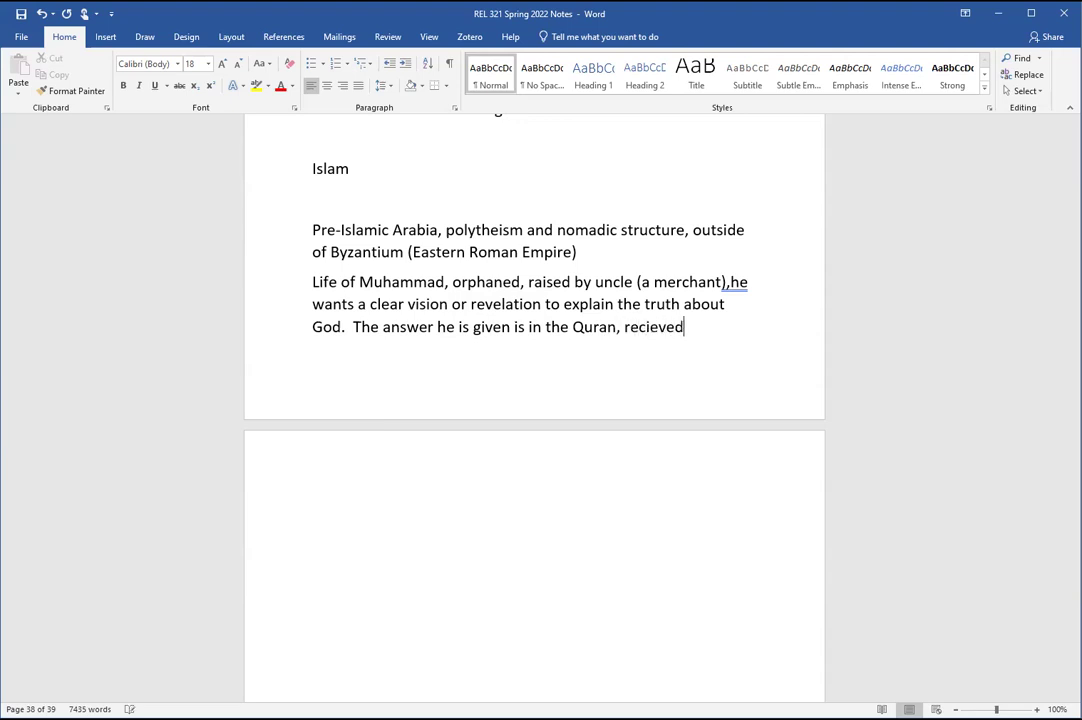
key(BackSpace)
key(BackSpace)
key(BackSpace)
key(BackSpace)
key(BackSpace)
text(eived by hearing and)
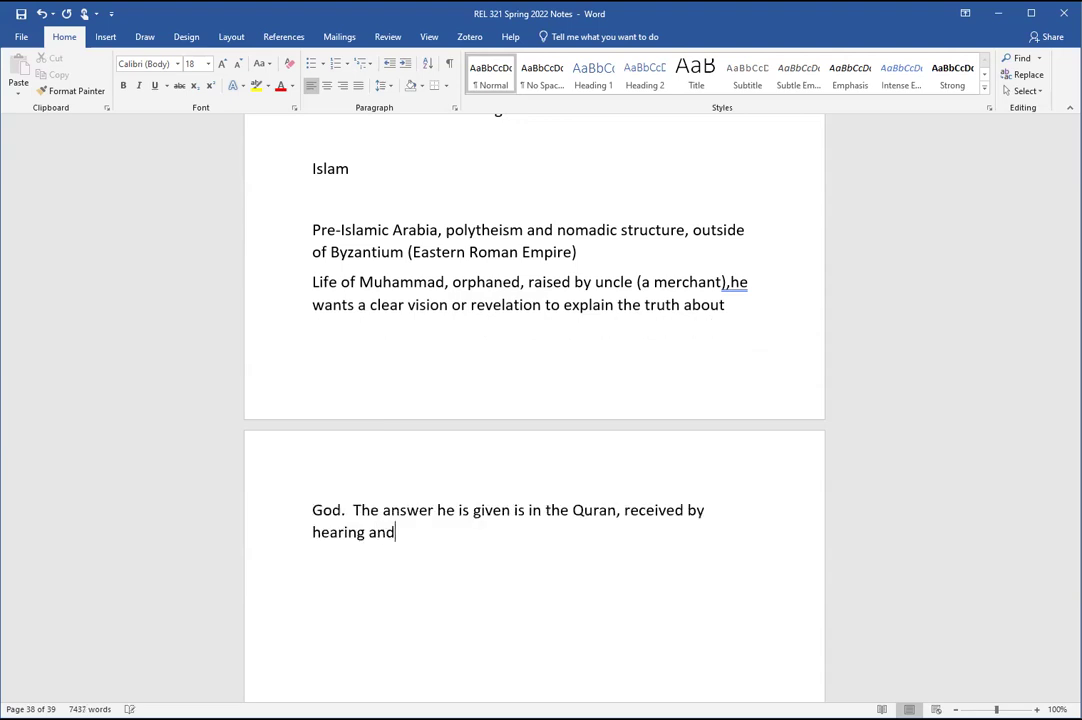
text( is to recite)
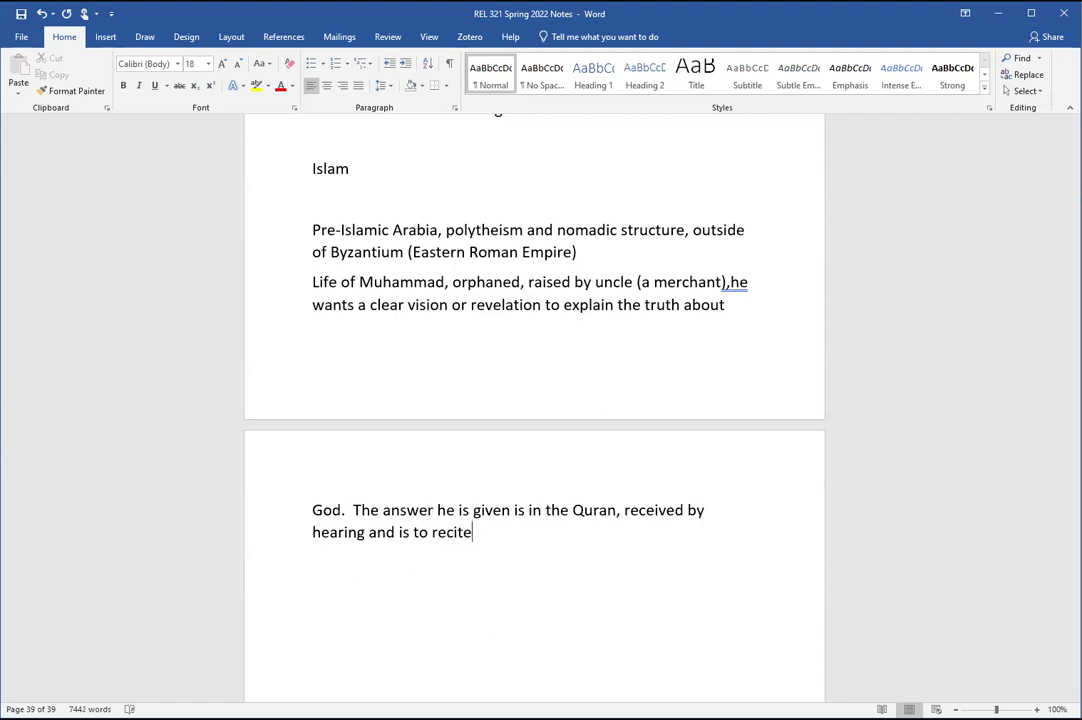
Step: End the recitation sentence with a period and add "The answer is that God is One, eternal, absolute, irrevocable, unchanging."
text(.  The answer is t)
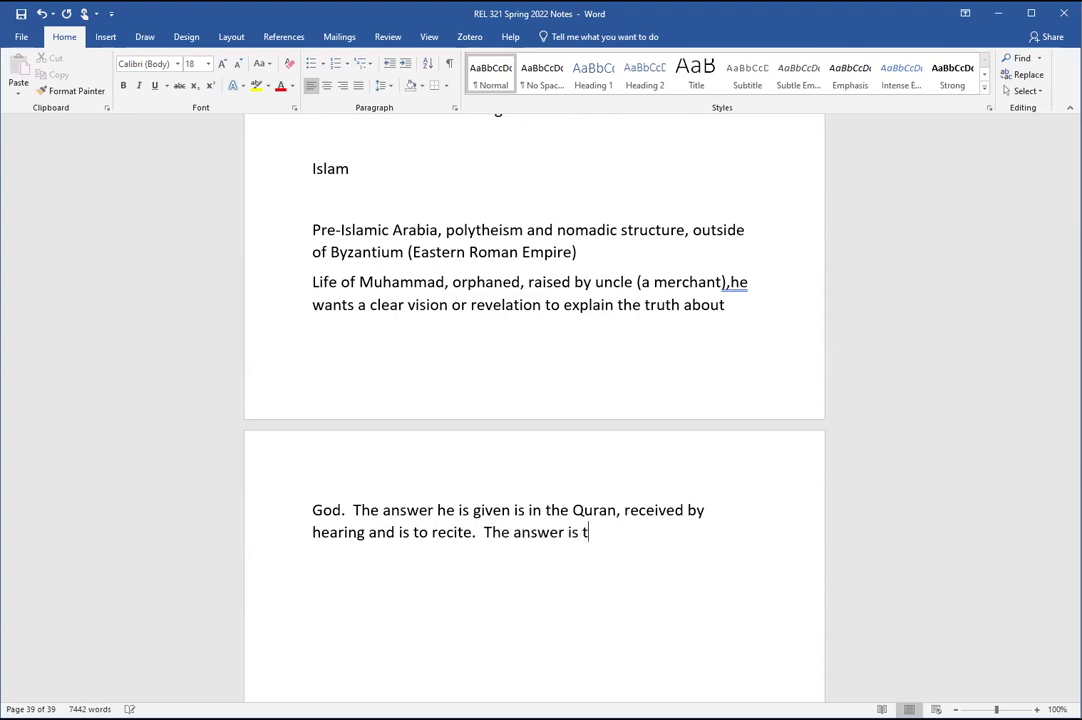
text(hat God is One, ete)
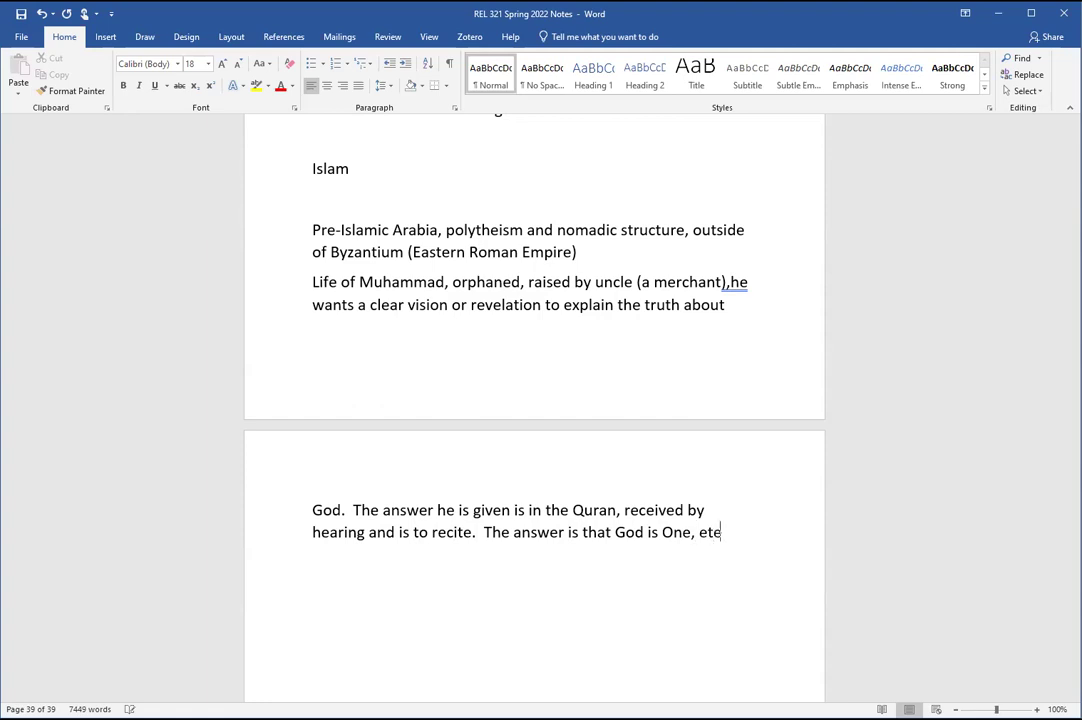
text(rnal, absolute, )
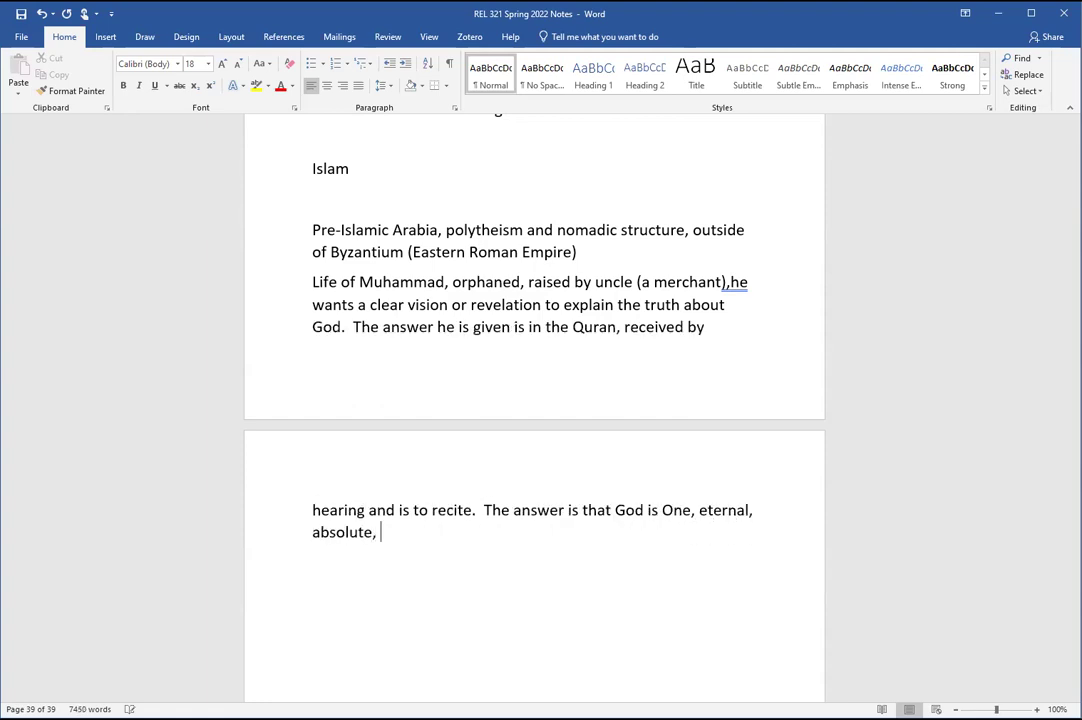
text(irrevocable)
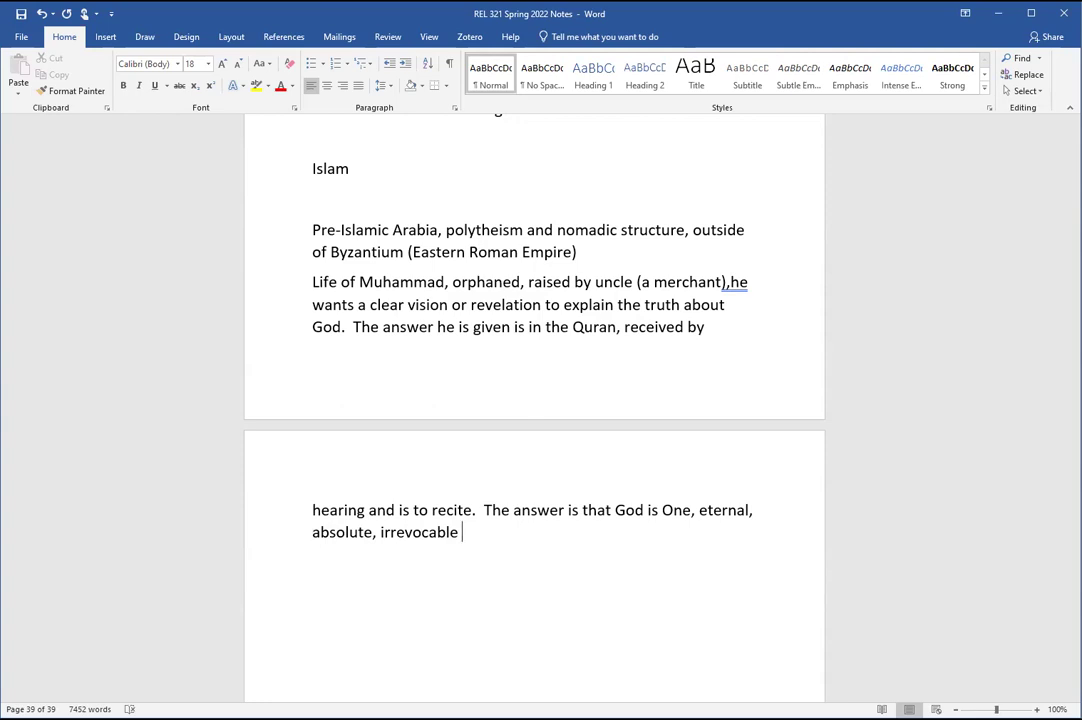
key(BackSpace)
text(, unchanging.)
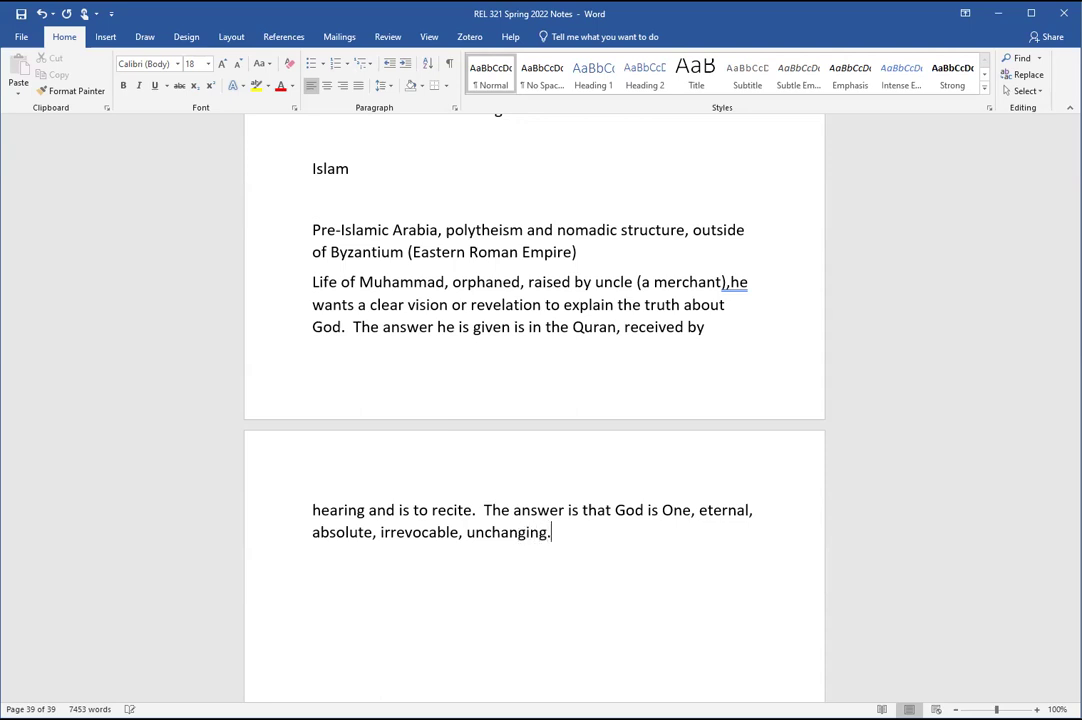
Step: Append "The Quran contains the law, the teaching that God is one, angels and jinns, absolute predestination of God," to the Muhammad paragraph
text(  The Quran contains)
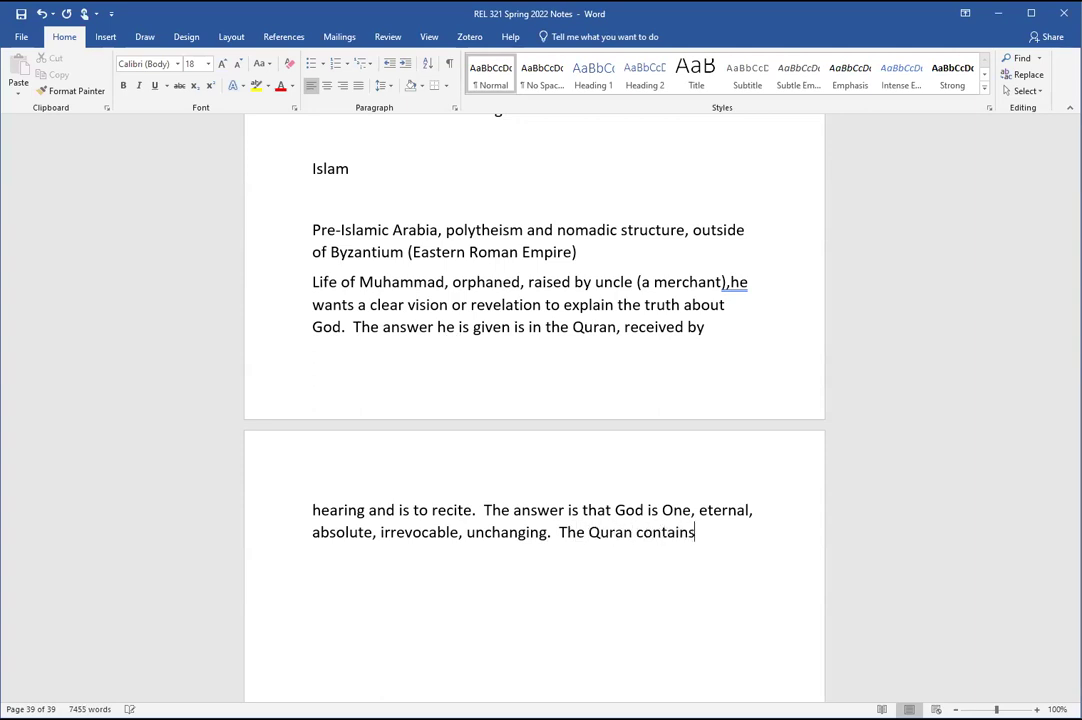
text( the law, the te)
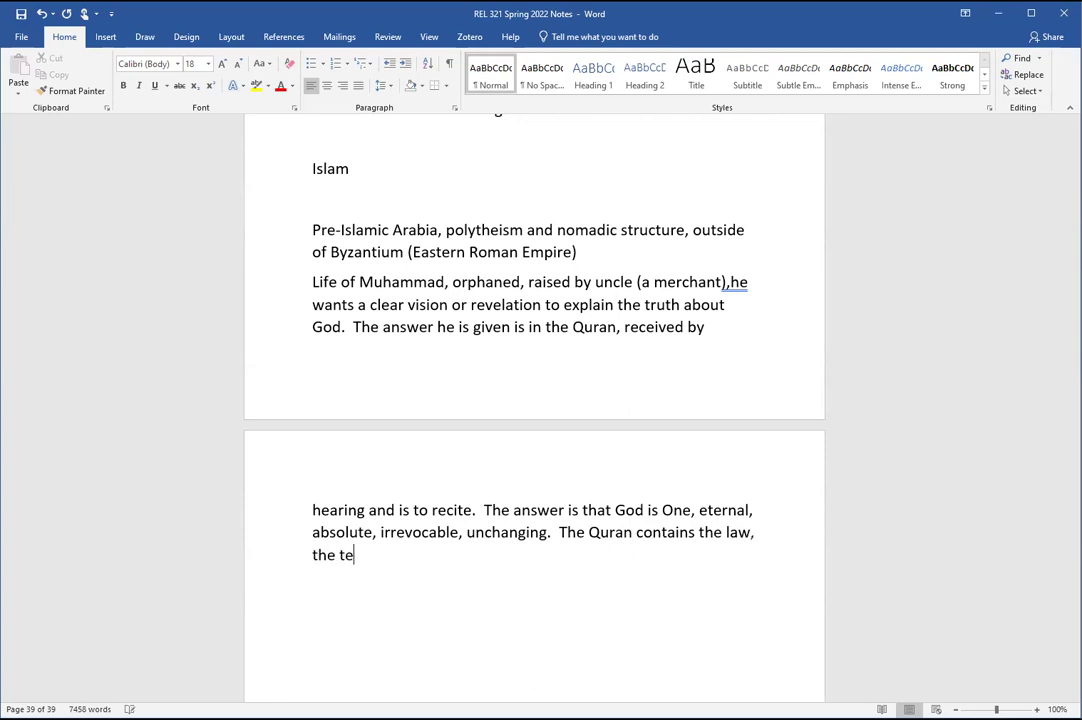
text(ching that God is one)
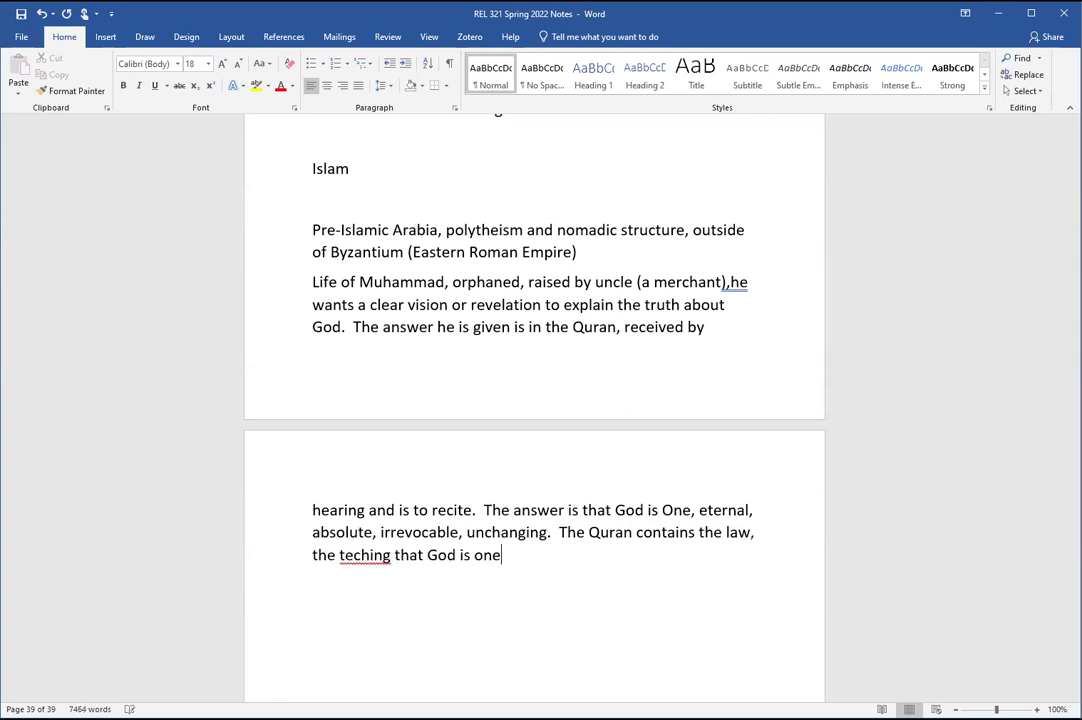
text(, angels and jinns)
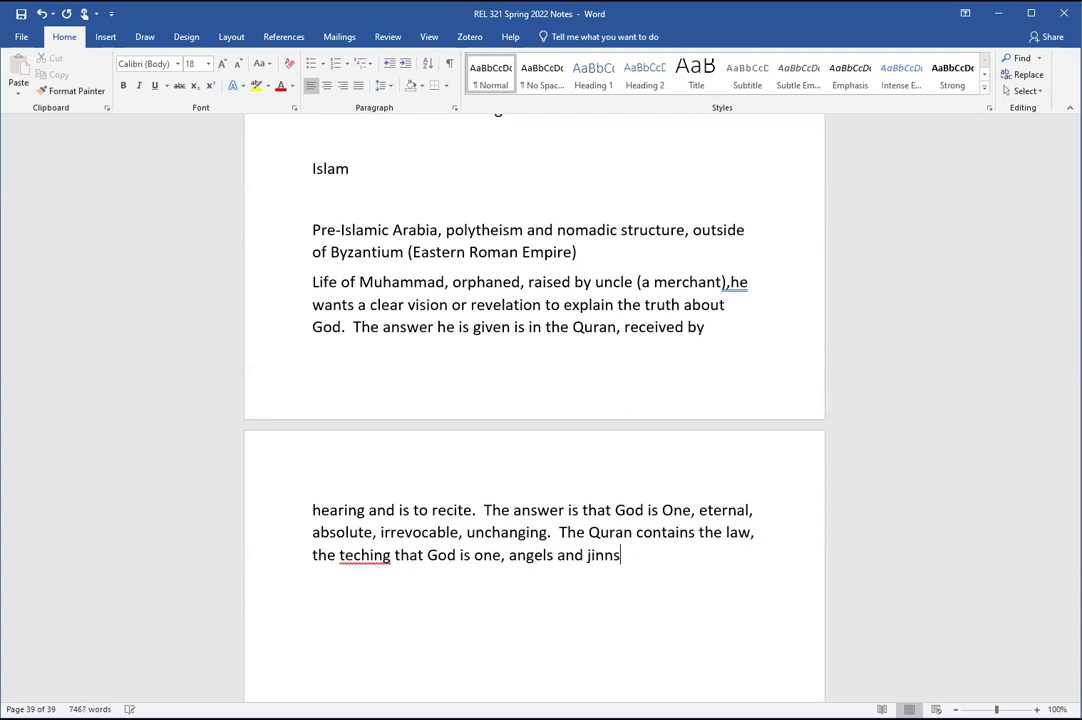
text(, absolute pr)
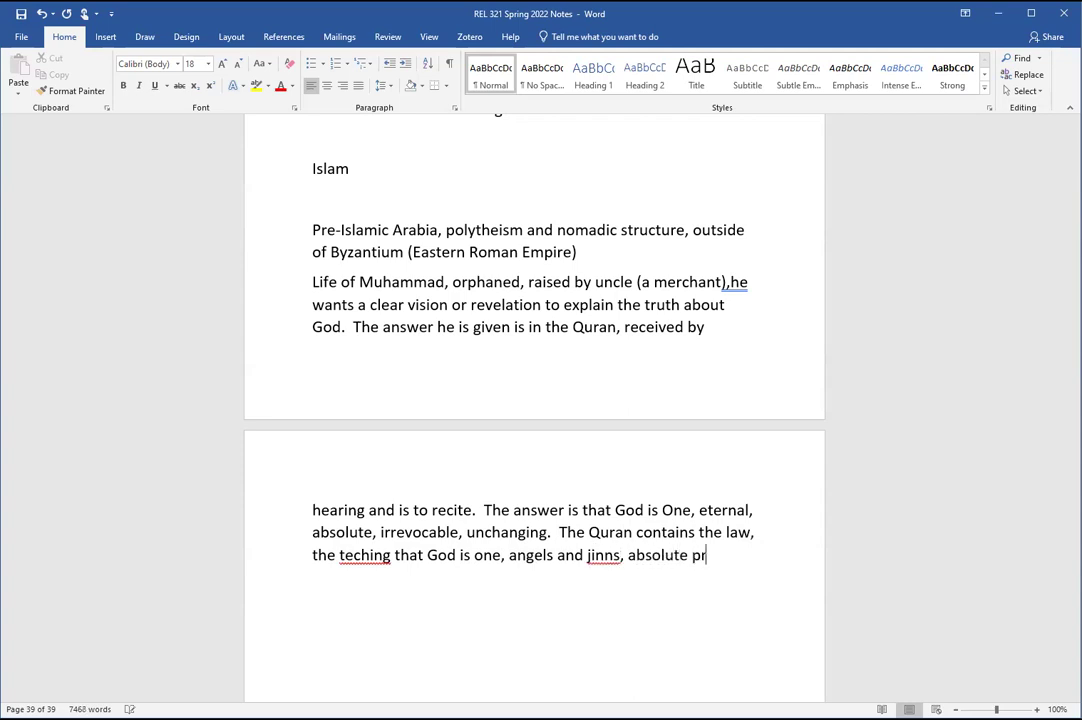
text(edestination of God)
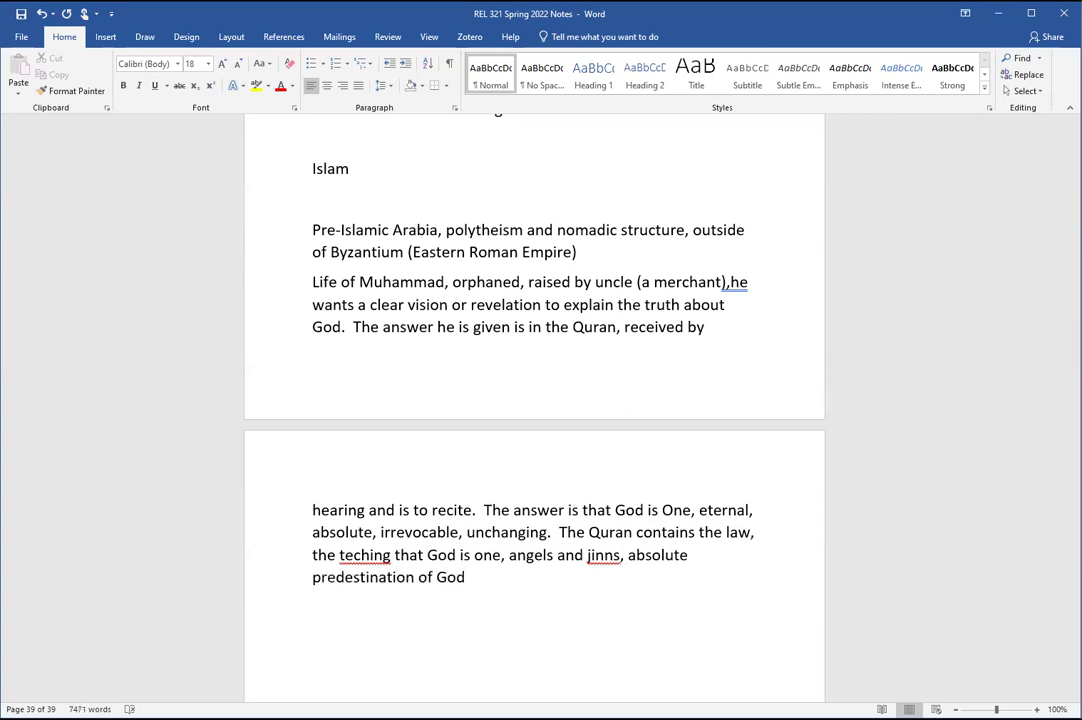
text(,)
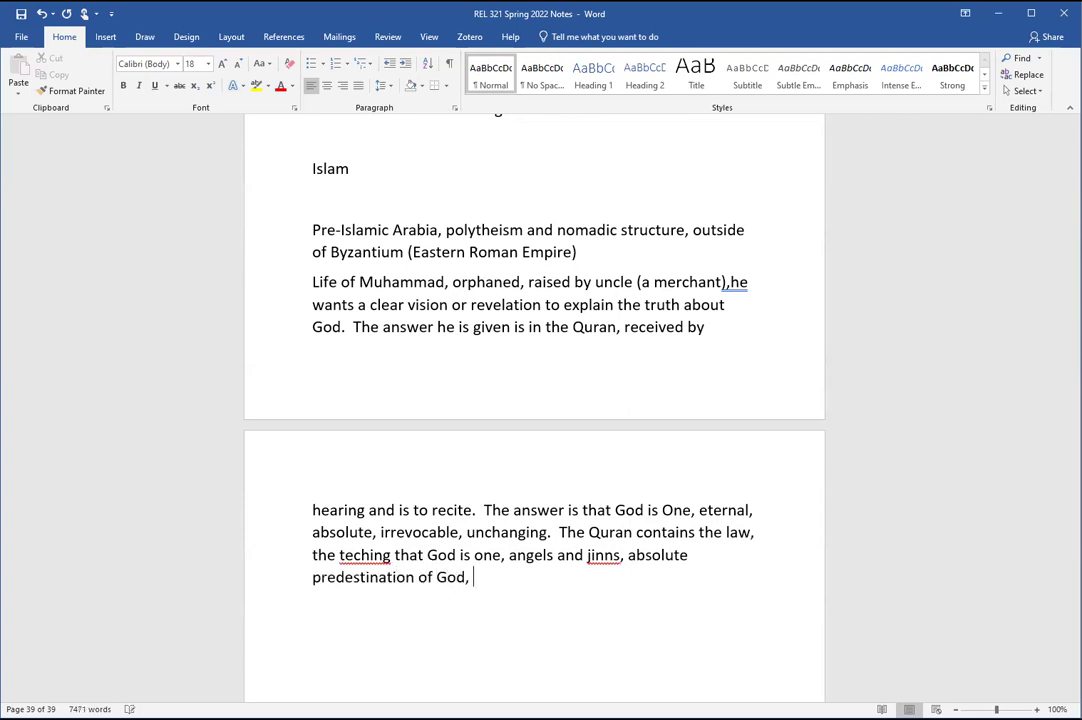
click(347, 555)
text(a)
click(505, 584)
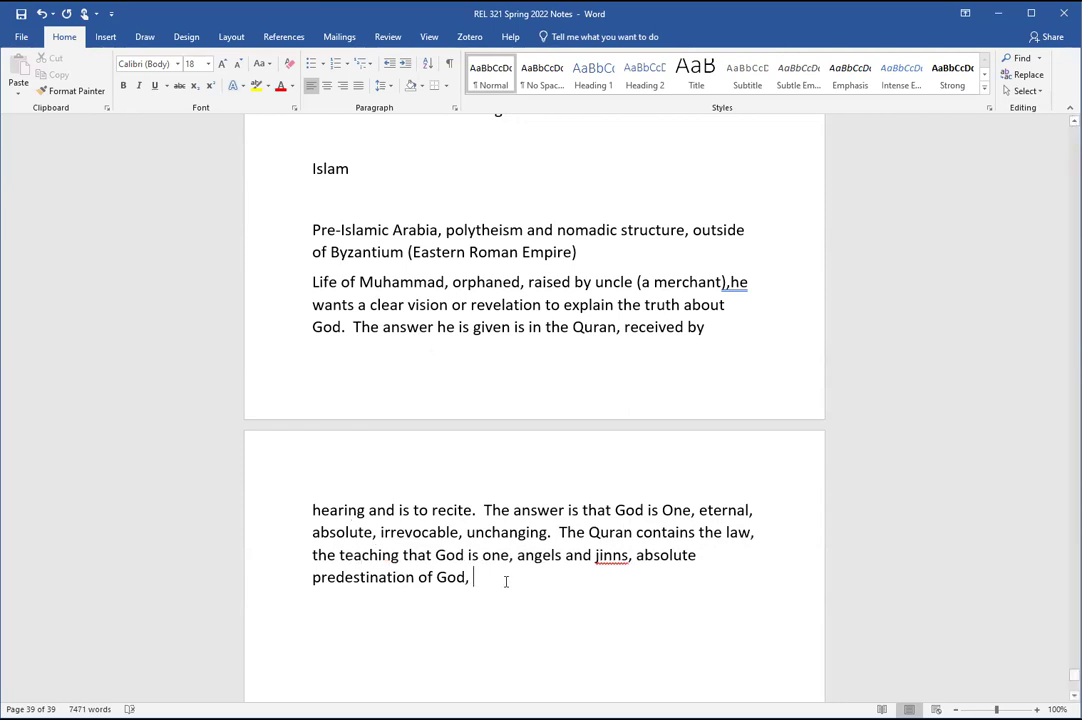
Step: Finish the sentence on the Quran's contents with "resurrection and judgment, people of the Book."
double_click(378, 580)
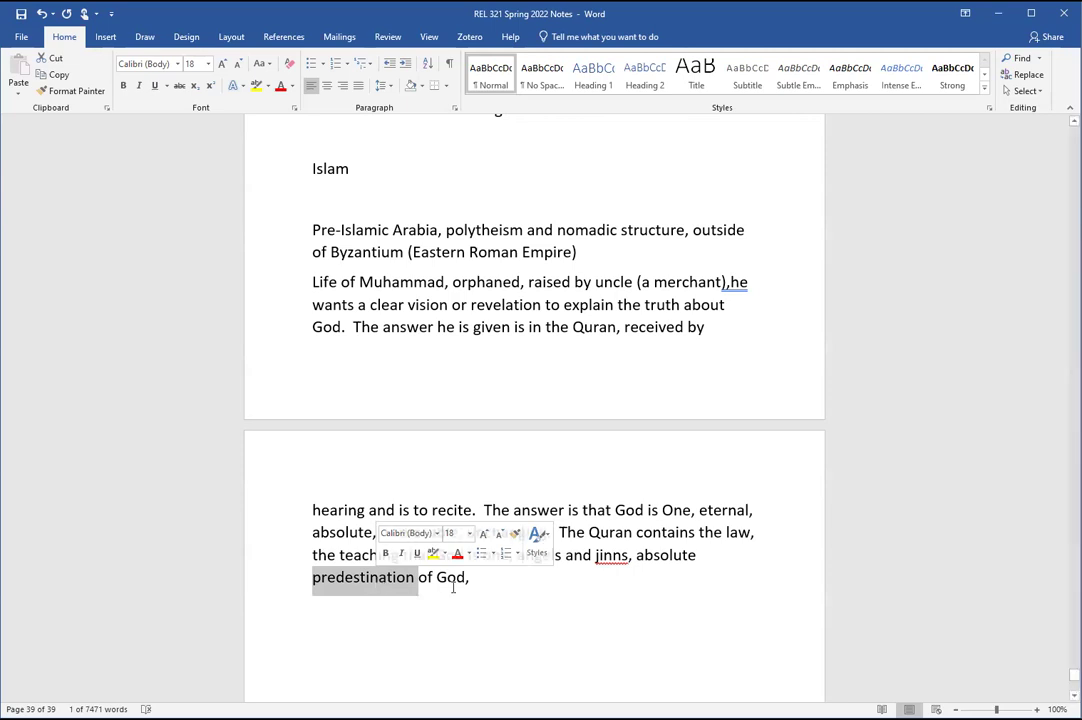
click(490, 578)
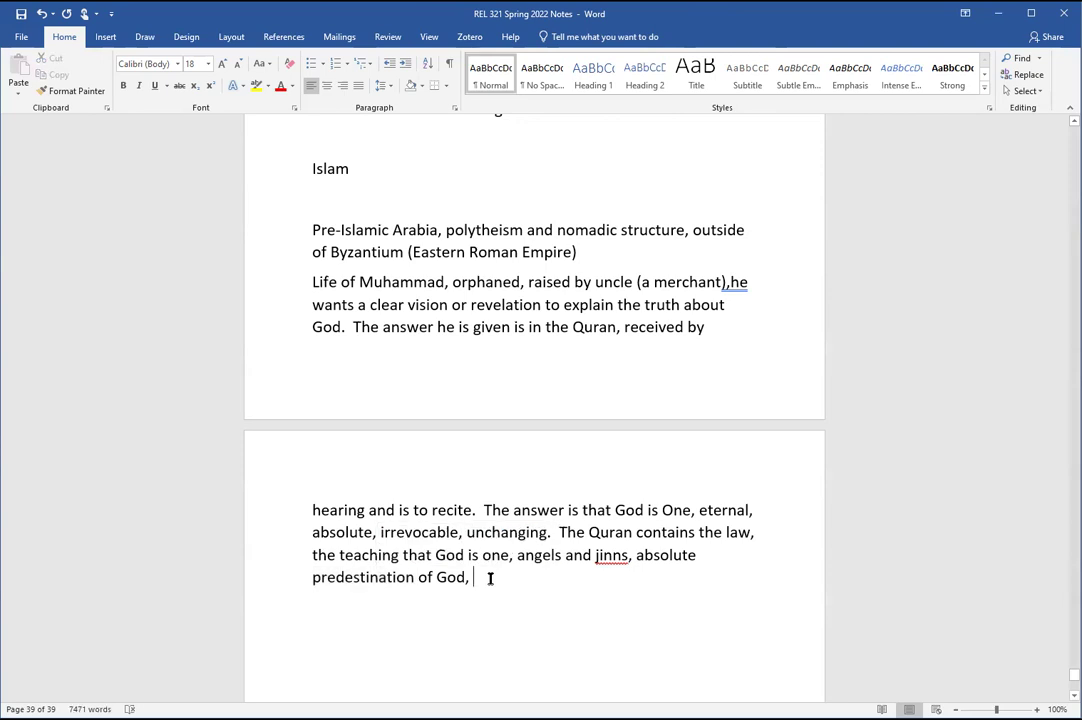
text(resurrection an)
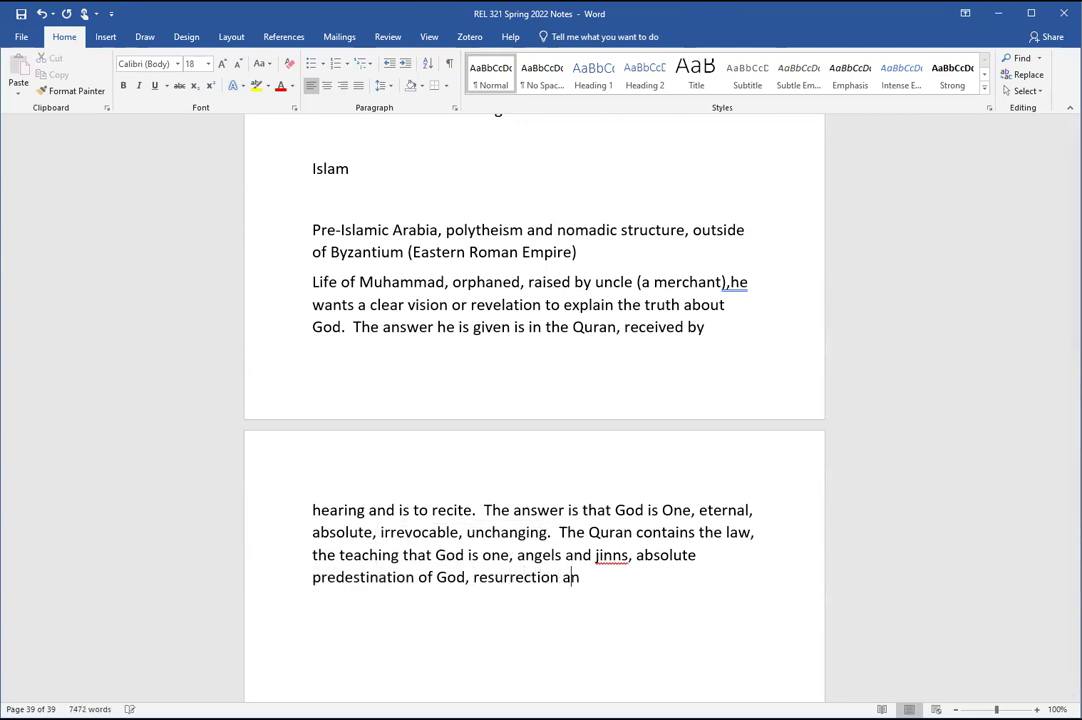
text(d judgment)
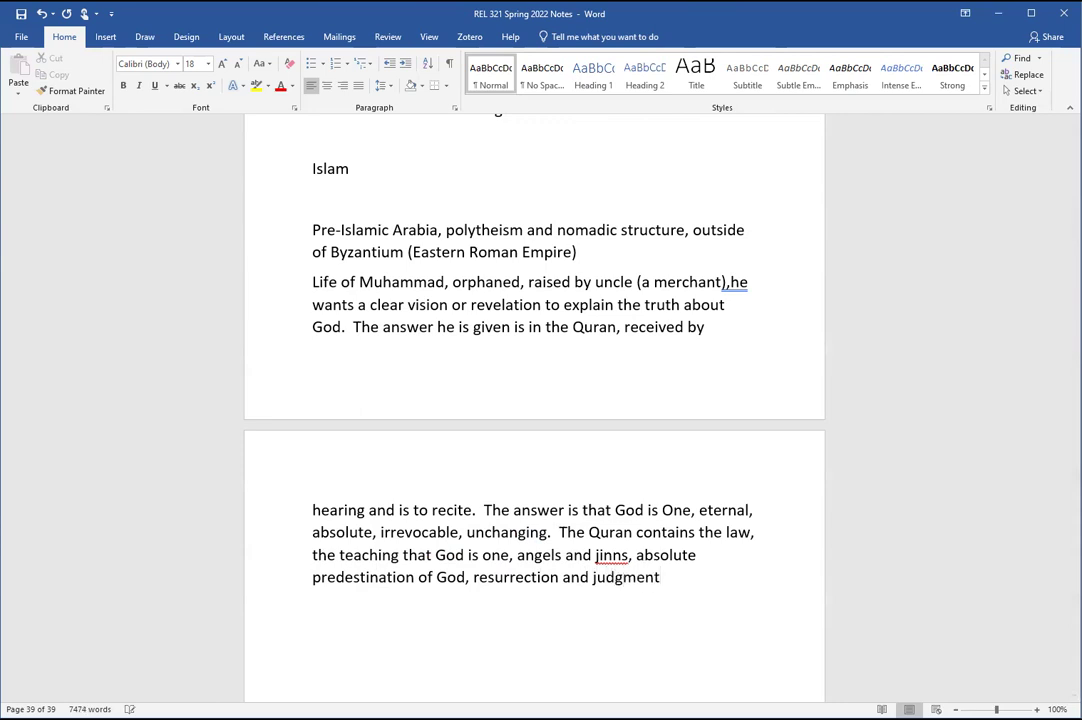
text(,)
text(people of the Book,)
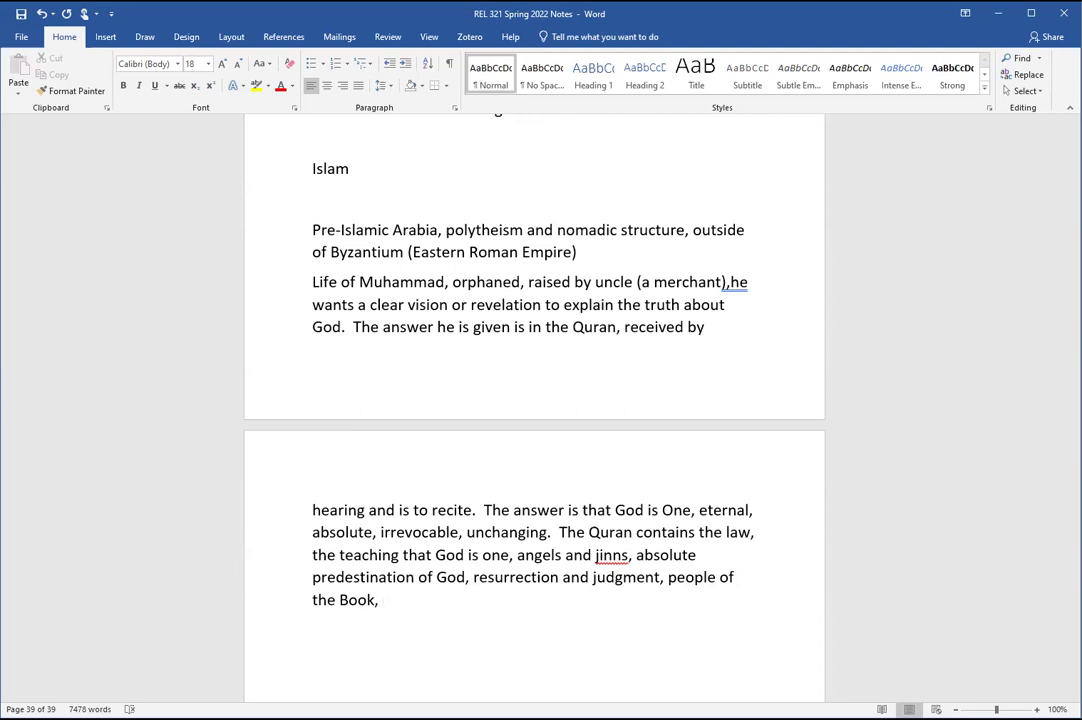
key(BackSpace)
key(BackSpace)
text(.)
Step: Add a new paragraph reading "Muhammad and his message as a correction Jews and Christians."
key(Return)
text(Muhammad and his message as )
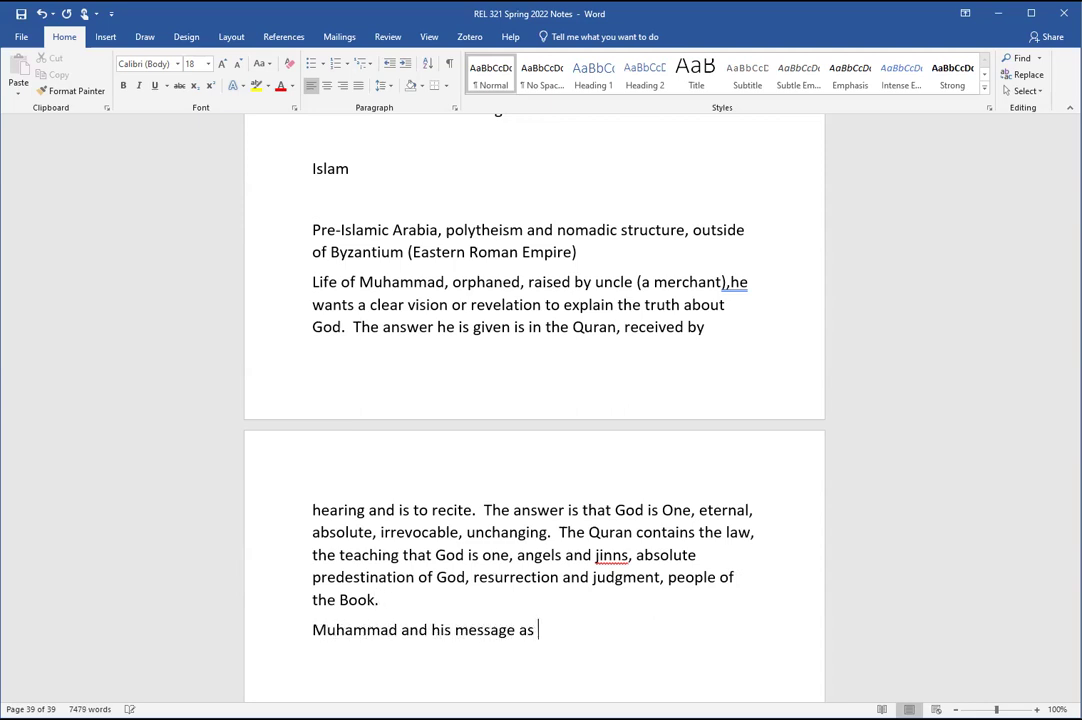
text(a correctio to)
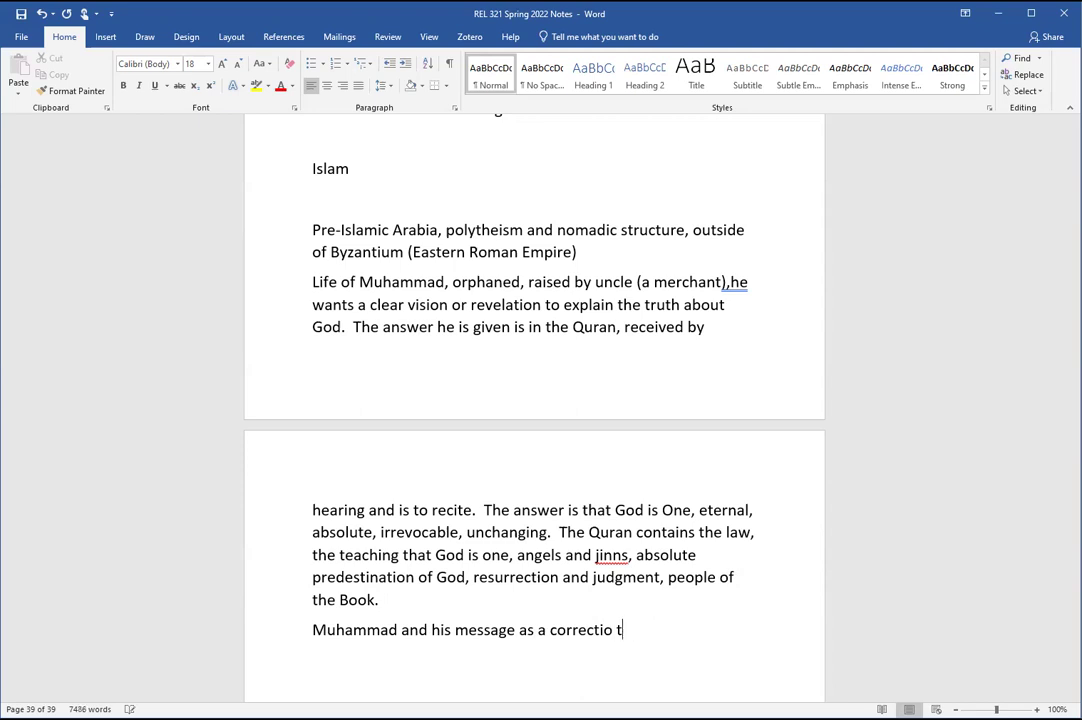
text(n Jeews and)
key(BackSpace)
key(BackSpace)
key(BackSpace)
key(BackSpace)
key(BackSpace)
key(BackSpace)
key(BackSpace)
text(ws and Chris)
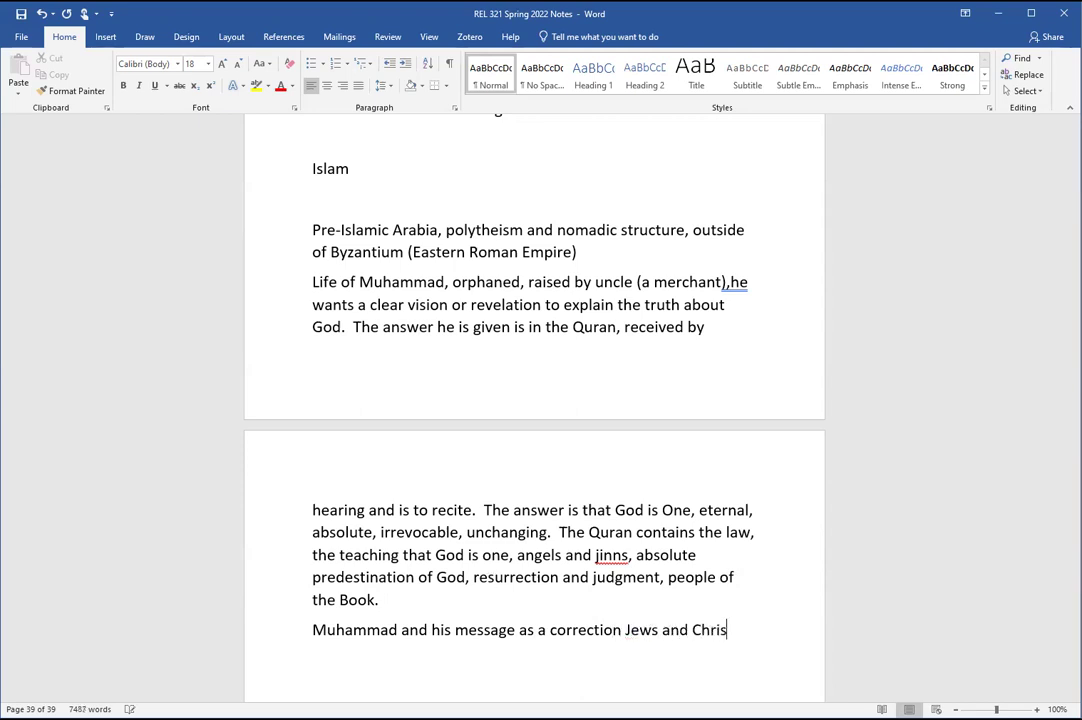
text(tians.)
scroll(500, 584, down, 3)
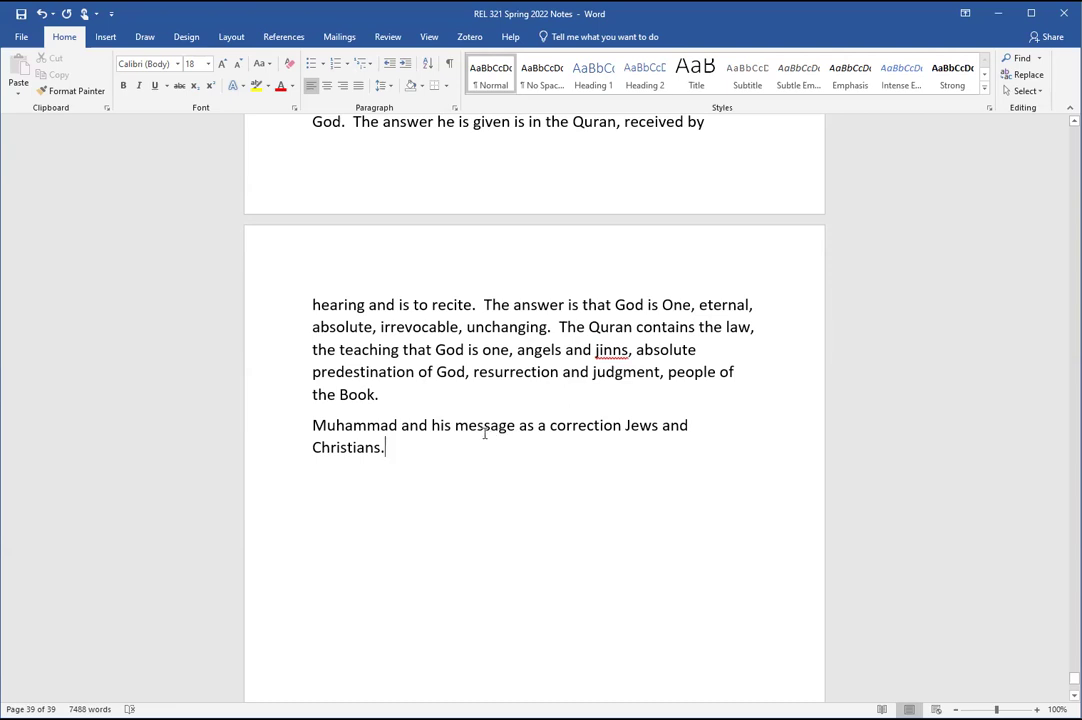
Step: Add the line "The Five Pillars of Islam" without a final period and start a numbered list beneath it
key(Return)
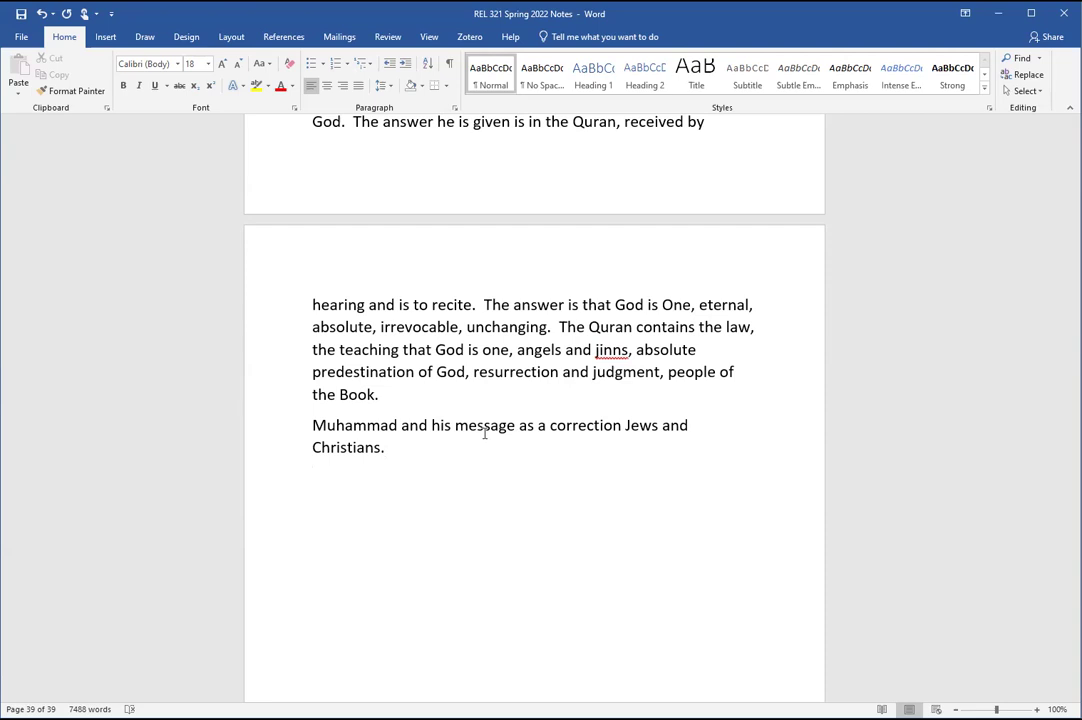
text(The Five Pillars of Islam.)
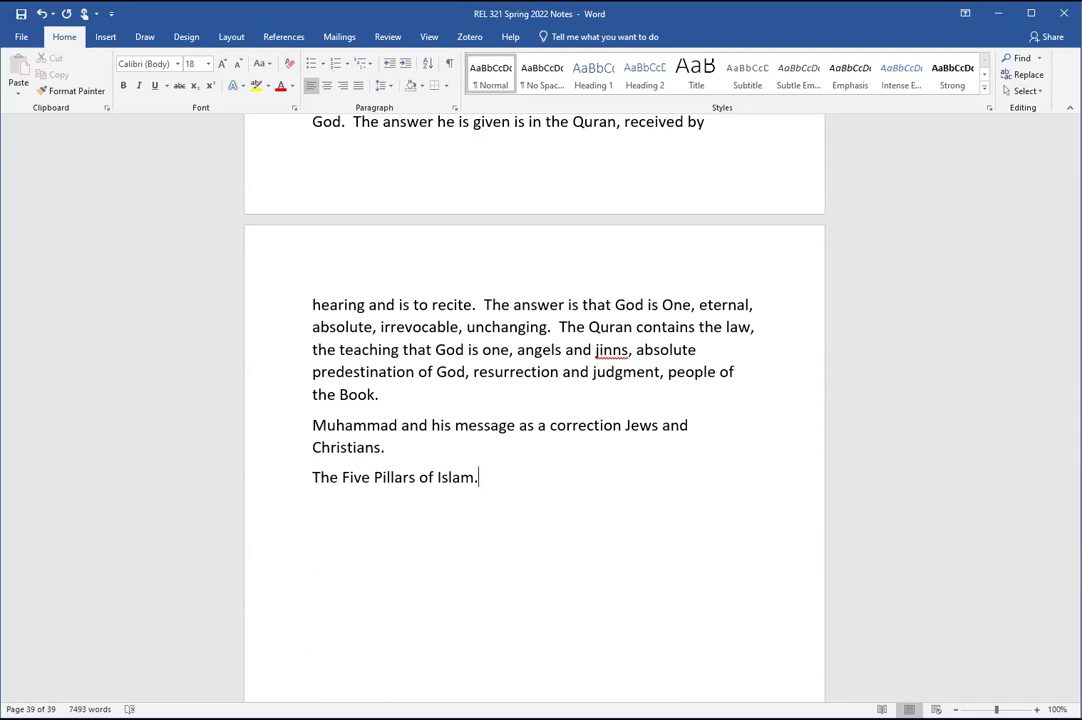
key(BackSpace)
key(Return)
text(1. )
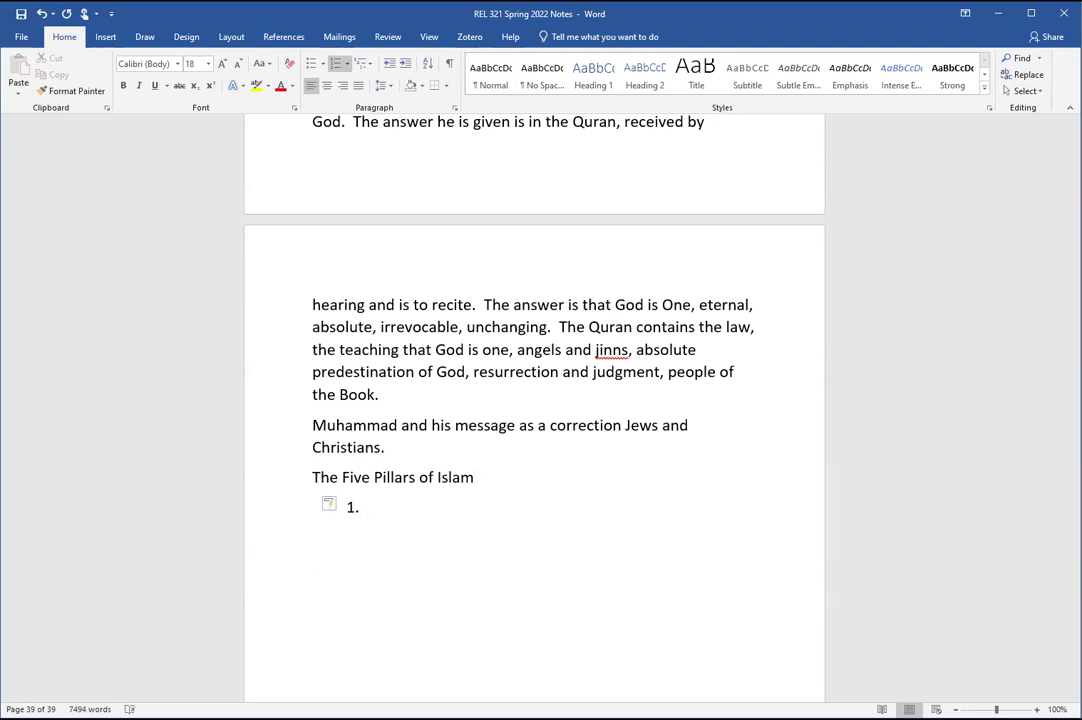
Step: Write the first list item as: Recitation of the Creed "There is no God but God, and Muhammad is the prophet of God."
text(Recitation of the Creed )
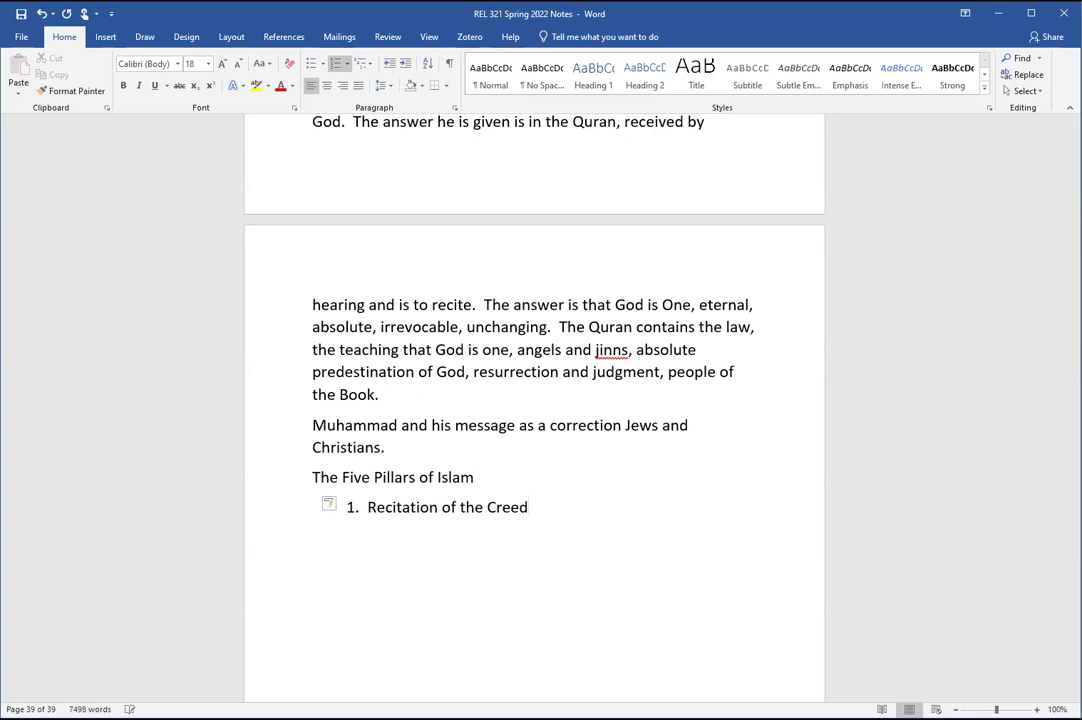
text("There is no God b)
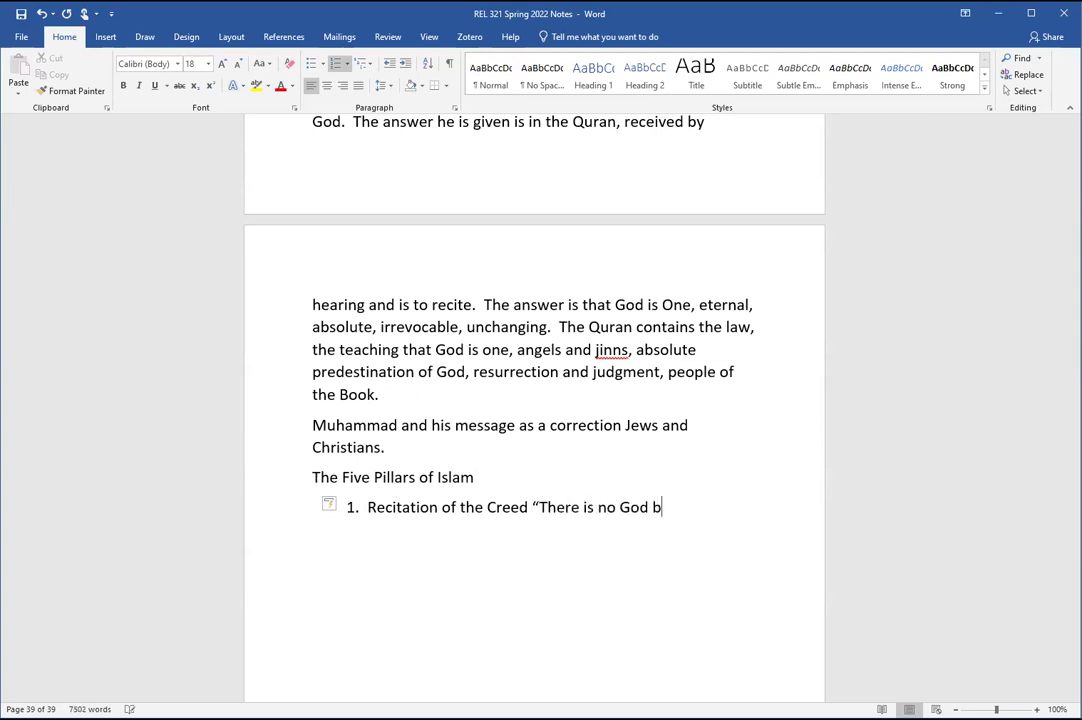
text(ut God, and Mu)
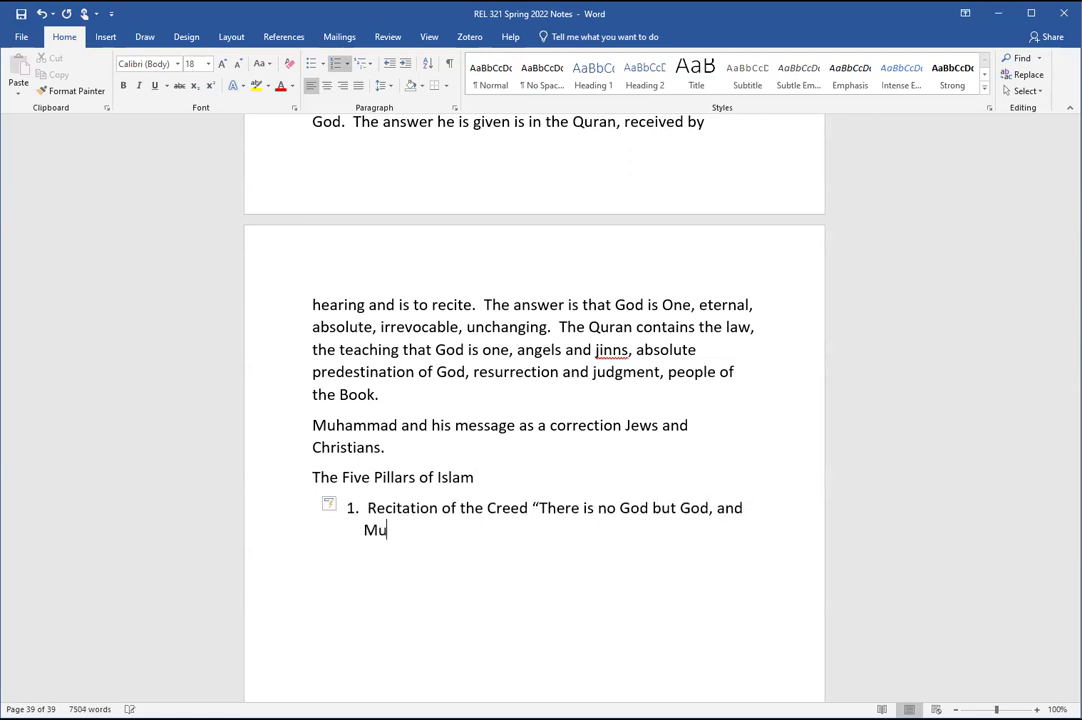
text(hammad is th)
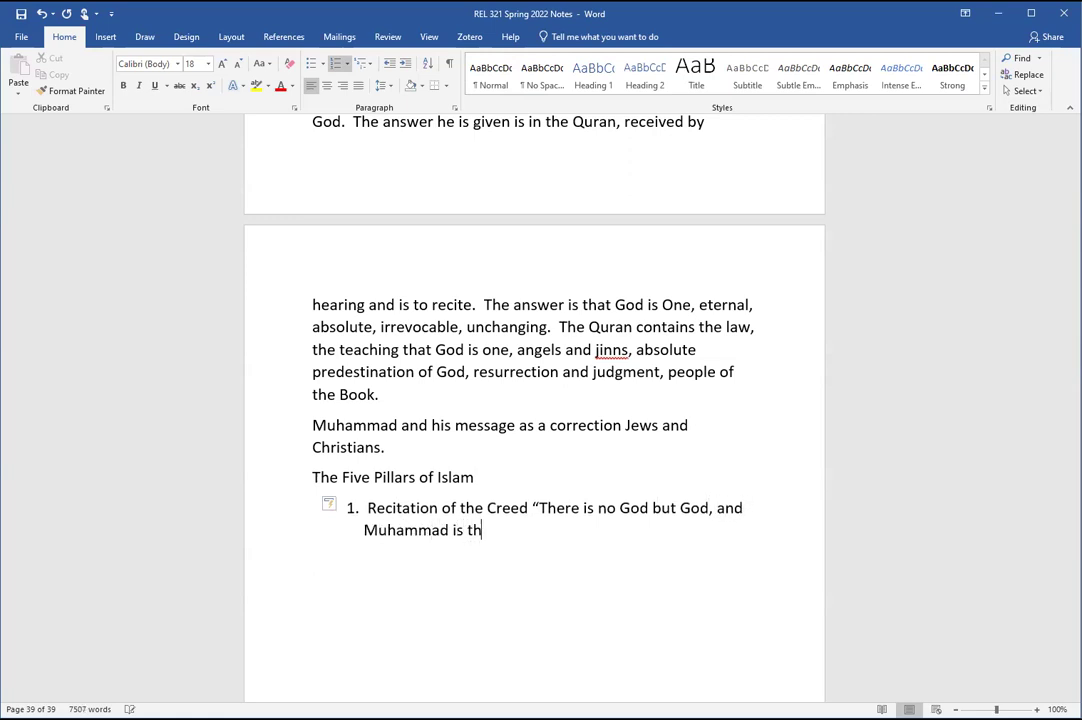
text(e prohopet of God.)
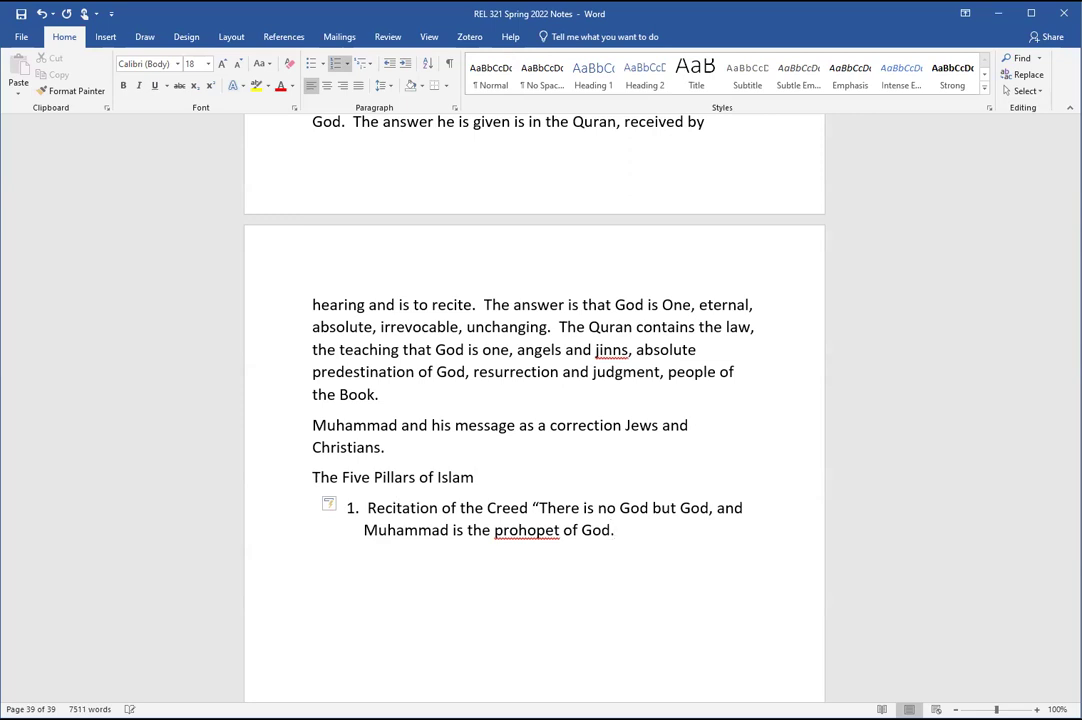
text(")
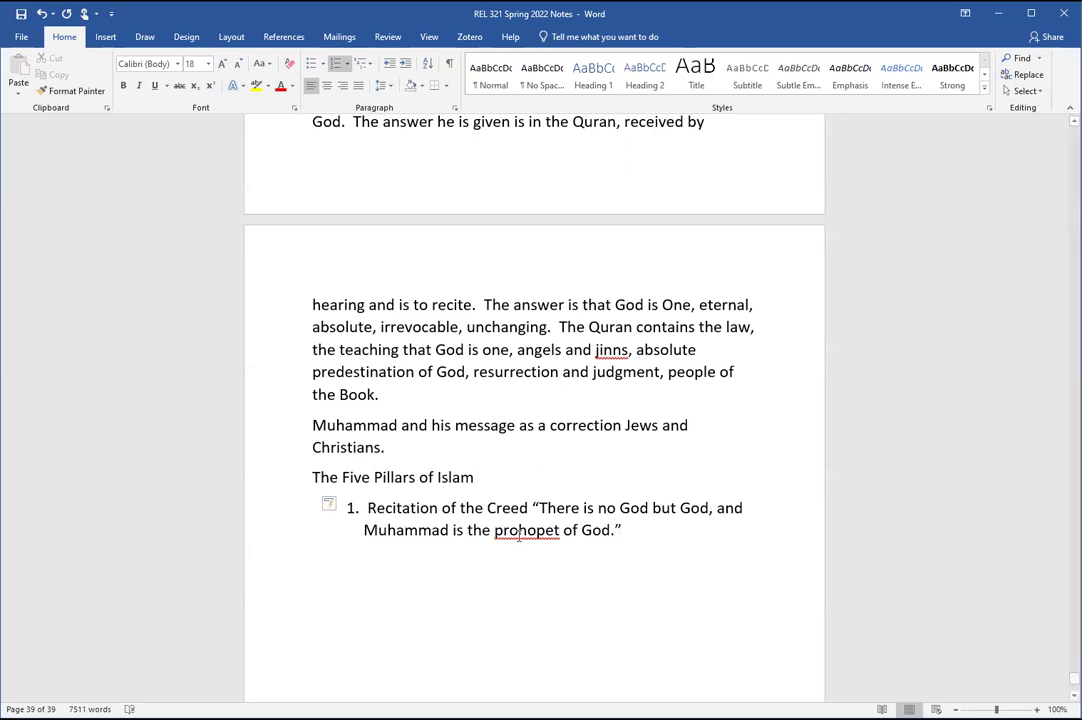
right_click(520, 532)
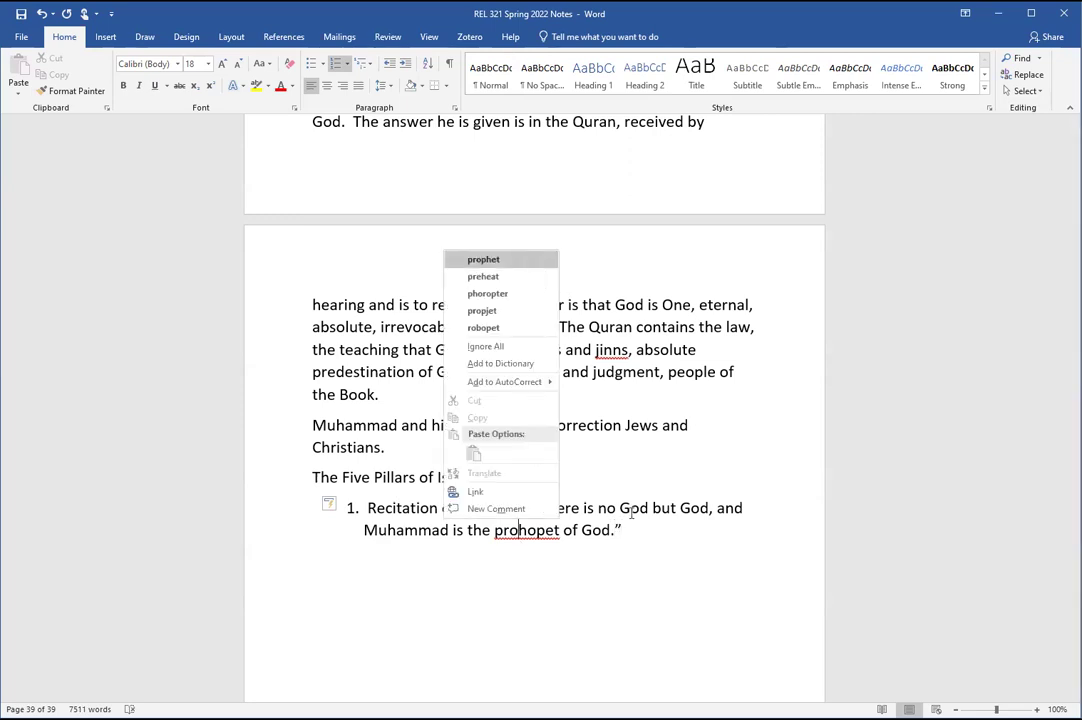
click(524, 256)
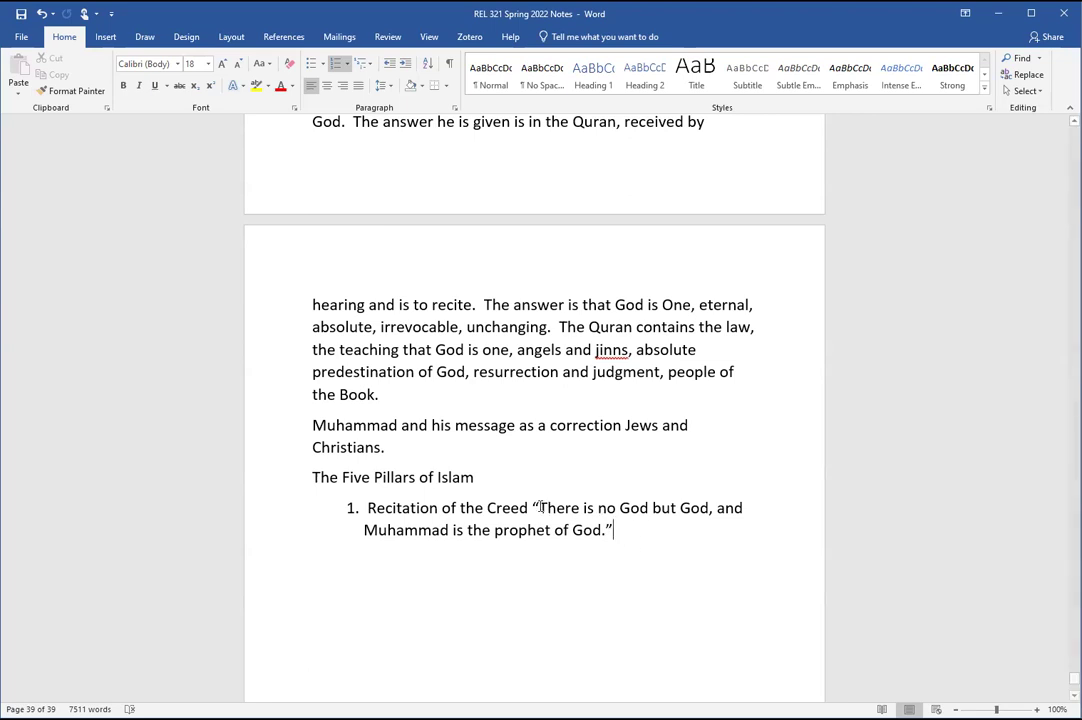
Step: Add list items 2 to 5: "Prayers five times a day", "Giving of alms", "Ramadan fast" and "Pilgrimage to Mecca"
drag(540, 508, 620, 585)
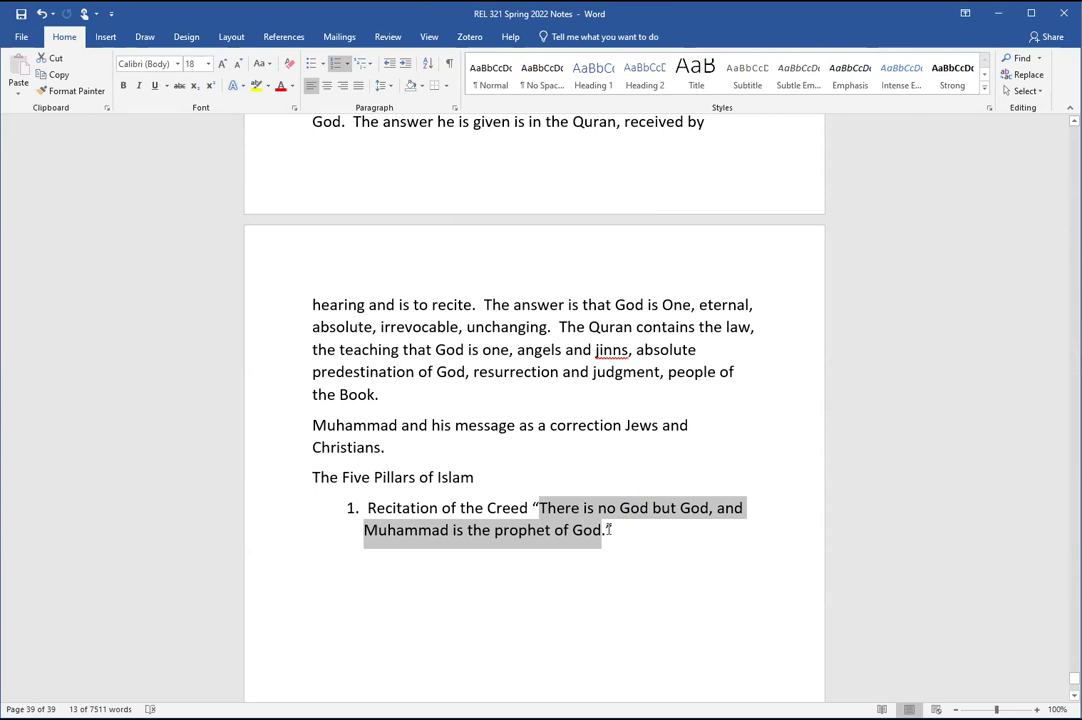
click(647, 530)
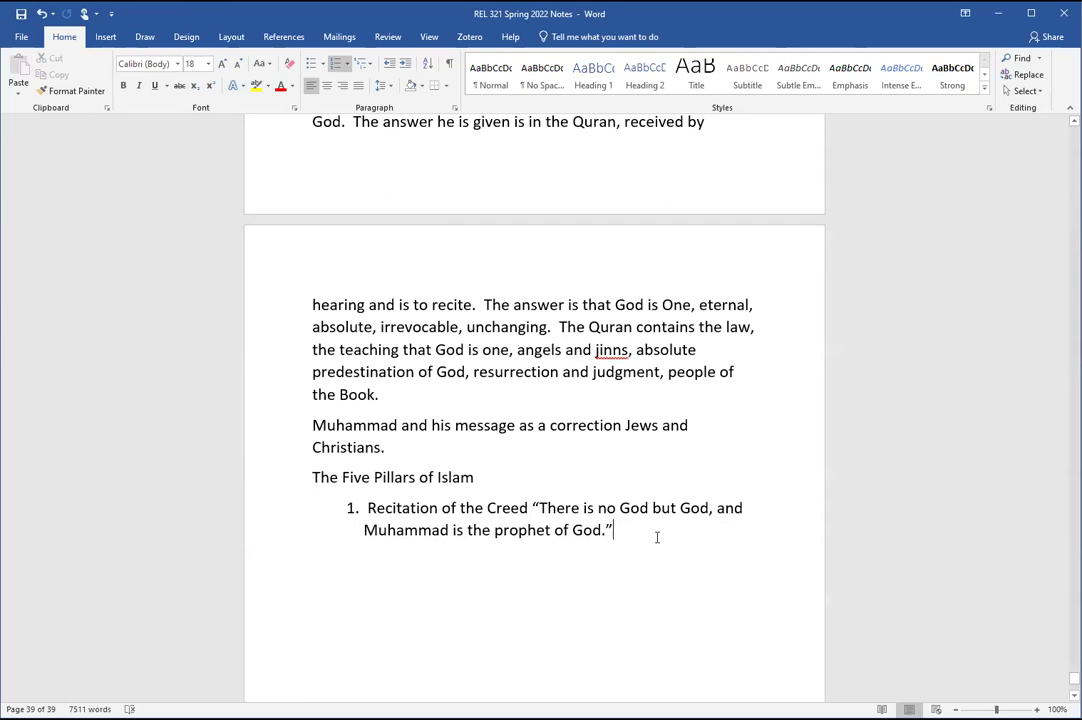
key(Return)
text(Prayers five times a day)
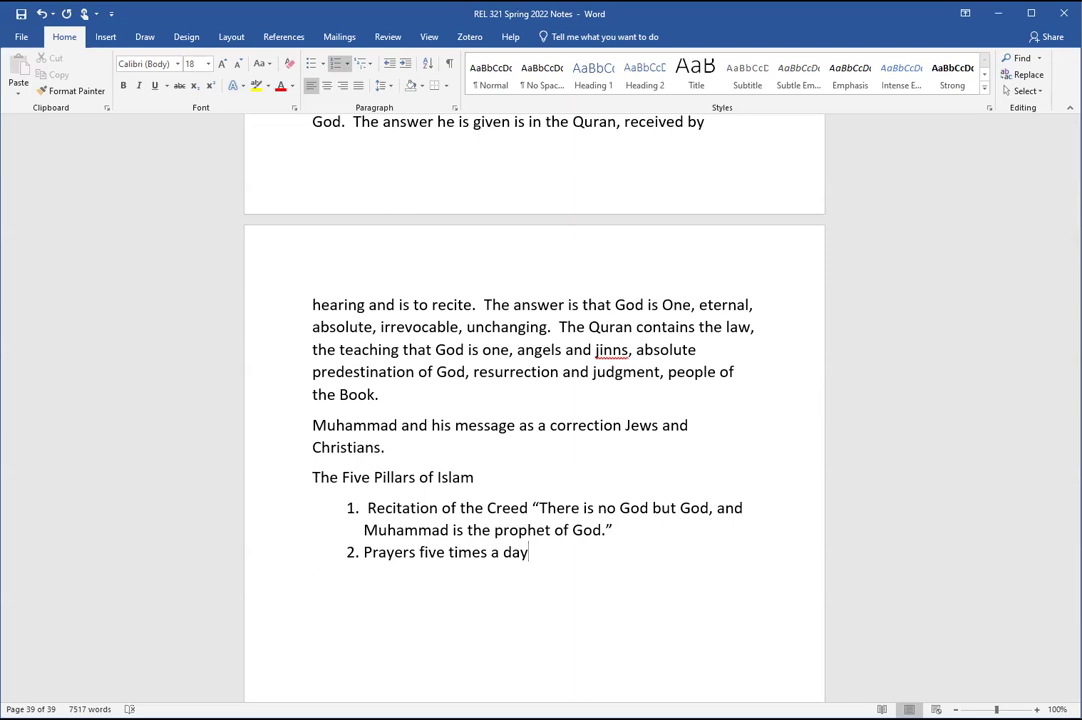
key(Return)
text(Giving of alms)
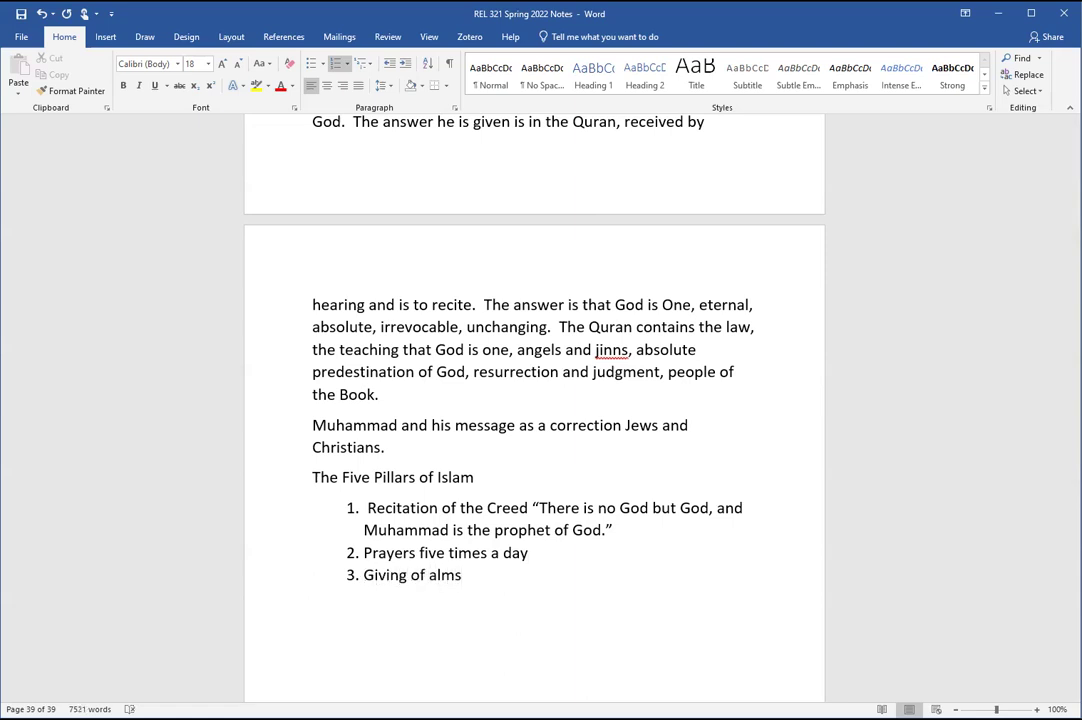
key(Return)
text(Ramadan fast)
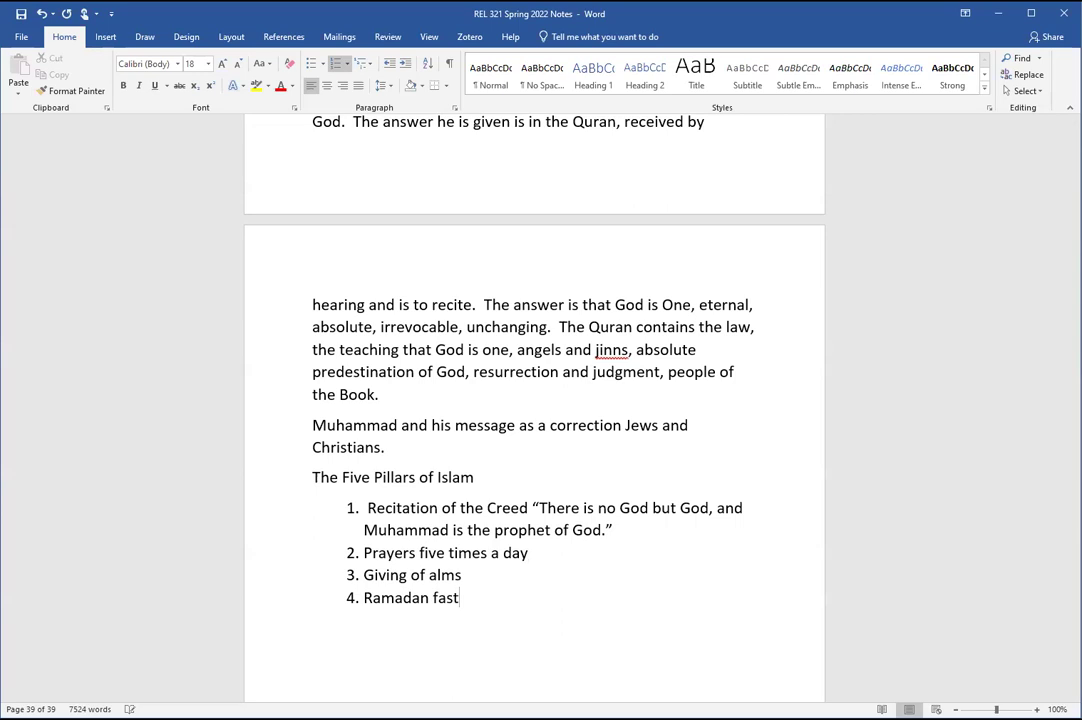
key(Return)
text(Pilgrimage to Mecca)
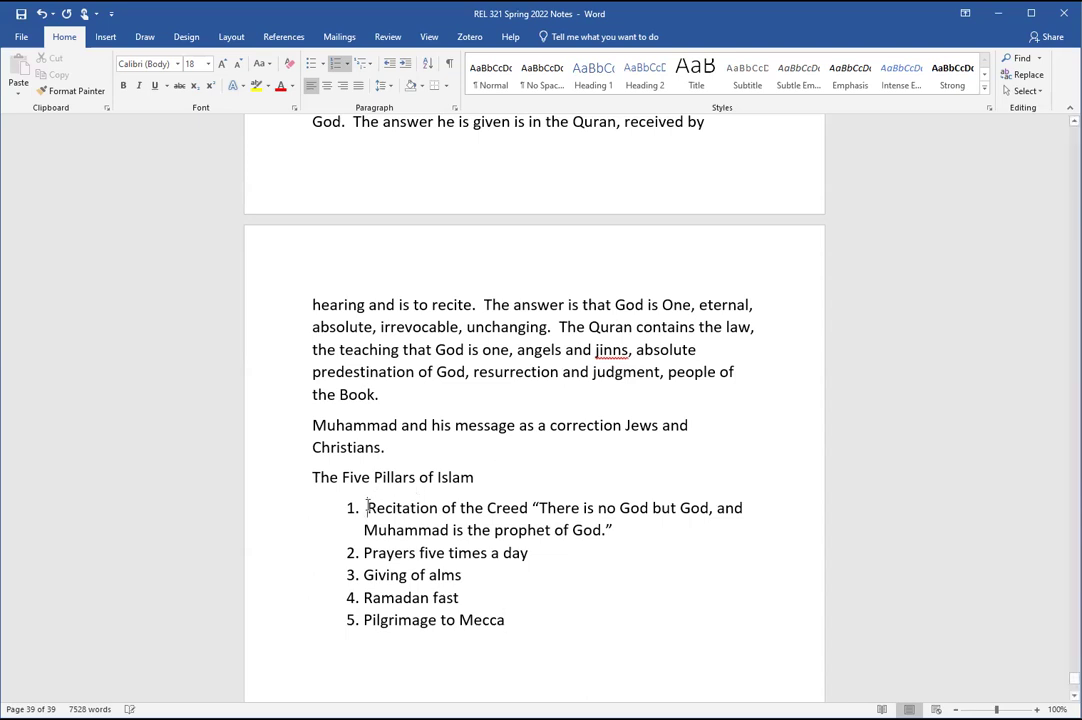
scroll(437, 662, down, 2)
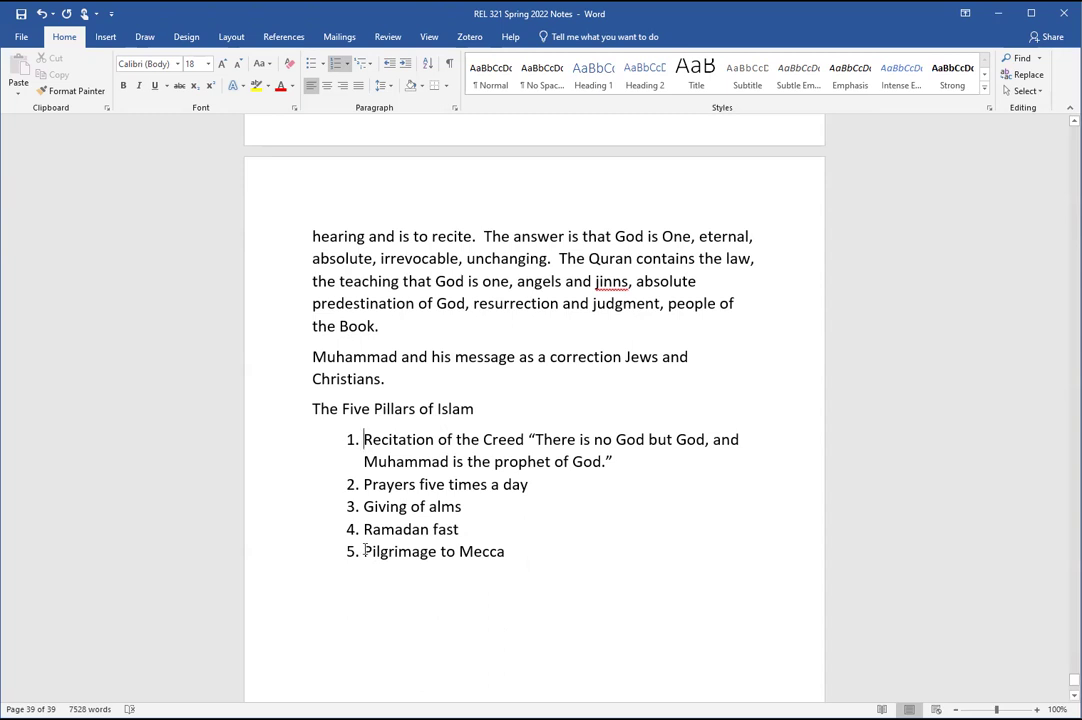
Step: Review the Five Pillars list, highlighting the Mecca pilgrimage, the Ramadan fast and the whole list in turn
drag(365, 551, 489, 561)
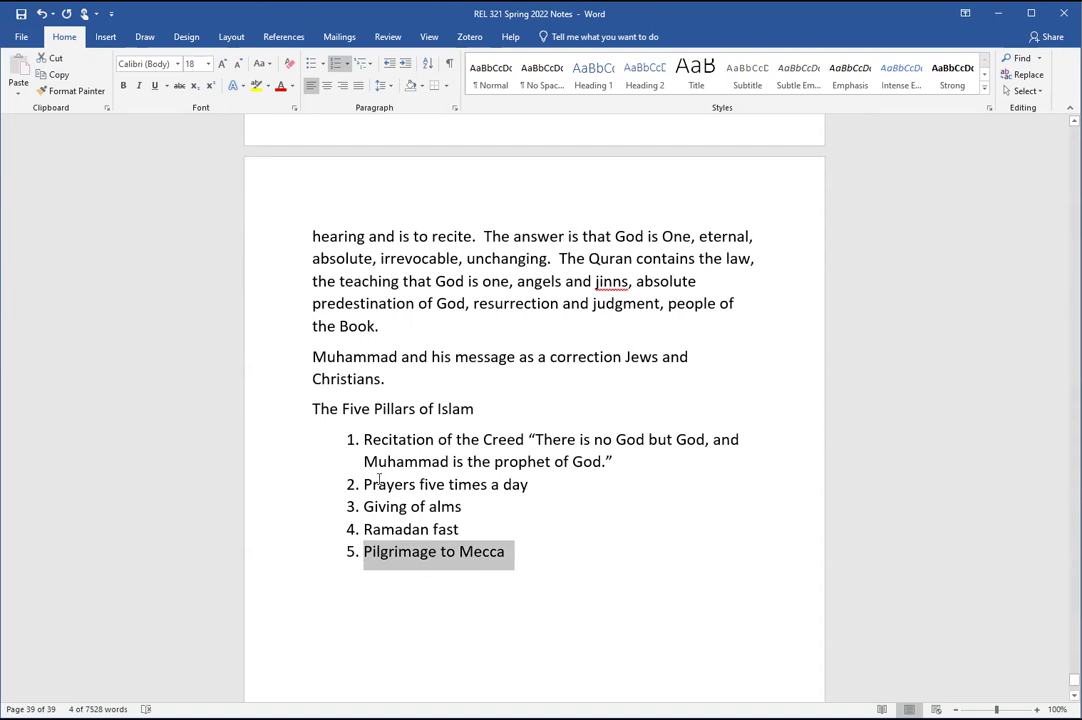
click(363, 529)
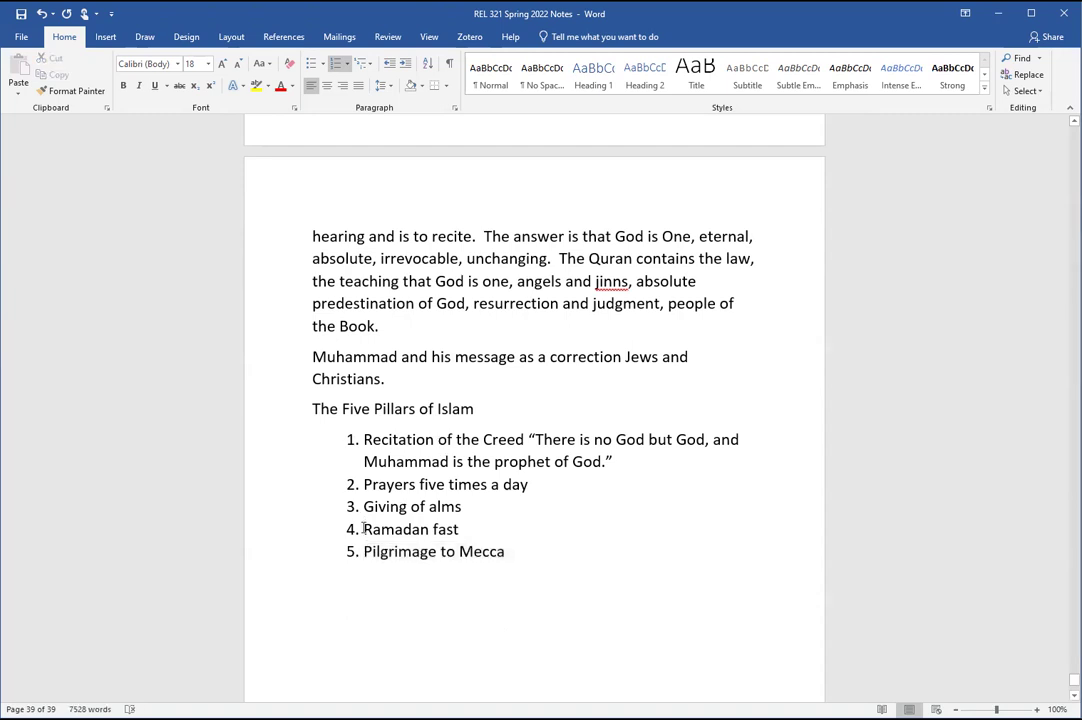
drag(365, 529, 458, 530)
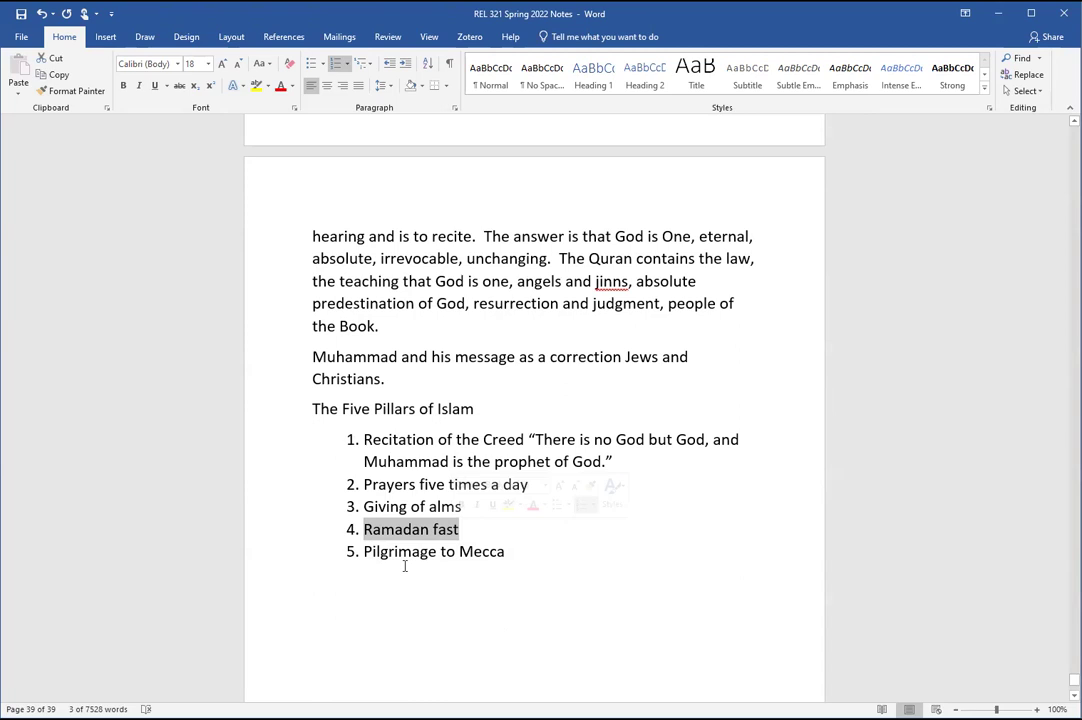
click(371, 529)
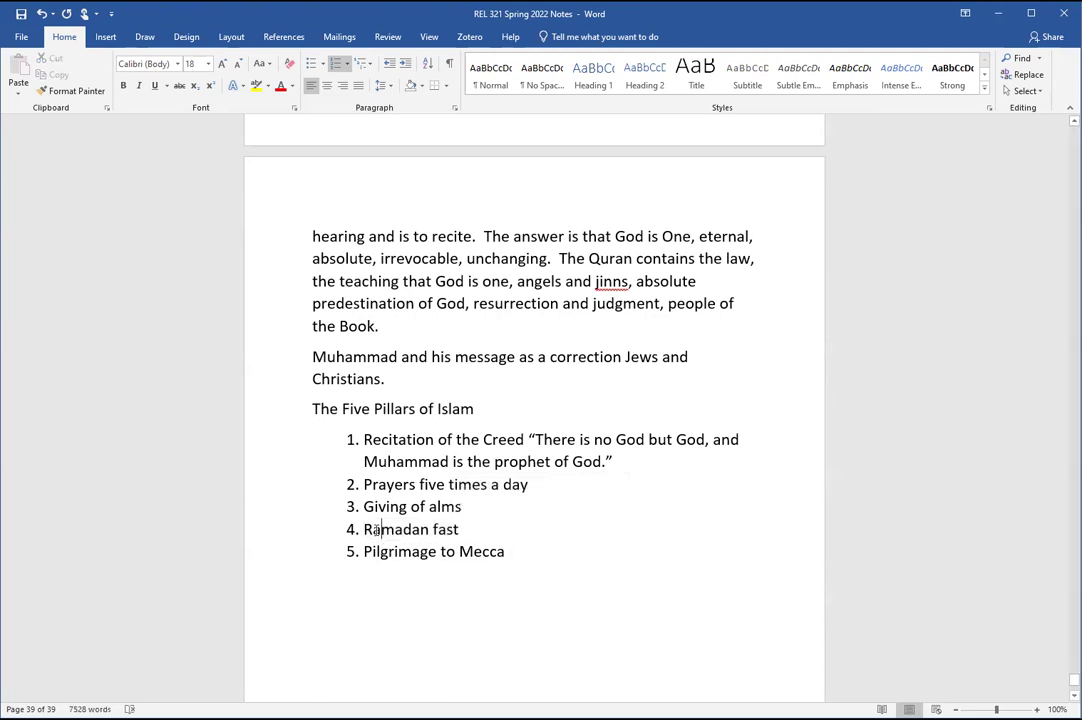
click(364, 529)
drag(362, 529, 457, 530)
click(517, 553)
drag(363, 439, 505, 553)
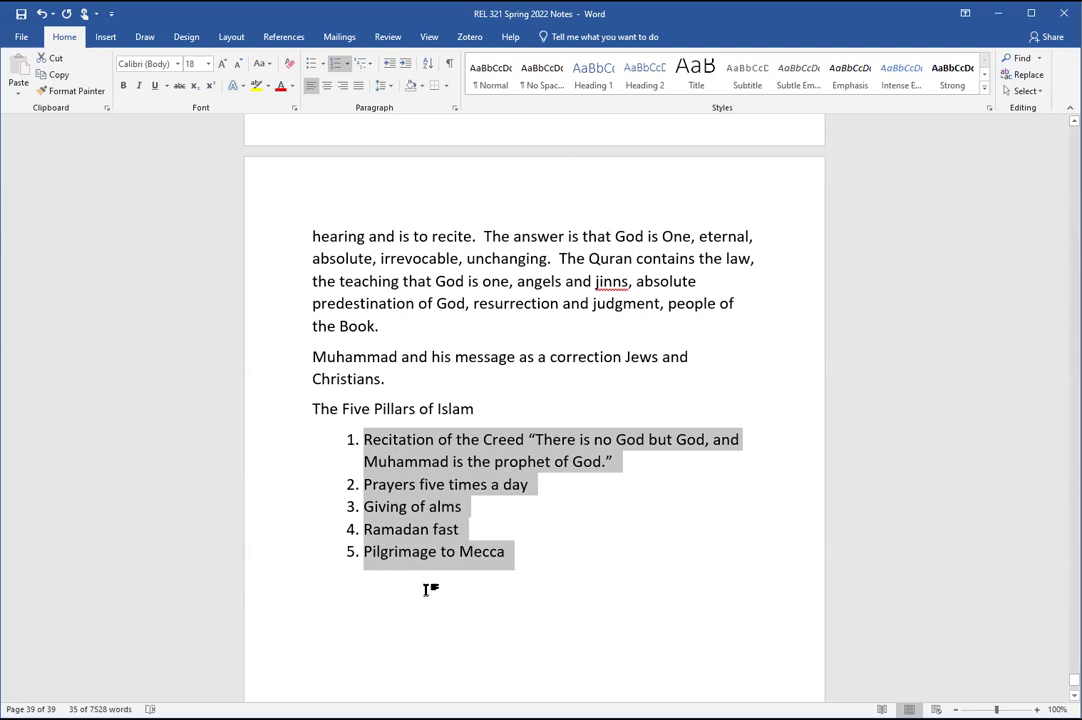
Step: Start a normal paragraph below the numbered list reading "More on Life of Muhammad: rejection at Mecca, to Medina,"
click(519, 556)
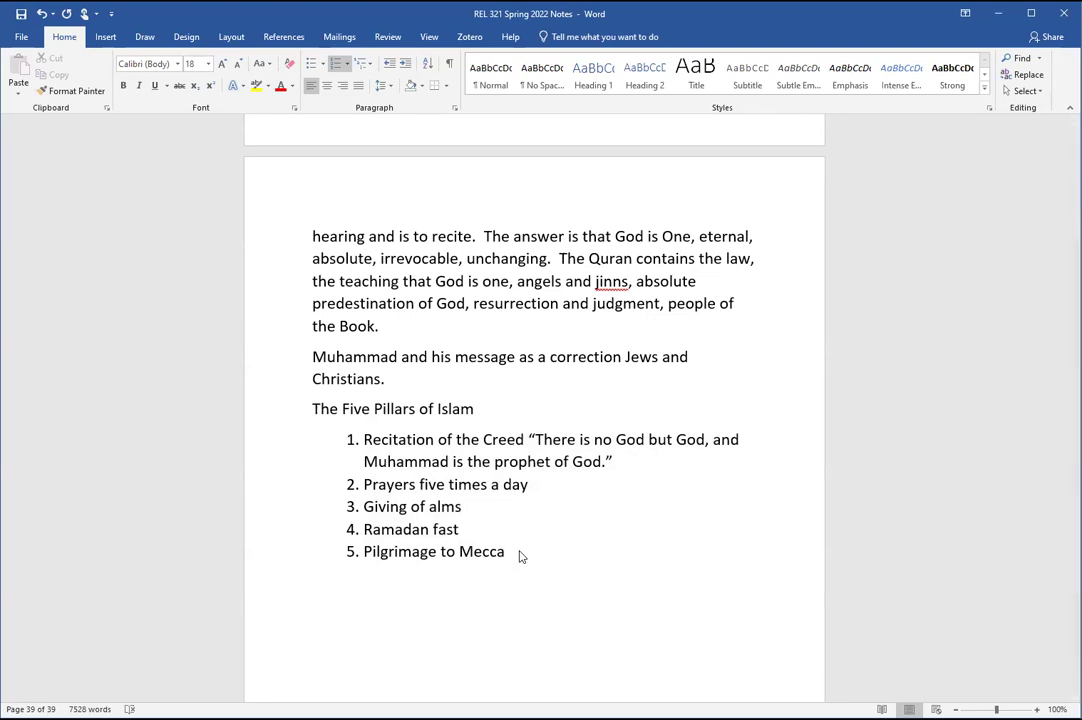
key(Return)
key(Return)
text(More on )
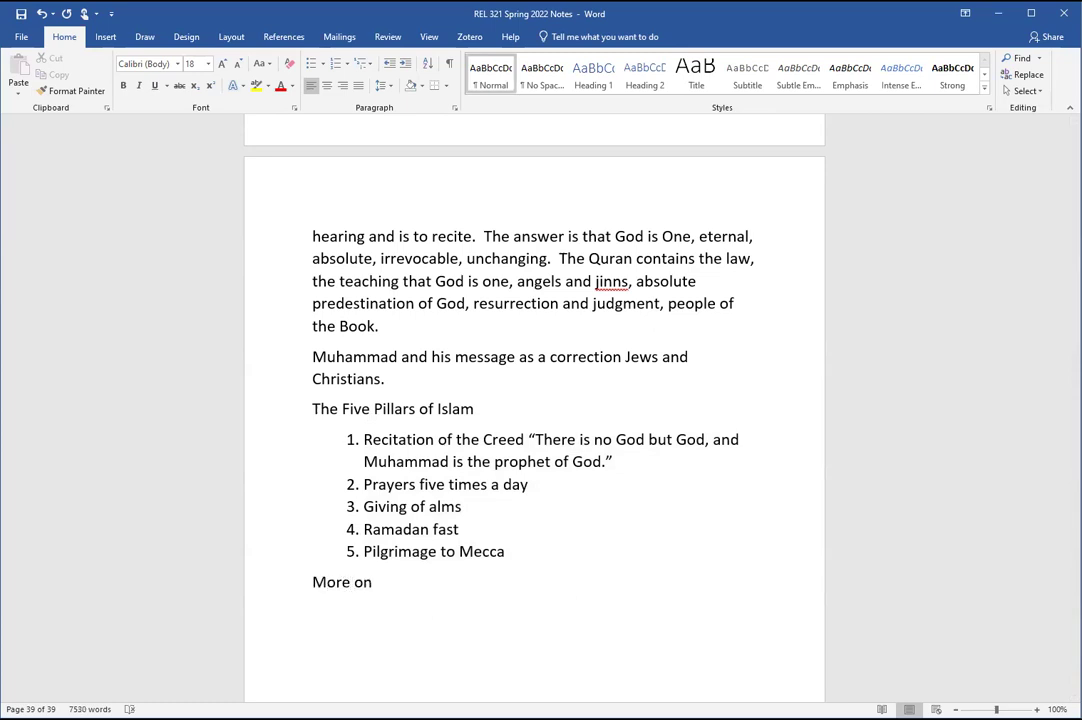
text(Life of Muhama)
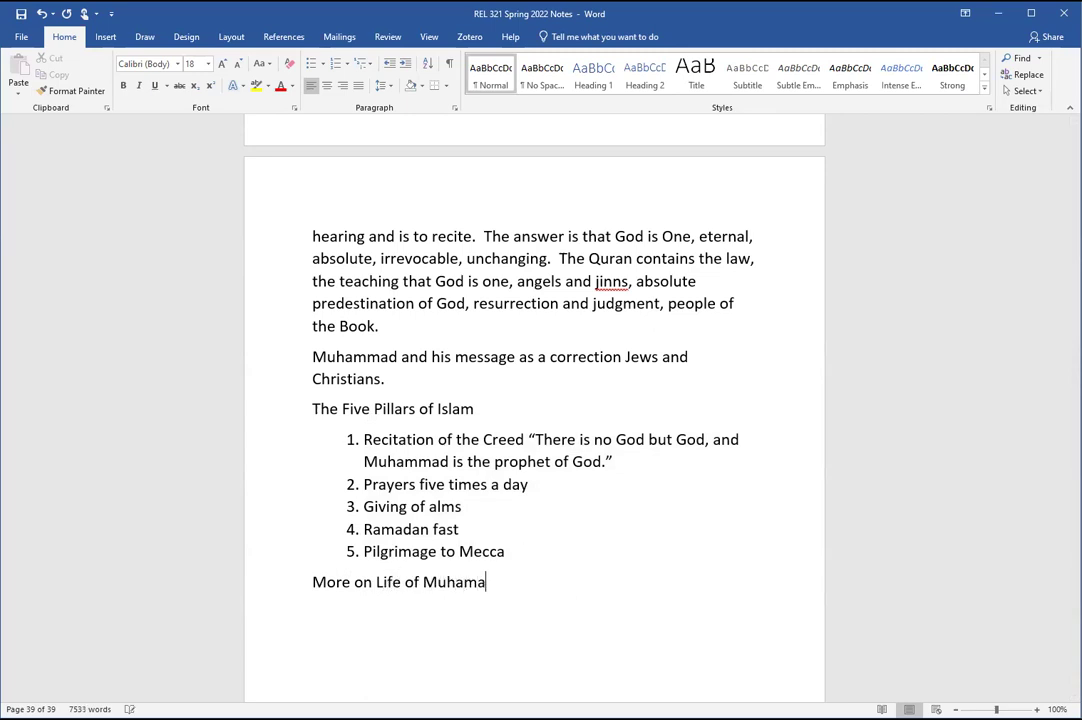
key(BackSpace)
text(mad: rejection at )
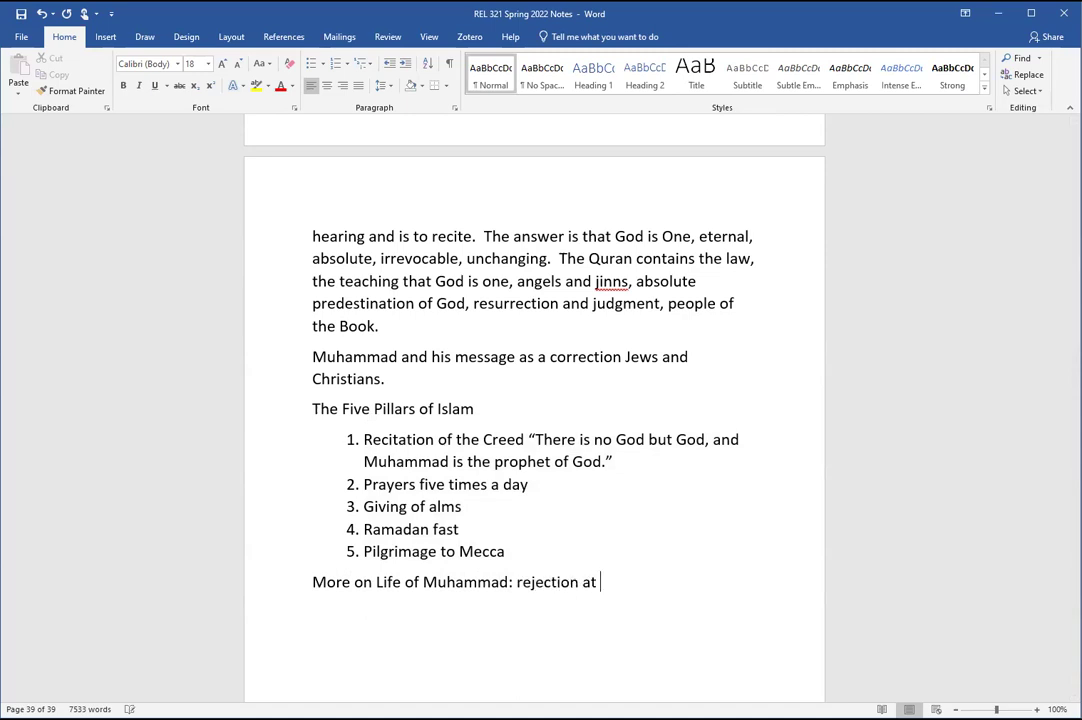
text(Mecca,)
text(to Me)
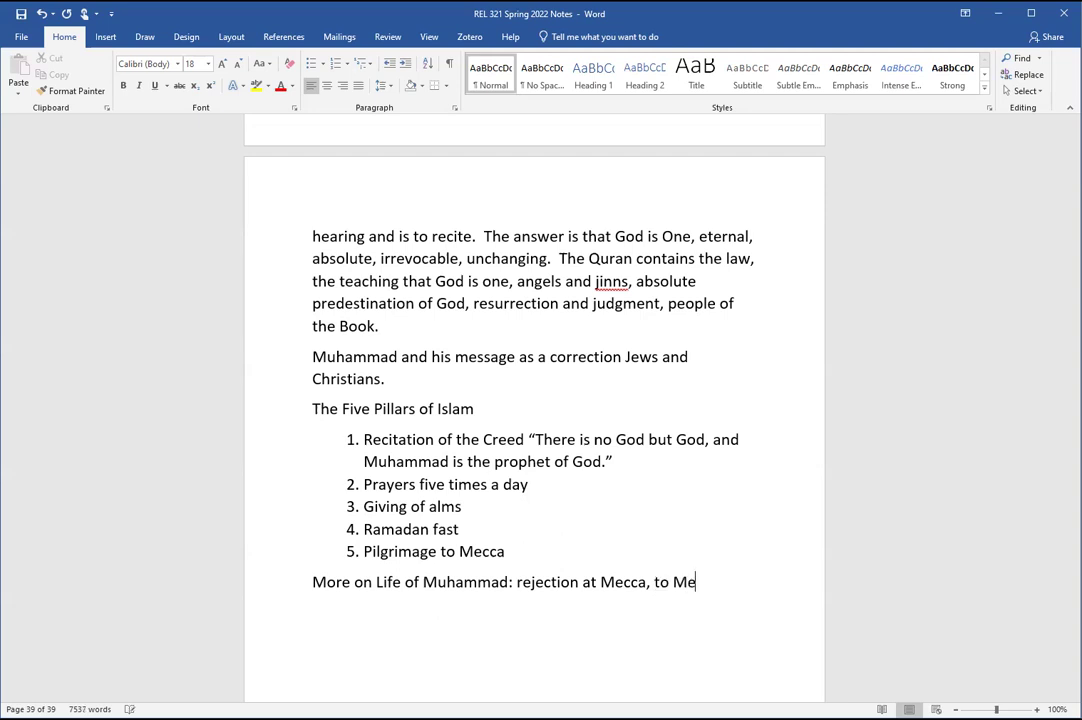
text(dina,)
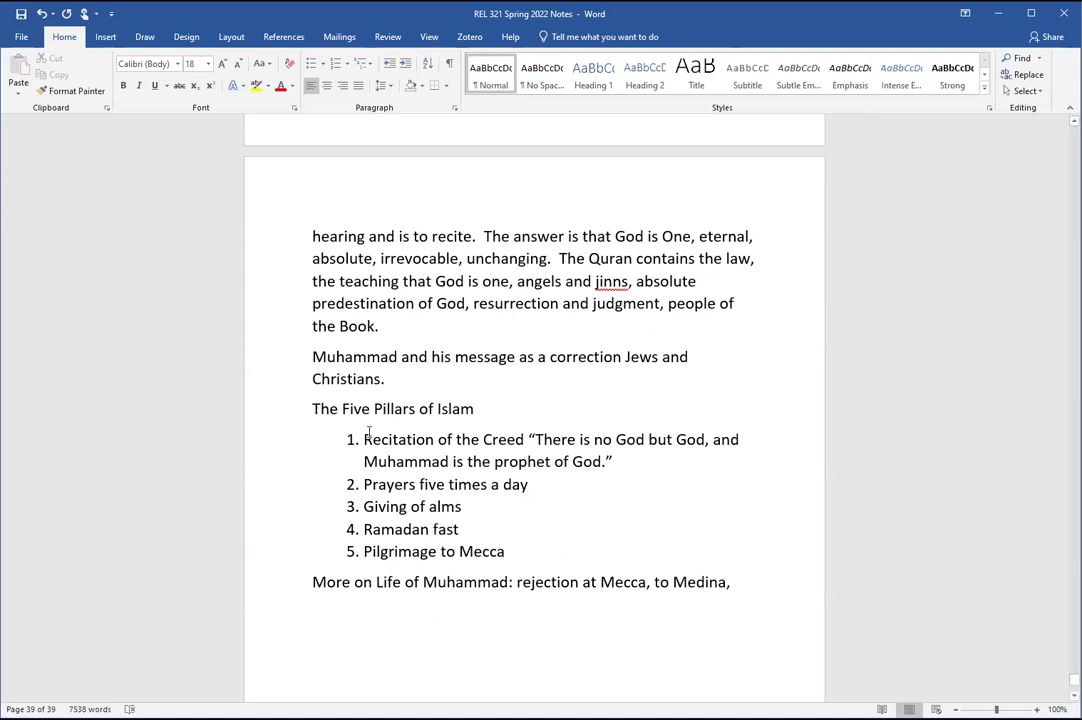
Step: Complete the Life of Muhammad paragraph with "return to Mecca."
drag(365, 439, 497, 549)
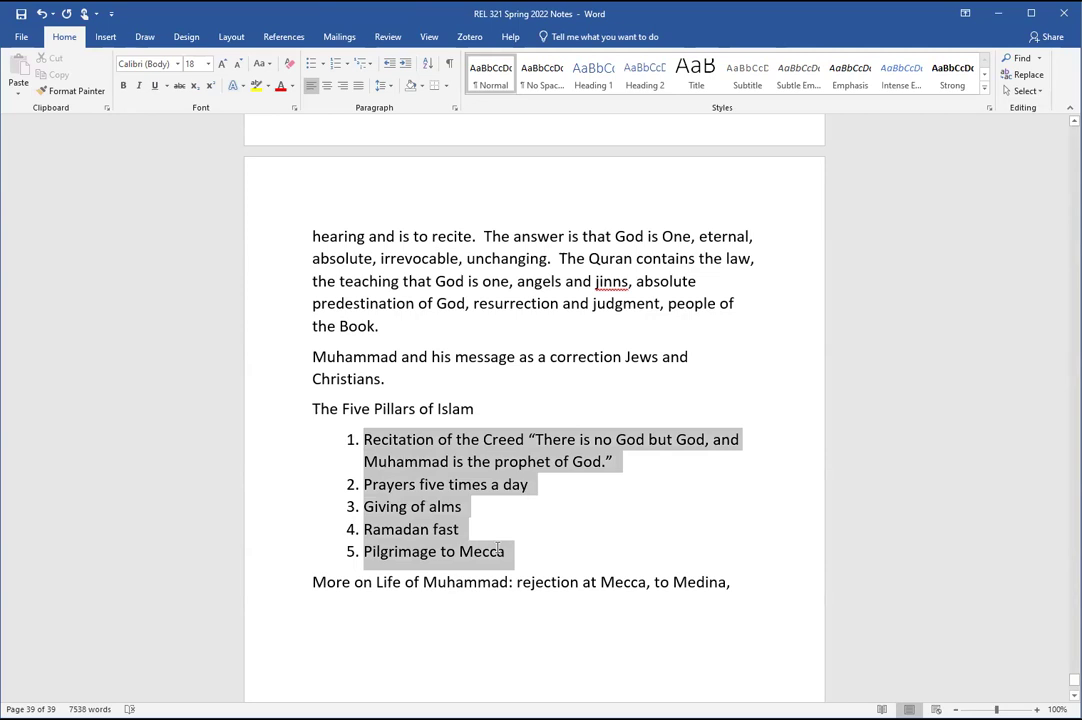
drag(497, 549, 502, 551)
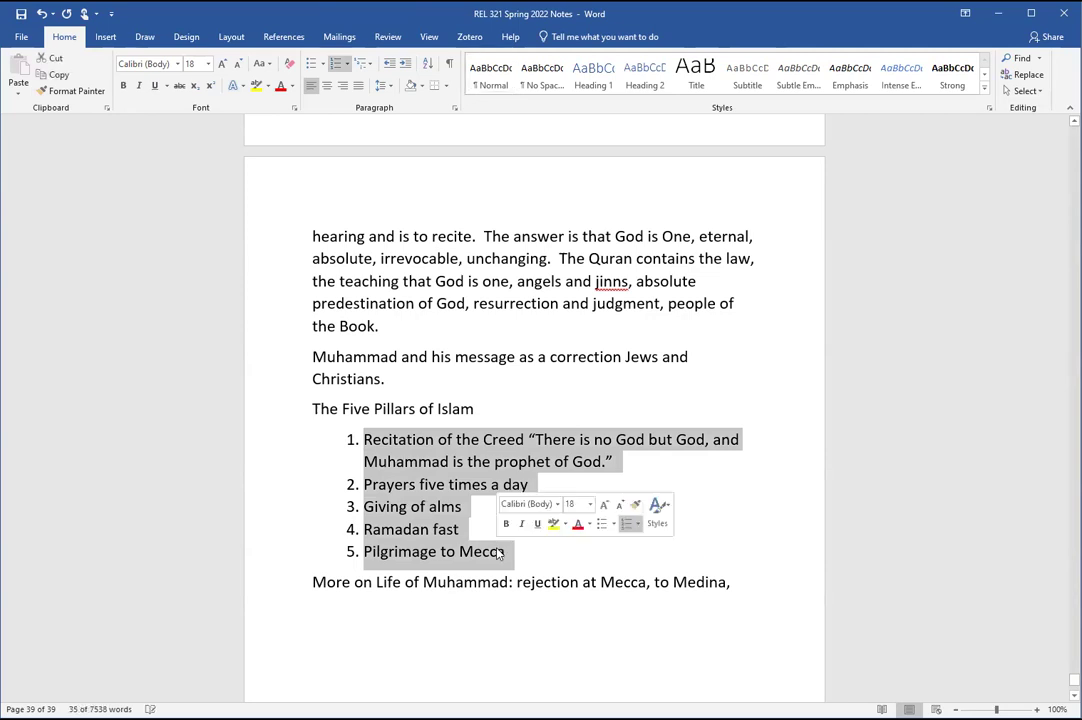
click(736, 585)
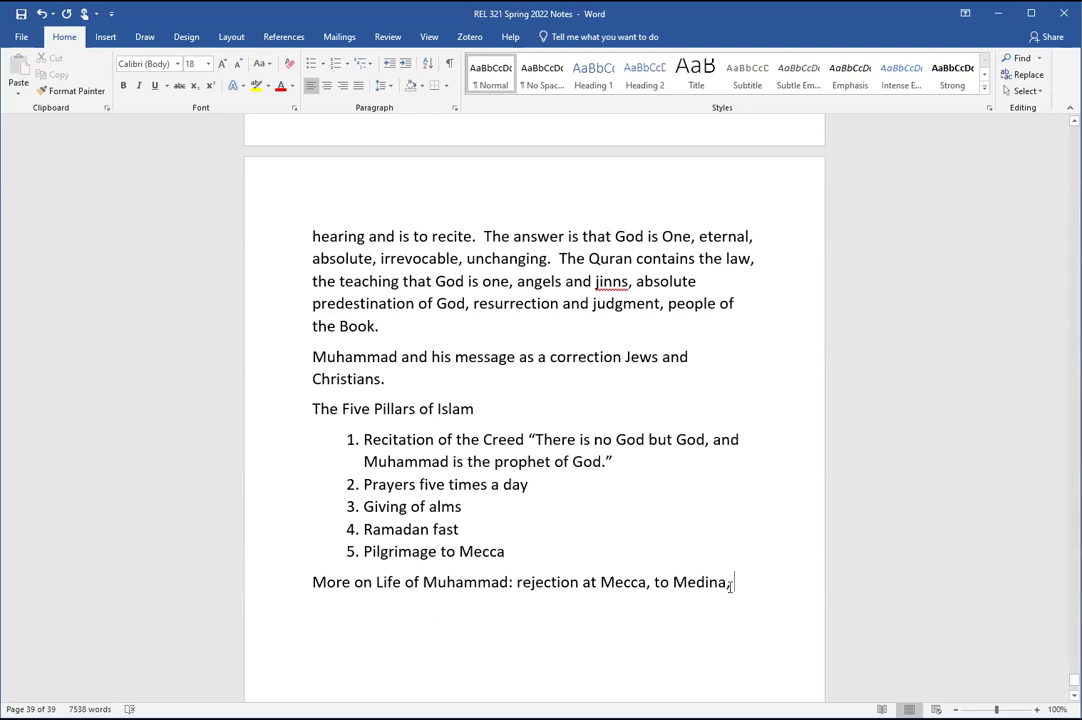
text(, return to Mecca.)
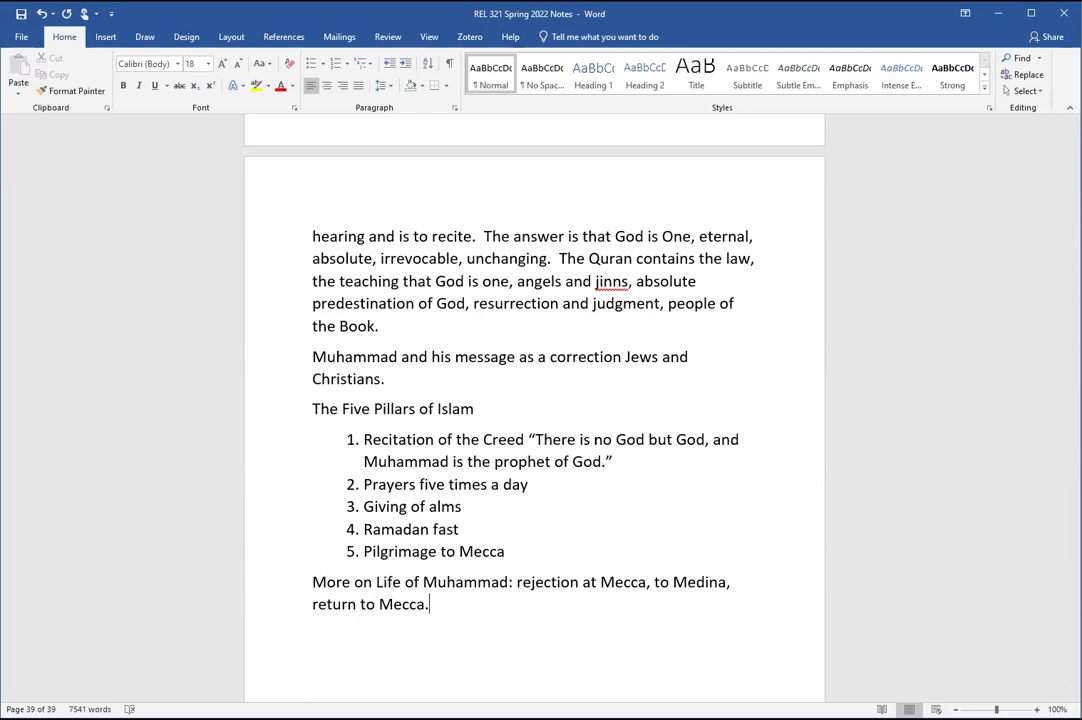
Step: Append to the Jews and Christians paragraph: "They were given a Word of God and corrupted it. Specifically, about atonement. There is no need for vicarious atonement."
scroll(600, 540, down, 2)
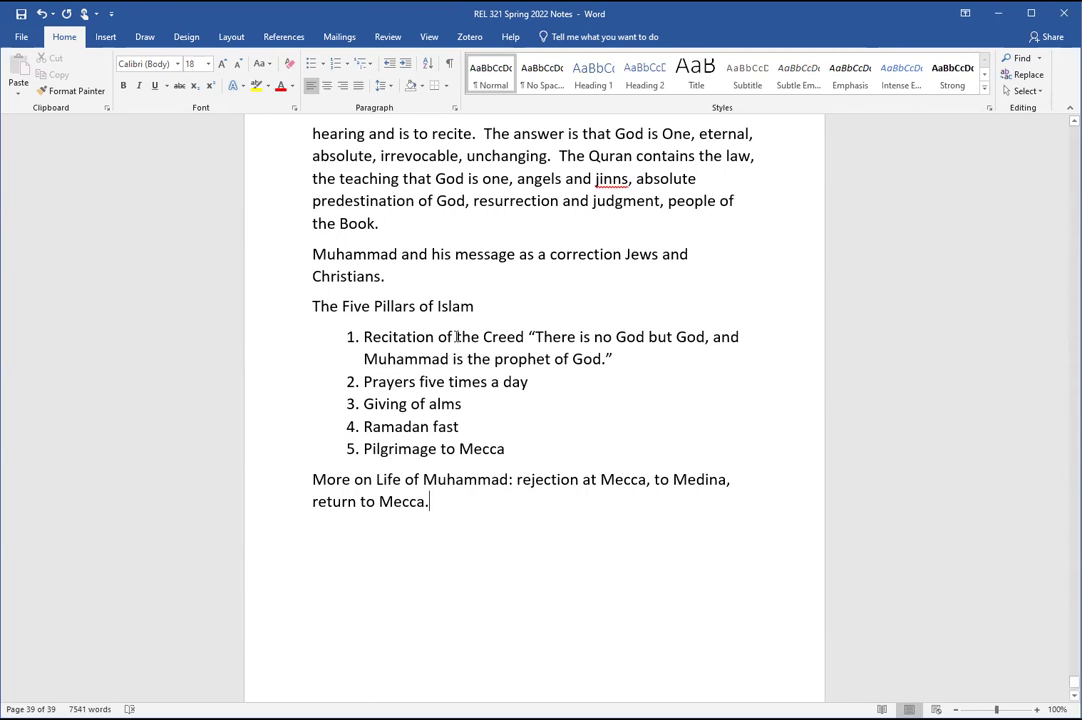
click(419, 275)
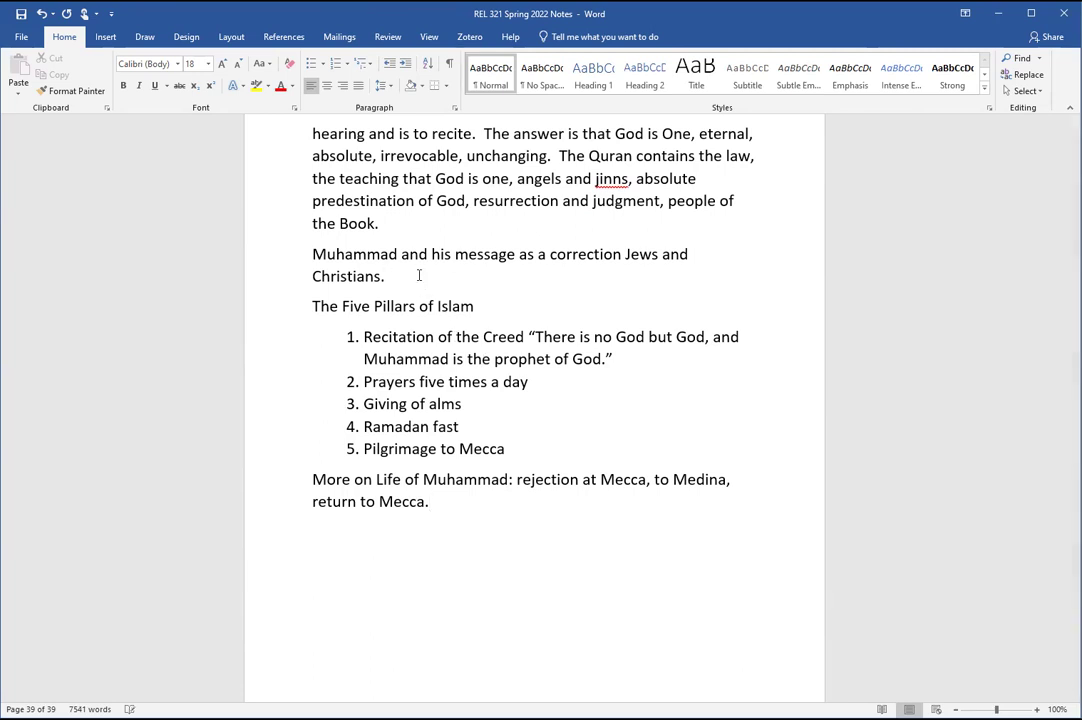
text(They were given a Word of God and corrupted it.)
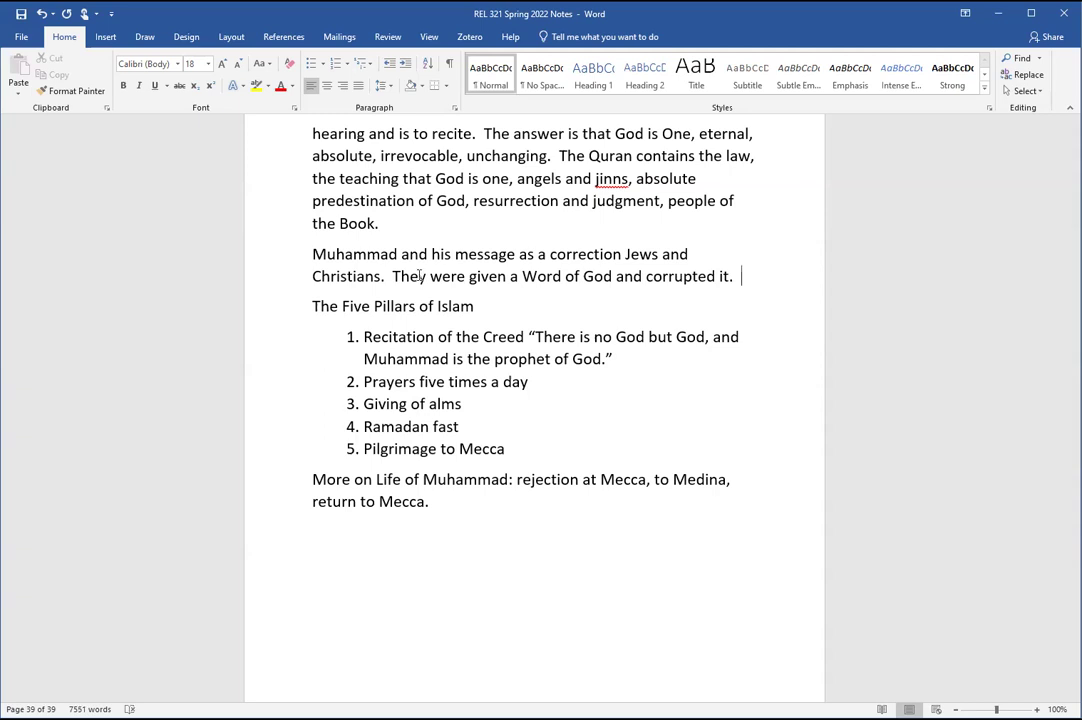
text( Specifically, about atone)
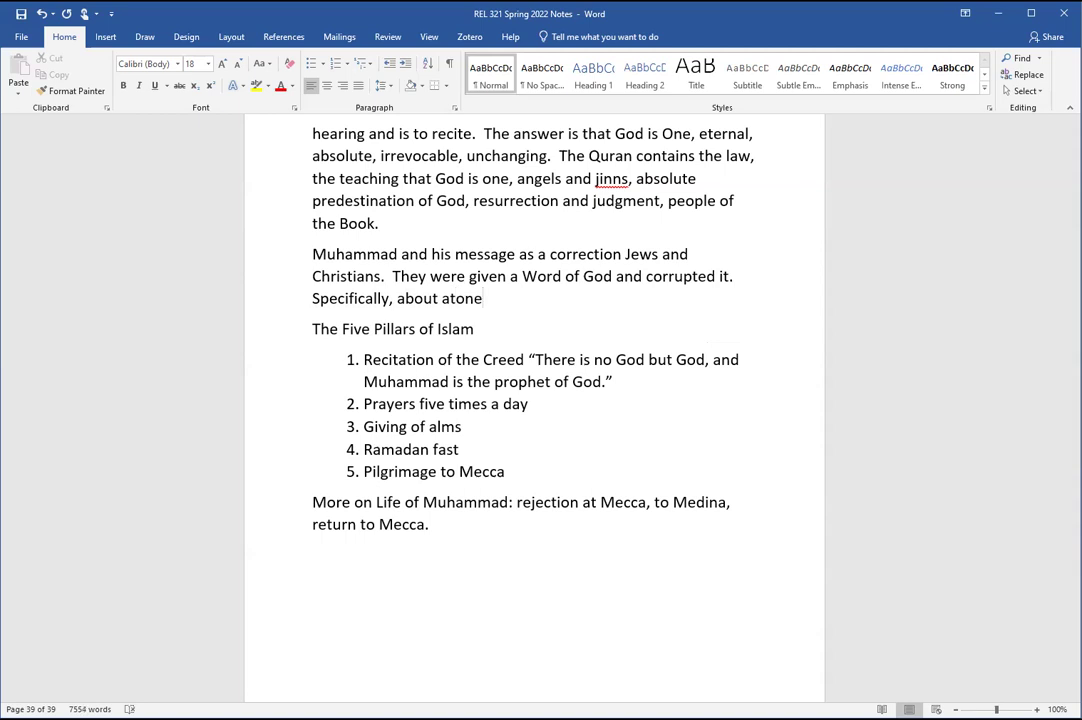
text(ment.  There is no)
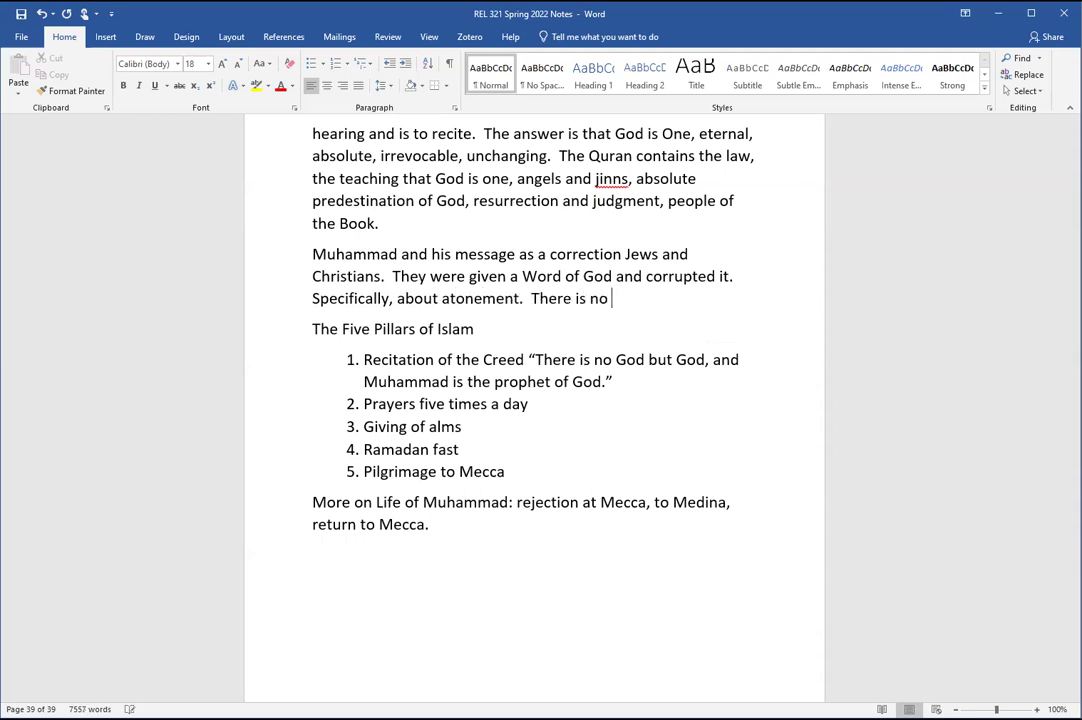
text( need for vicarious atonement.)
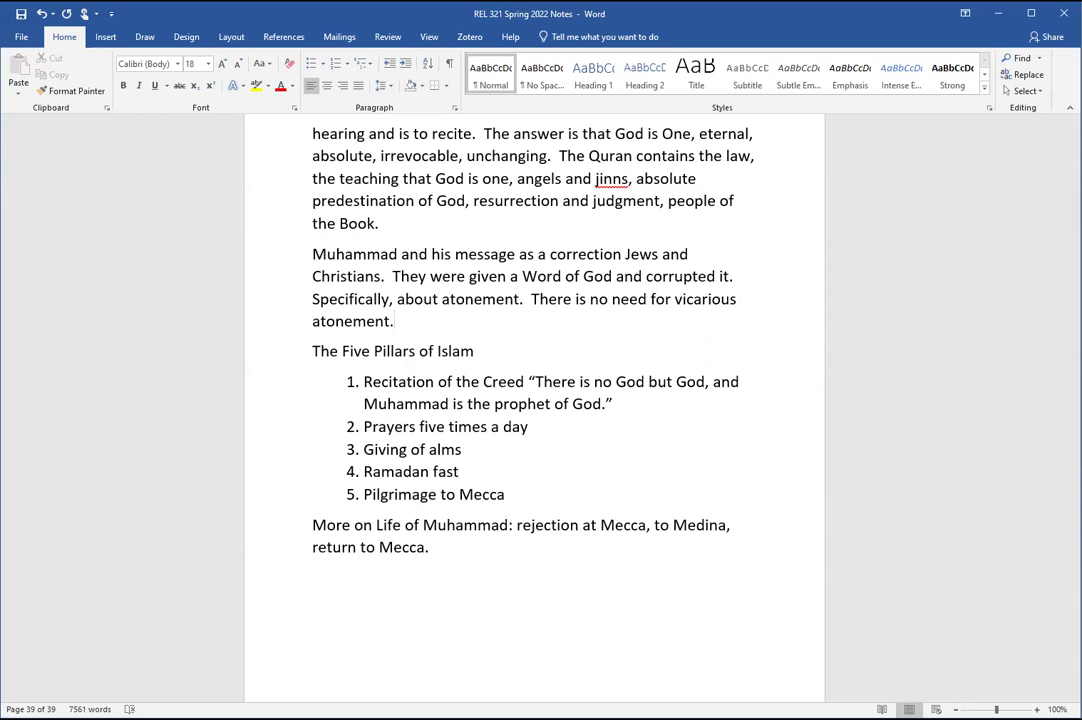
Step: Add the sentence "Think about the high holy day for each religion." after the one on vicarious atonement
text(  Think abou tthe h)
key(BackSpace)
key(BackSpace)
key(BackSpace)
key(BackSpace)
key(BackSpace)
key(BackSpace)
key(BackSpace)
text(t e)
key(BackSpace)
text(the high holy day for ech)
key(BackSpace)
key(BackSpace)
text(ach religion.  )
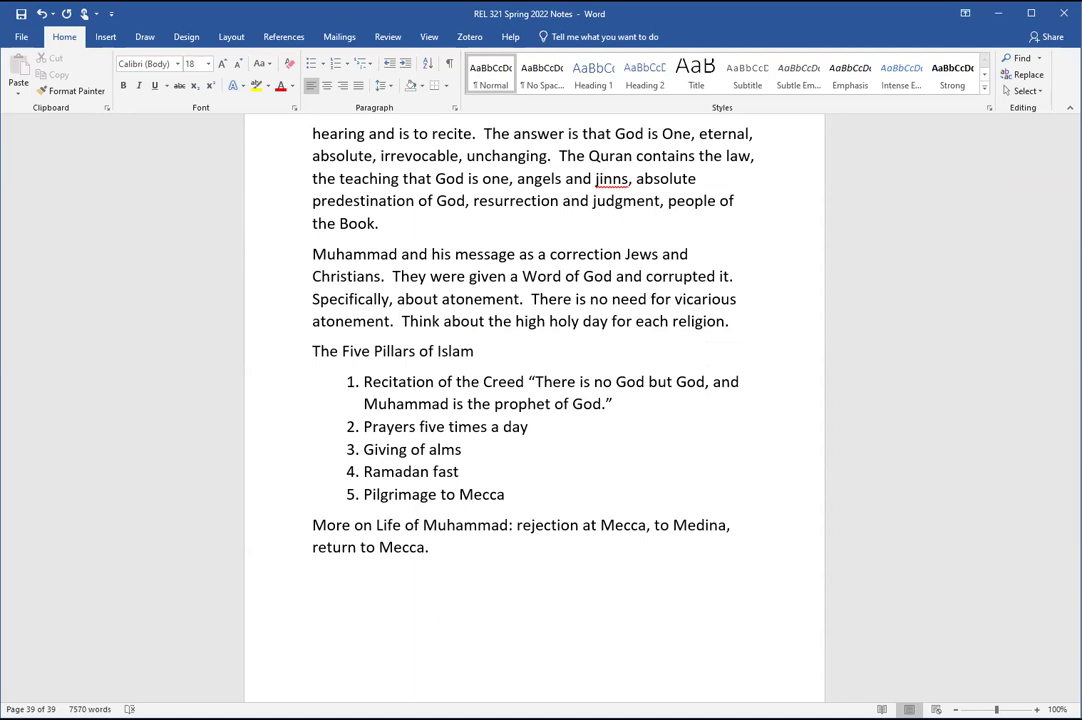
Step: Continue the paragraph with "For the Jews/Israel it is The Day of Atonement,"
text(For the Jews/Israel it is The Day of Atonement)
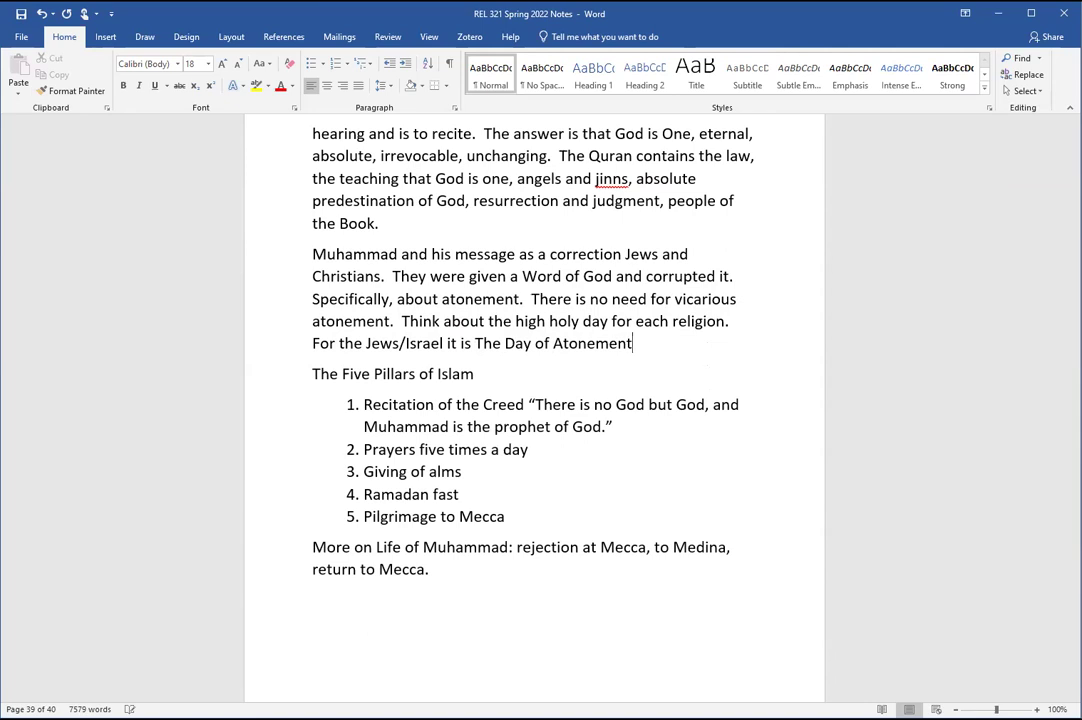
text(,)
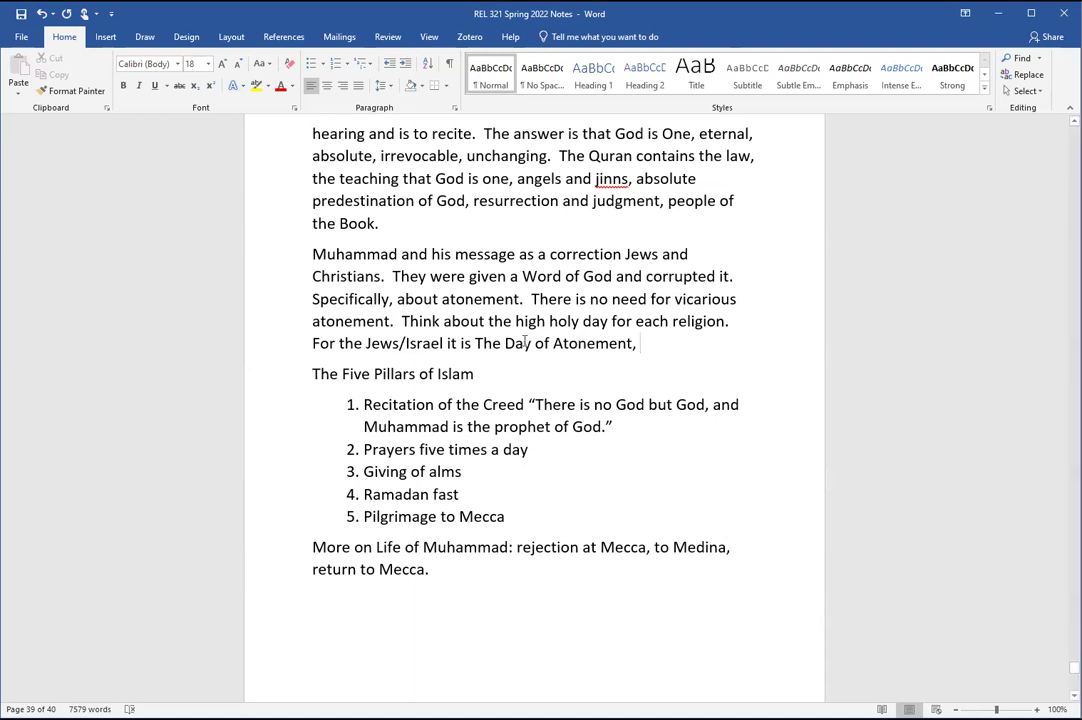
drag(506, 342, 625, 343)
click(677, 346)
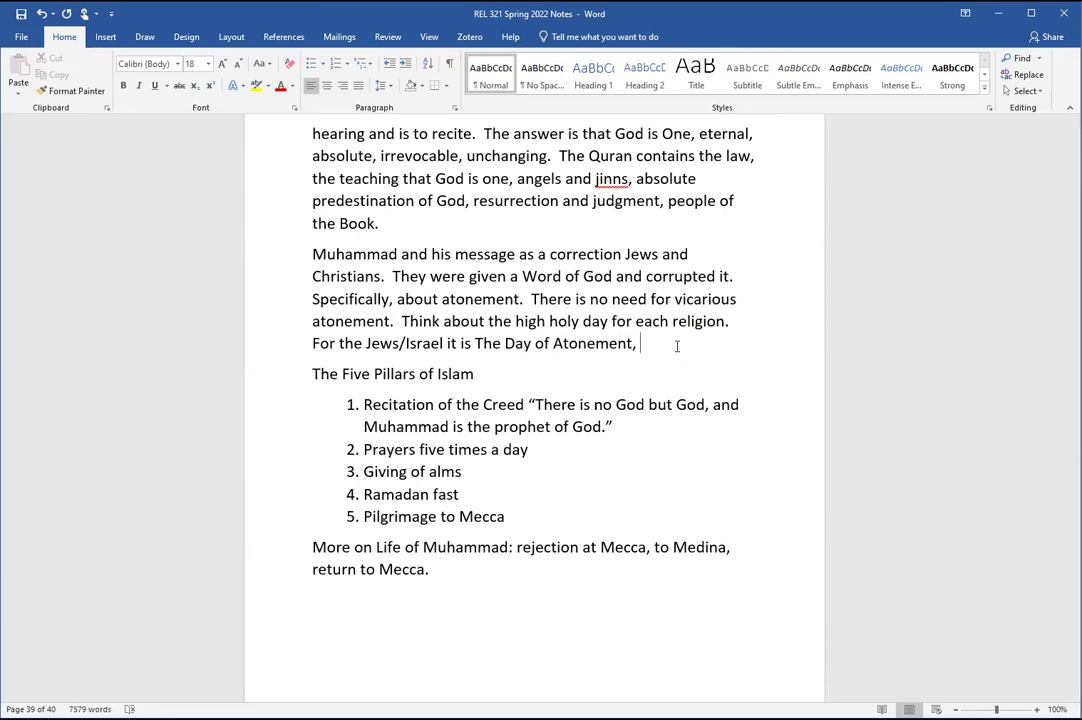
Step: Finish the high holy day sentence with "Death and Resurrection of Christ (the lamb of God)."
text(Death and Re)
text(surrctio)
key(BackSpace)
key(BackSpace)
text(ec)
key(BackSpace)
key(BackSpace)
key(BackSpace)
key(BackSpace)
text(ection of )
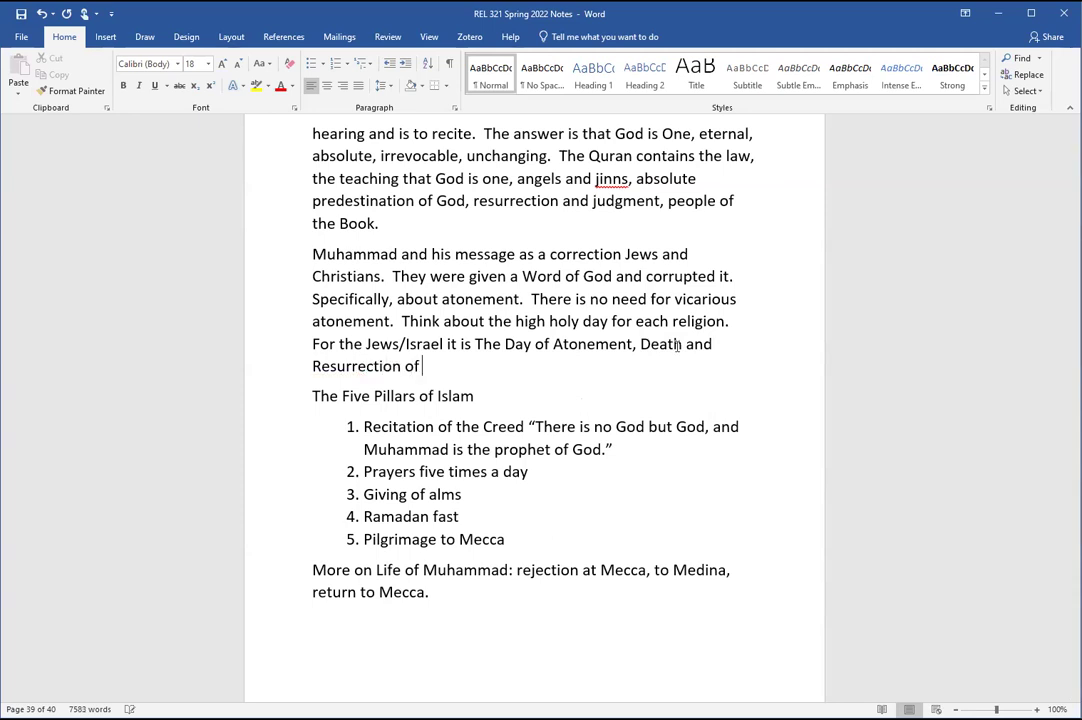
text(Christ (the lamb of God)
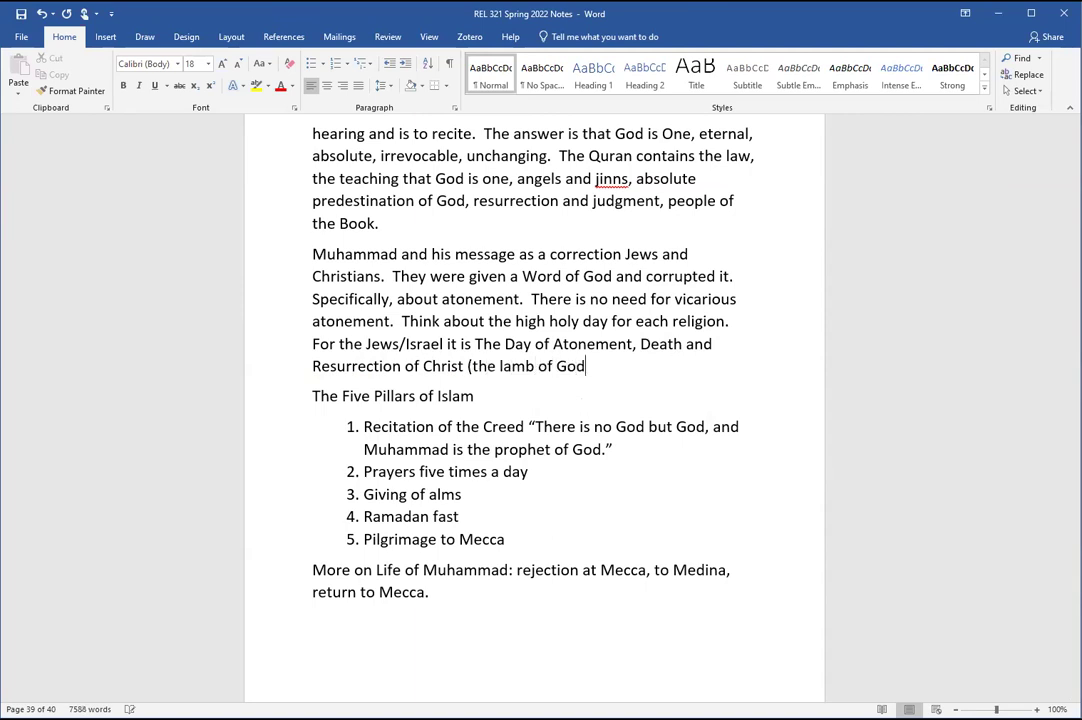
text())
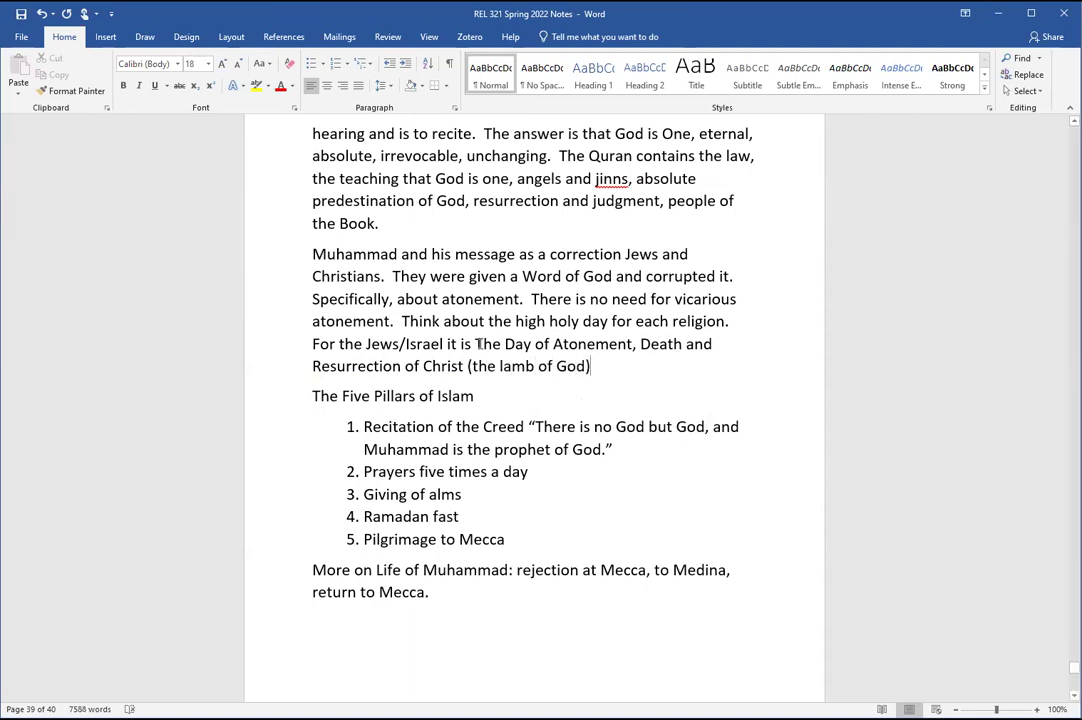
drag(476, 344, 600, 343)
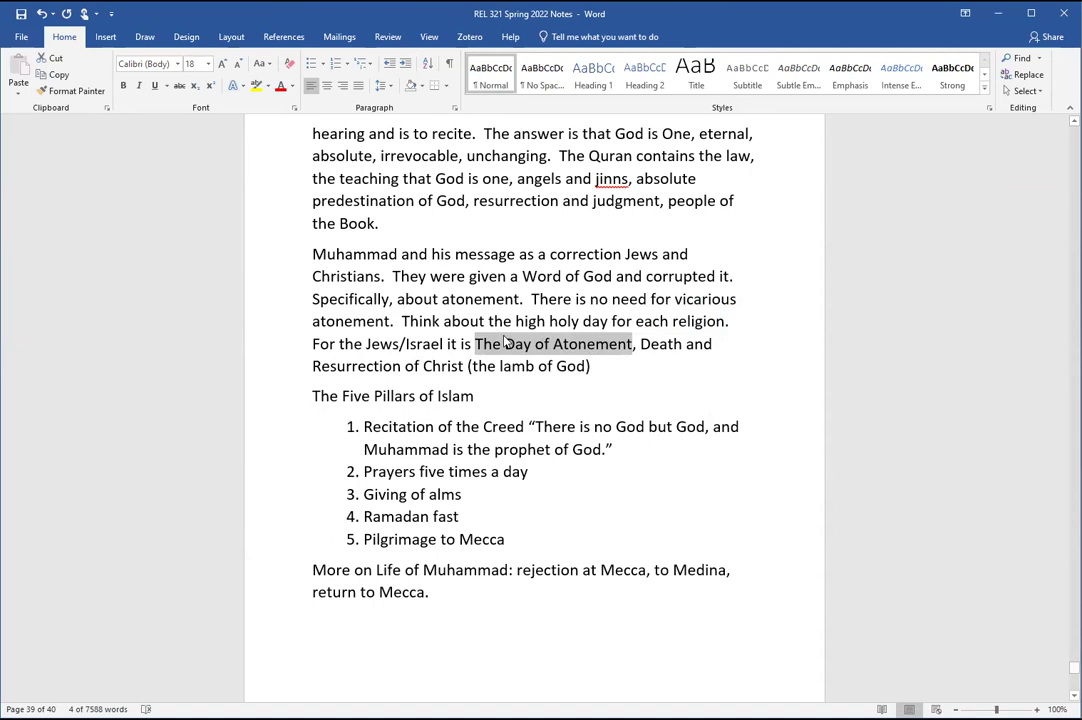
click(312, 365)
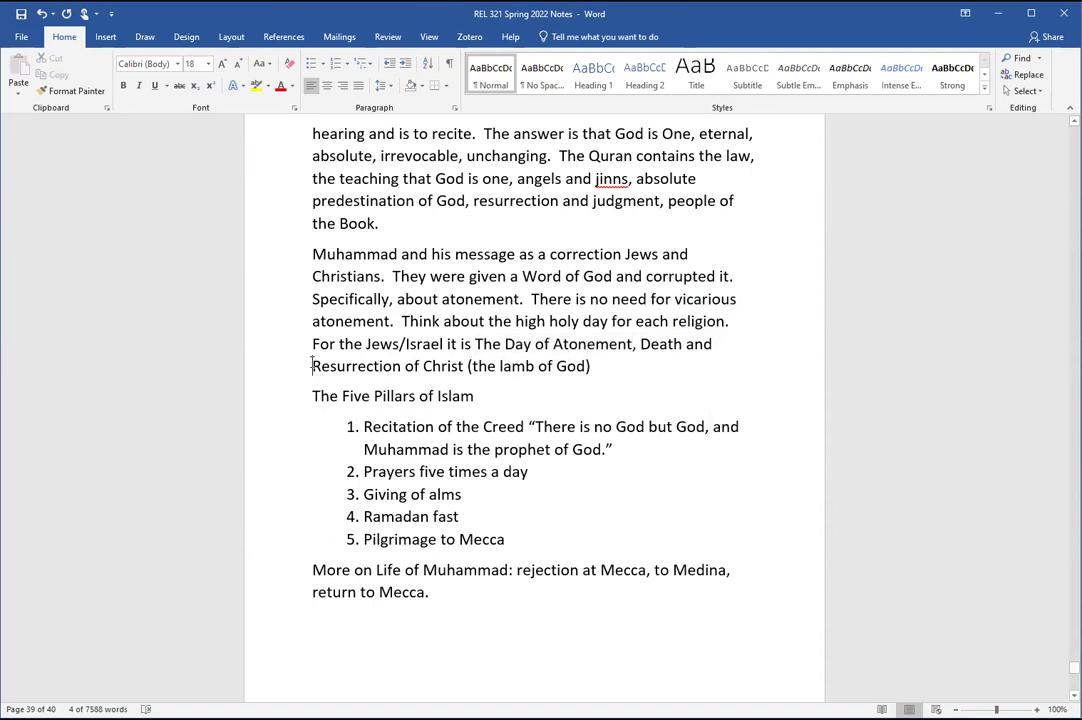
click(591, 366)
text(.)
Step: Append to the Jews and Christians paragraph the sentence "In Islam each individual is judged for his own deeds."
drag(675, 299, 393, 321)
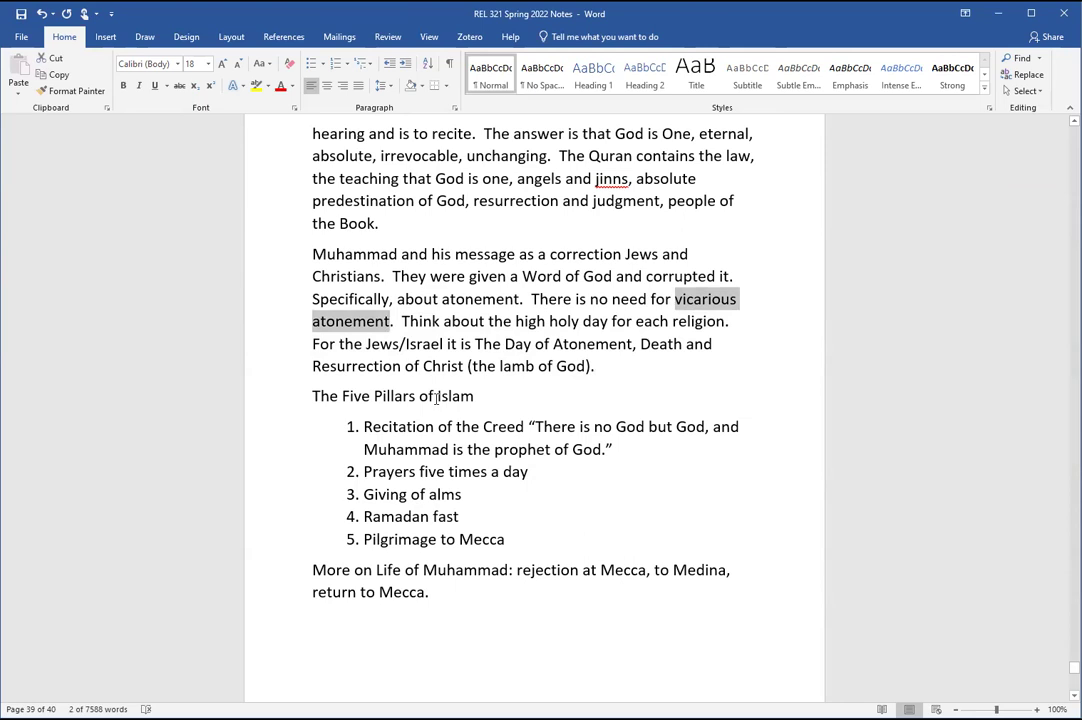
click(615, 366)
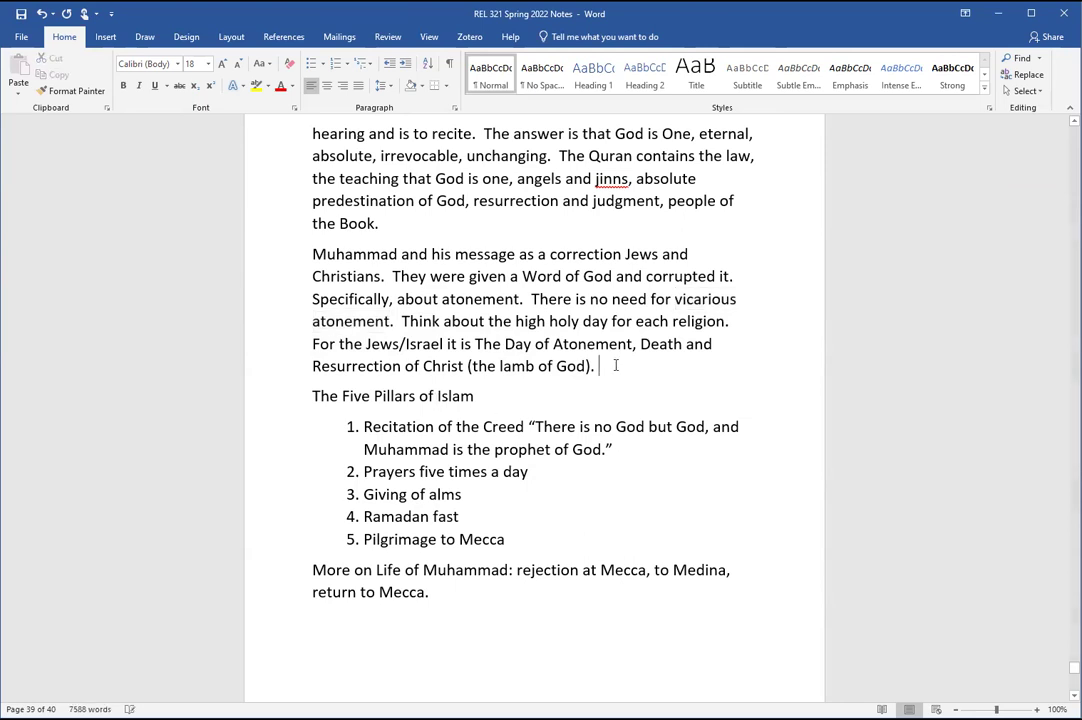
text(In Islam)
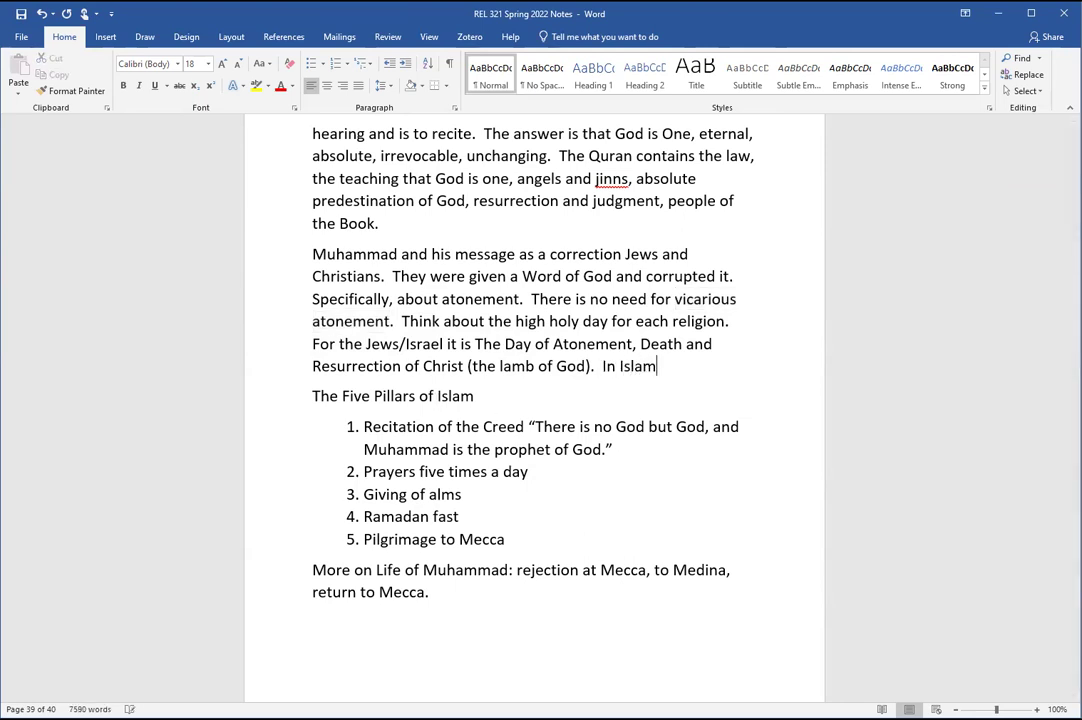
text( each individual is j)
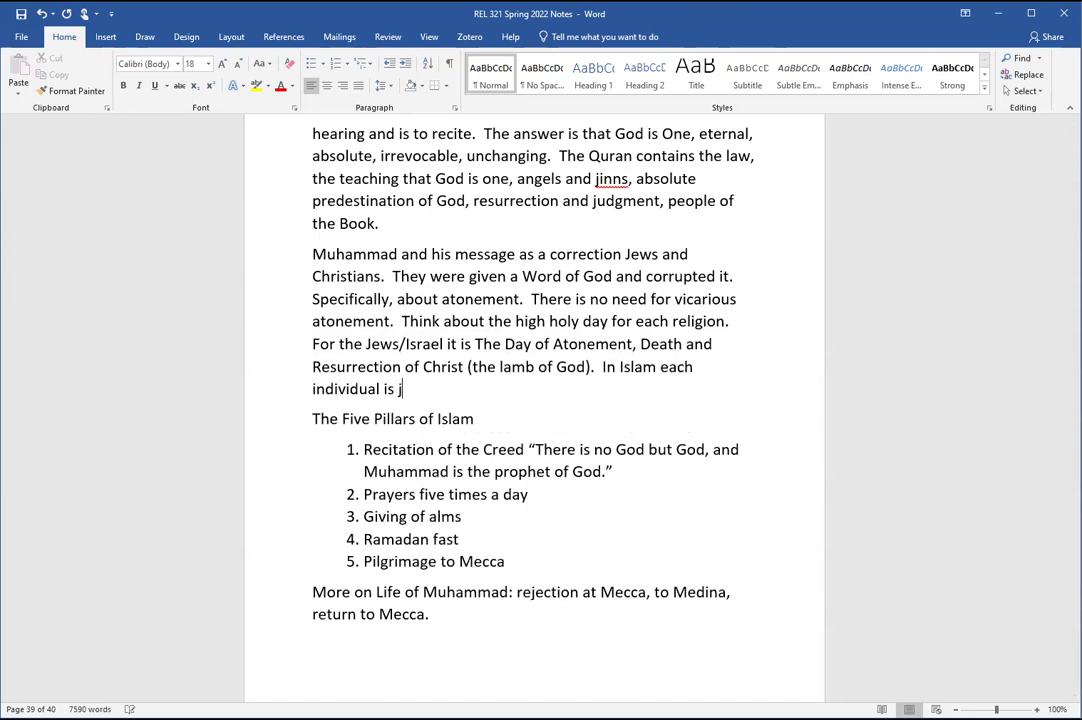
text(udged for his own deed)
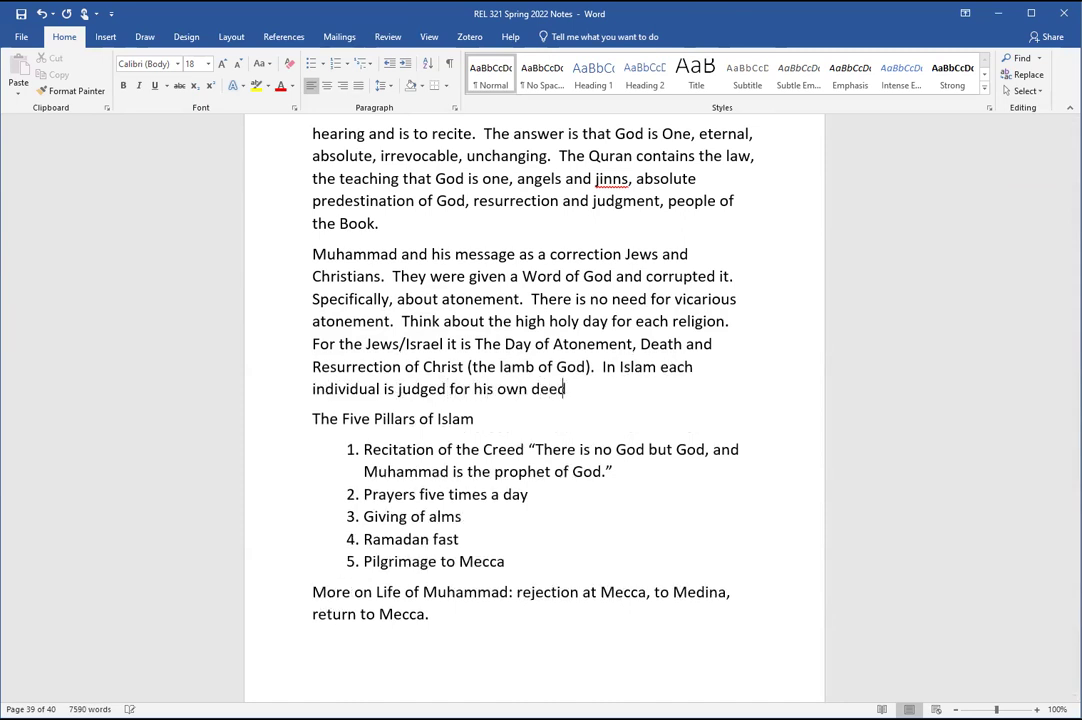
text(s.)
Step: Continue the paragraph with "No representation (Adam or Christ), no sacrifice for atonement."
text(No representation ()
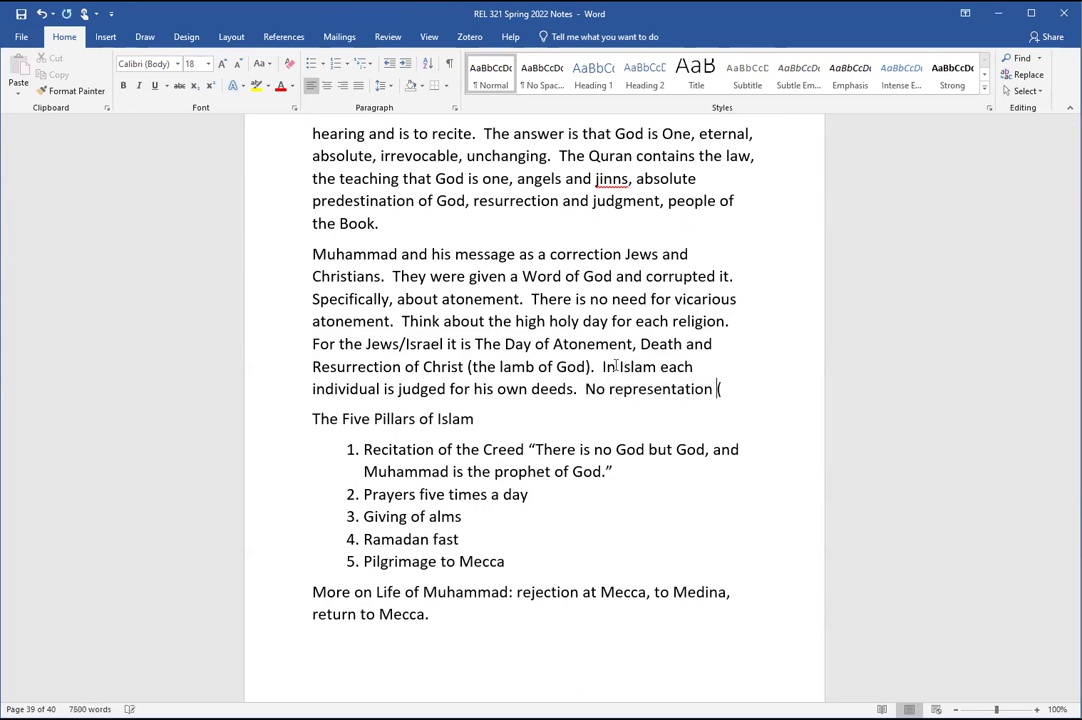
text(Adam or Ch)
key(BackSpace)
text(hrist),)
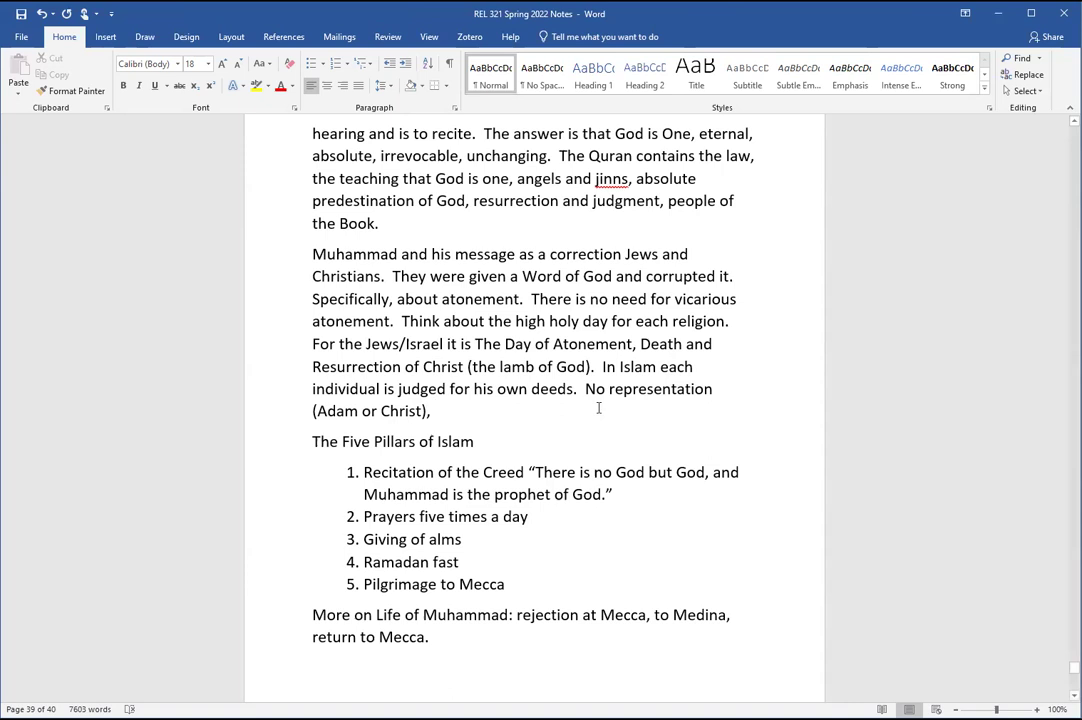
text(no )
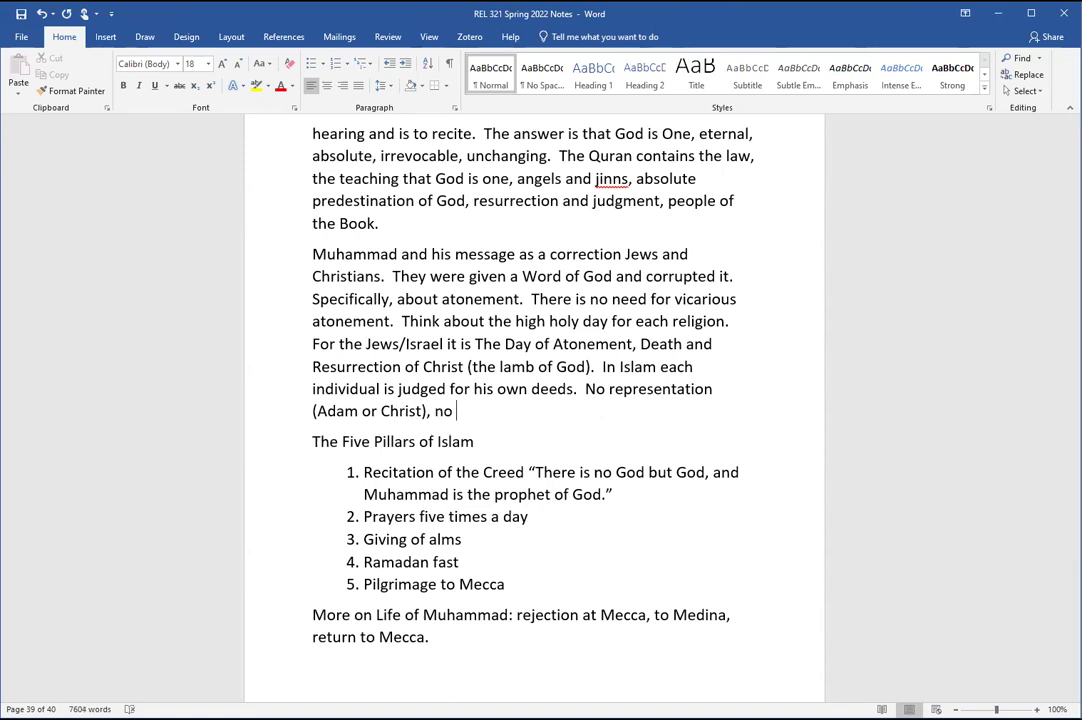
text(sacrifice fo)
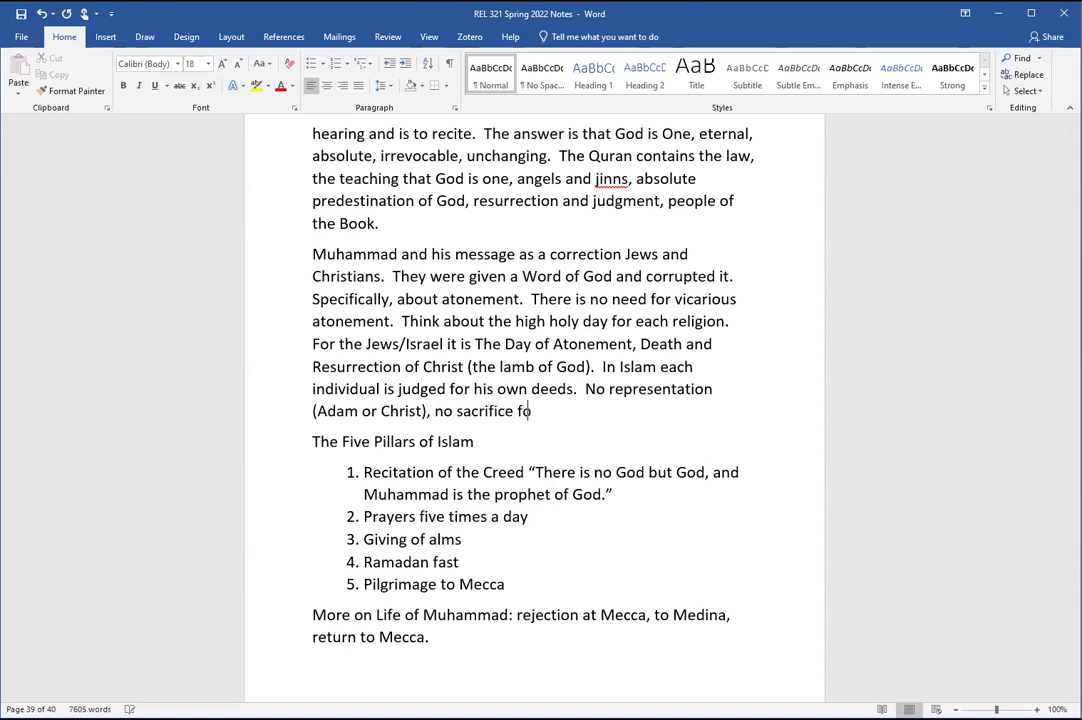
text(r atonement.)
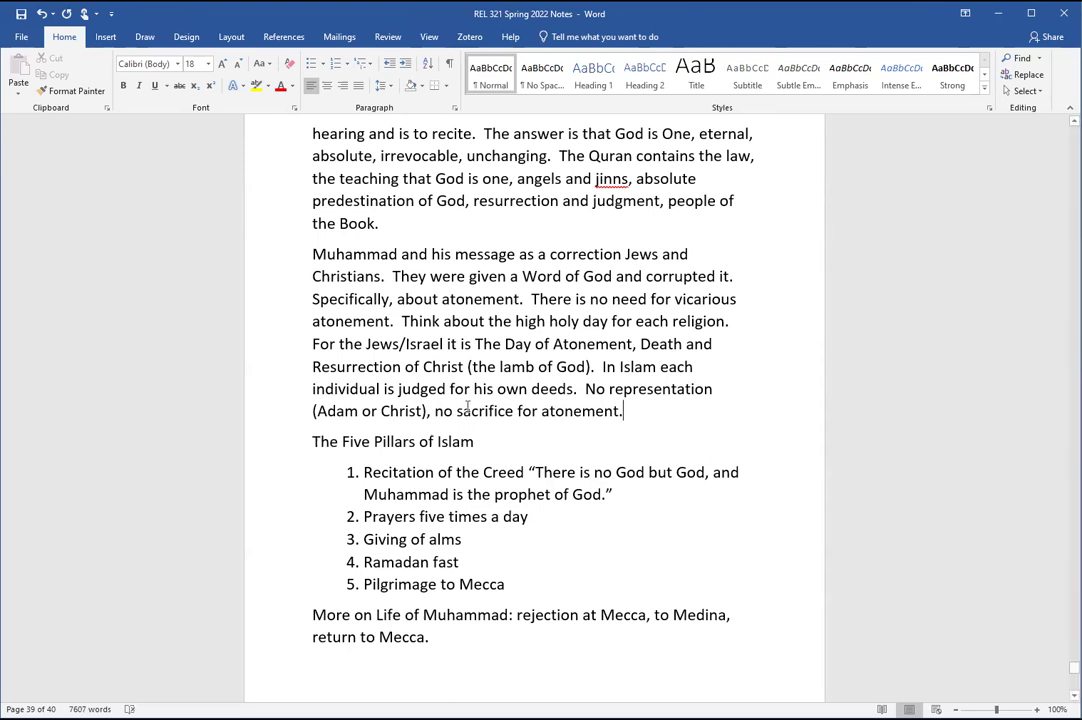
click(460, 412)
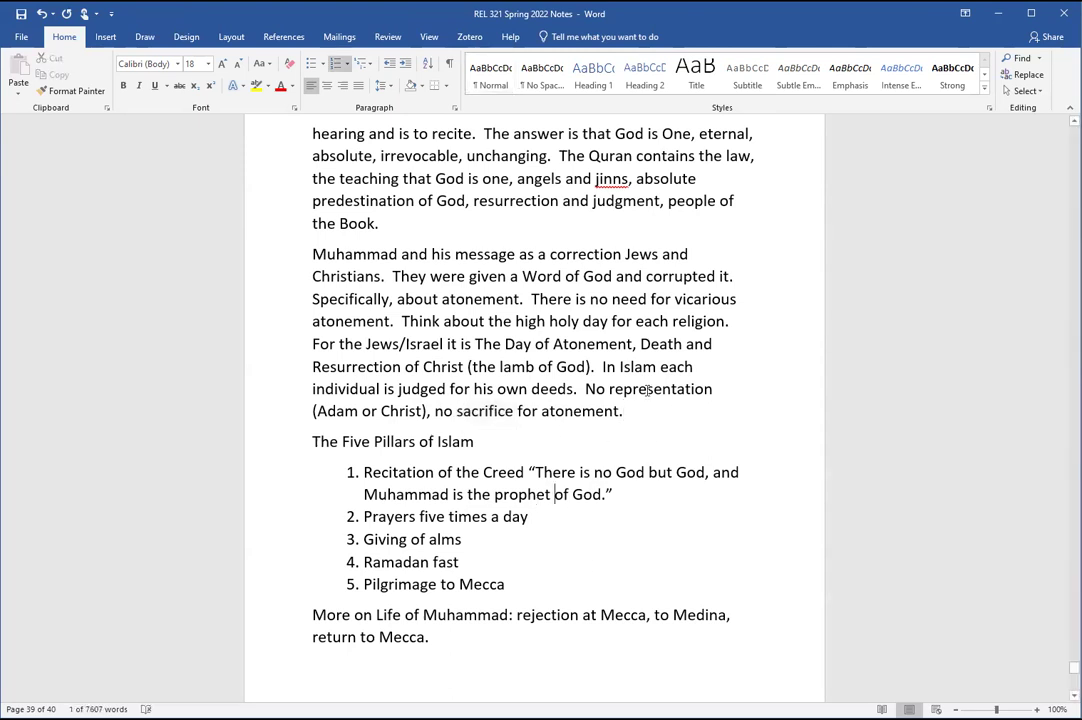
drag(636, 413, 608, 390)
drag(527, 327, 333, 256)
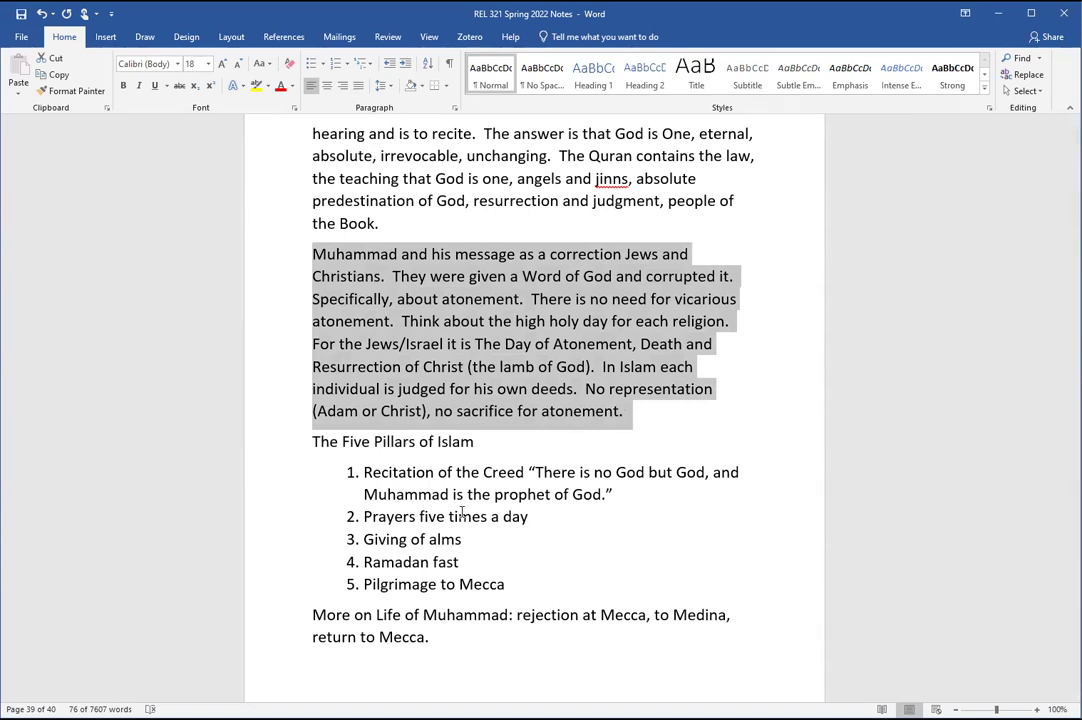
Step: Add to the paragraph's end: "Islam says we build on Judaism and Christianity but correct what they corrupted and now ours is incorruptible."
click(638, 413)
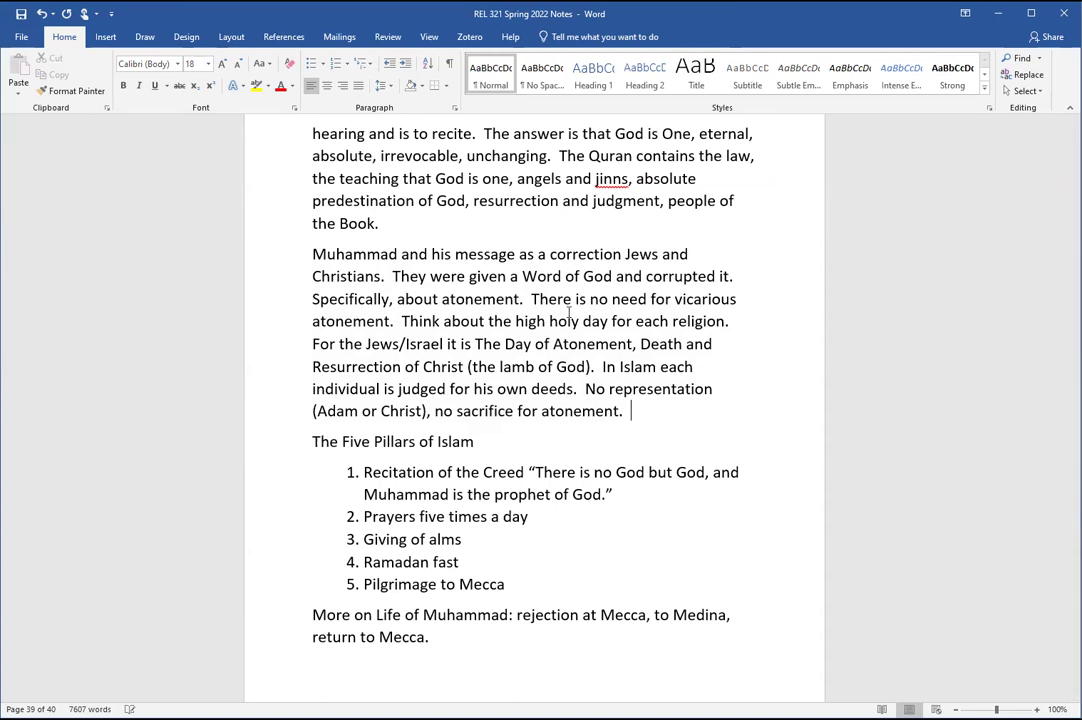
text(islam)
key(BackSpace)
key(BackSpace)
key(BackSpace)
key(BackSpace)
key(BackSpace)
text(Islam says we )
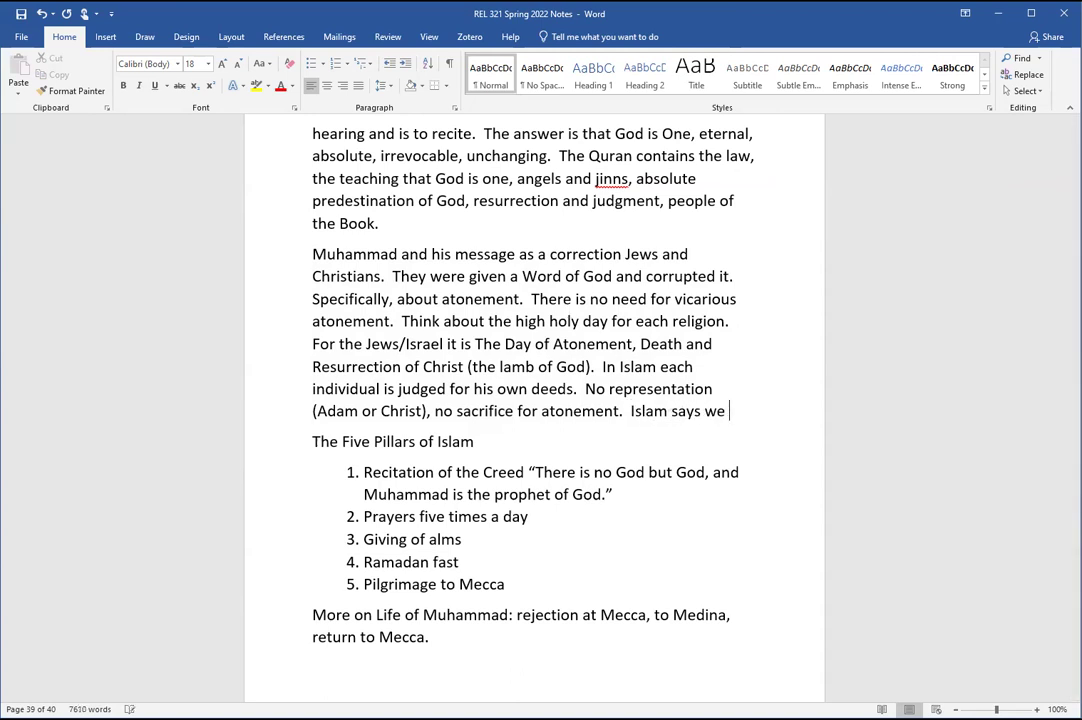
text(build on J)
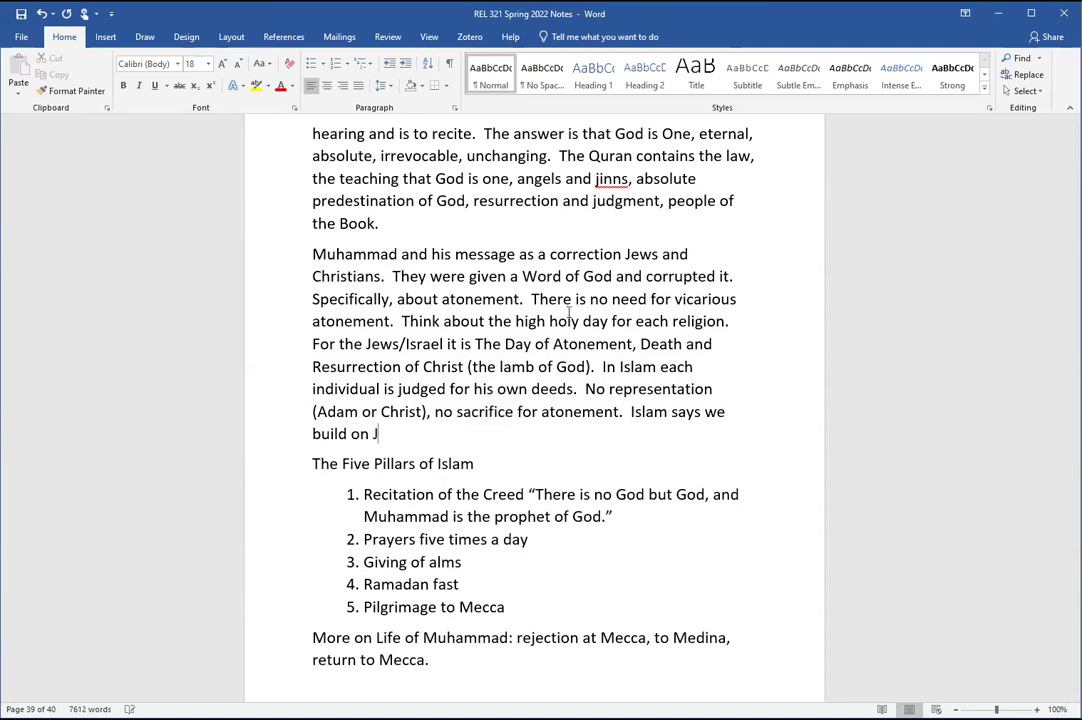
text(udaism and Christi)
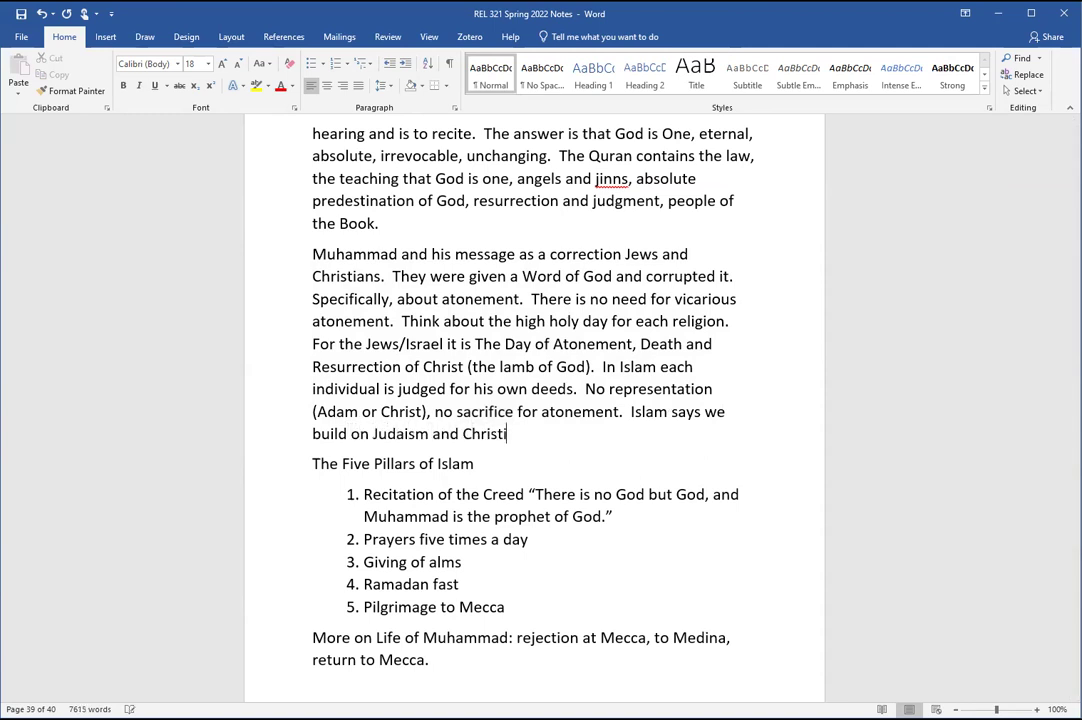
text(anity but corrept)
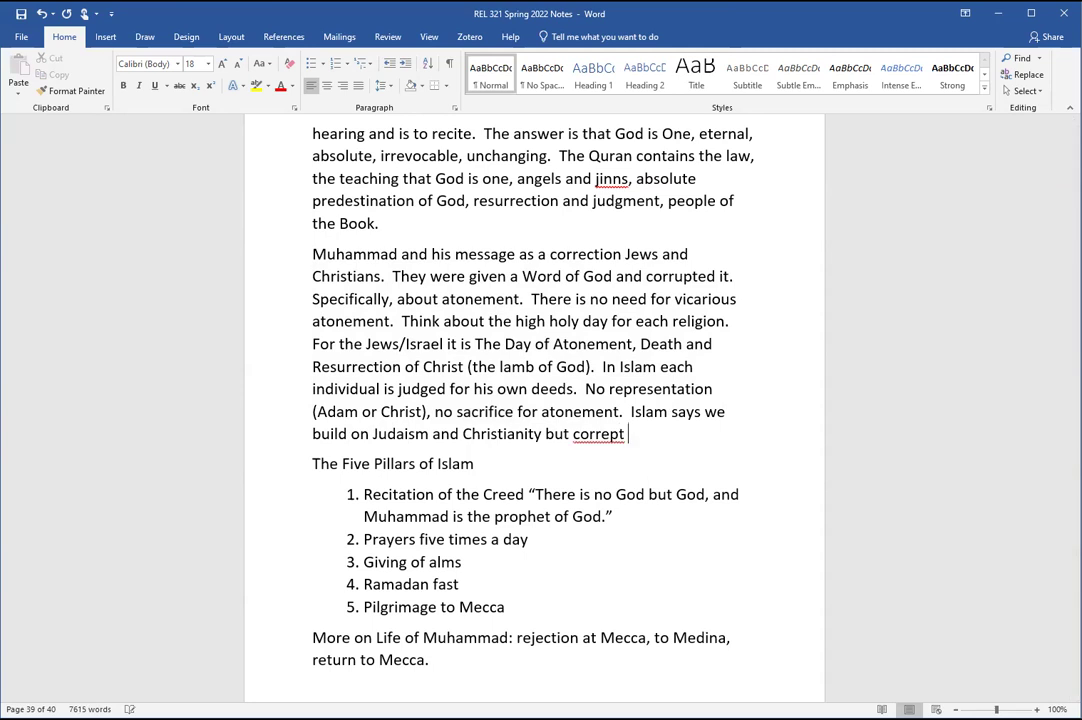
key(BackSpace)
key(BackSpace)
text(ct what they corrupted)
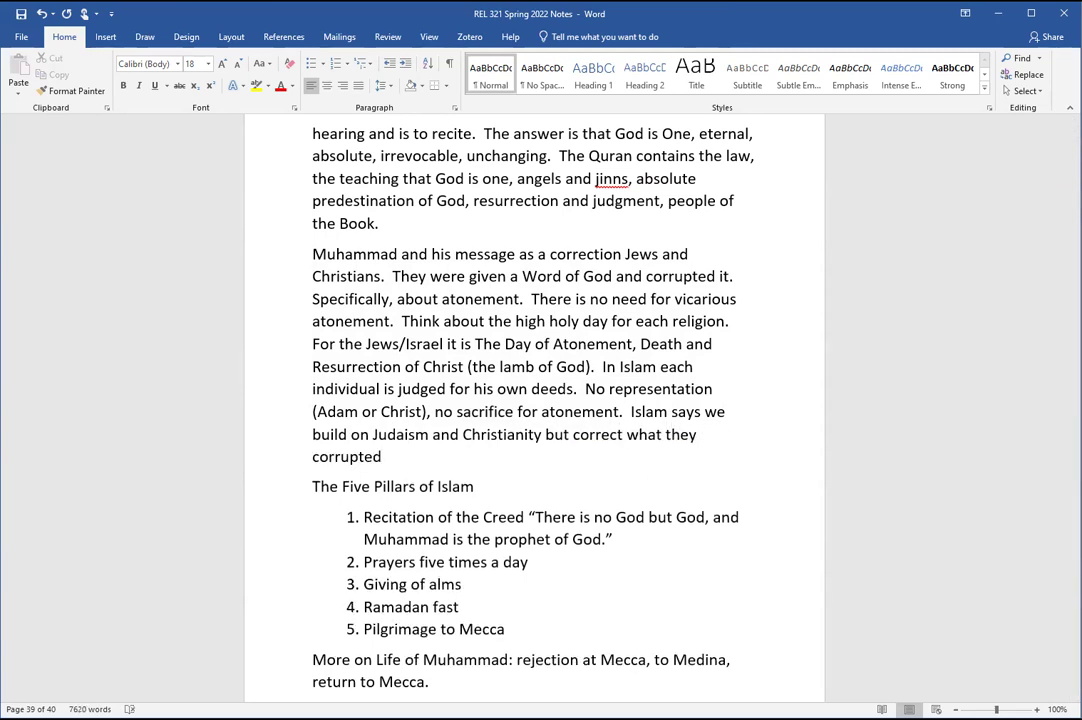
text( and now ours is )
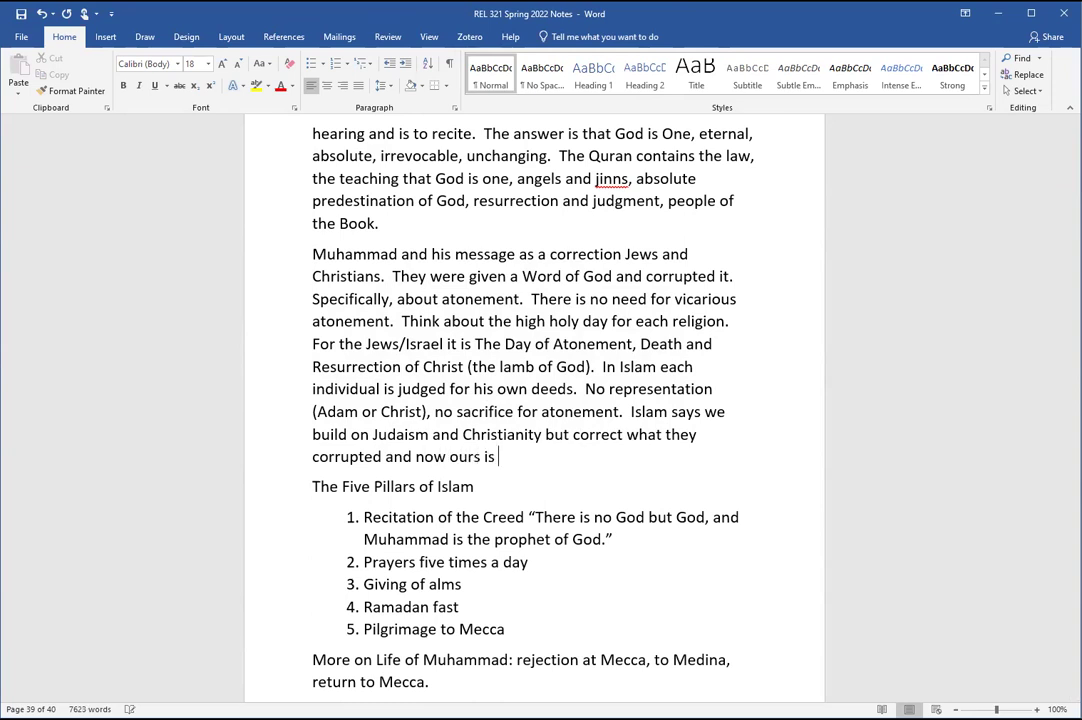
text(incorruptible.)
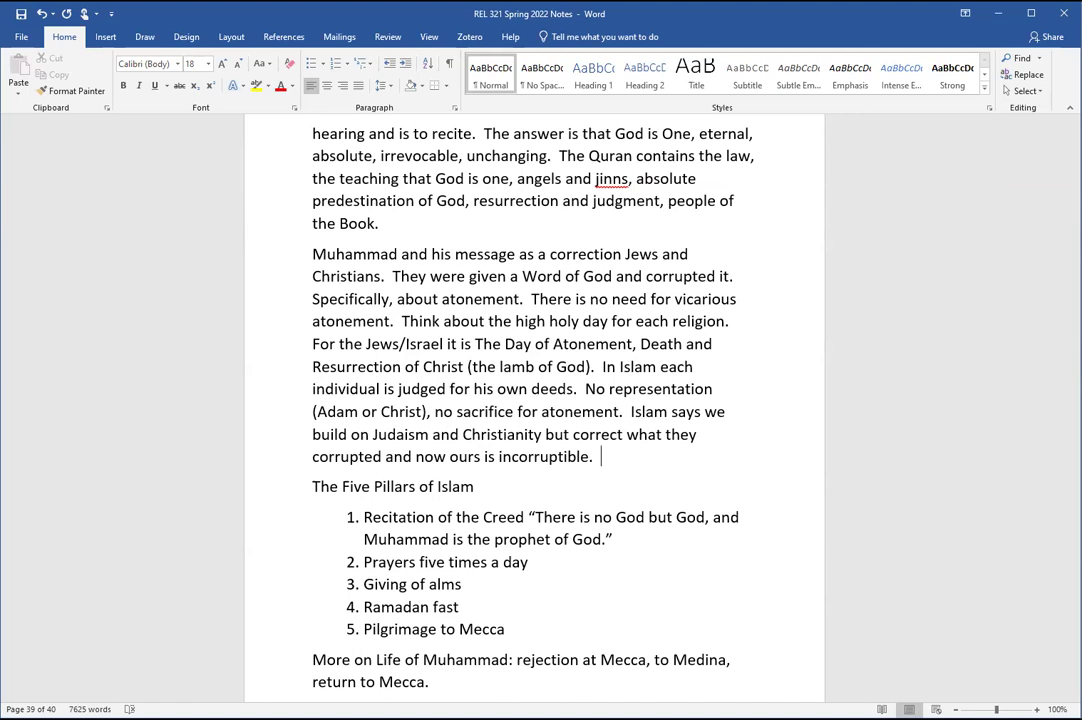
Step: Finish the paragraph with the sentence "If God gave revelation then God would uphold the revelation."
text(If God gave )
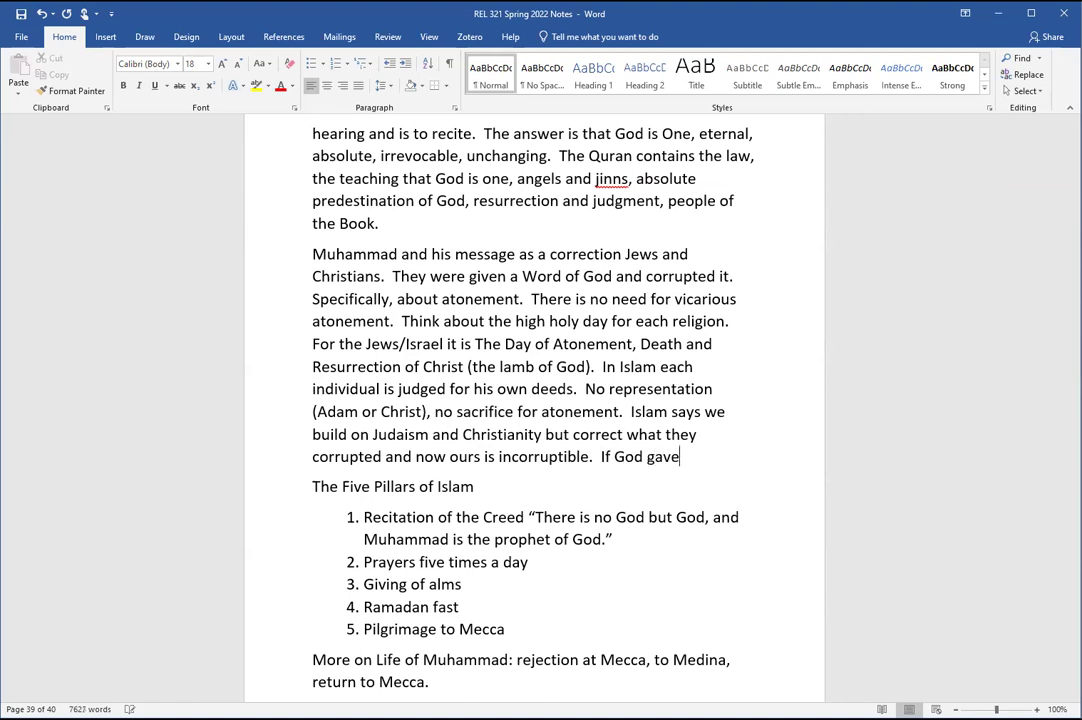
text(revelation then)
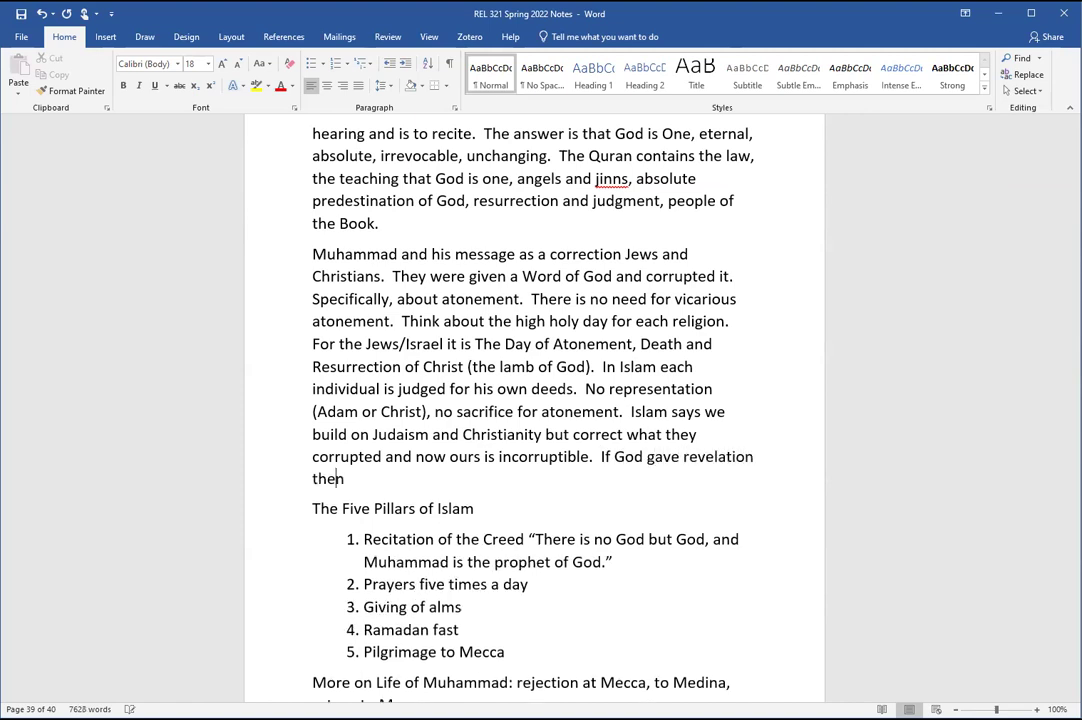
text( God would uph)
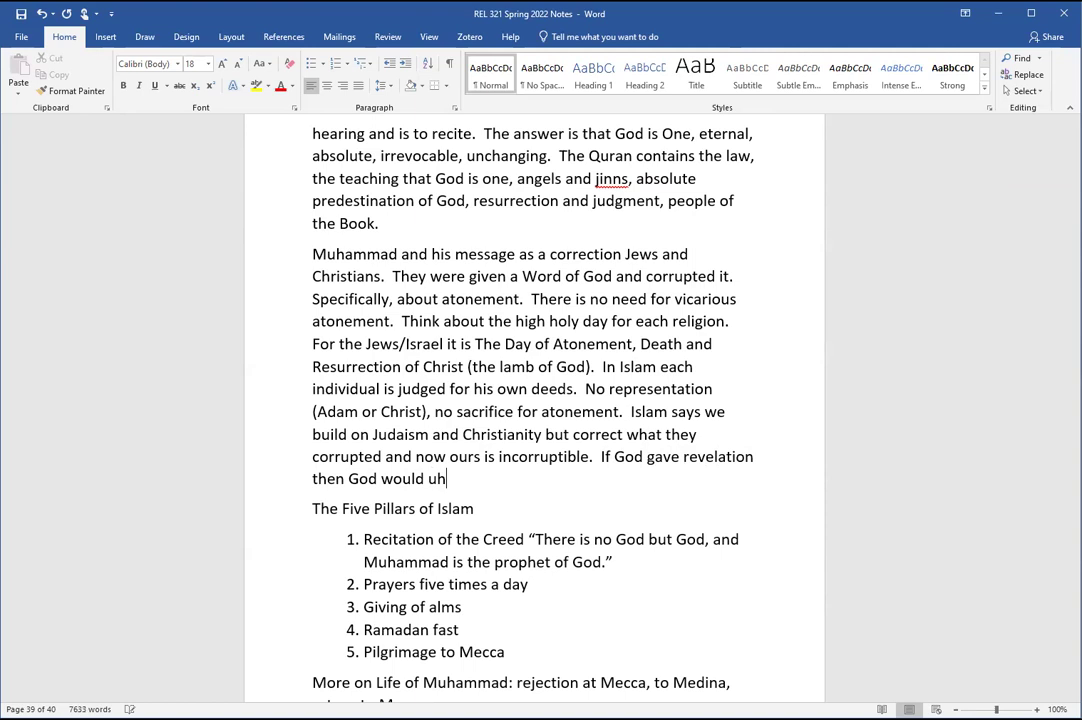
text(old the e)
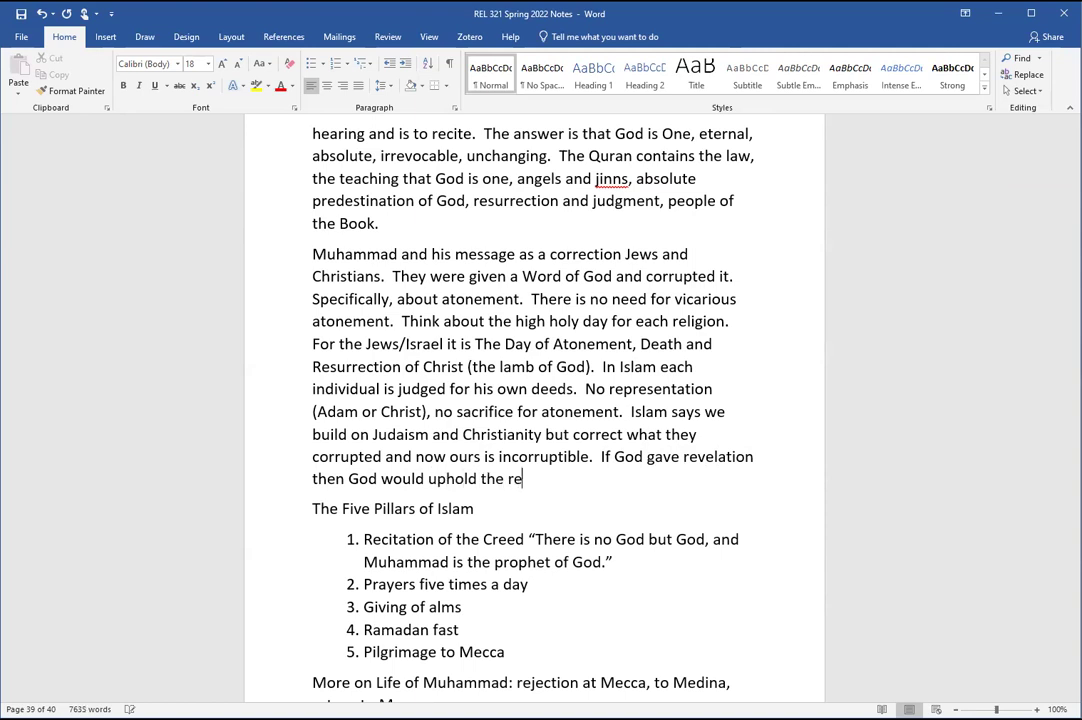
text(velation.)
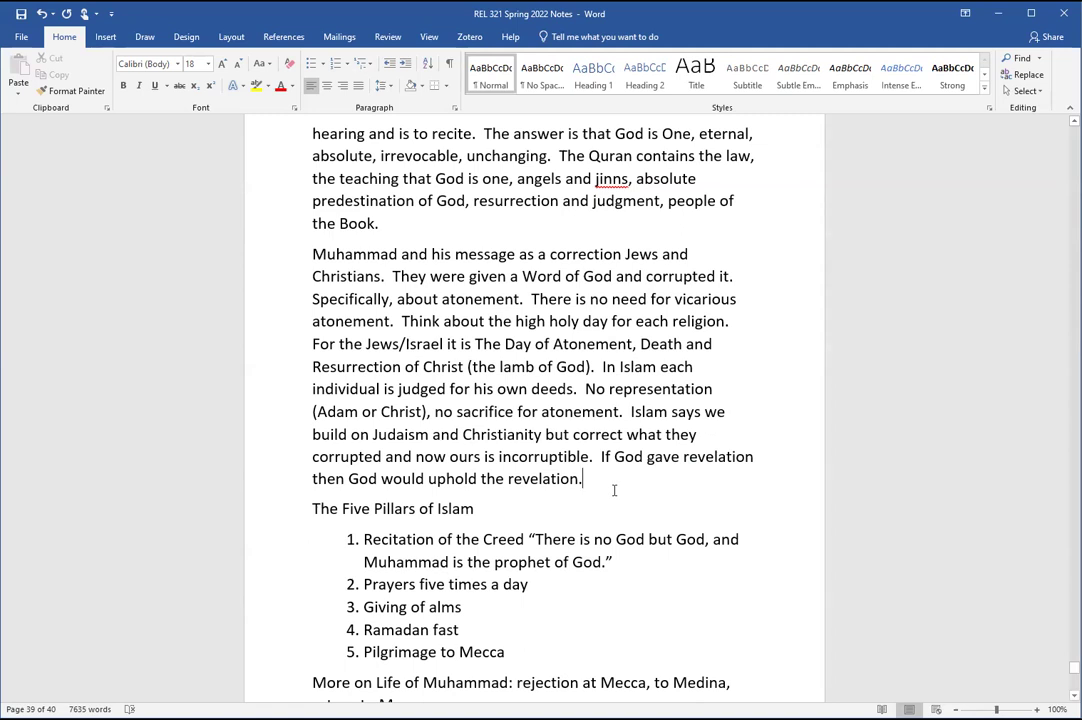
Step: Add the heading line "Islam and Modernity" on the blank page after the Life of Muhammad notes
scroll(614, 490, down, 3)
scroll(613, 491, down, 2)
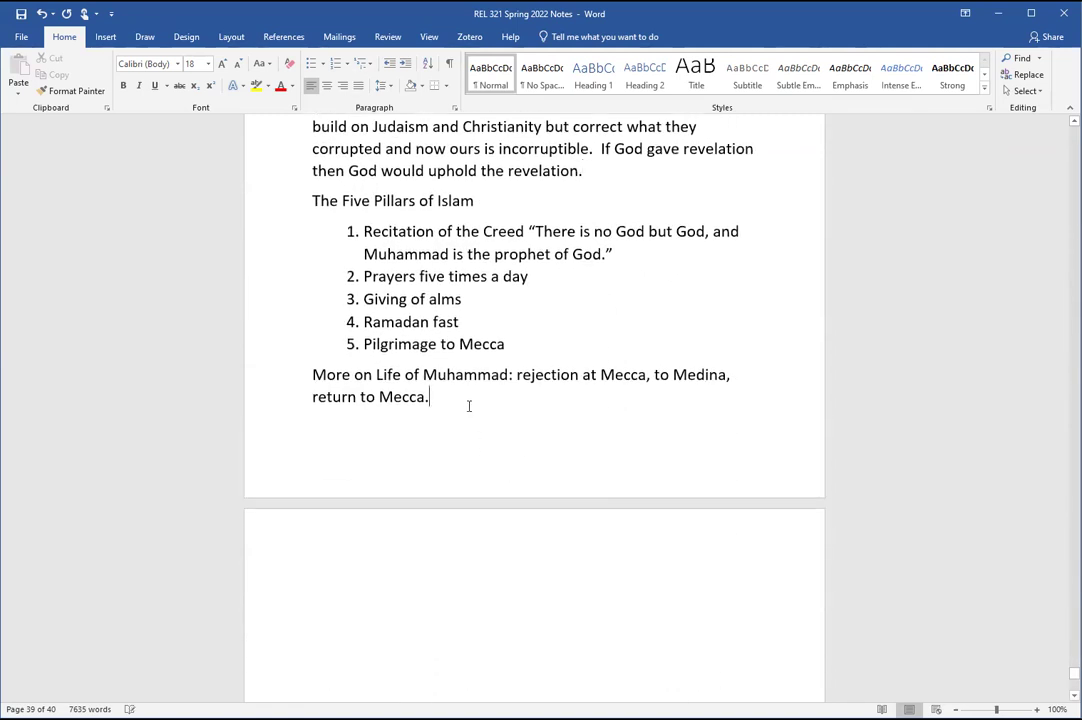
click(312, 587)
text(Islam and Modernity)
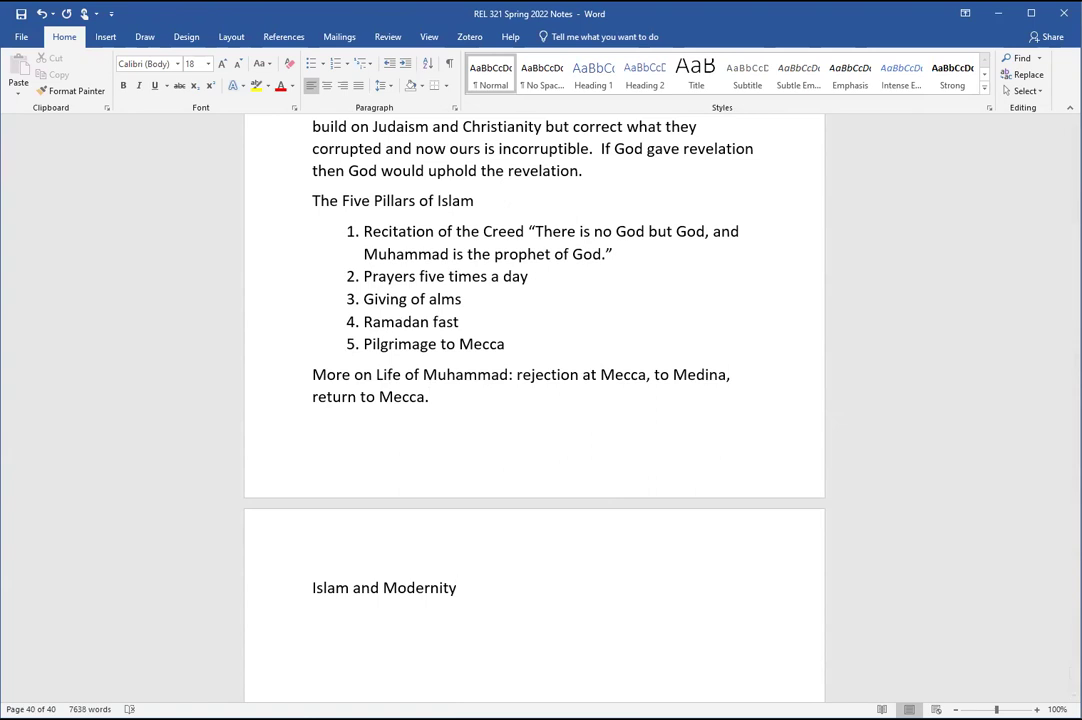
Step: Start a numbered list under Islam and Modernity with the correctly spelled item "Crusades of the 12th-13th centuries (Saladin)."
key(Return)
text(1. Crusades of the 12th-13th cetn)
key(BackSpace)
key(BackSpace)
text(ntruies ()
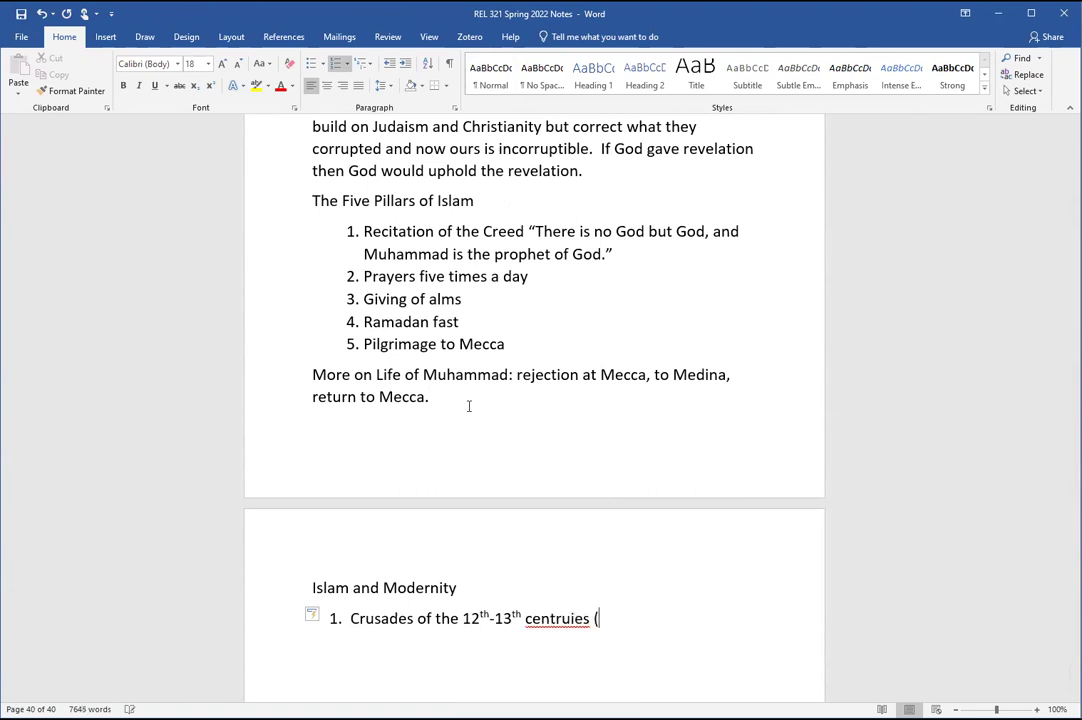
text(Saladin))
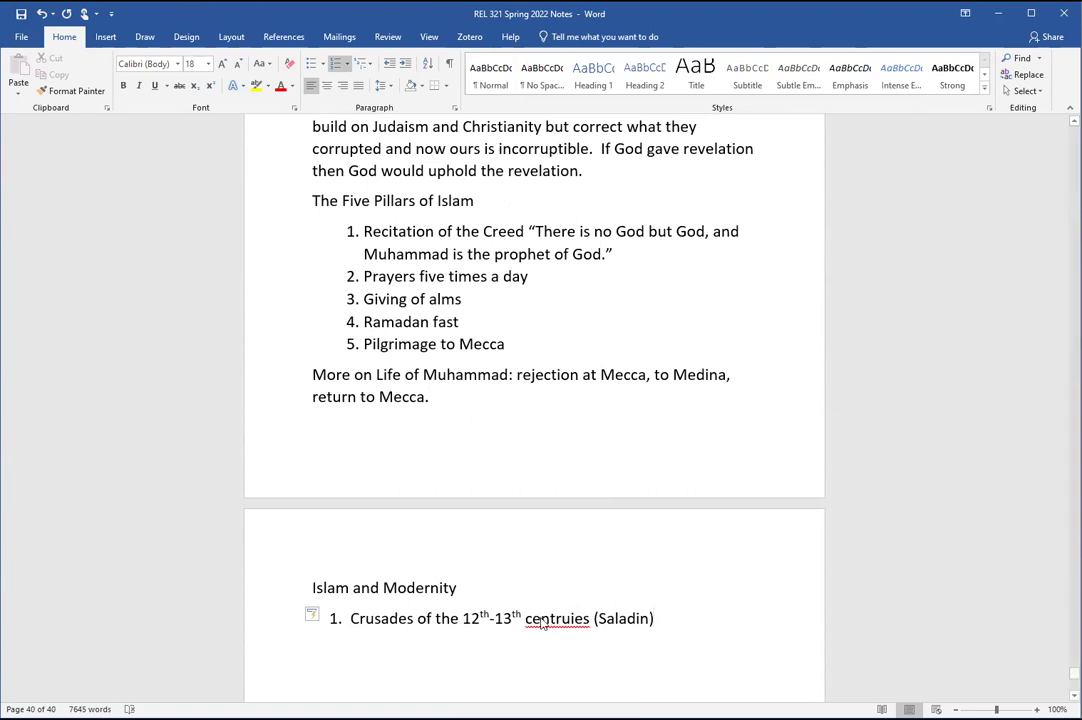
right_click(536, 619)
click(522, 399)
click(671, 621)
text(.)
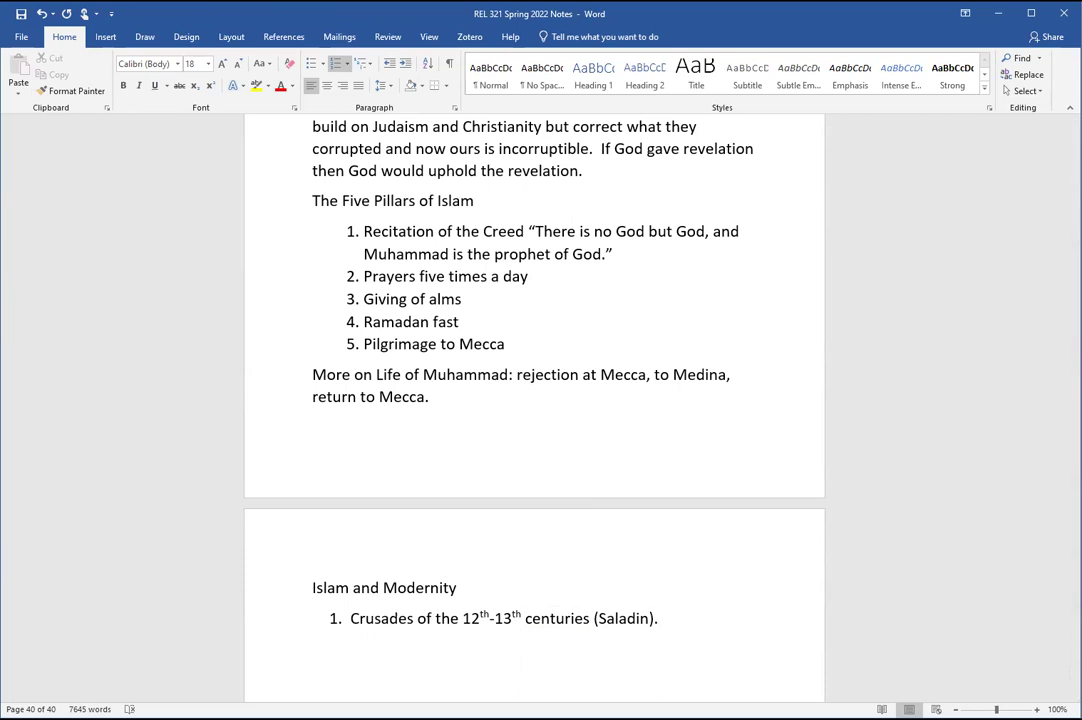
Step: Add the second list item "Reconquista of Spain (1490)" under Islam and Modernity, with Reconquista spelled correctly
key(Return)
text(Reconquesta of )
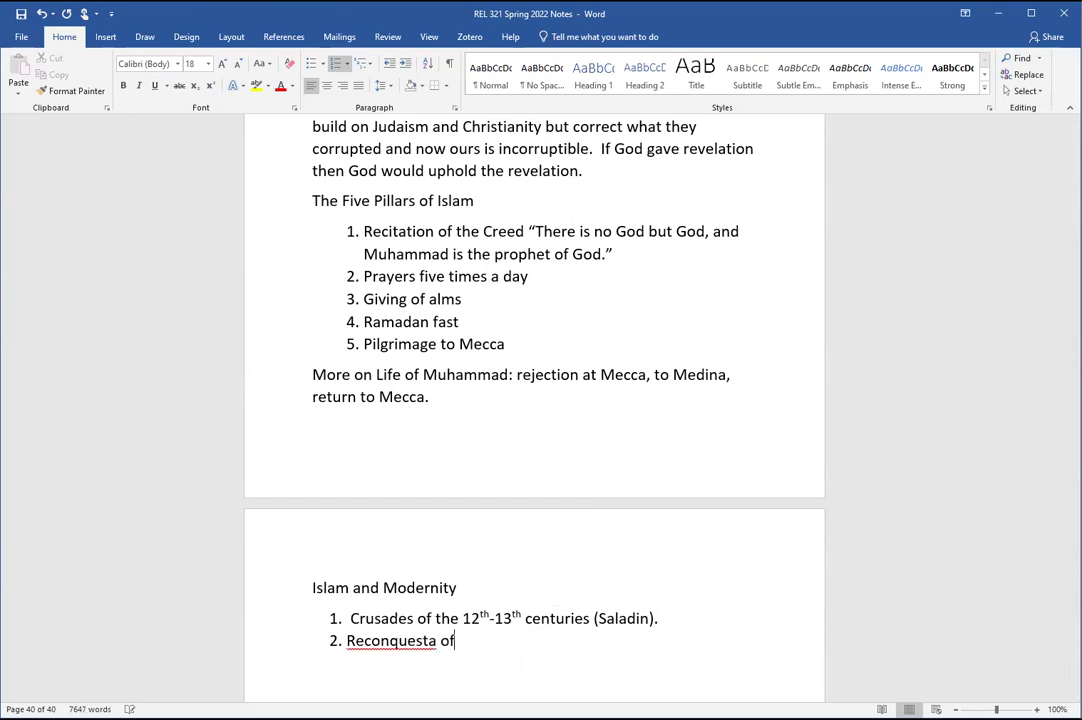
text(Spain)
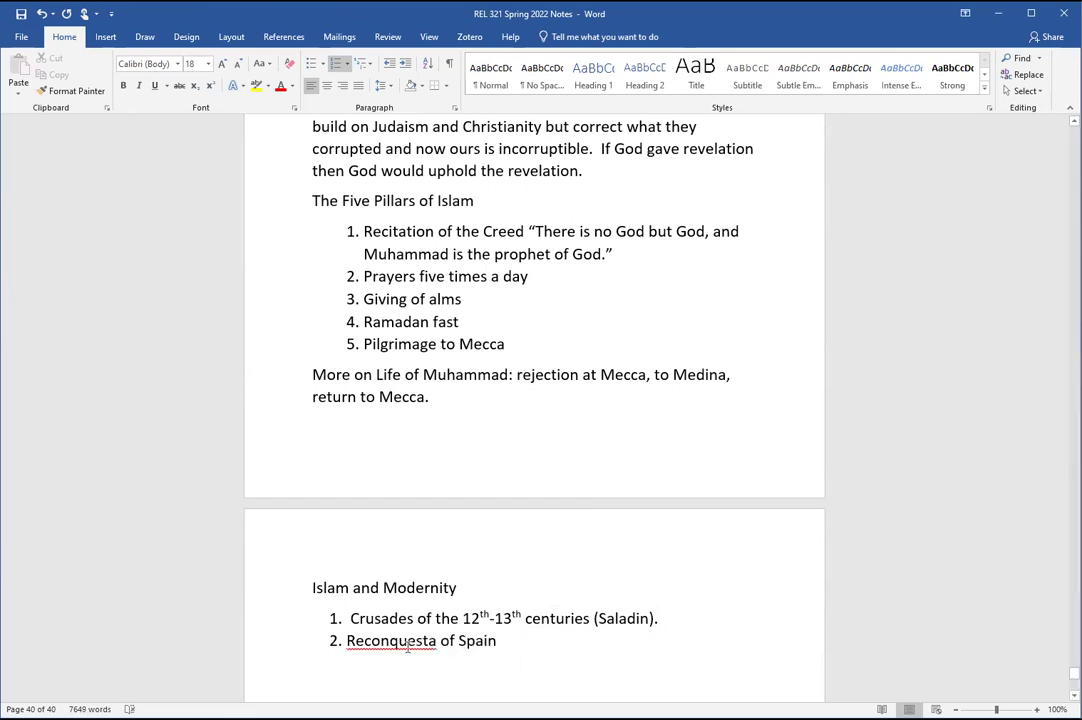
right_click(411, 644)
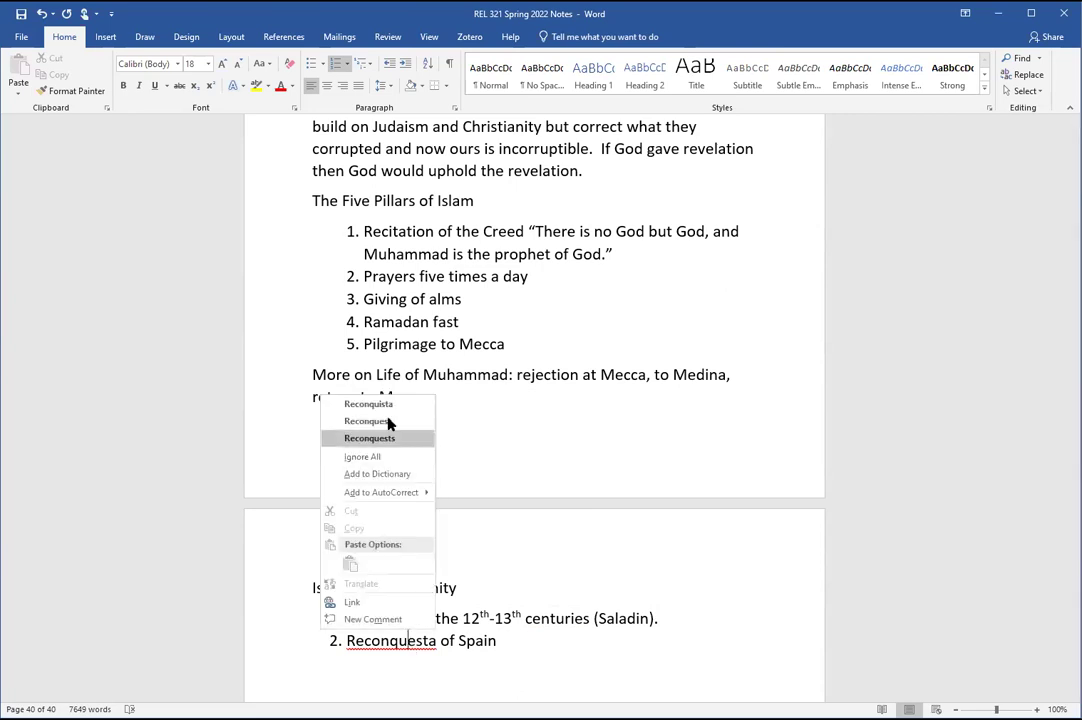
click(368, 404)
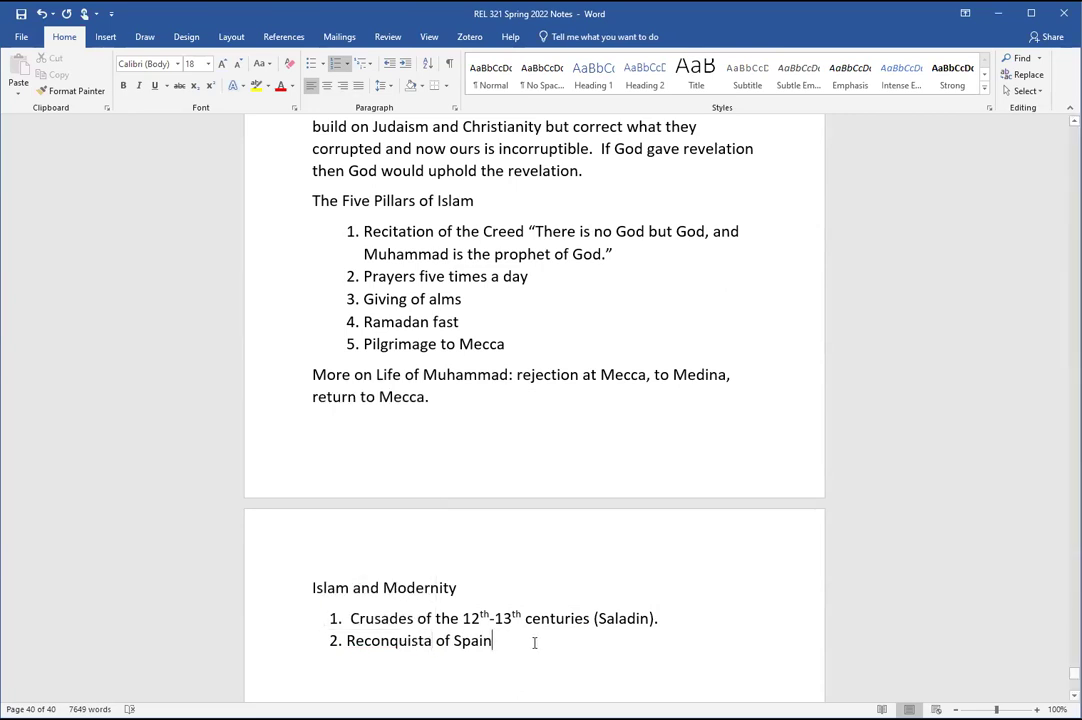
text(()
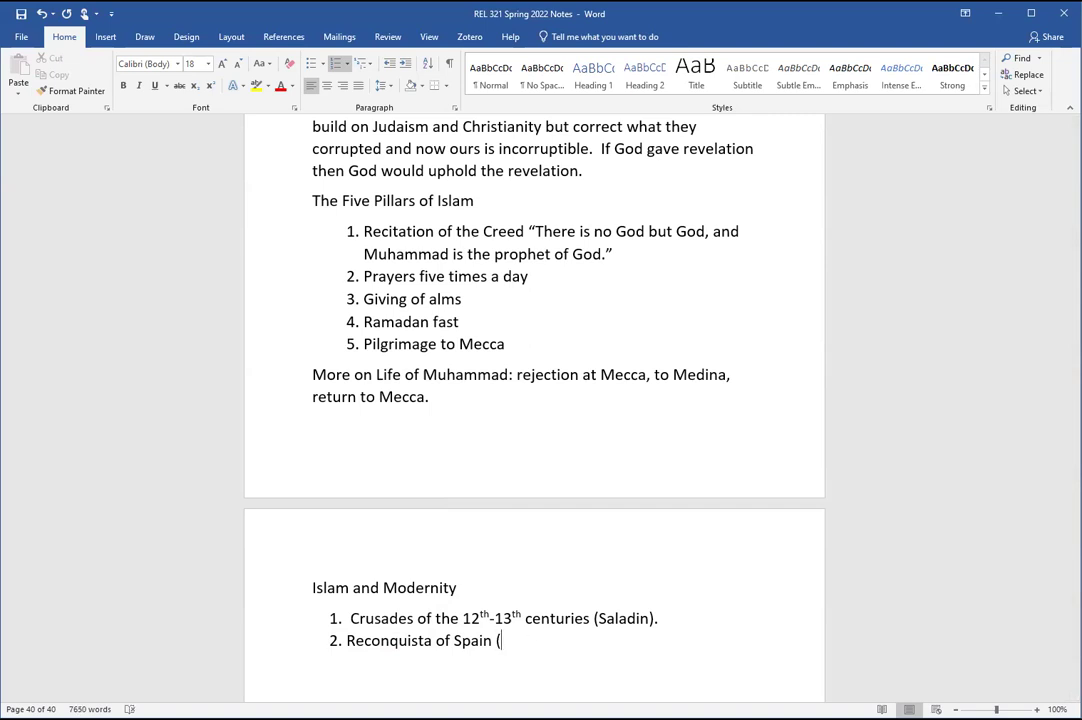
text(1490))
Step: Add the third list item "Discover of New World as Eurpoeans look for a way around the Middle East."
key(Return)
text(discover of New Rol)
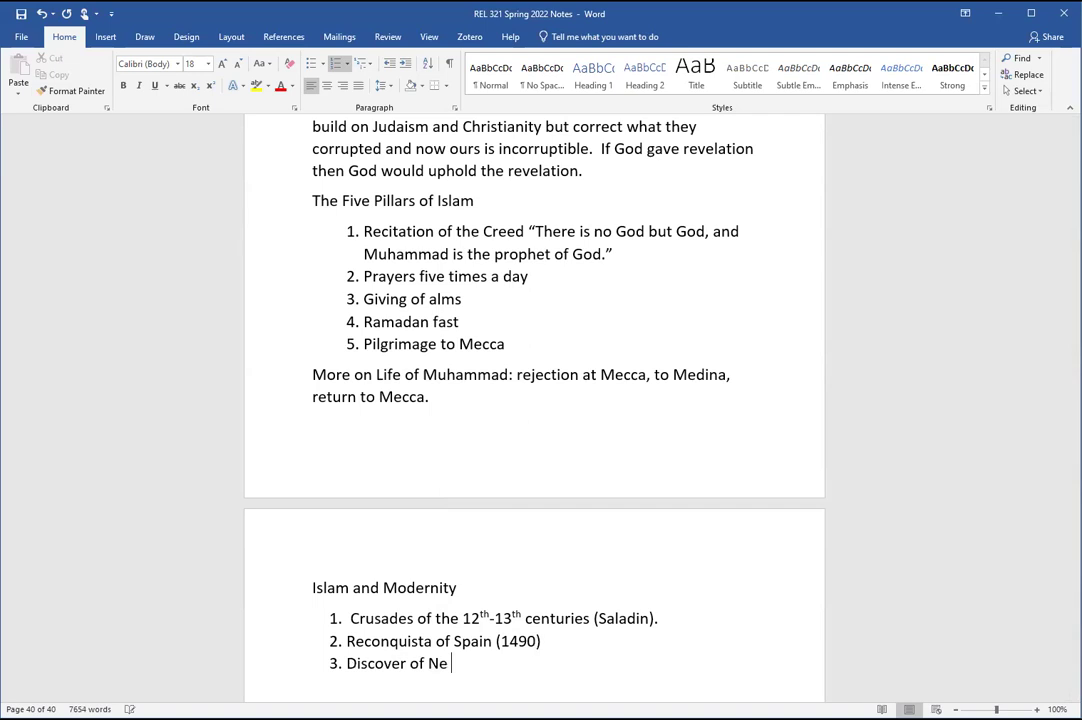
key(BackSpace)
key(BackSpace)
key(BackSpace)
text(World as Eurpoe)
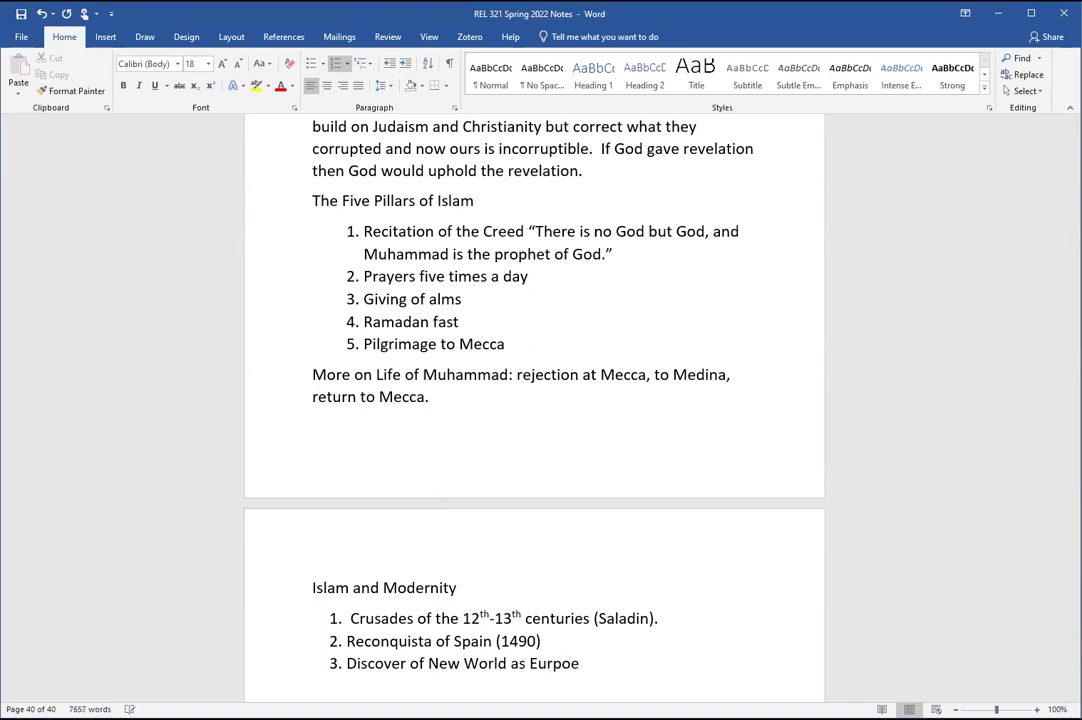
text(ans look for a way a)
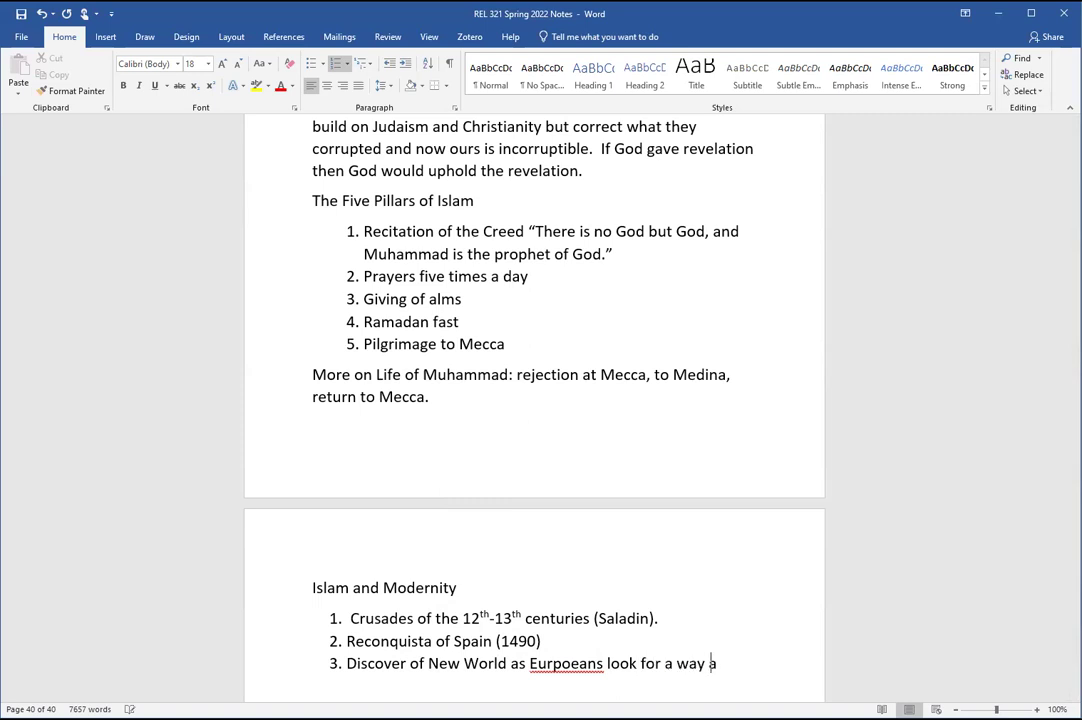
text(round the Middle  Eas)
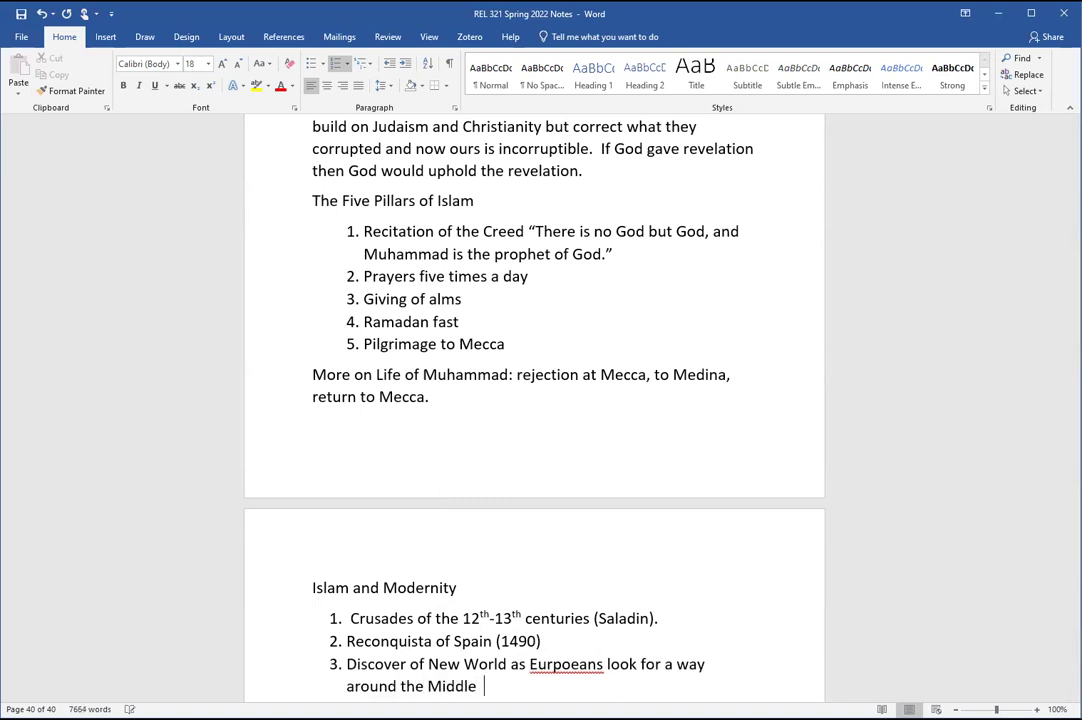
key(BackSpace)
key(BackSpace)
key(BackSpace)
key(BackSpace)
key(BackSpace)
text(East)
Step: Correct the misspelled word in the third list item to "Europeans" and return to the item's end
scroll(593, 592, down, 2)
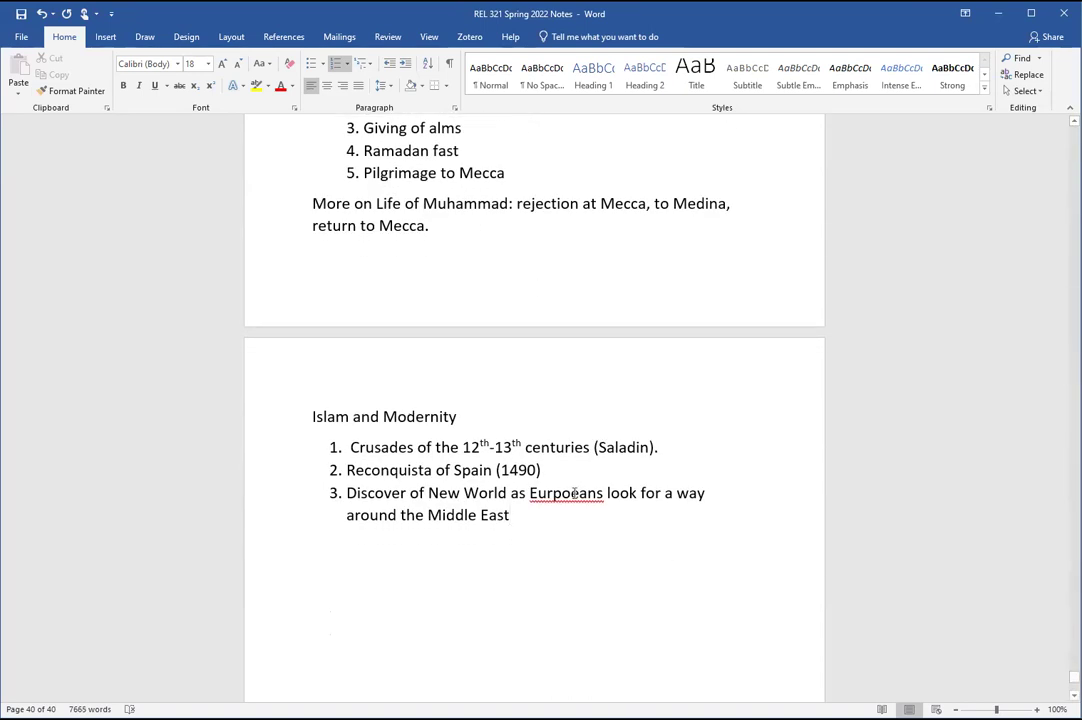
right_click(572, 493)
click(575, 244)
click(543, 521)
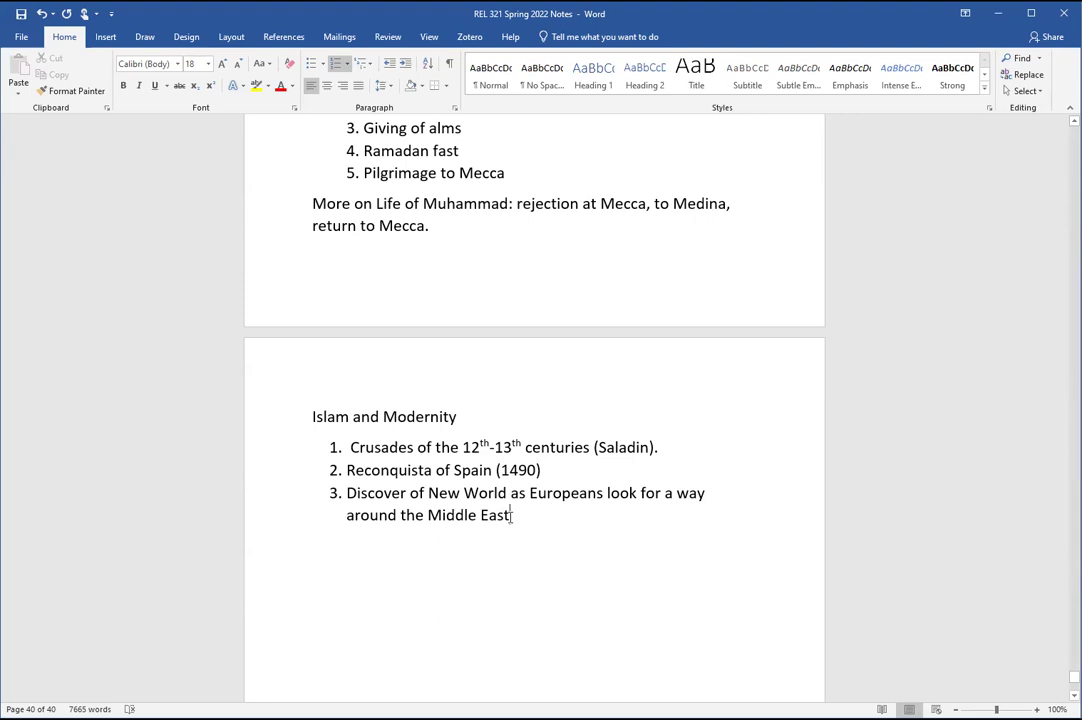
Step: Add the fourth list item "Modern exploration and colonialism," with colonialism spelled correctly
key(Return)
text(Modern explor)
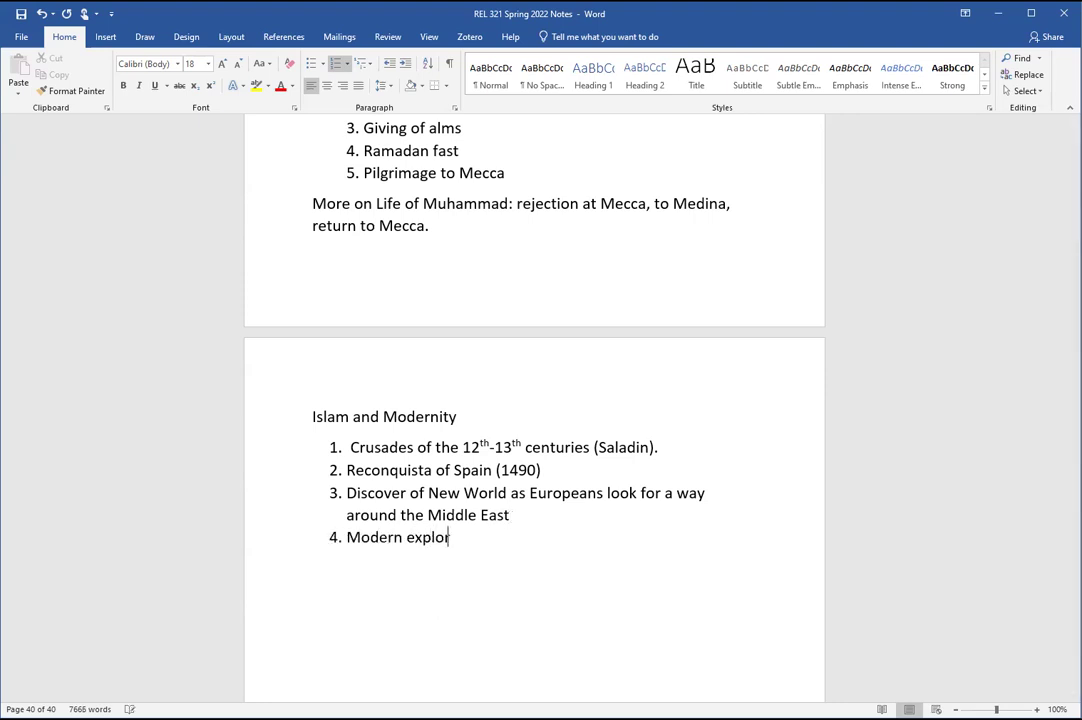
text(ation and colonnialism)
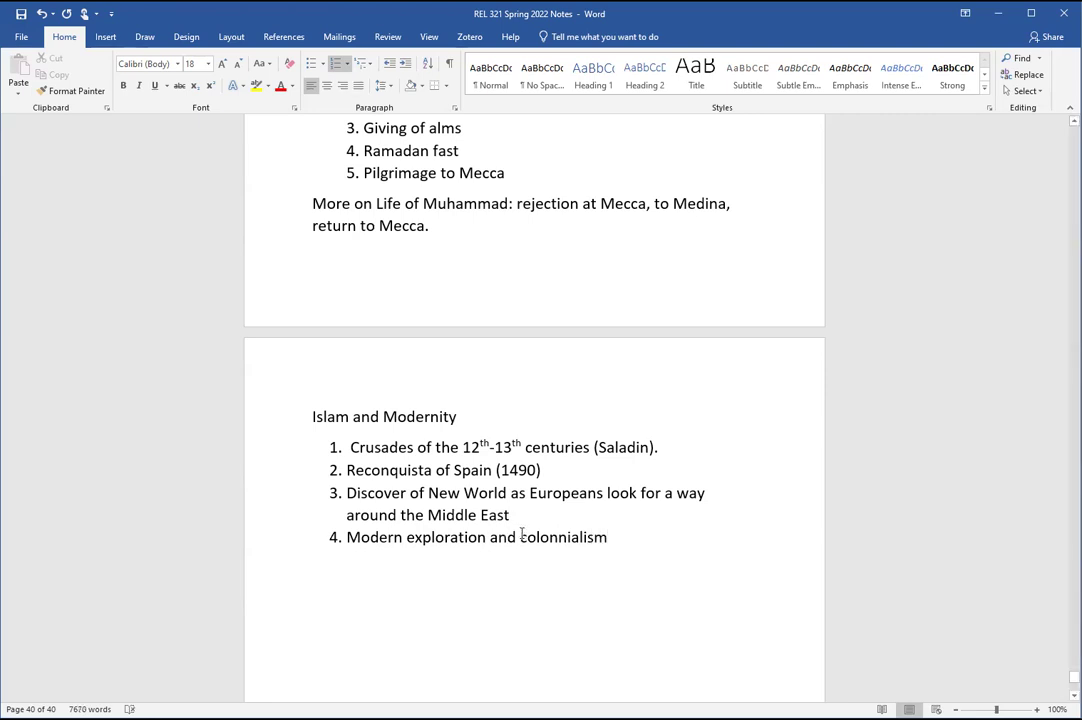
drag(522, 535, 587, 551)
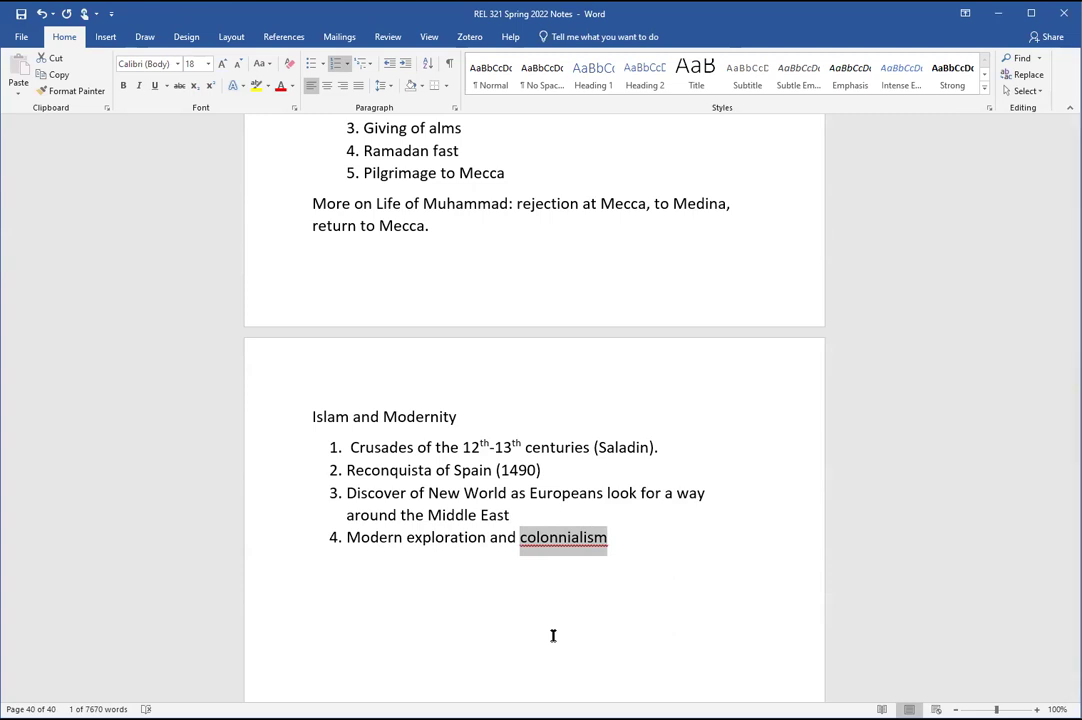
right_click(558, 541)
click(505, 334)
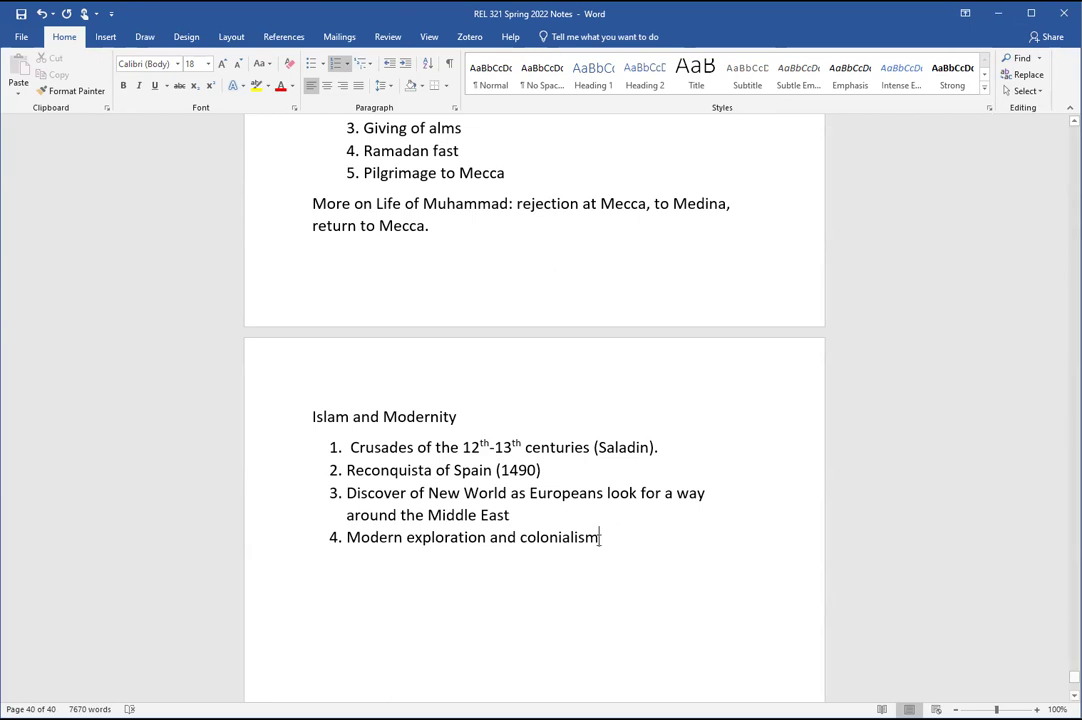
drag(600, 538, 522, 541)
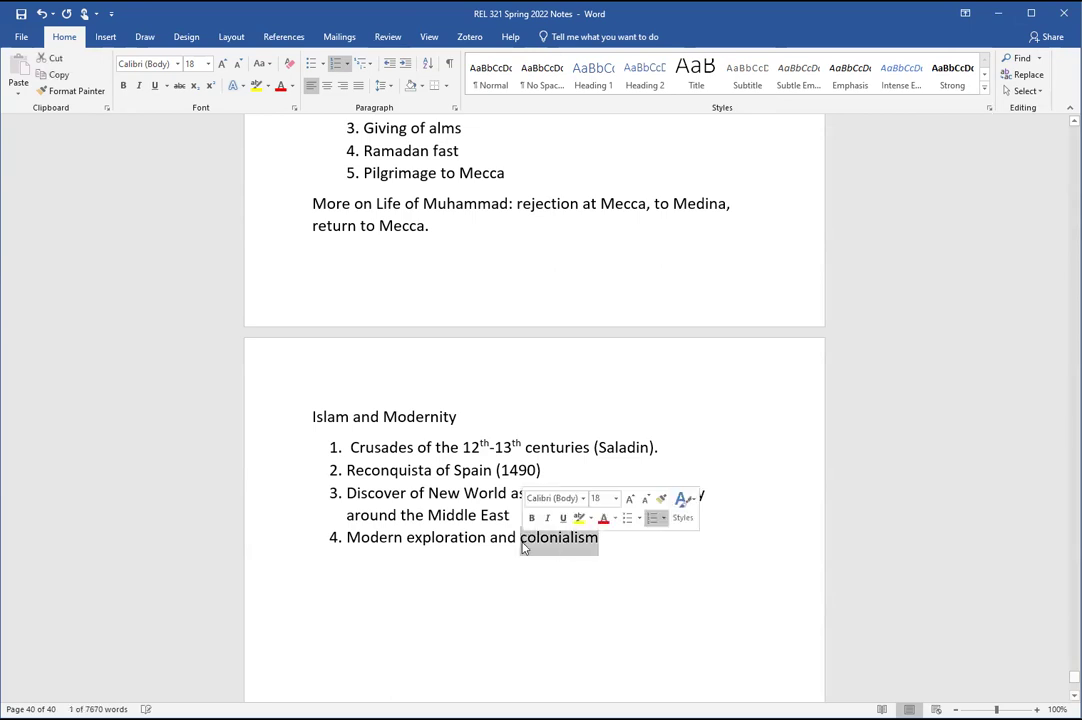
click(599, 549)
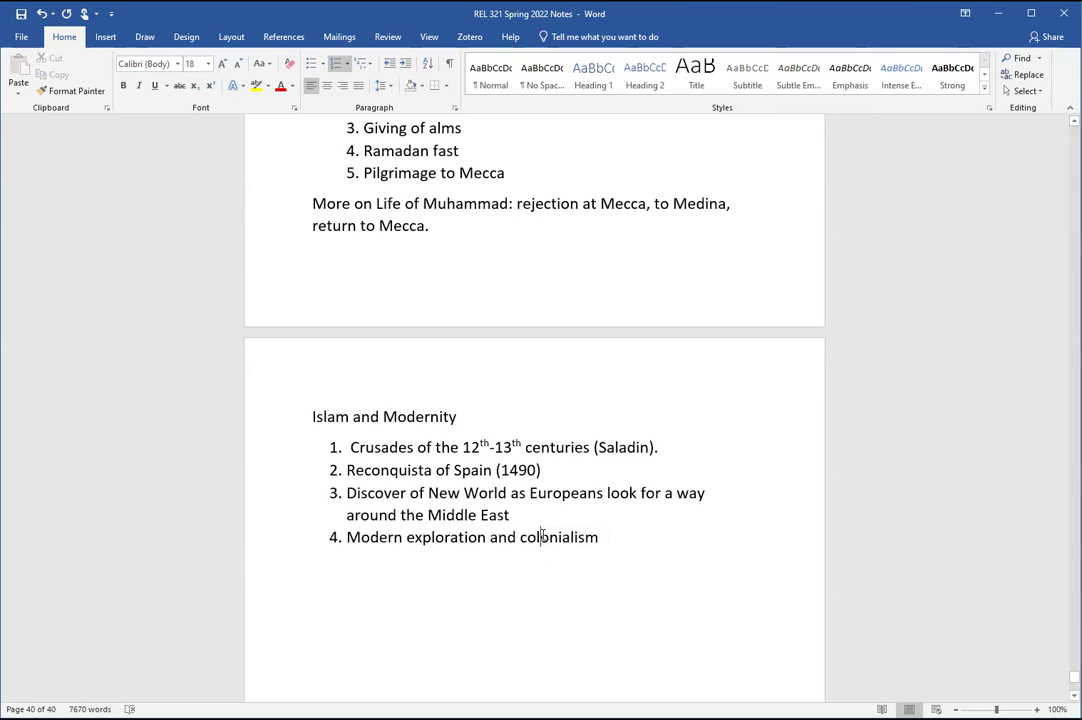
double_click(550, 540)
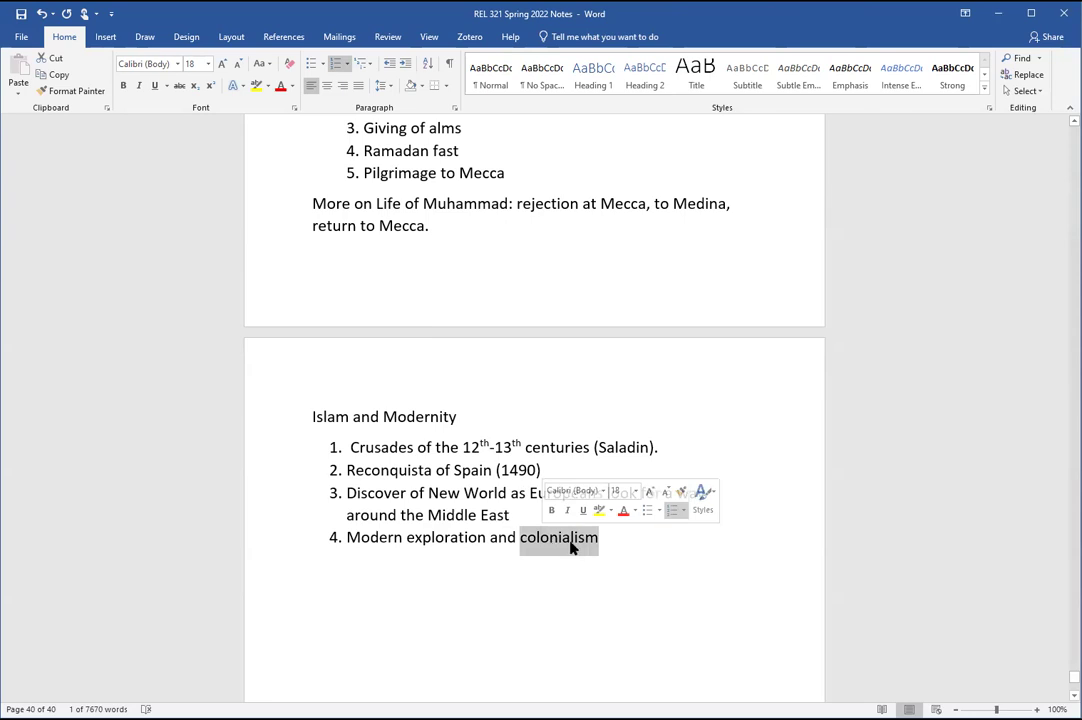
Step: Add the fifth list item "Rise of European nationism, leads into WW1."
key(Right)
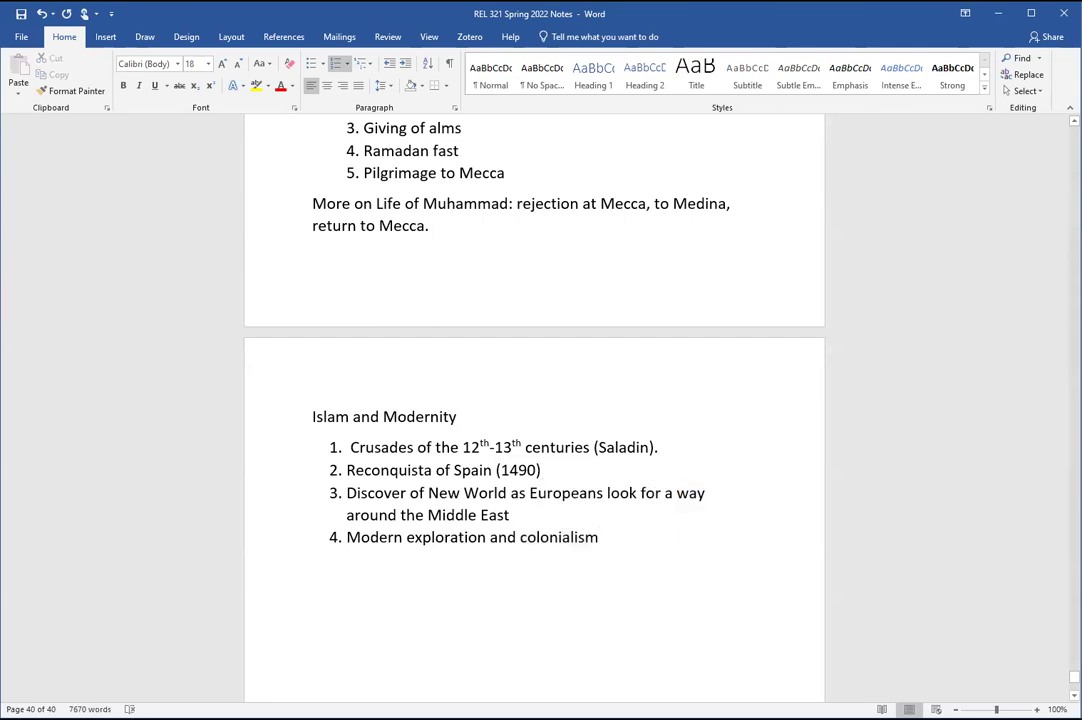
key(Return)
text(Rise of )
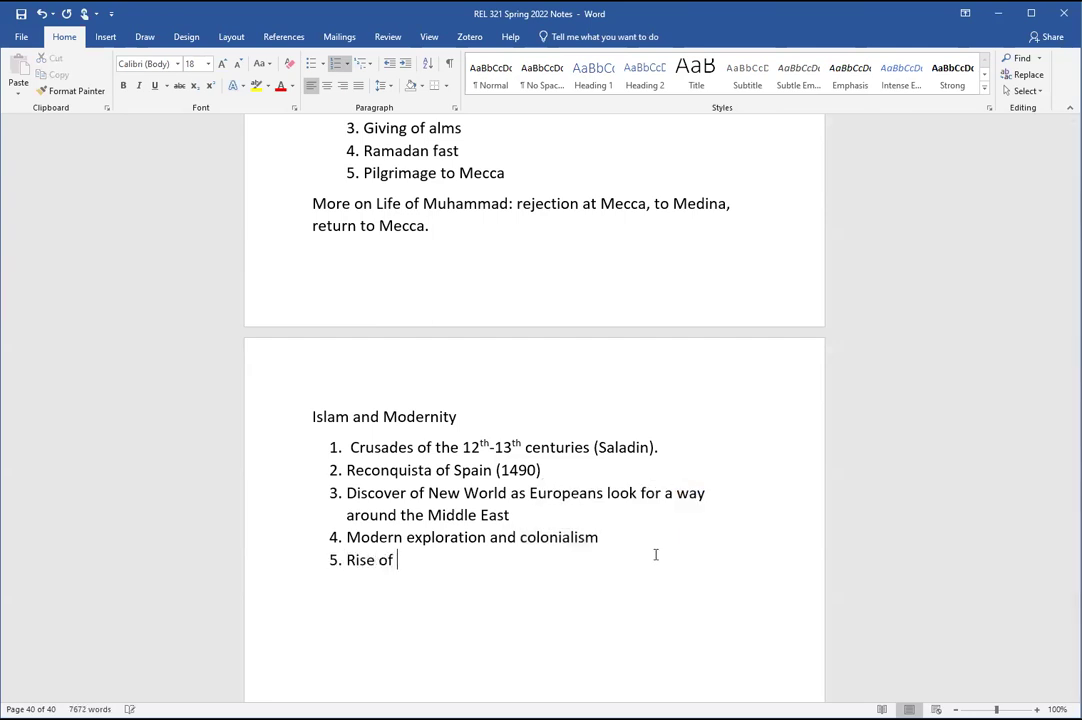
text(European nationis)
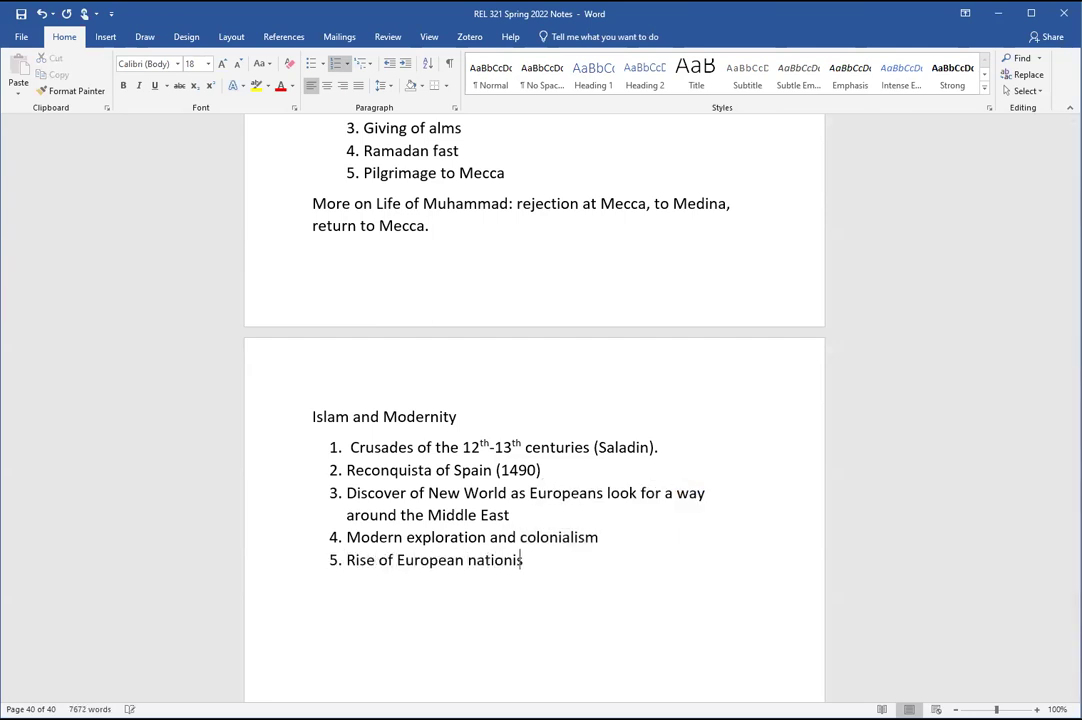
text(m, leads into WW1)
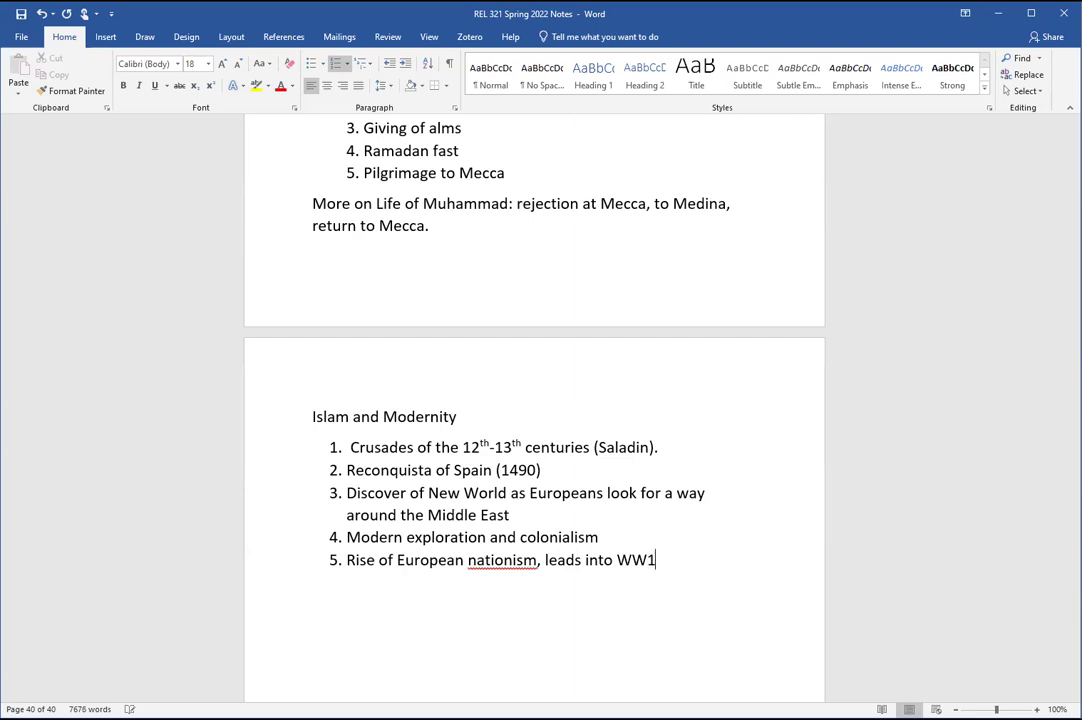
Step: Change the ending of the fifth list item to "WWI and WWII," using Roman numerals
text( an)
key(BackSpace)
key(BackSpace)
key(BackSpace)
key(BackSpace)
text(I and WW2)
key(BackSpace)
text(II)
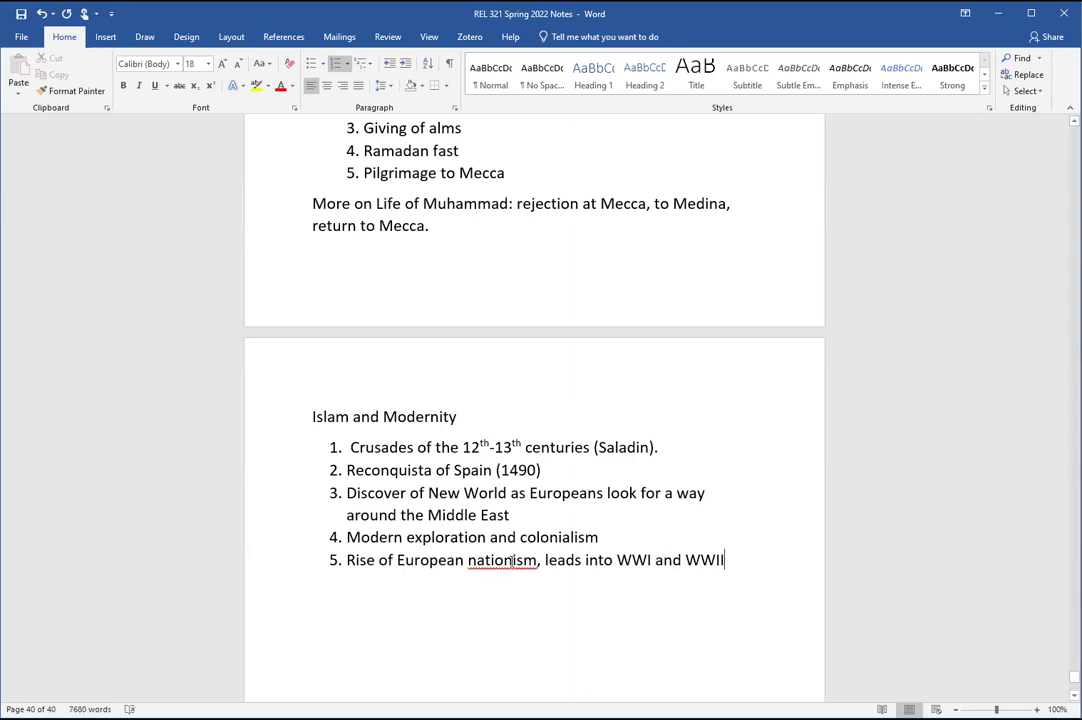
Step: Correct the misspelled word after "European" in the fifth list item to "nationalism."
right_click(505, 562)
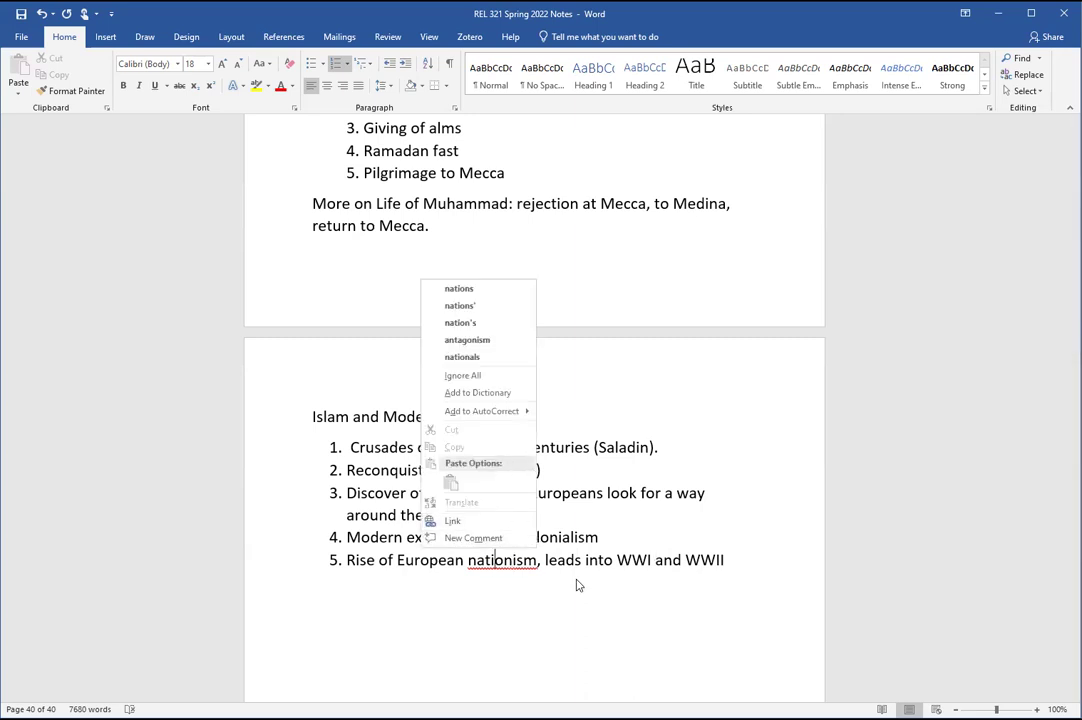
key(Escape)
key(Delete)
key(Delete)
key(Delete)
key(Delete)
key(Delete)
key(BackSpace)
key(BackSpace)
text(tionalism)
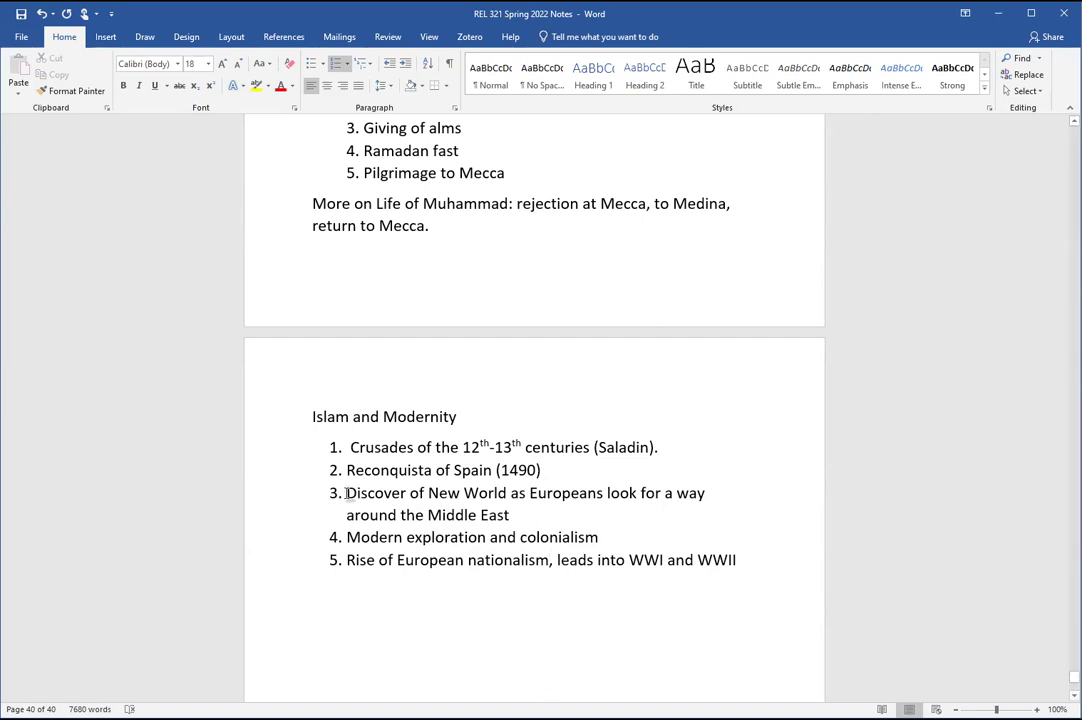
Step: End the numbered list and add the line "World's Parliarment of Religion (1893)" below it
drag(345, 493, 603, 537)
click(749, 565)
key(Return)
key(Return)
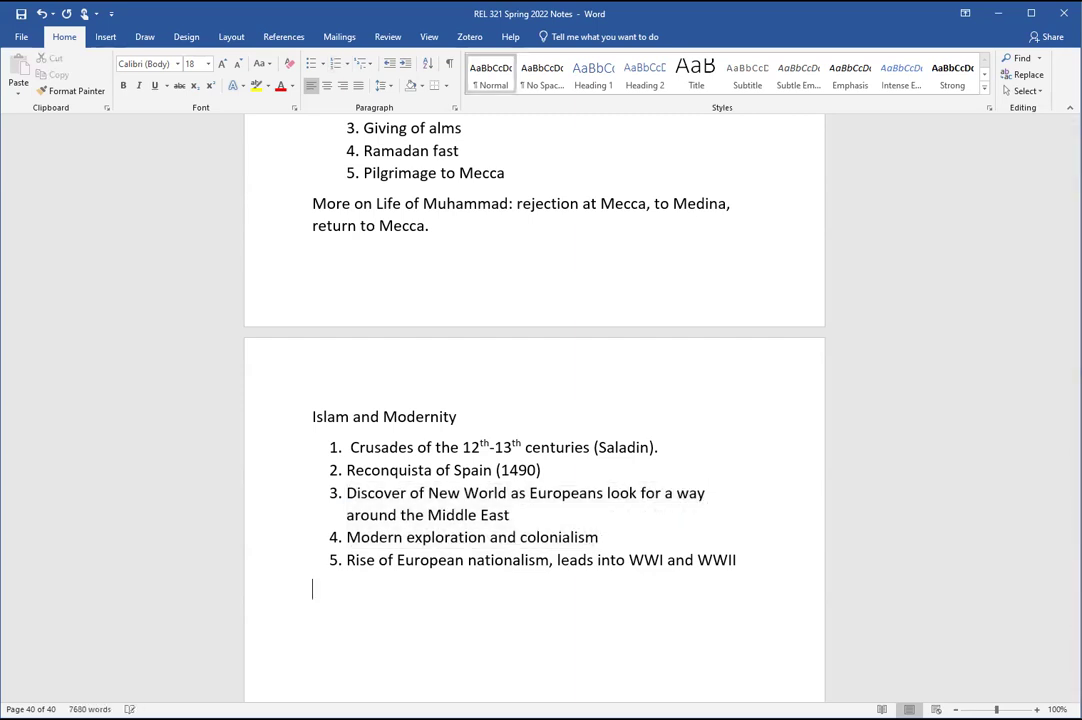
text(World's Parliar)
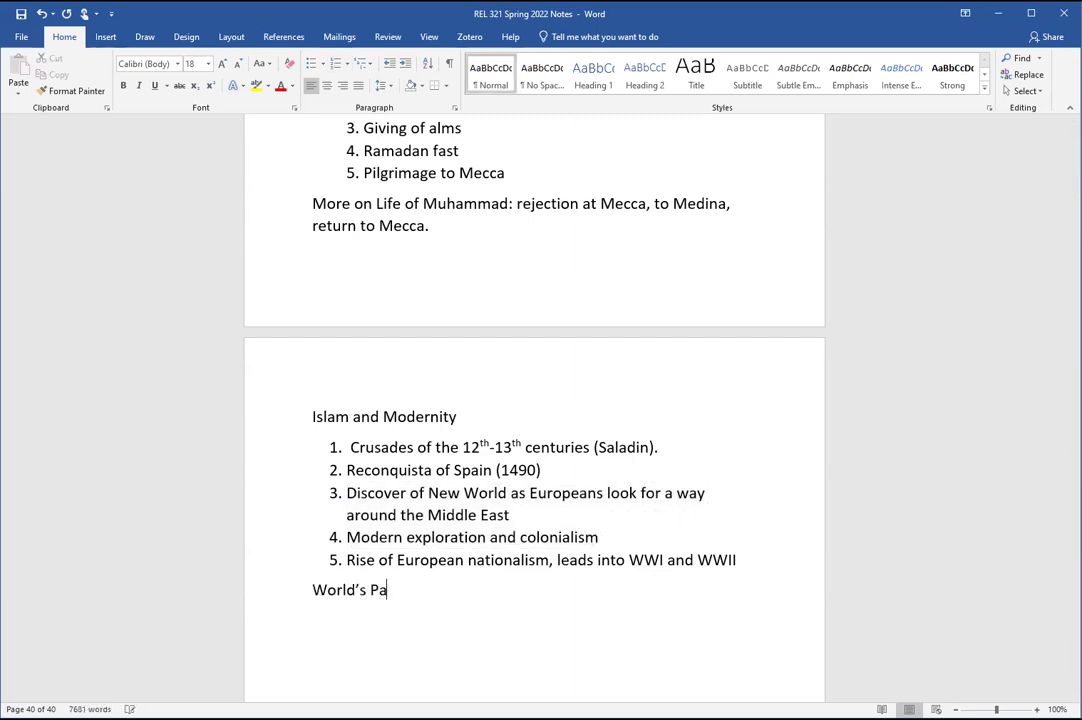
text(ment of Re)
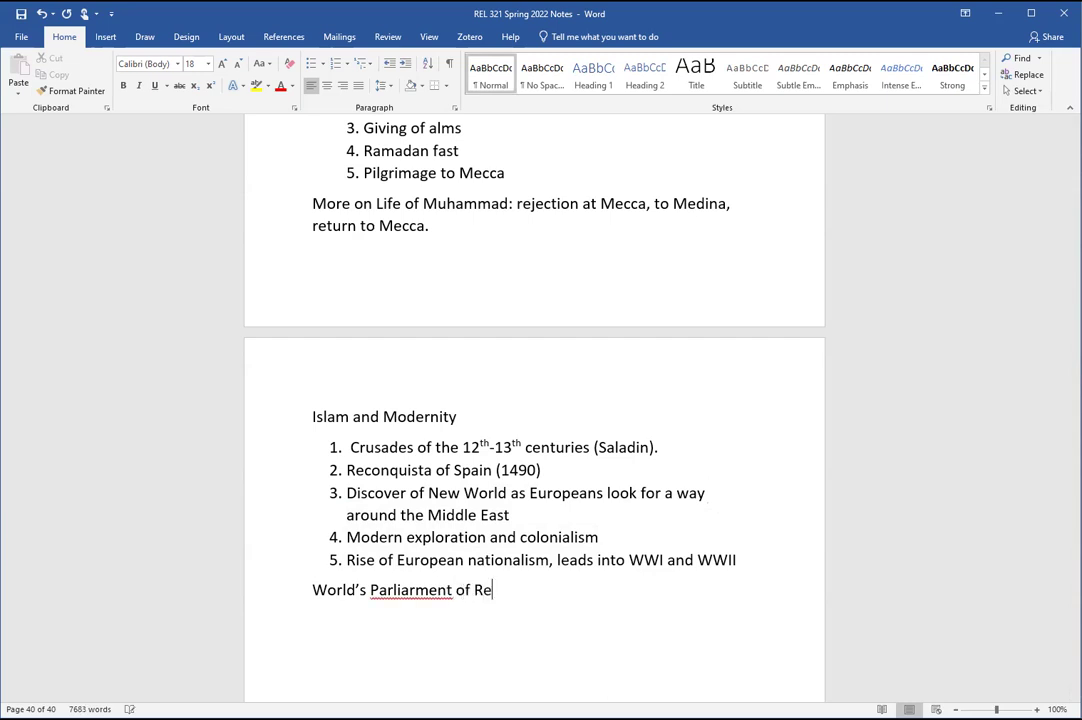
text(ligion (1893))
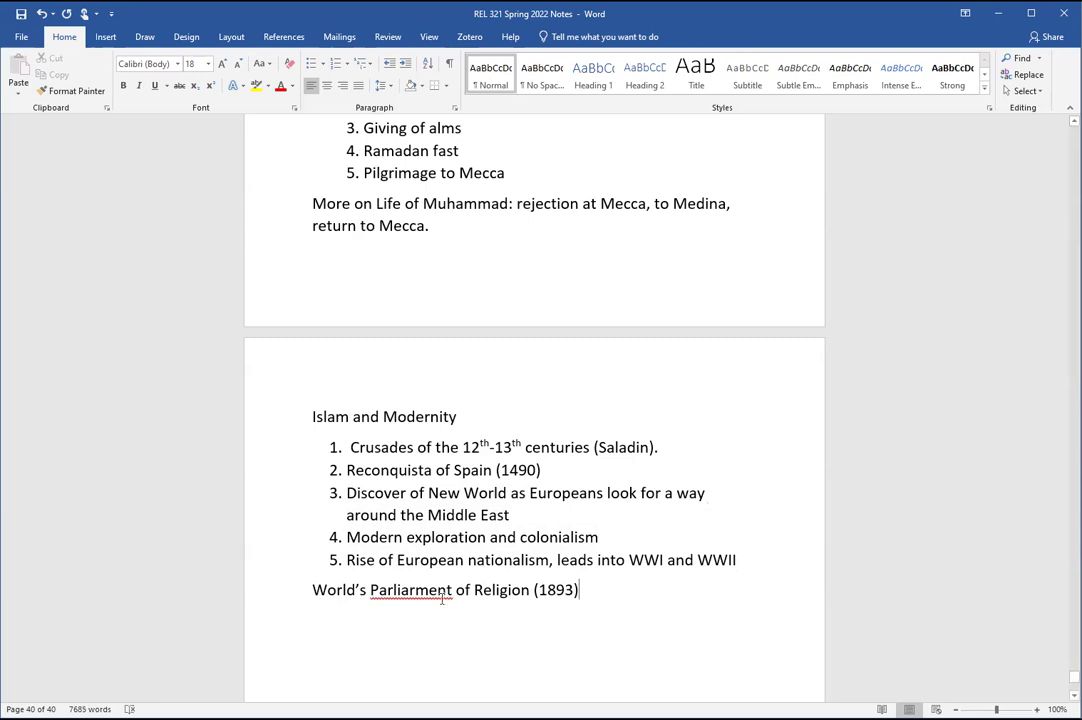
Step: Correct the misspelled second word of the 1893 line to "Parliament" and return to the line's end
click(412, 592)
right_click(414, 596)
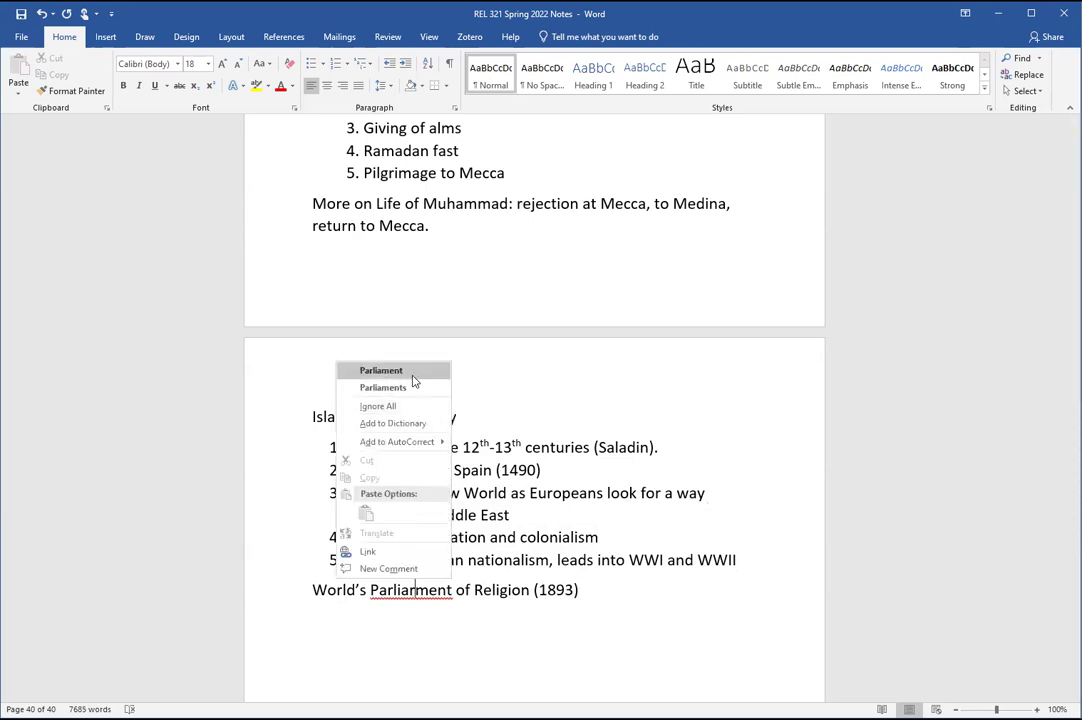
click(412, 367)
click(608, 590)
Step: Add a new line reading "Mohammed Webb" below the World's Parliament of Religion line
key(Return)
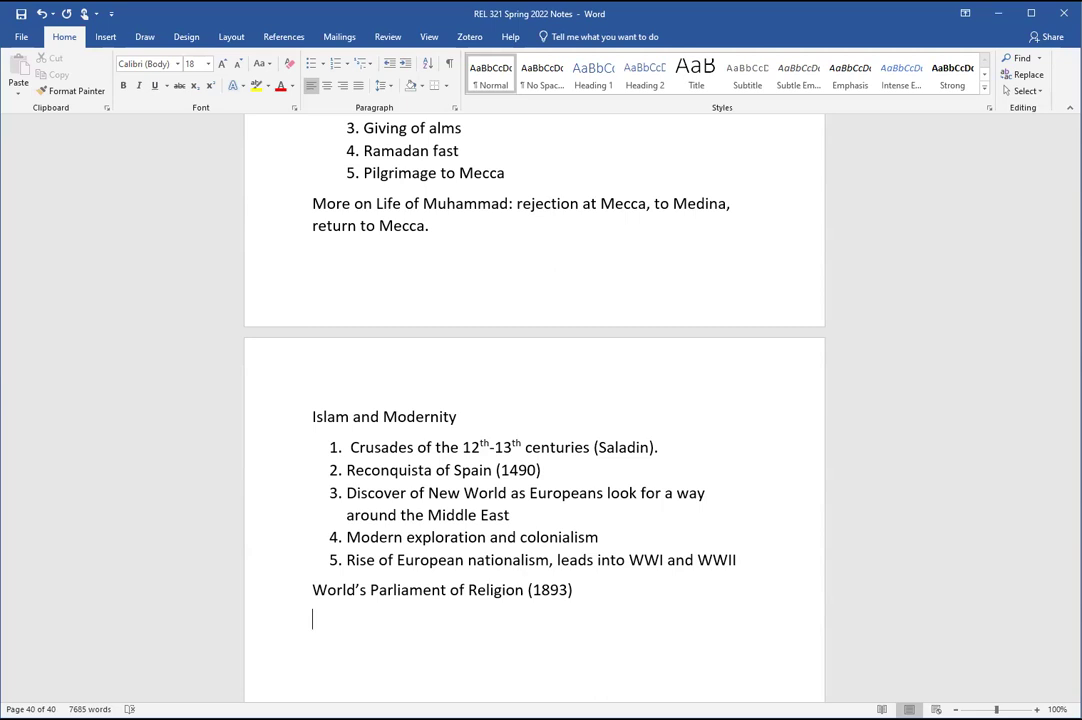
scroll(534, 410, down, 2)
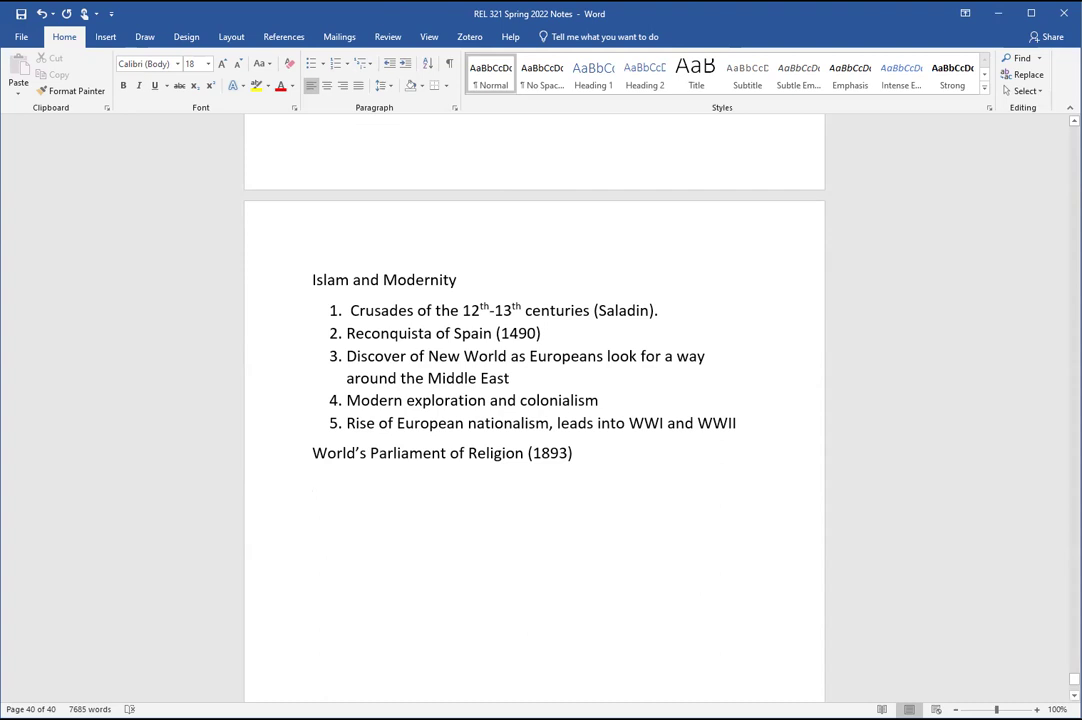
text(Mohammed Webb)
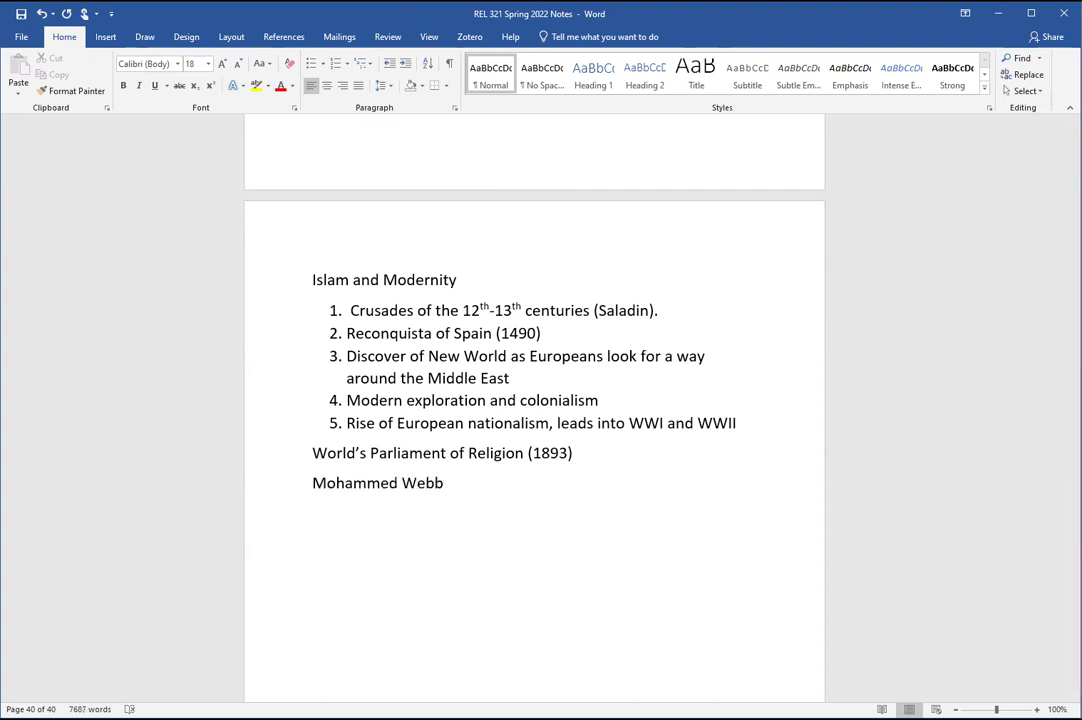
key(Return)
text(Frist point is bout)
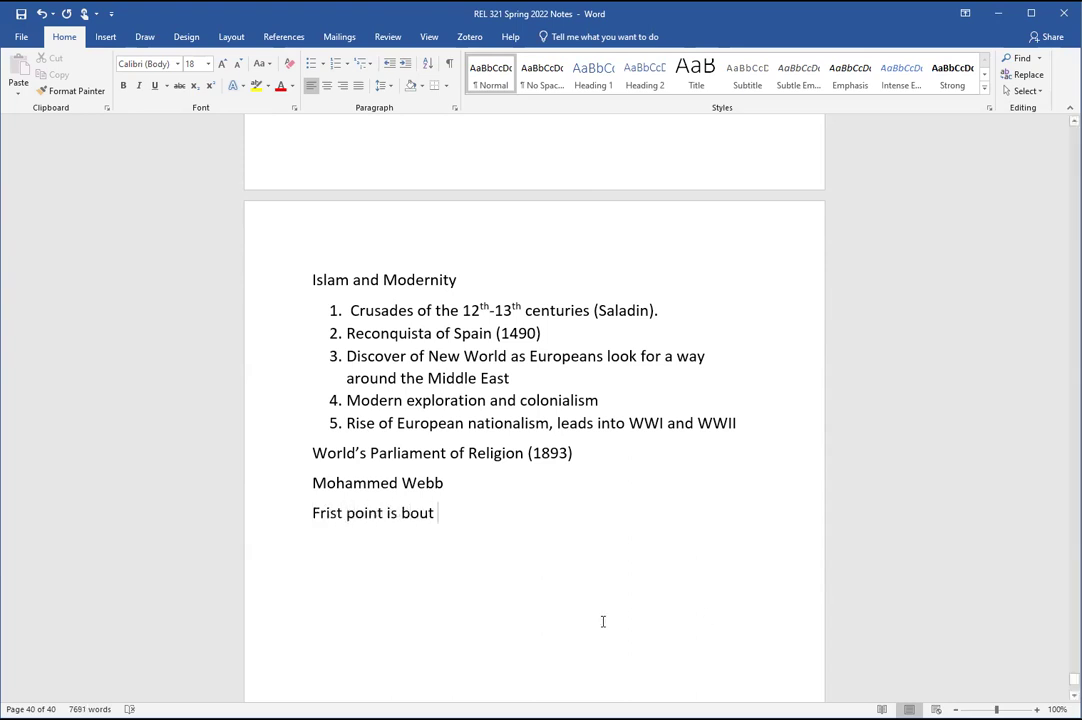
click(320, 514)
text(i)
key(Delete)
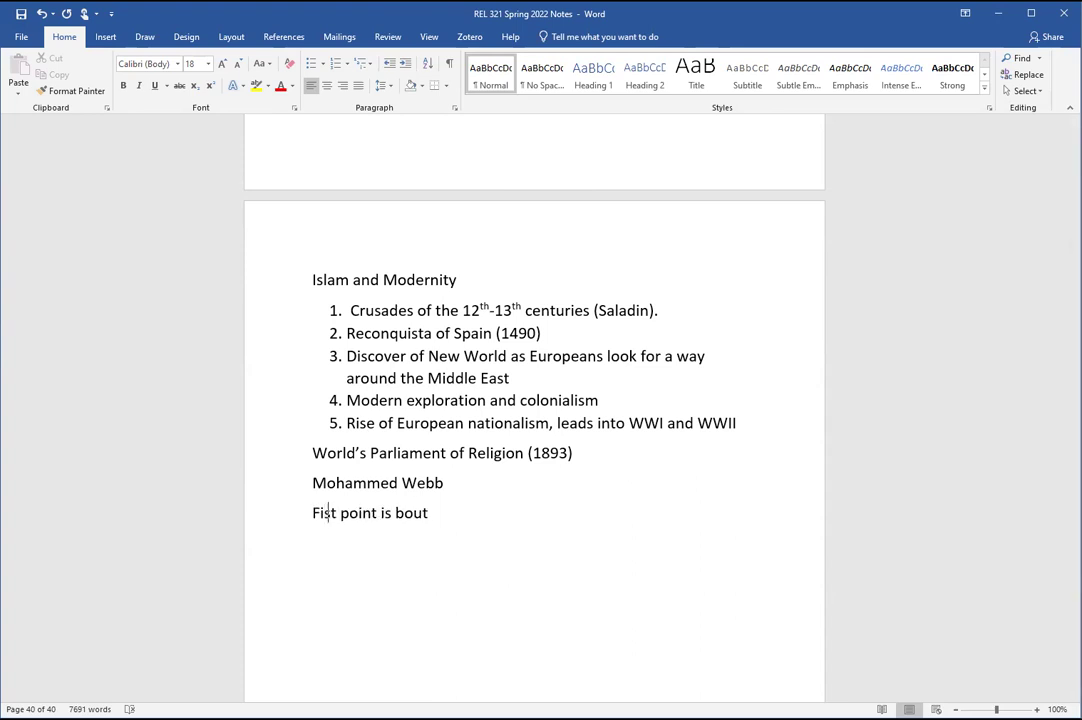
click(401, 514)
text(a)
text(the need)
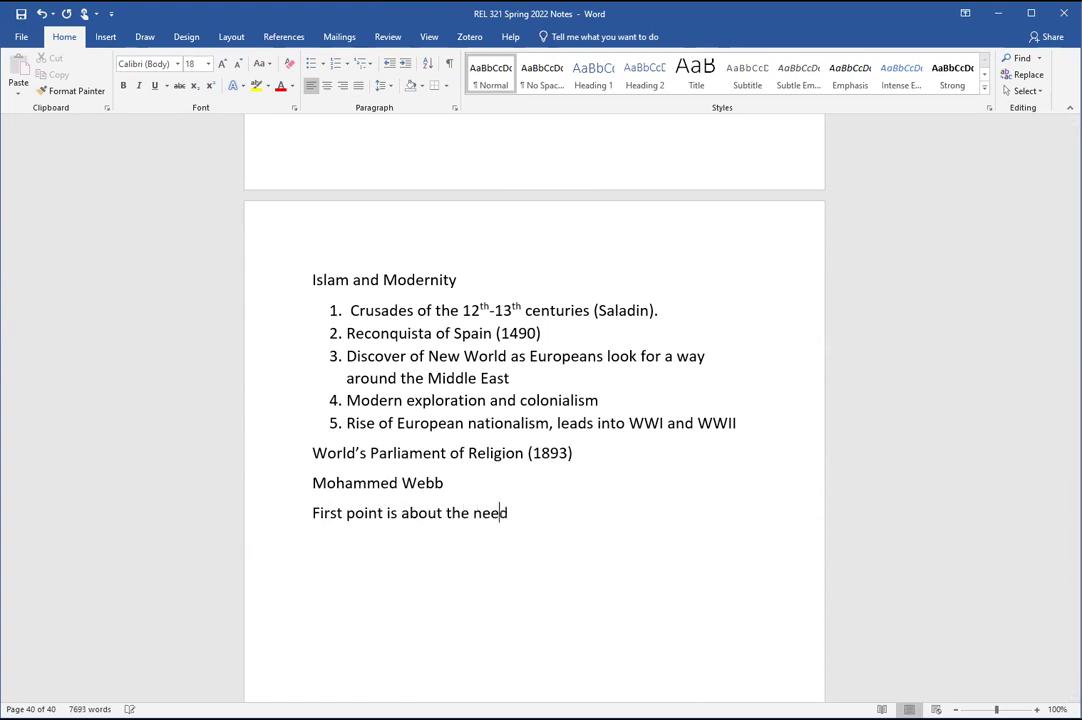
Step: Complete the first-point sentence with "to understand other systems from their perspective."
text( to understand )
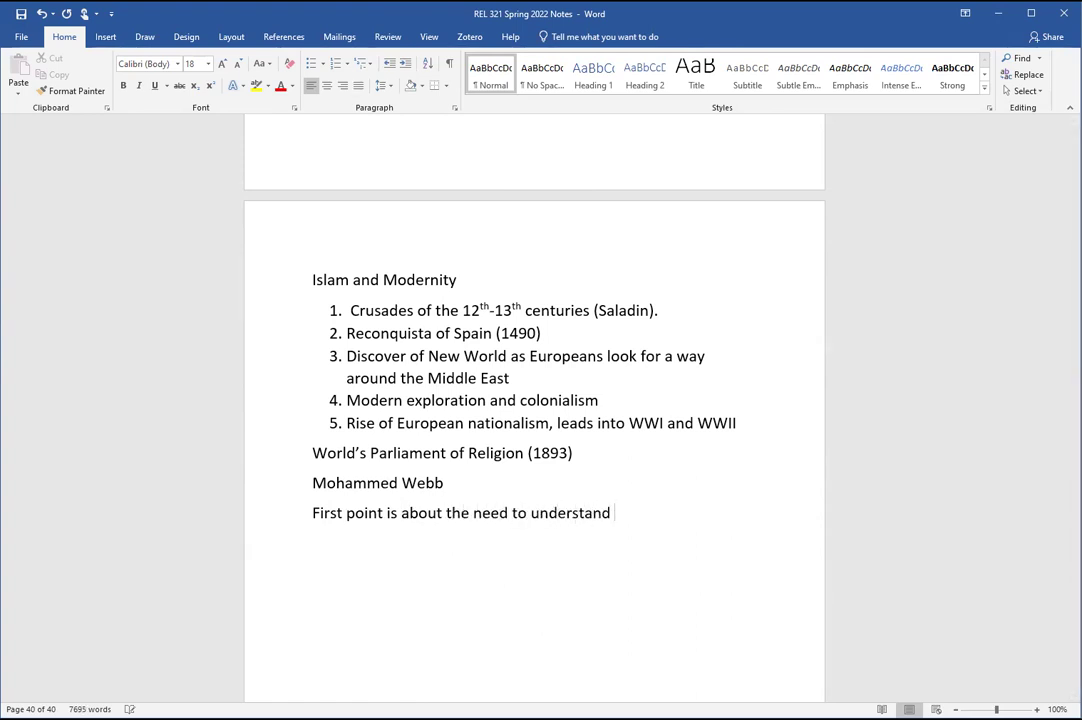
text(other systmes form their p)
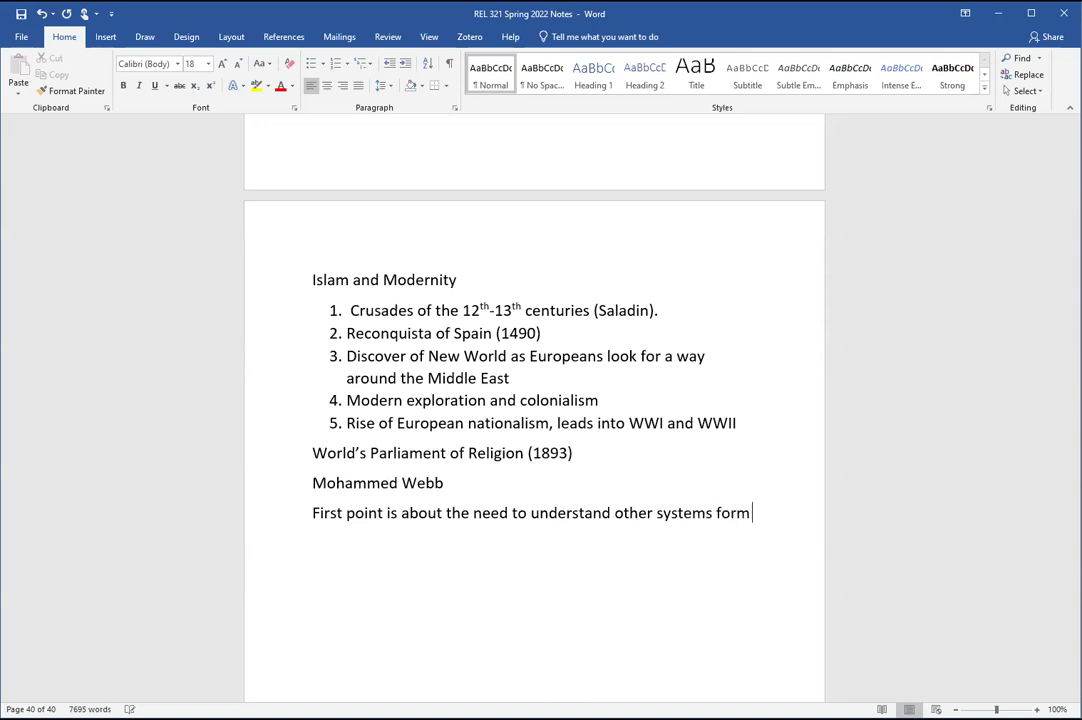
text(erspective.)
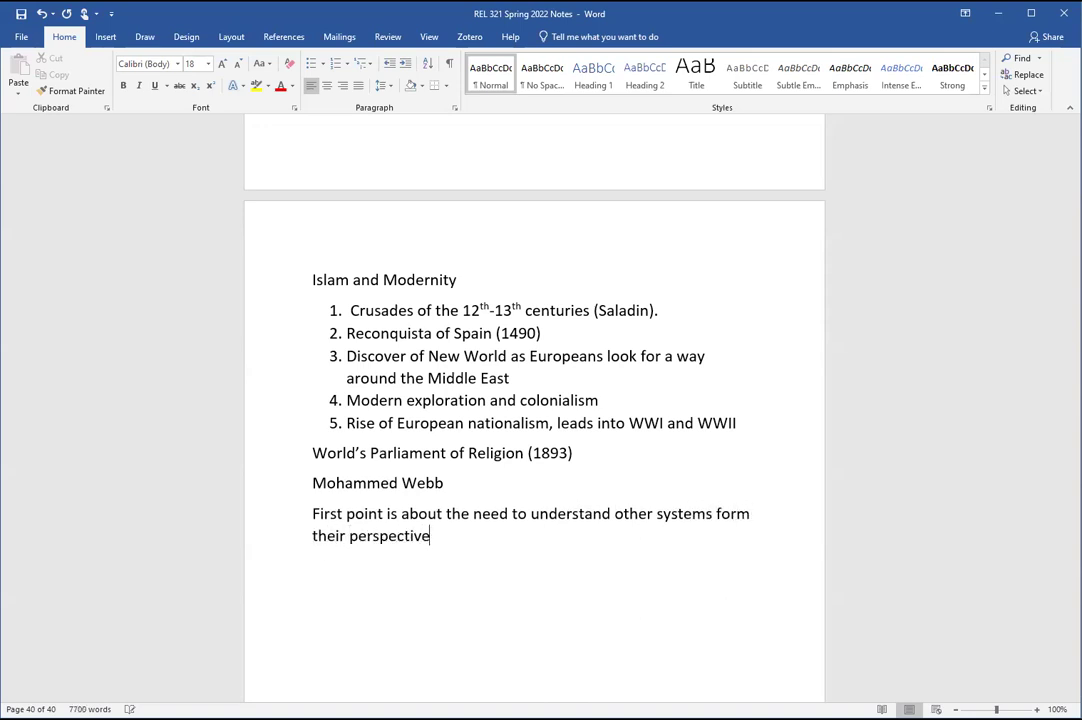
click(727, 514)
key(BackSpace)
key(Right)
text(o)
Step: Add "He has read all Englsh works on Islam and none of them reflect the Spirit of Islam" after the first-point sentence
click(514, 551)
text(He has read all e)
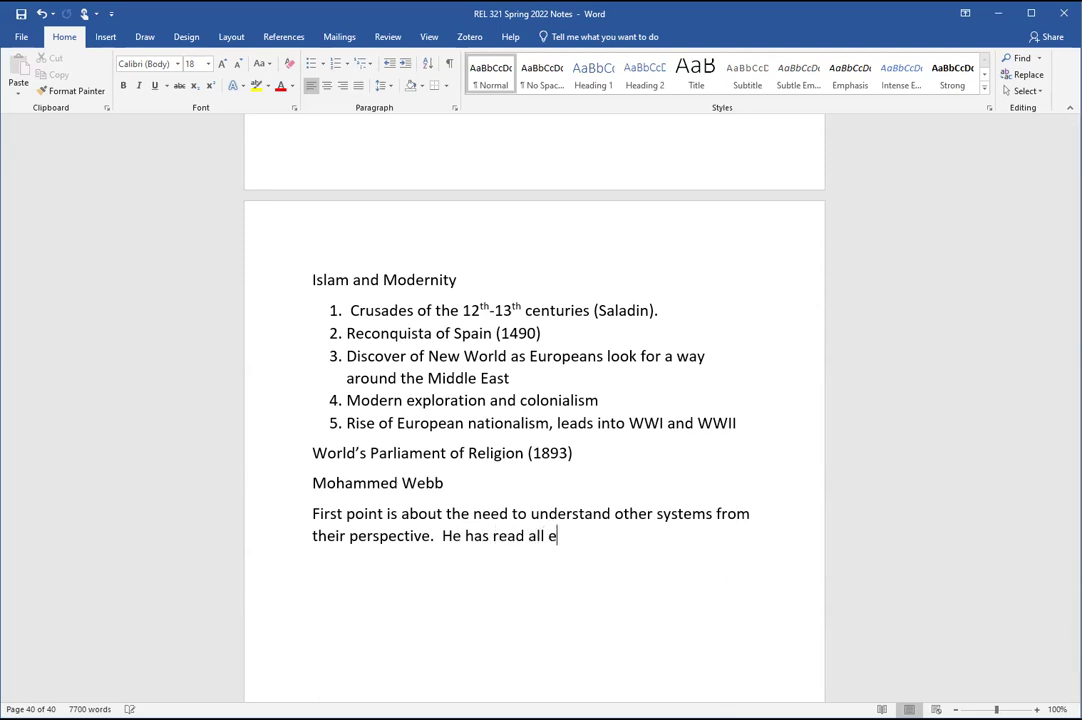
key(BackSpace)
text(Englsh works on Islam and noe of th)
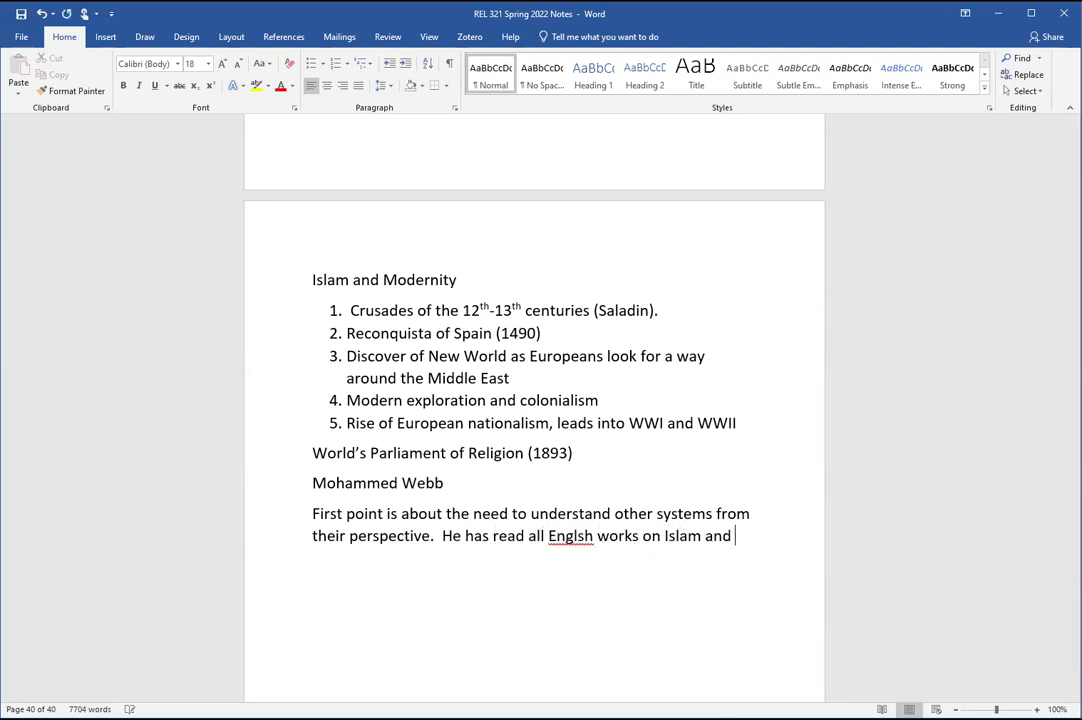
key(BackSpace)
key(BackSpace)
key(BackSpace)
key(BackSpace)
key(BackSpace)
key(BackSpace)
text(n)
key(BackSpace)
key(BackSpace)
text(ne cf them reflec)
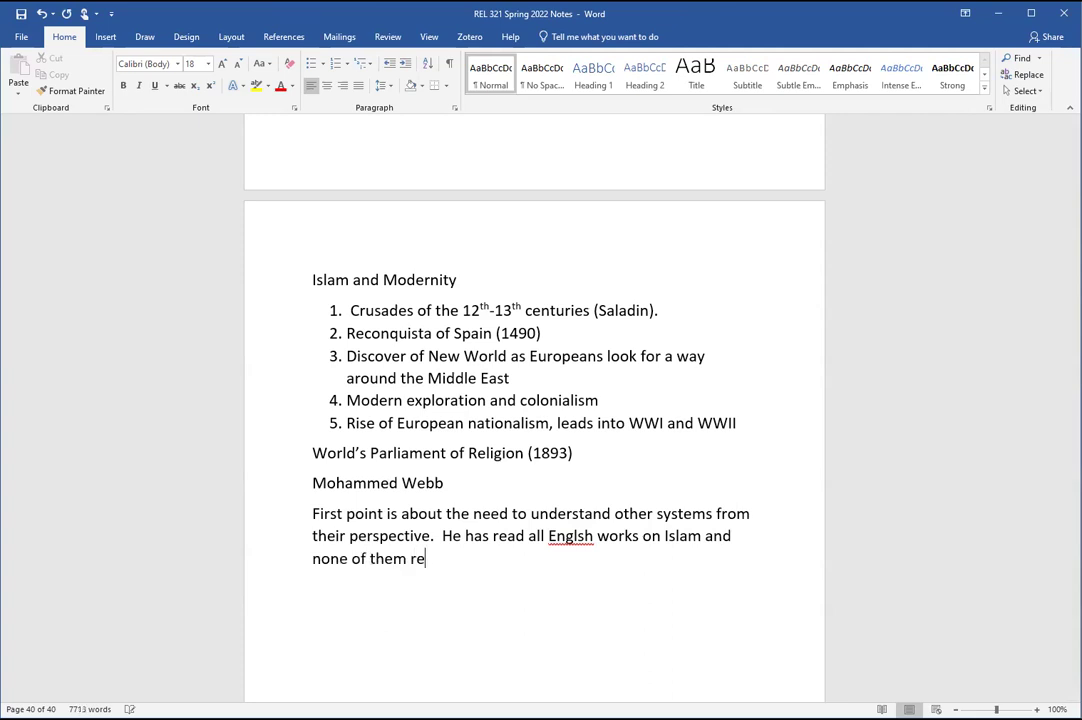
key(BackSpace)
text(ct the Spirit of Islam)
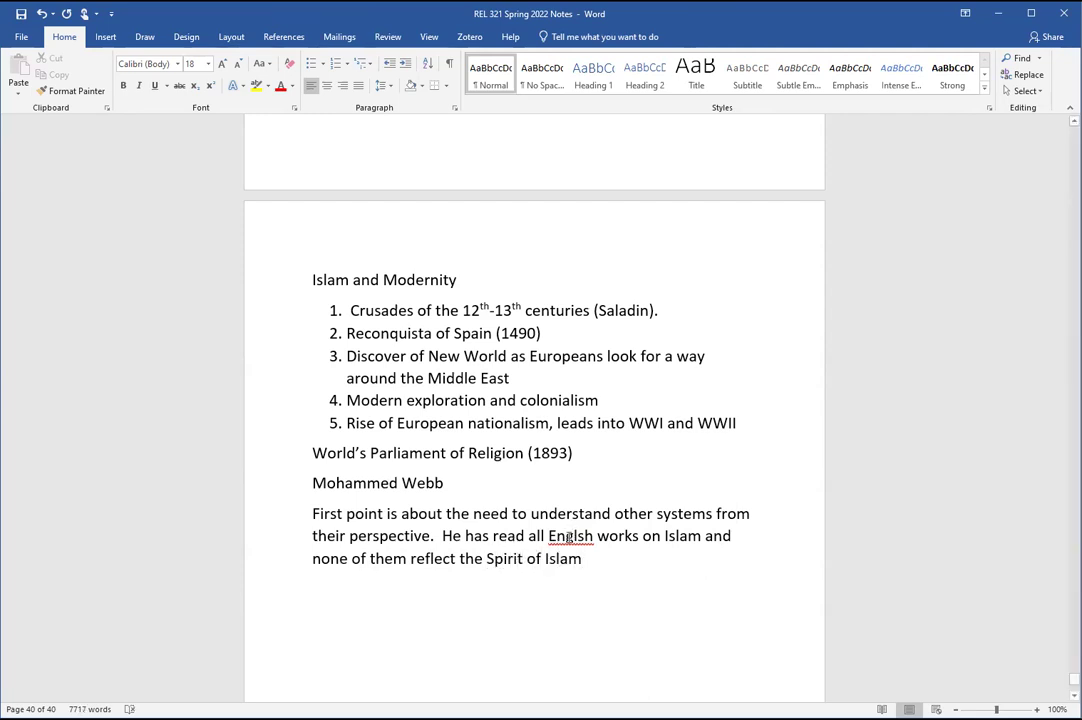
Step: Lowercase "spirit", correct the misspelled word before "works" to "English", and end the sentence with a period
click(492, 560)
key(BackSpace)
text(s)
click(577, 537)
text(i)
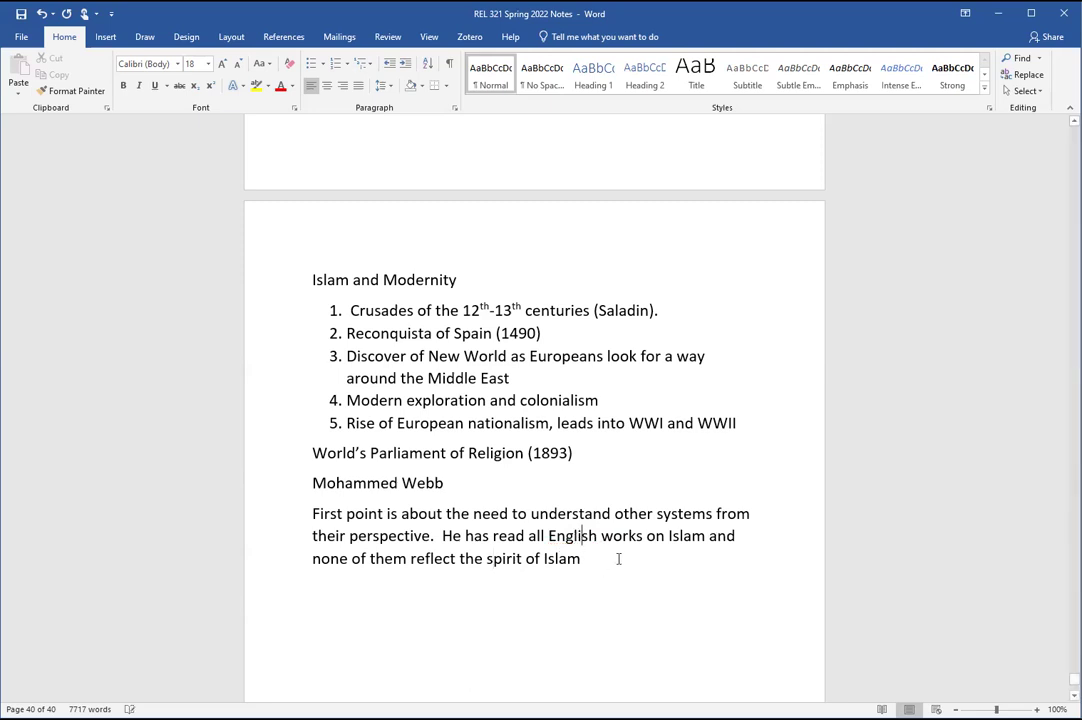
click(618, 559)
text(.)
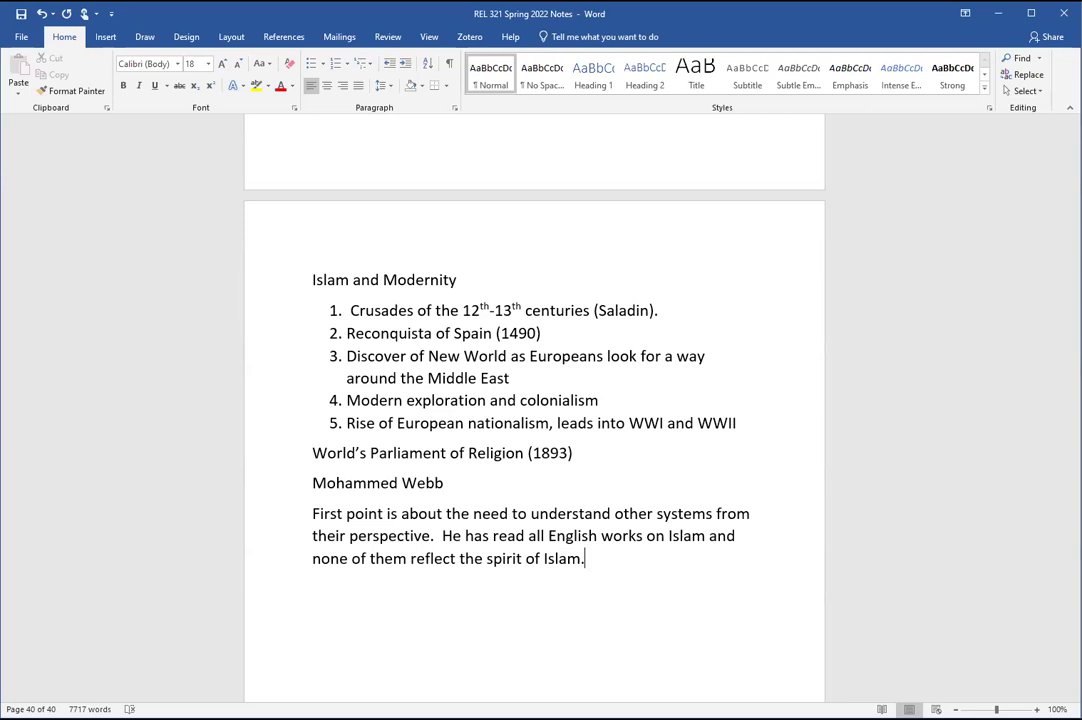
Step: Start a new paragraph naming the "Book by Washington Irvin" with the title "Life of Mohammad" in an opening parenthesis
key(Return)
text(Book by Wa)
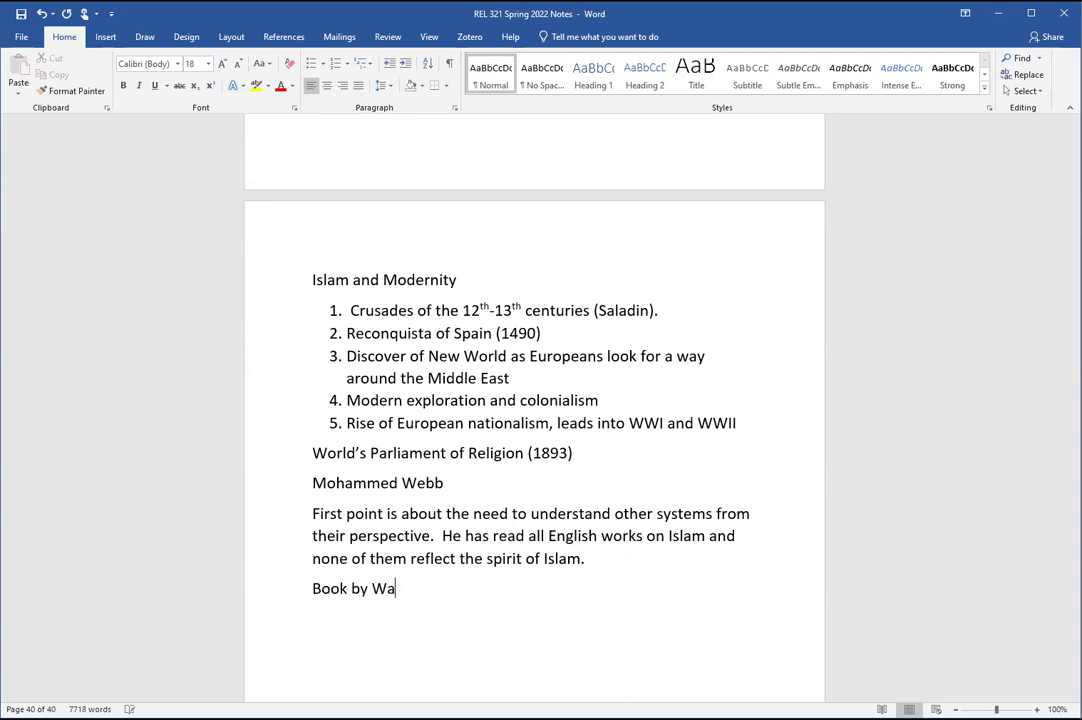
text(shington Irvin ()
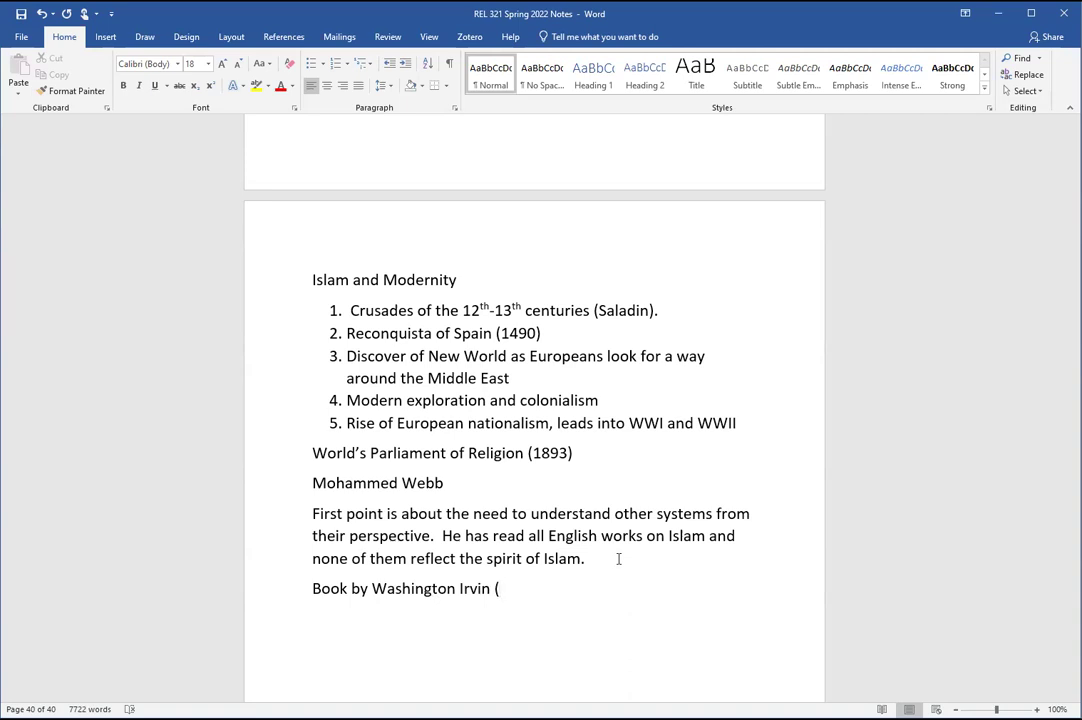
text(Life of Muha)
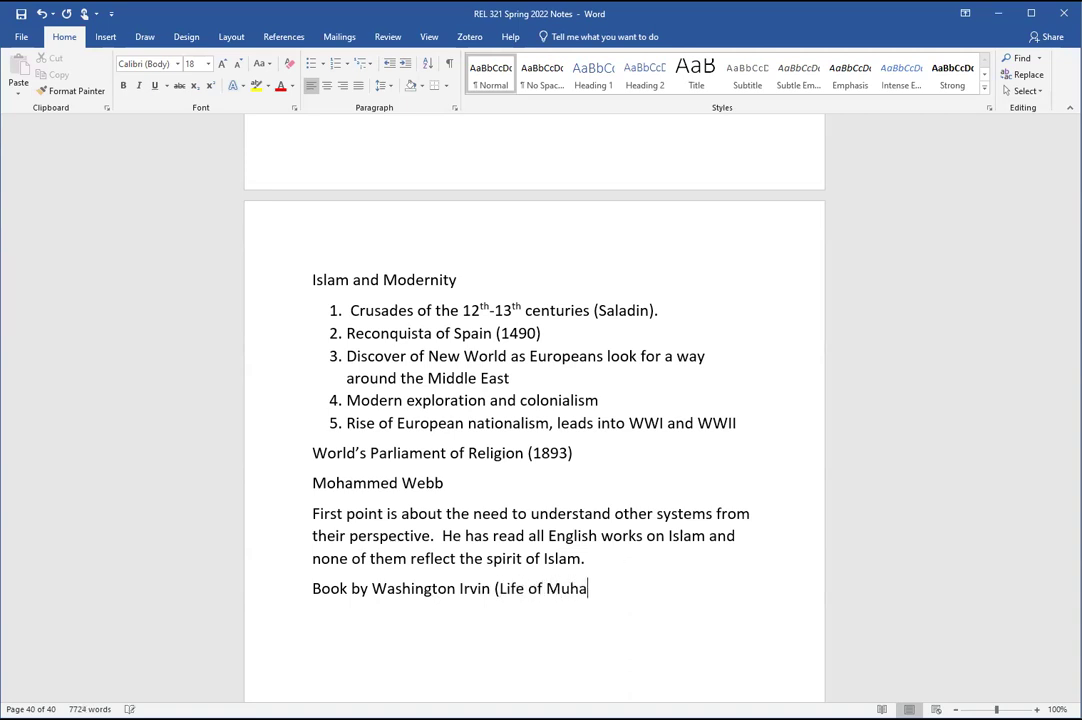
key(BackSpace)
key(BackSpace)
key(BackSpace)
text(ohammad)
key(BackSpace)
key(BackSpace)
Step: Close the parenthesis after the book title and finish the sentence with ", characterized by its uncertainty."
text(mad), characet)
key(BackSpace)
key(BackSpace)
text(terized )
text(by its uncerta)
text(inty.)
key(BackSpace)
text(y.)
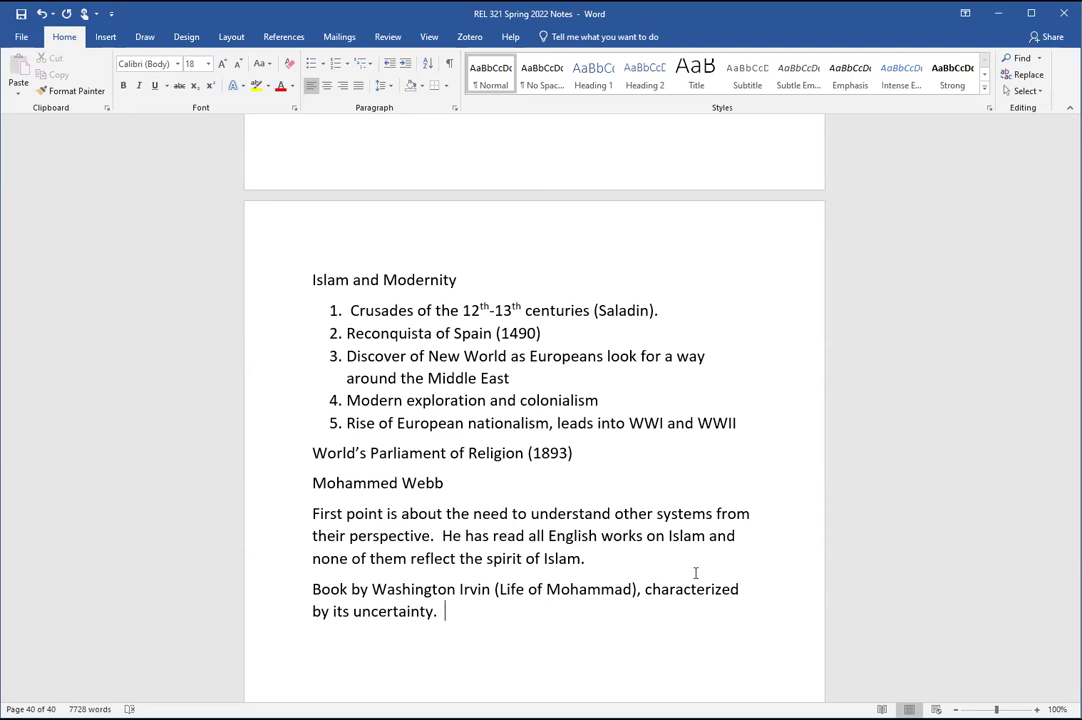
Step: Add "Ivrin looks at some virtues, considers the rejection of the Trinity, and then looks at vices, and concludes with uncertainty." to the book paragraph
text(Ivrin looks at some virtues, conc)
key(BackSpace)
text(siders the rject)
key(BackSpace)
key(BackSpace)
key(BackSpace)
key(BackSpace)
text(ejection of the Trinity, and then lok)
key(BackSpace)
text(oks at vices, and concludes with uncertainty.)
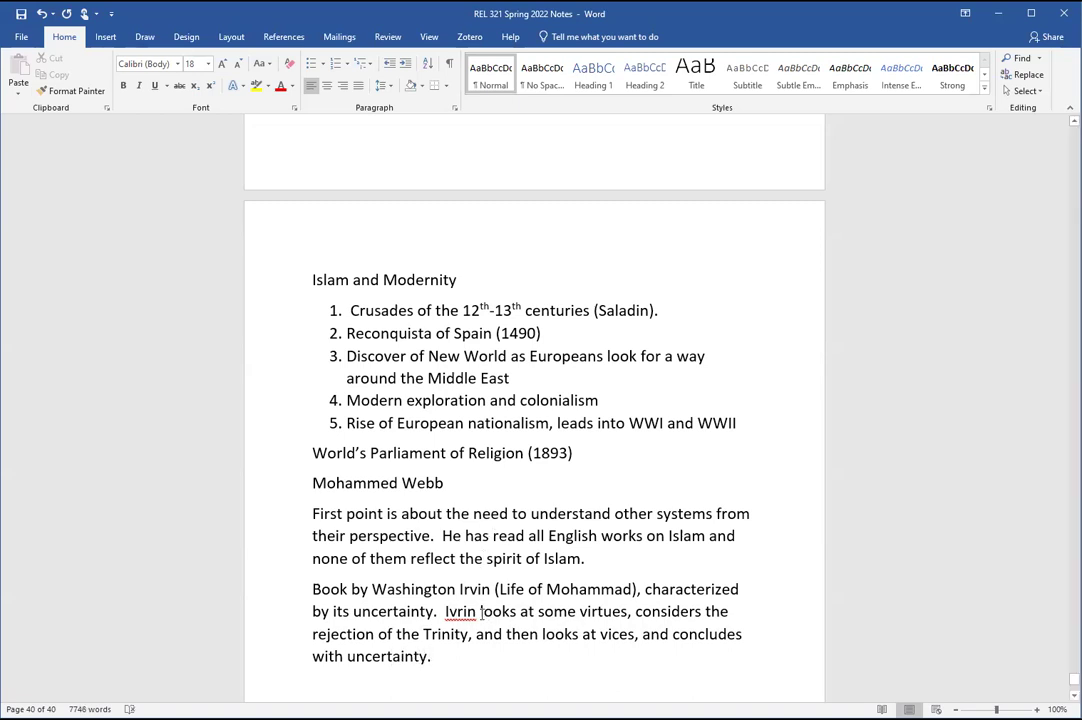
Step: Review the sentence on Irvin's book, the Saladin list item, Webb's first point, and the earlier notes on Muhammad's life and message
drag(445, 611, 638, 640)
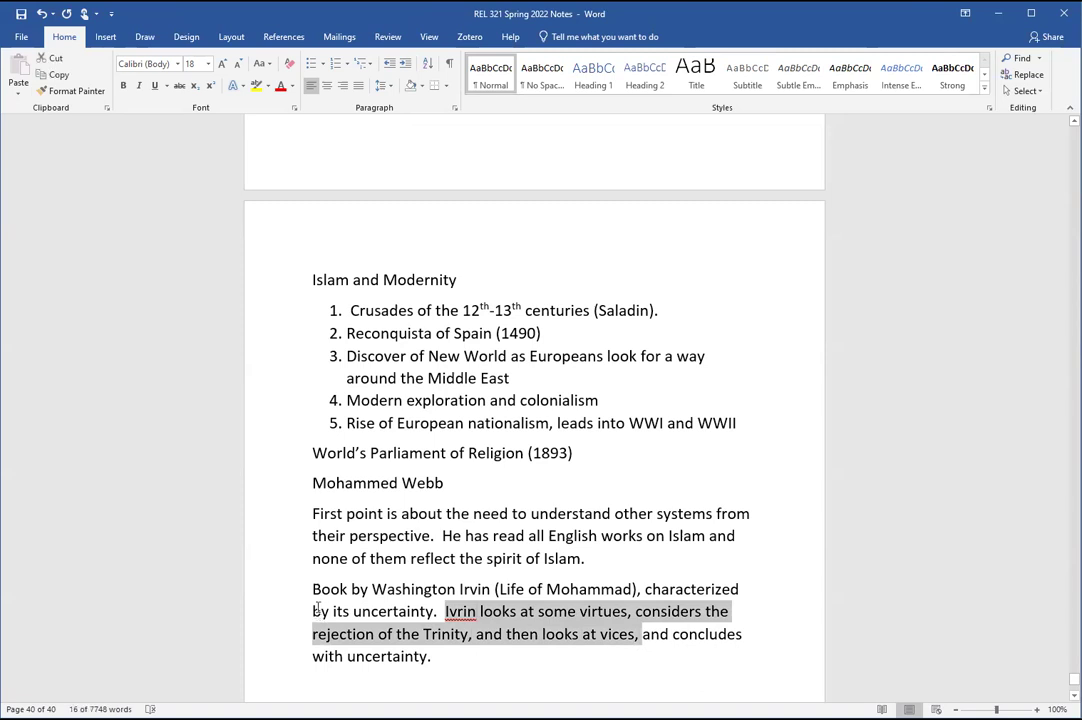
click(440, 656)
click(608, 310)
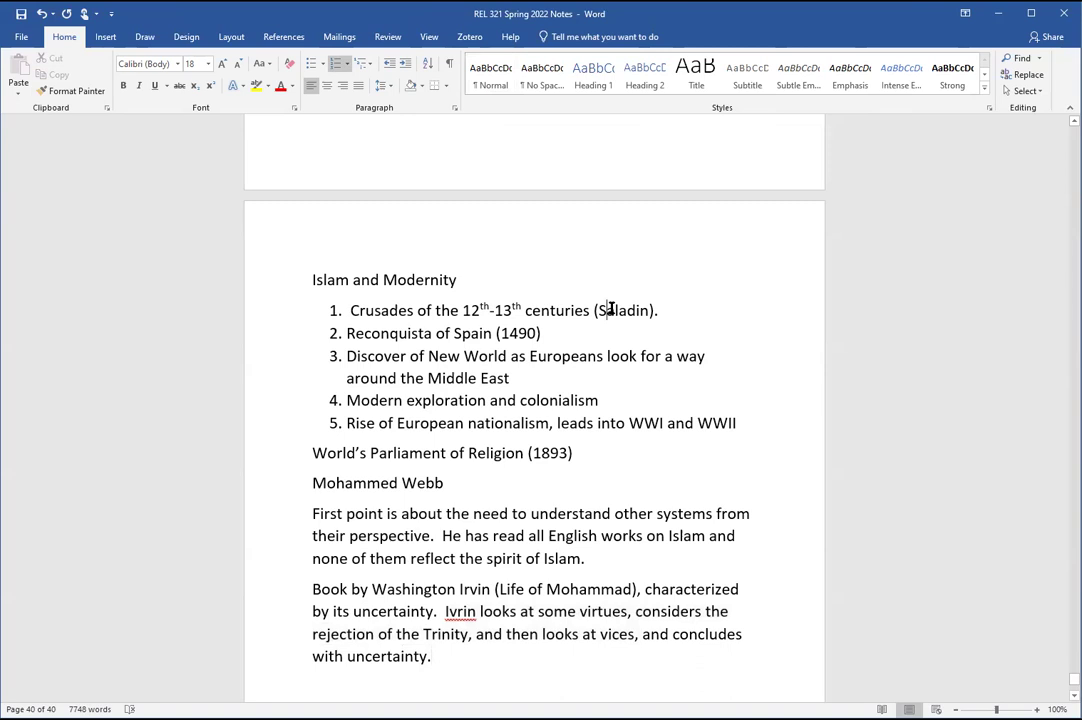
double_click(610, 310)
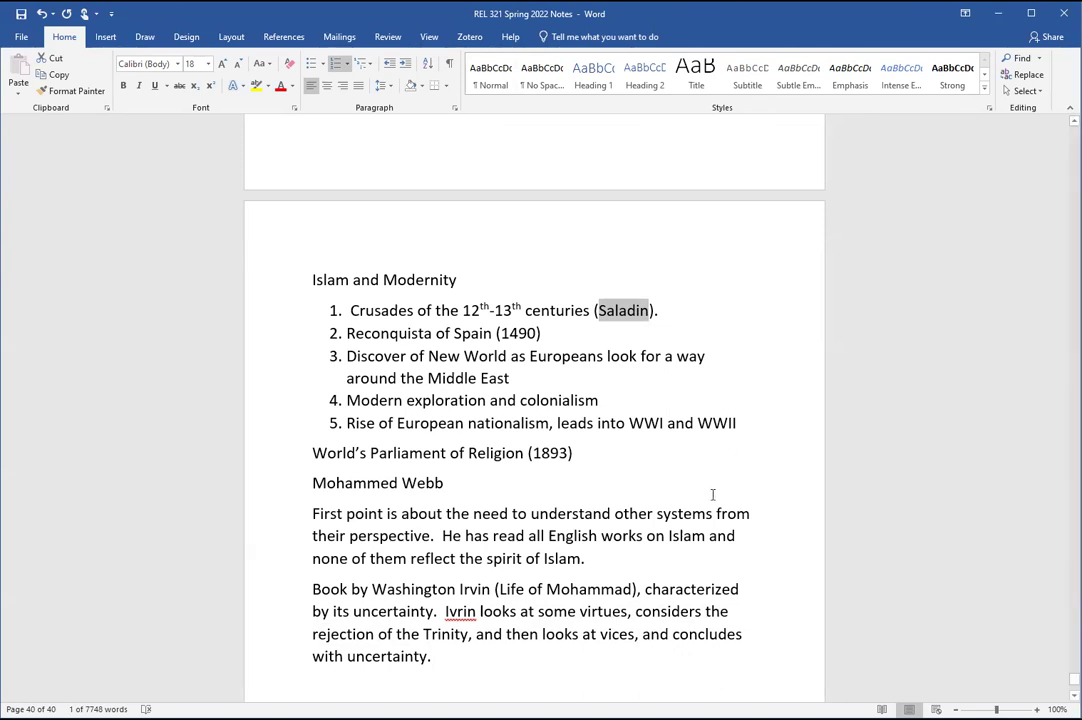
scroll(456, 645, down, 3)
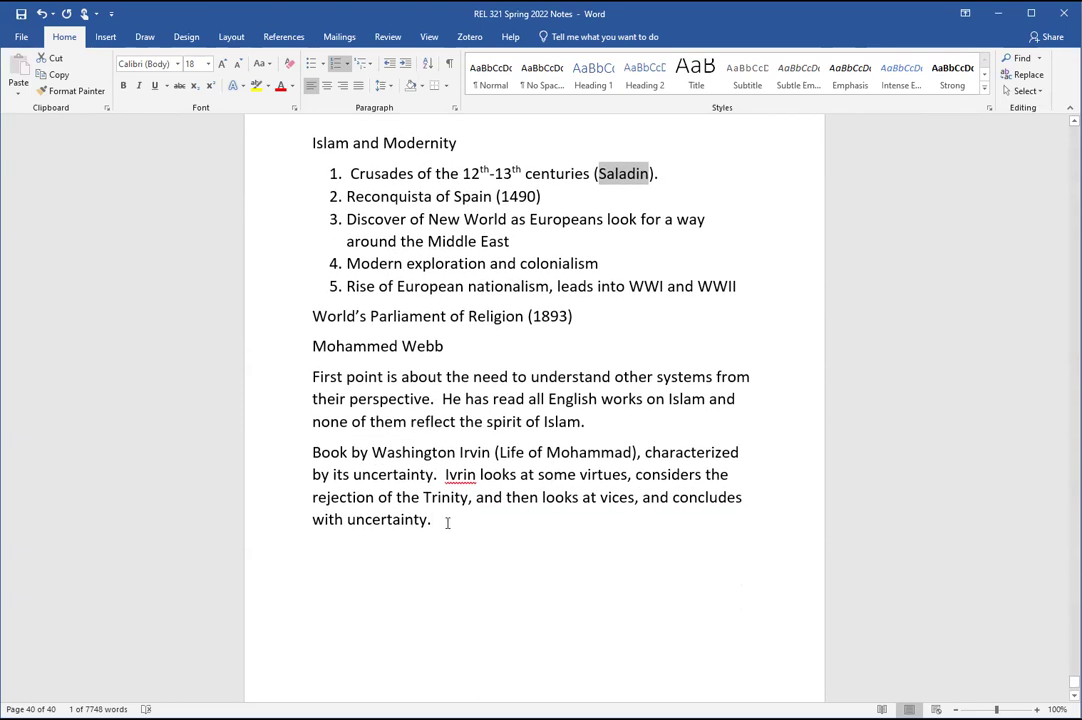
click(449, 526)
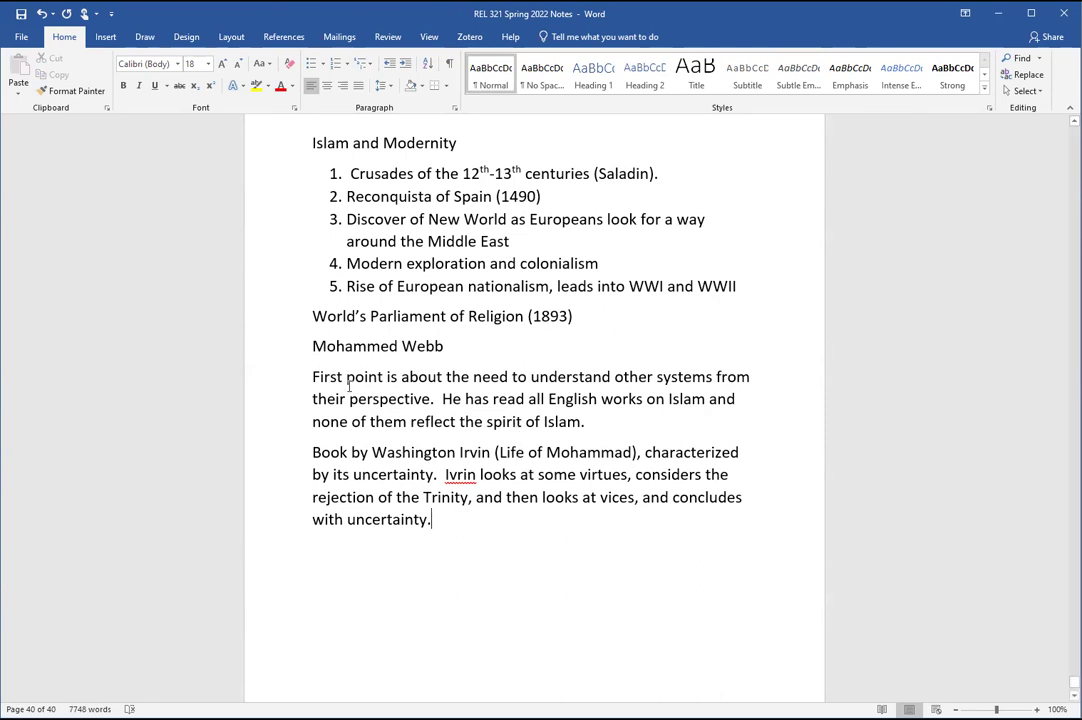
drag(312, 376, 430, 398)
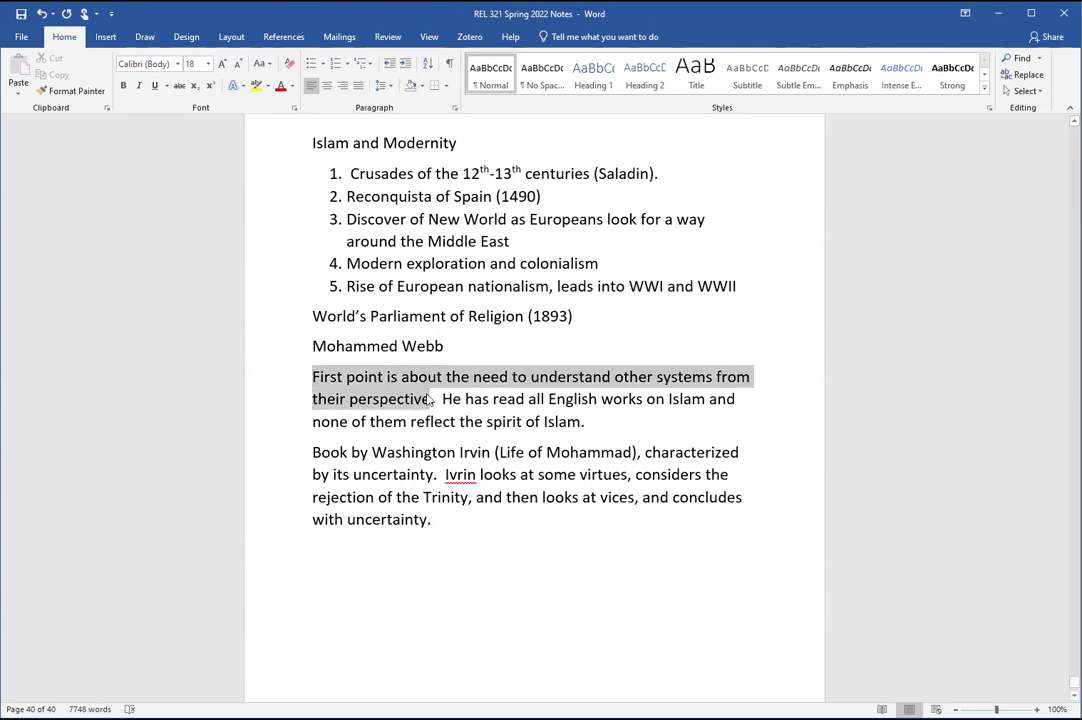
scroll(467, 409, up, 1)
scroll(467, 409, up, 10)
scroll(467, 409, up, 10)
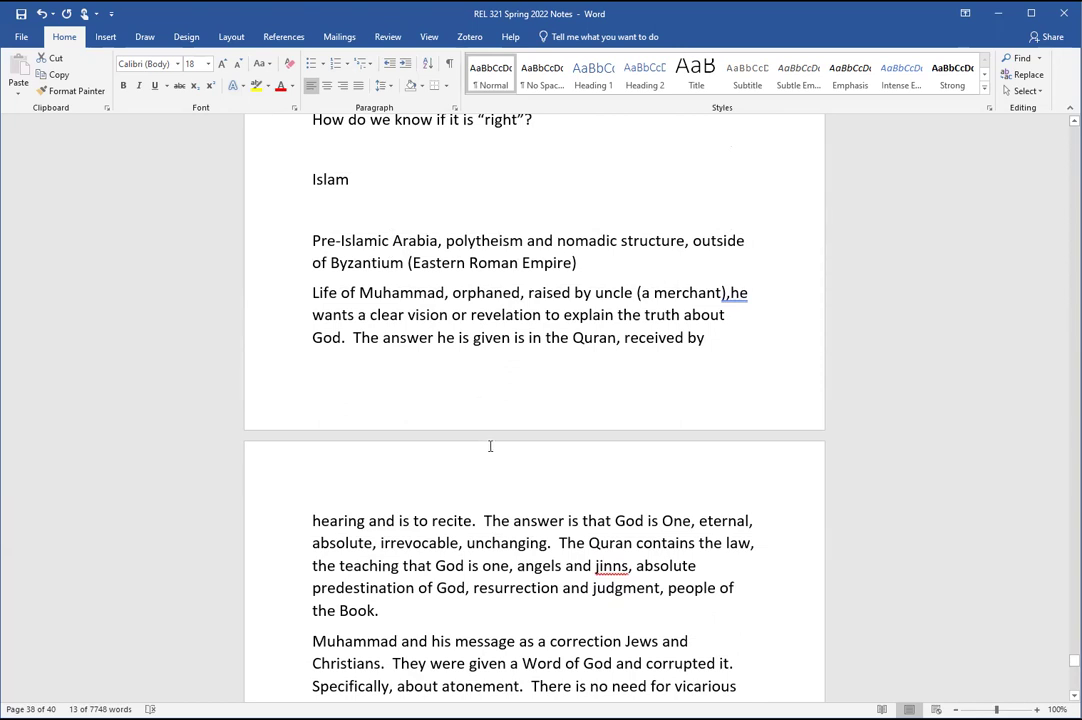
scroll(510, 471, down, 10)
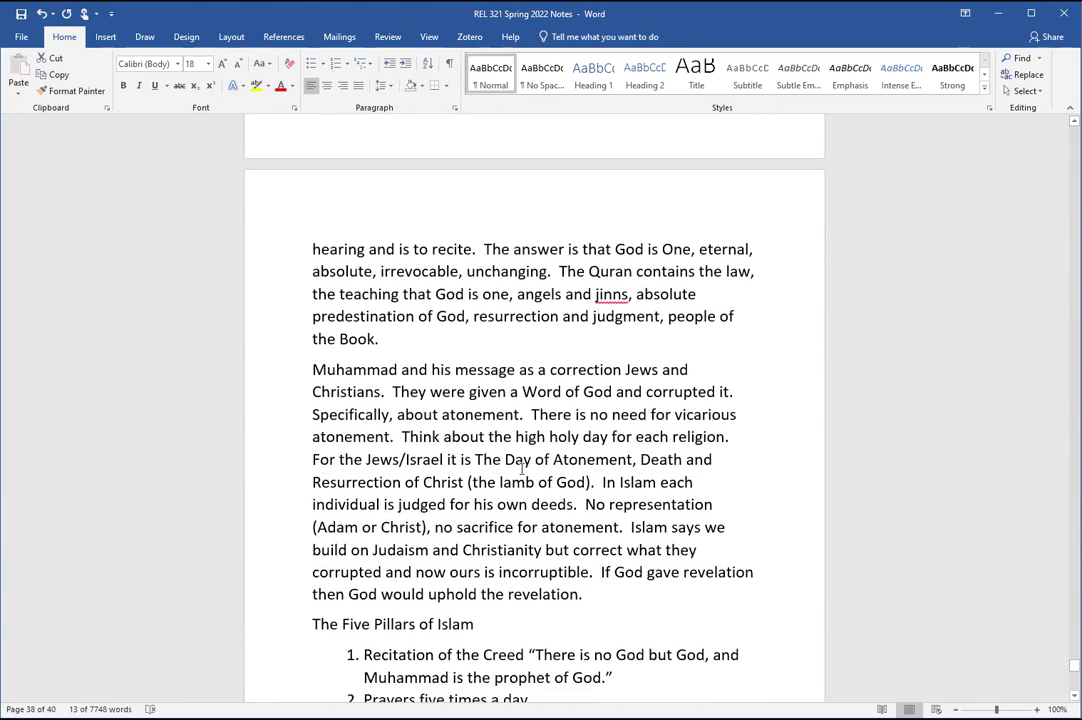
scroll(530, 468, down, 9)
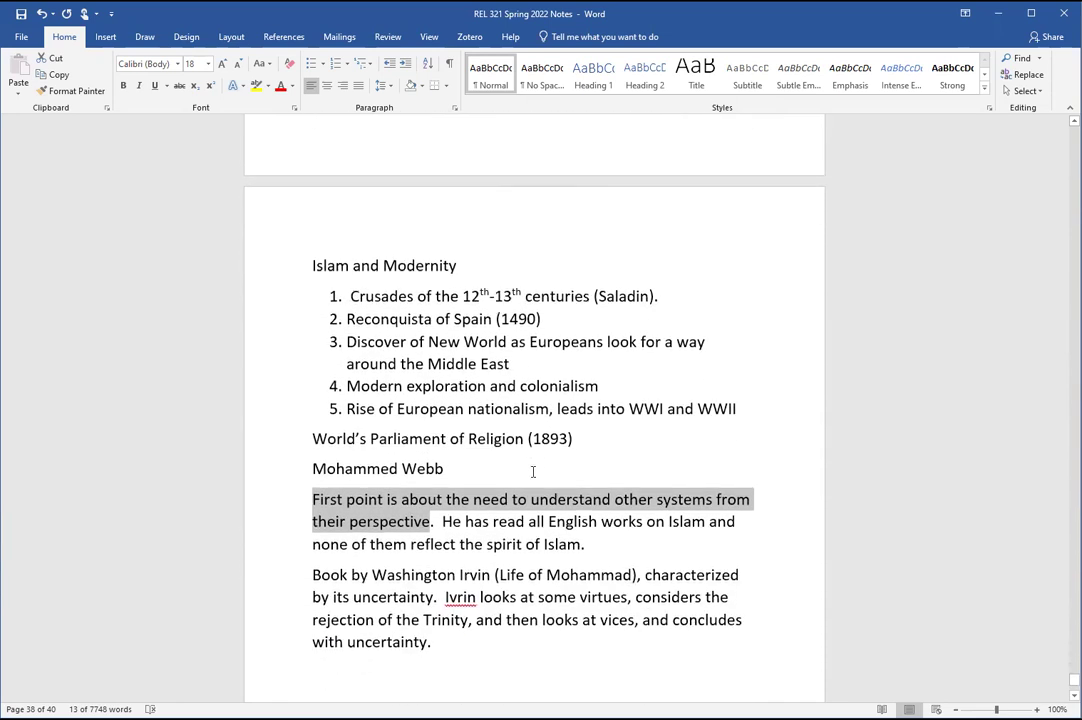
Step: Add a new paragraph after the book notes reading "The truth must take into account the context of Arabia and the human condition."
click(494, 537)
key(Return)
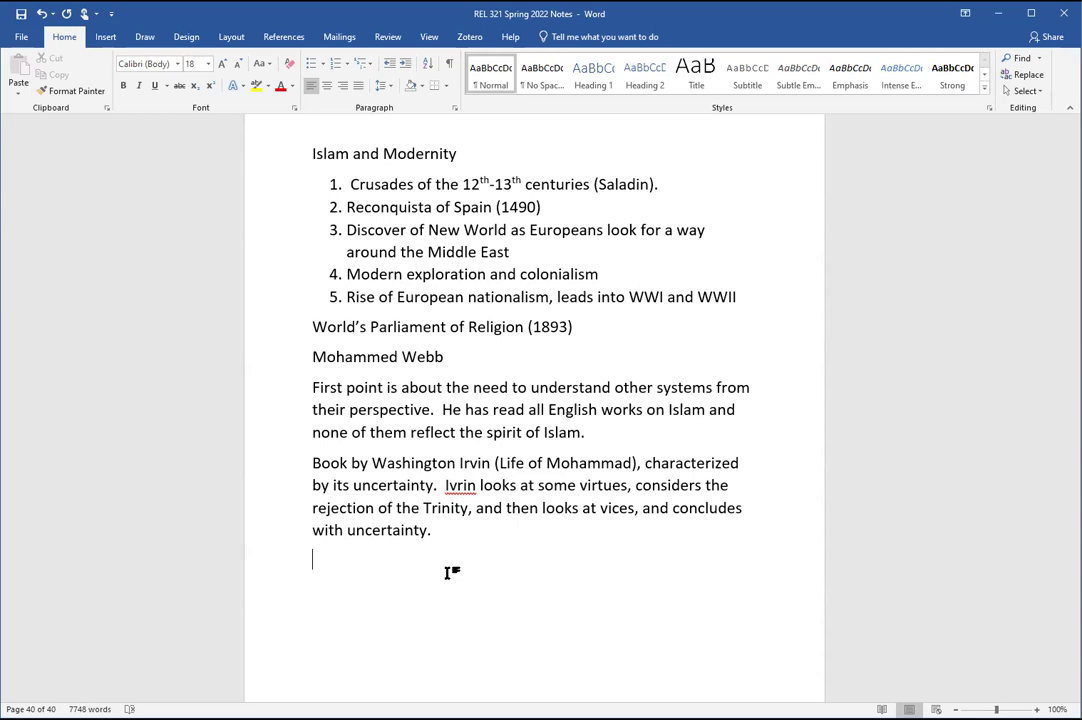
text(The truth must take in)
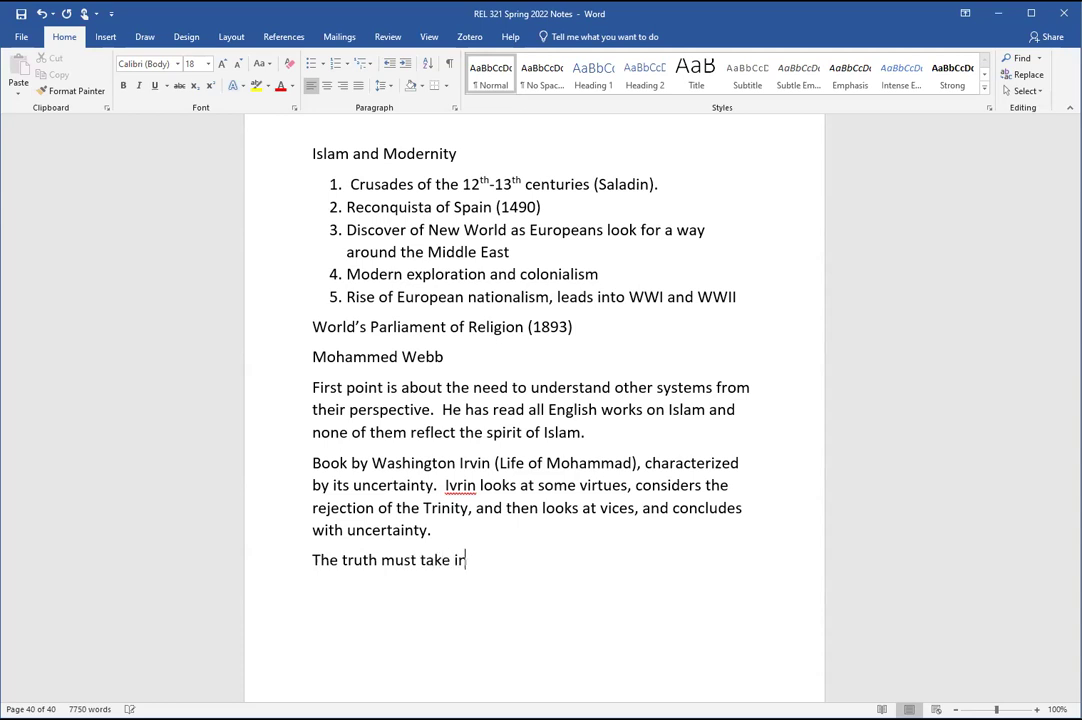
text(to account the cont)
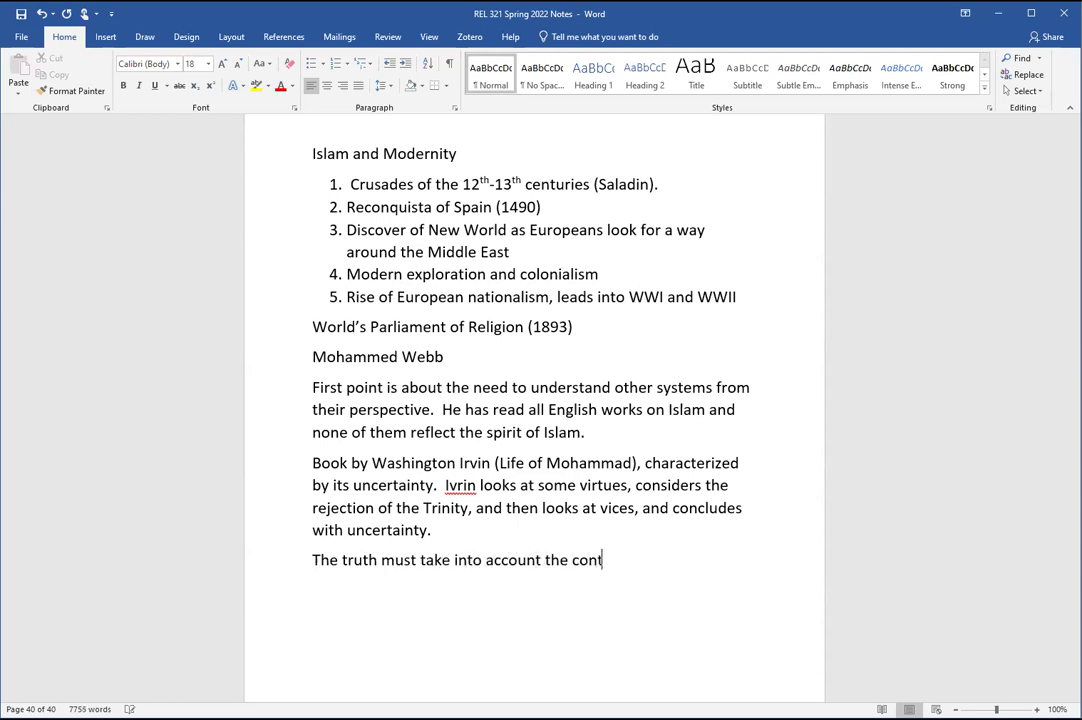
text(ext of Arabia)
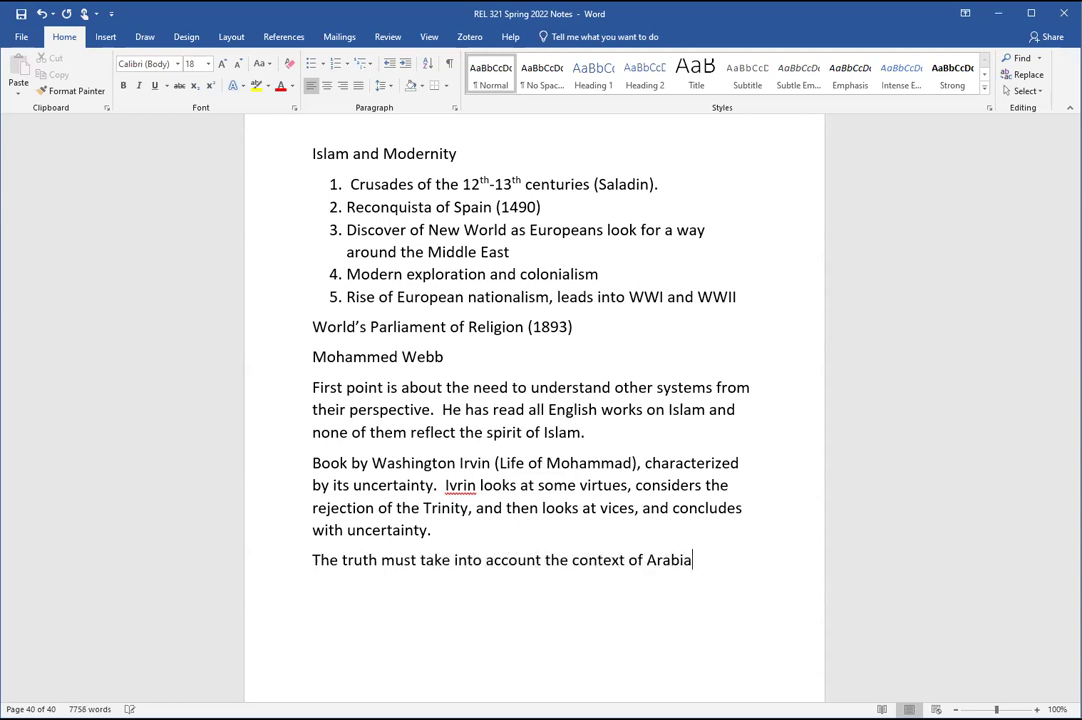
text( and the human condition)
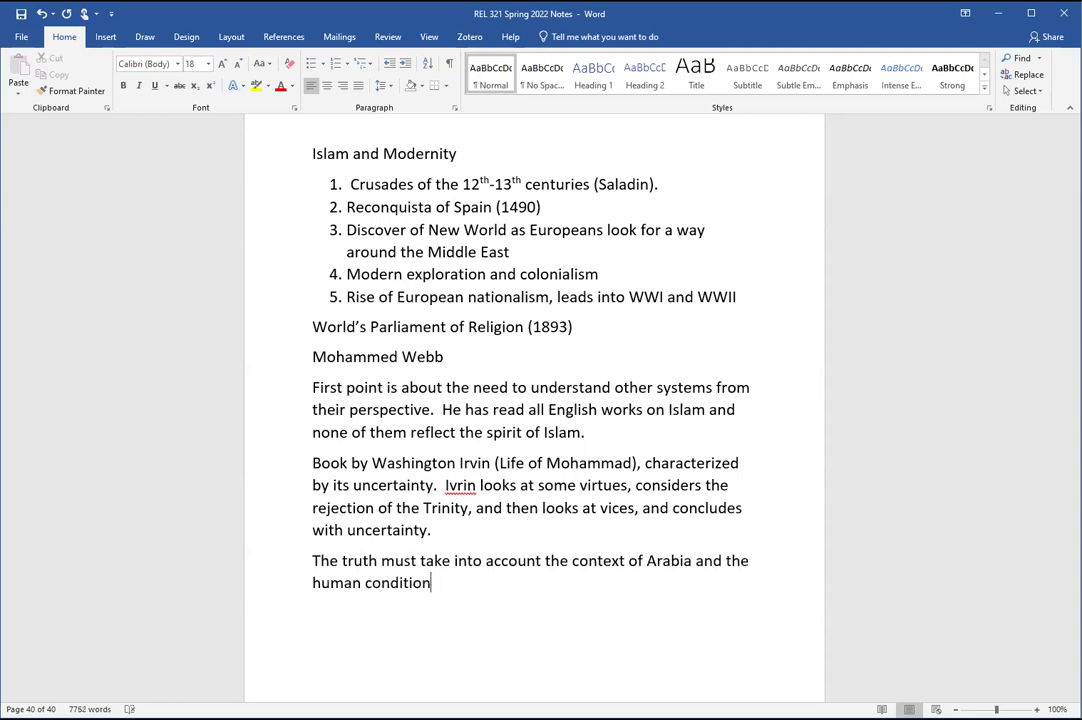
text(.)
Step: Add a new paragraph reading "“Islam” means resignation (submission) to the will of God."
key(Return)
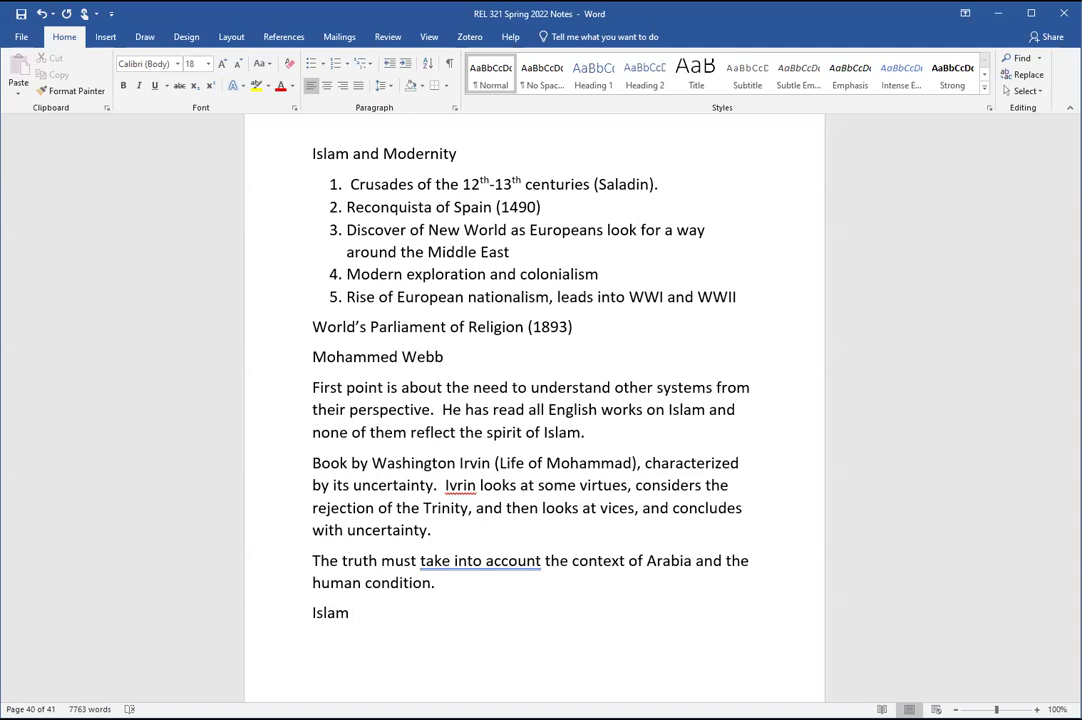
key(BackSpace)
key(BackSpace)
key(BackSpace)
key(BackSpace)
key(BackSpace)
key(BackSpace)
text("Islam")
text( means )
text(rsigna)
text(tion (sum)
key(BackSpace)
text(bmission) to)
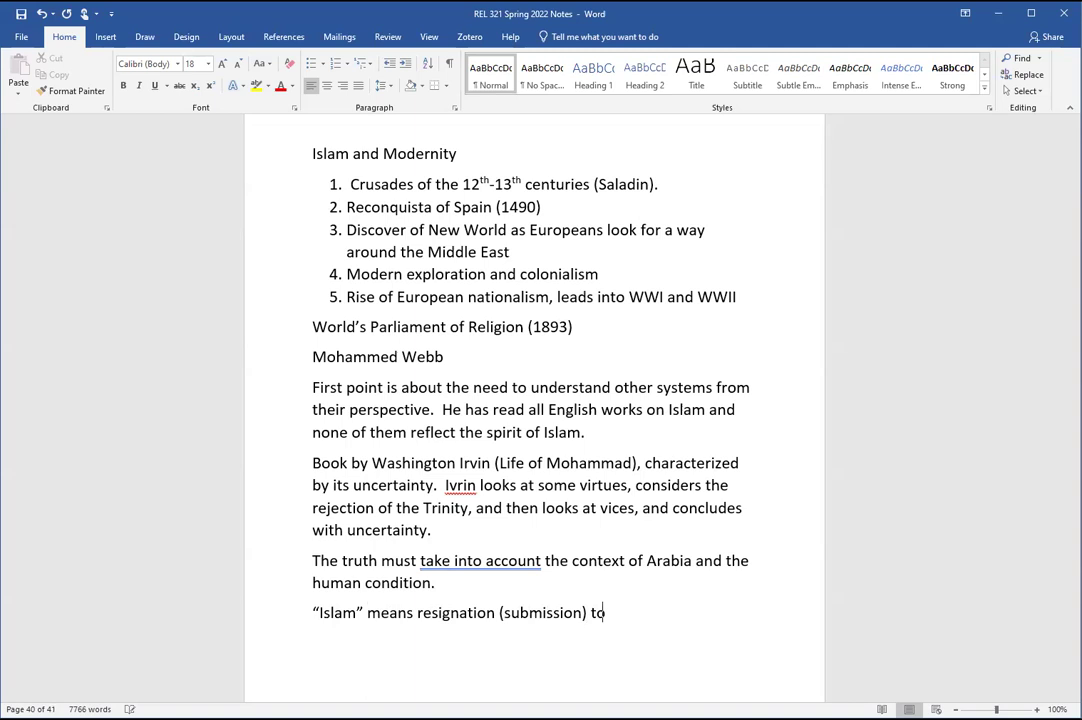
text( the will of God.)
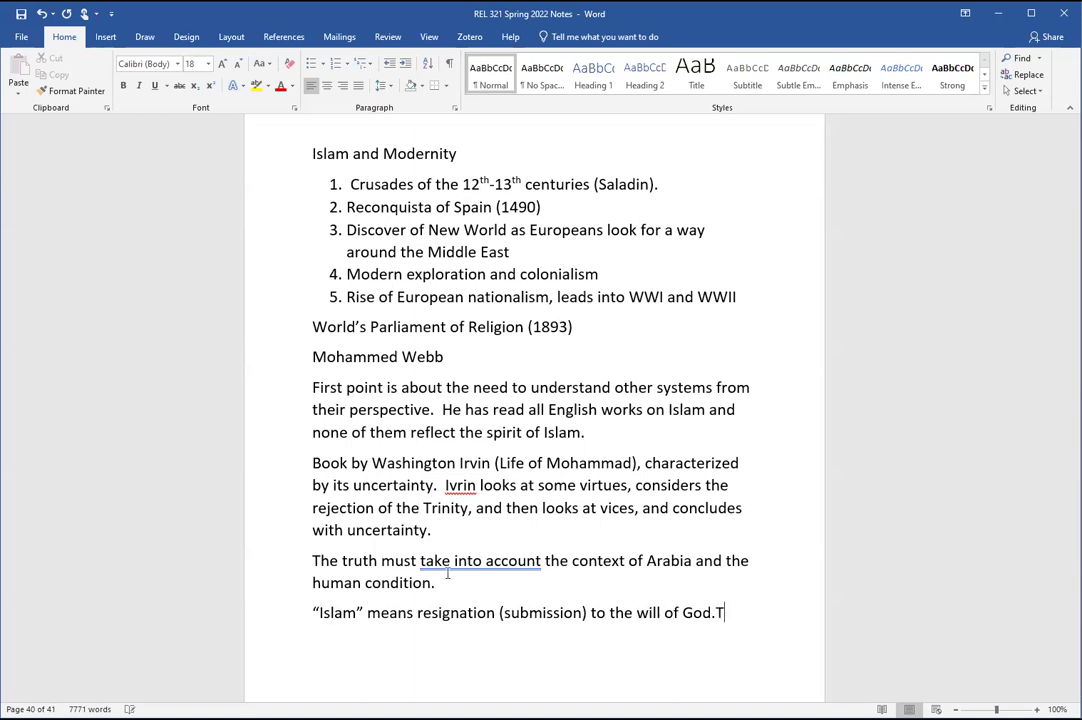
Step: Continue the paragraph with "Islam is designed to cultivate all that is purest and noblest in the human character."
text(Islamis des)
key(BackSpace)
key(BackSpace)
key(BackSpace)
key(BackSpace)
key(BackSpace)
key(BackSpace)
text(is ds)
key(BackSpace)
text(esigned to cultivate all that is purest and noblest in thee human)
key(BackSpace)
key(BackSpace)
key(BackSpace)
key(BackSpace)
key(BackSpace)
key(BackSpace)
key(BackSpace)
text(human character.)
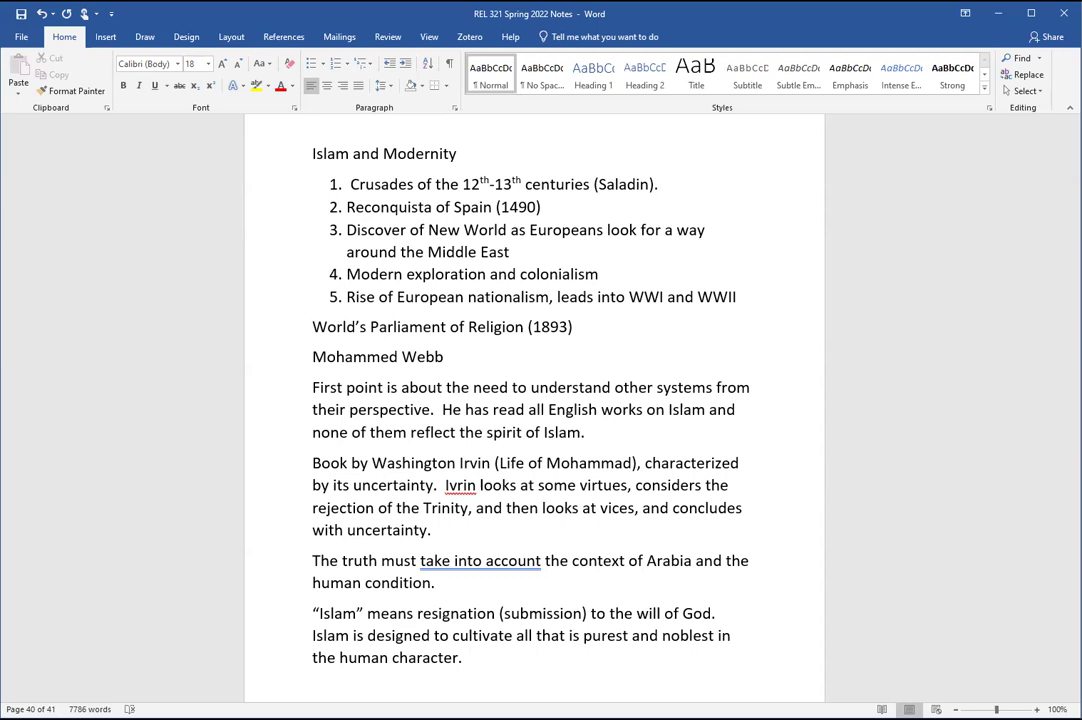
Step: Continue the Islam paragraph with "The height of civilization was developed by Islam (Muslim Spain as an example)."
text(Theneight of civili)
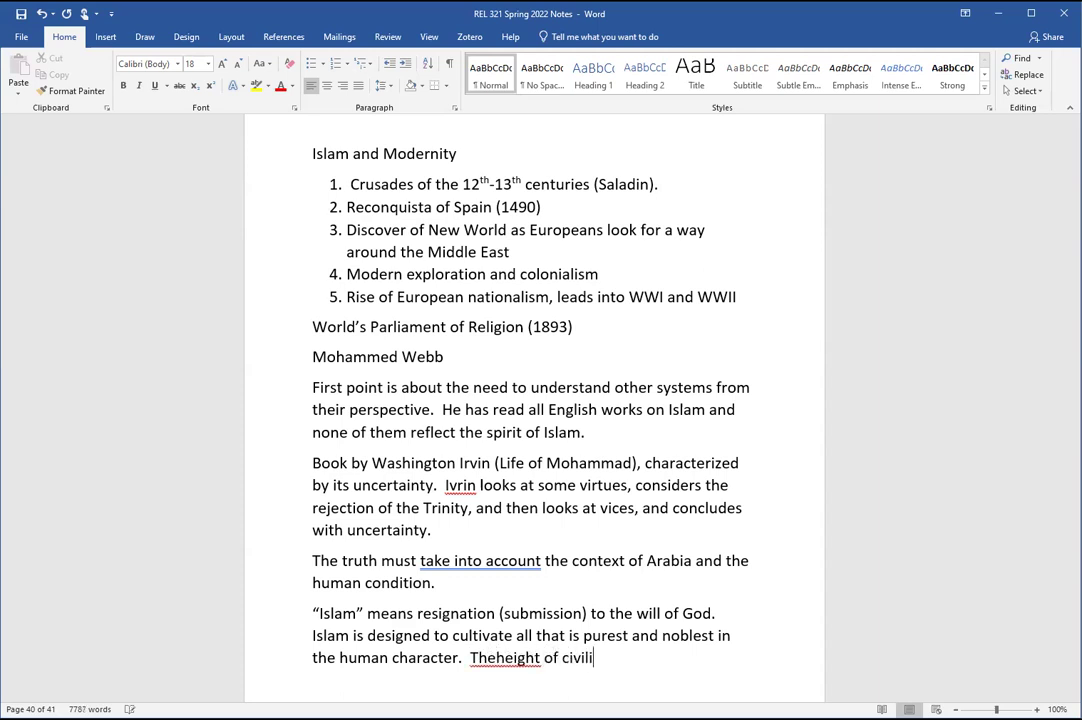
text(zation was develo)
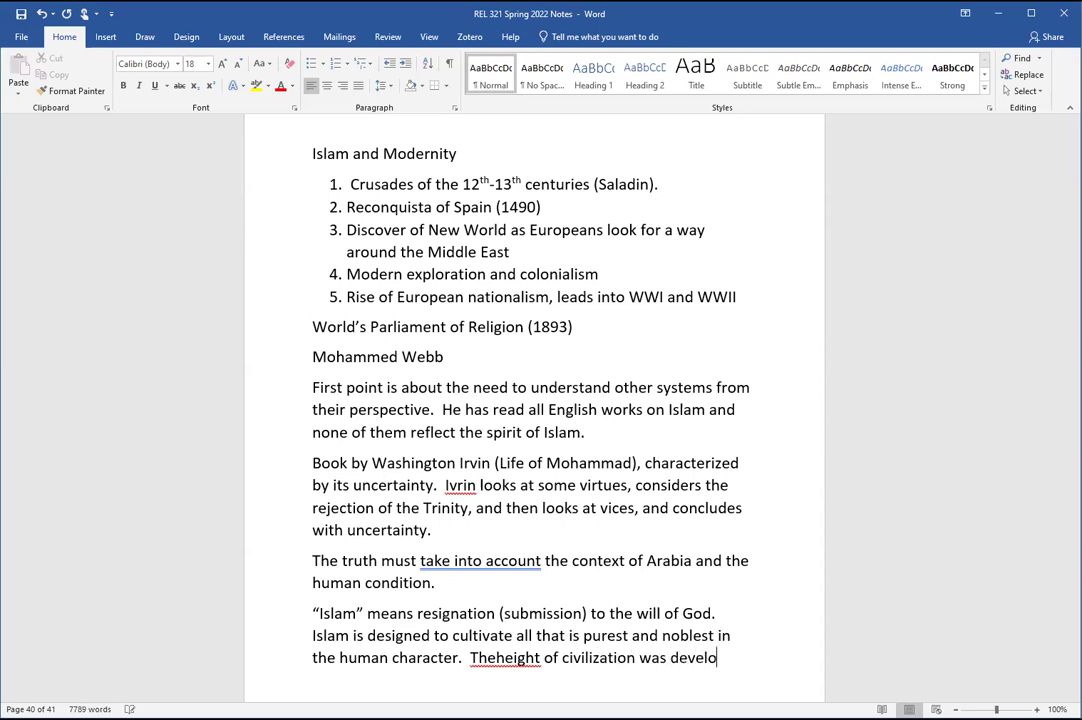
text(ped by Islam ()
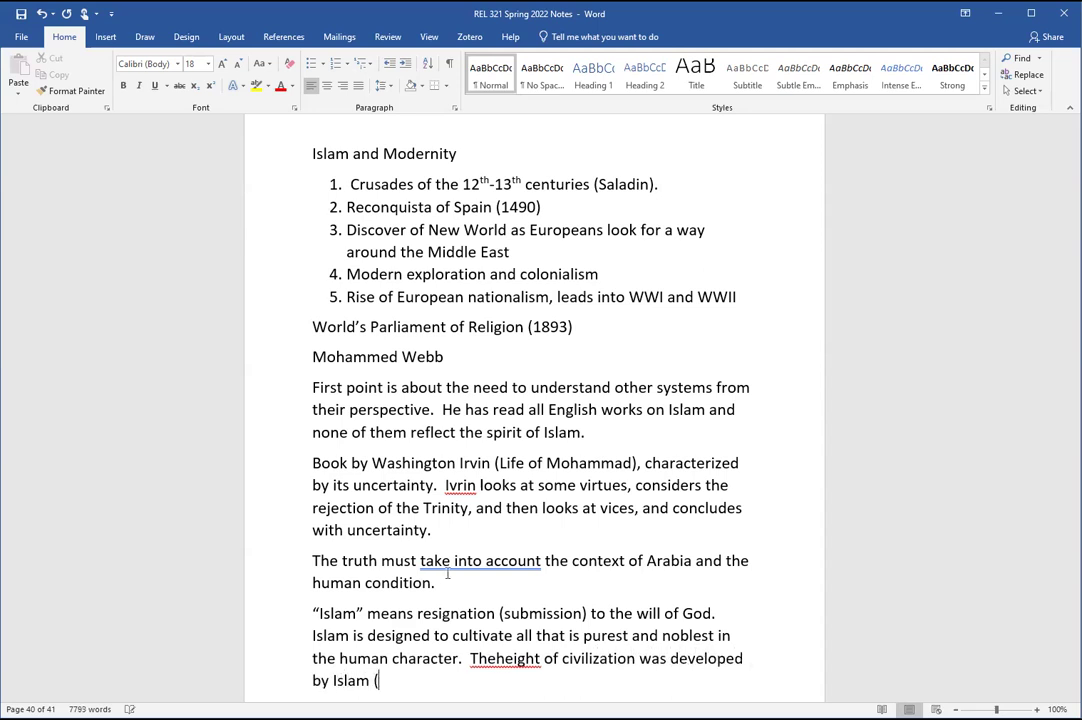
text(Muslim s)
key(BackSpace)
text(Spain as an eaxample).)
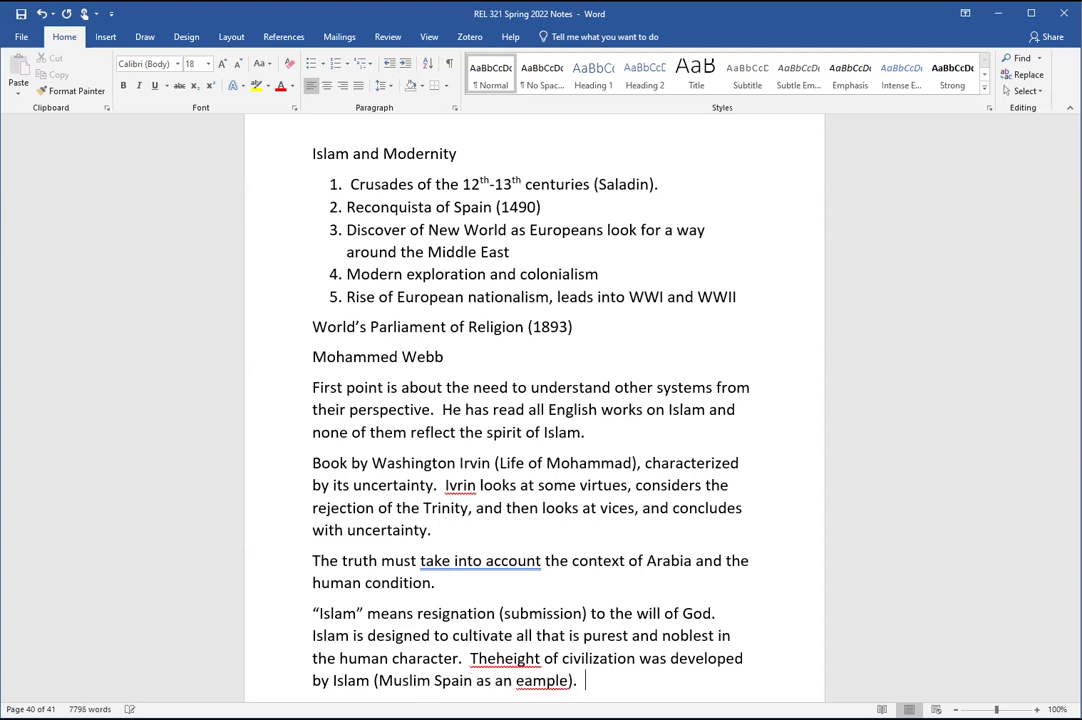
click(498, 658)
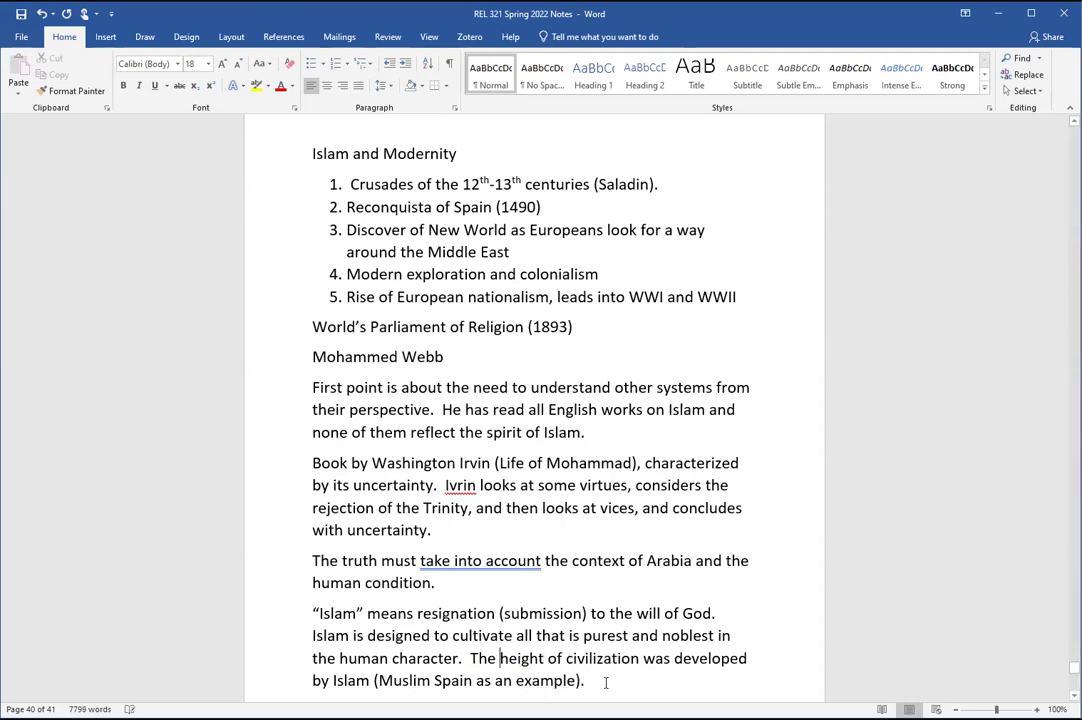
click(609, 681)
Step: Leave a blank line and add a new paragraph reading "Submission to the will of God teaches individual responsibility."
scroll(608, 685, down, 3)
scroll(608, 687, down, 3)
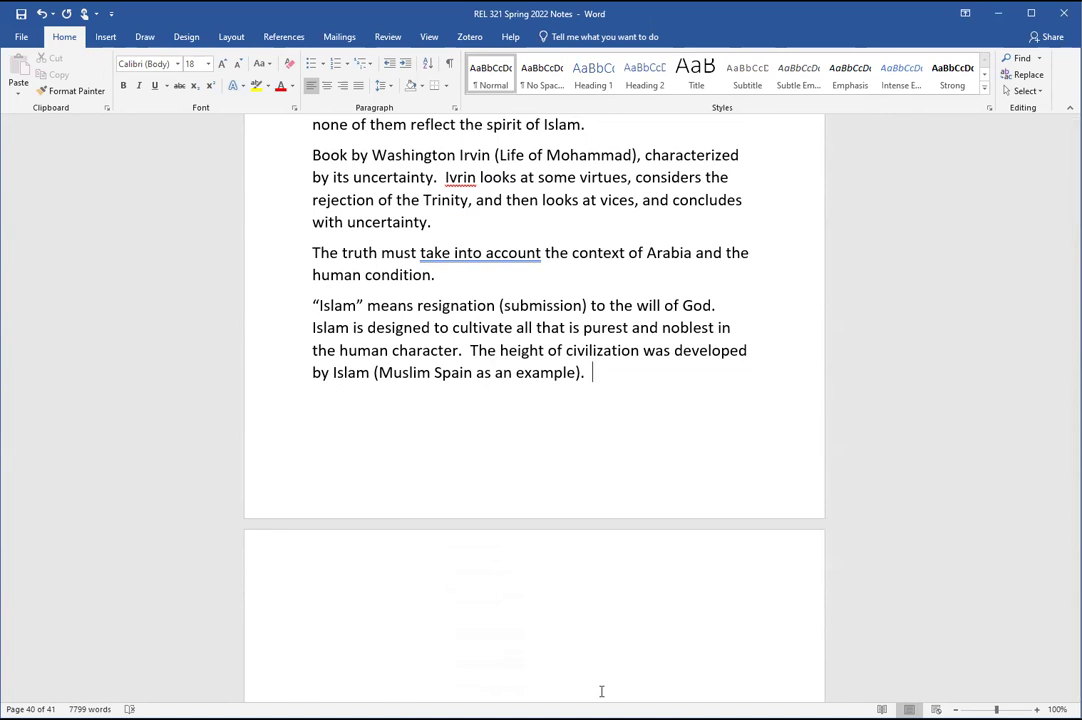
key(Return)
key(Return)
text(Submission to the will of God )
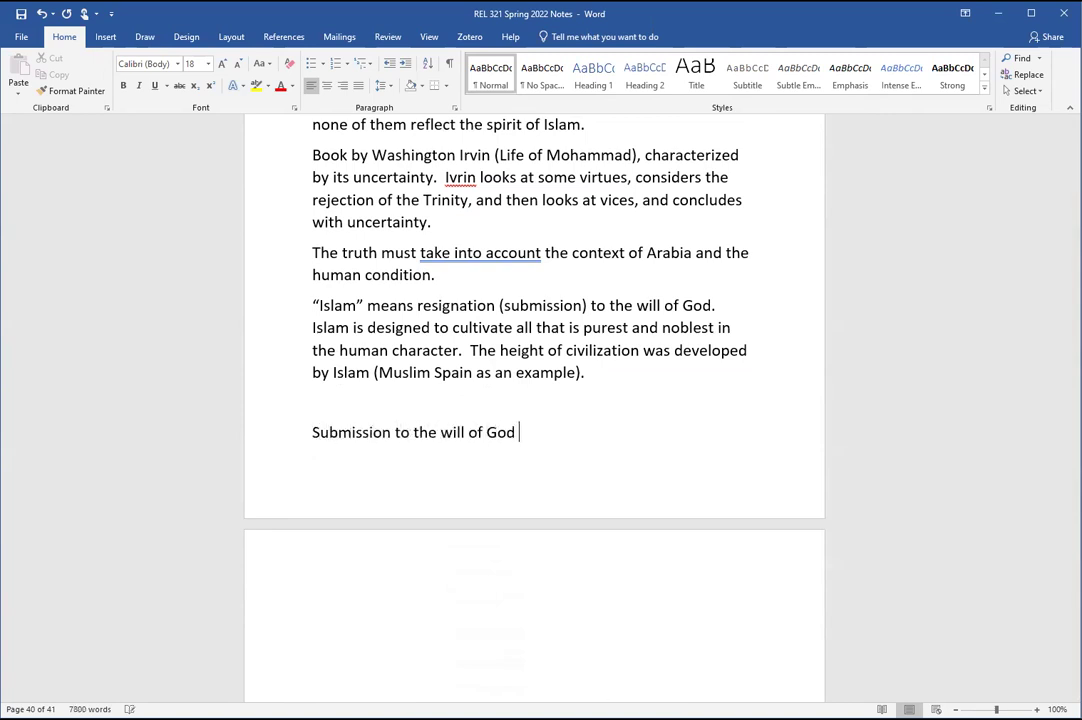
text(teaches individual re)
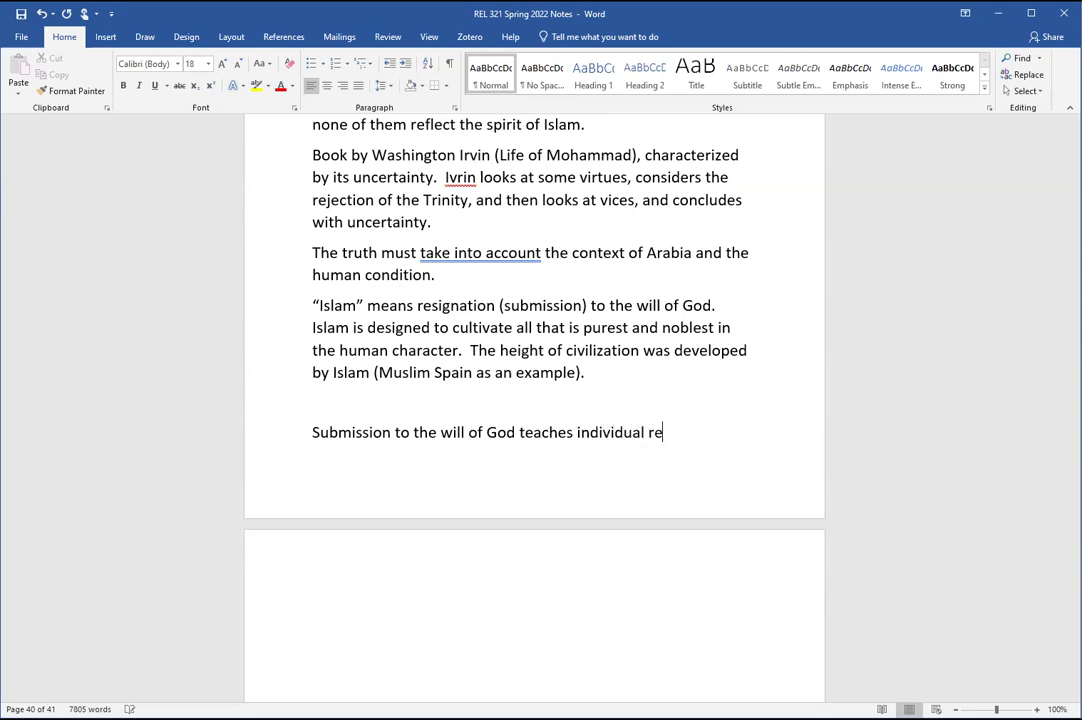
text(sponsibility.)
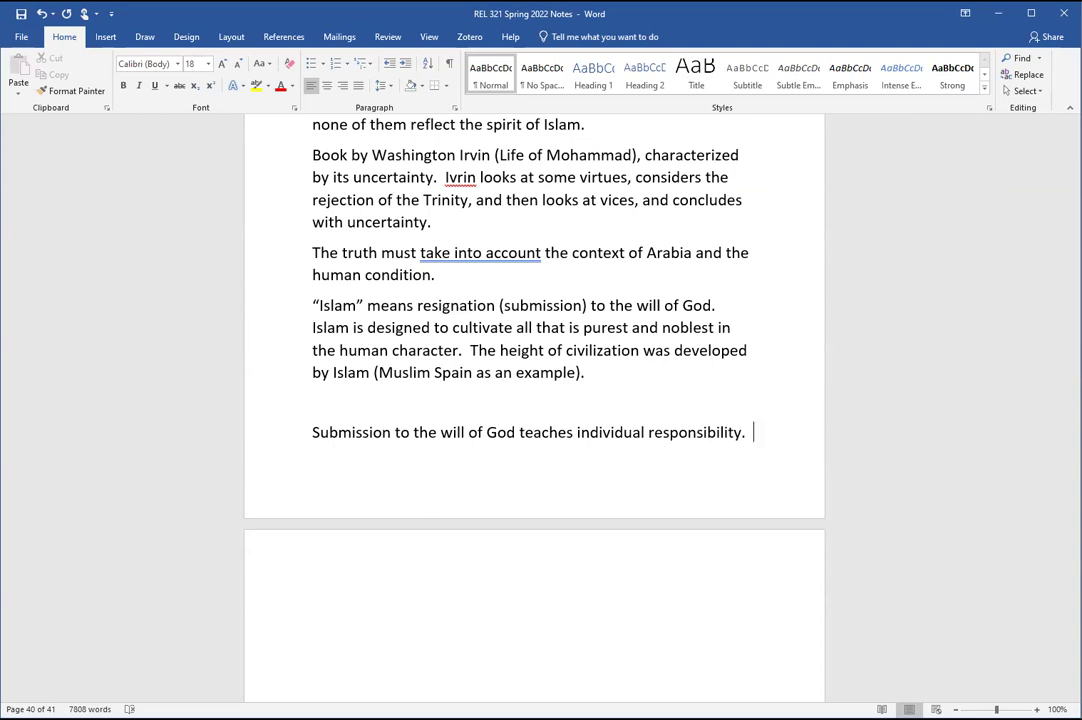
Step: Continue the submission paragraph with "There is no mediator, there is no priesthood, there is ministry."
key(Return)
text(Ther ei)
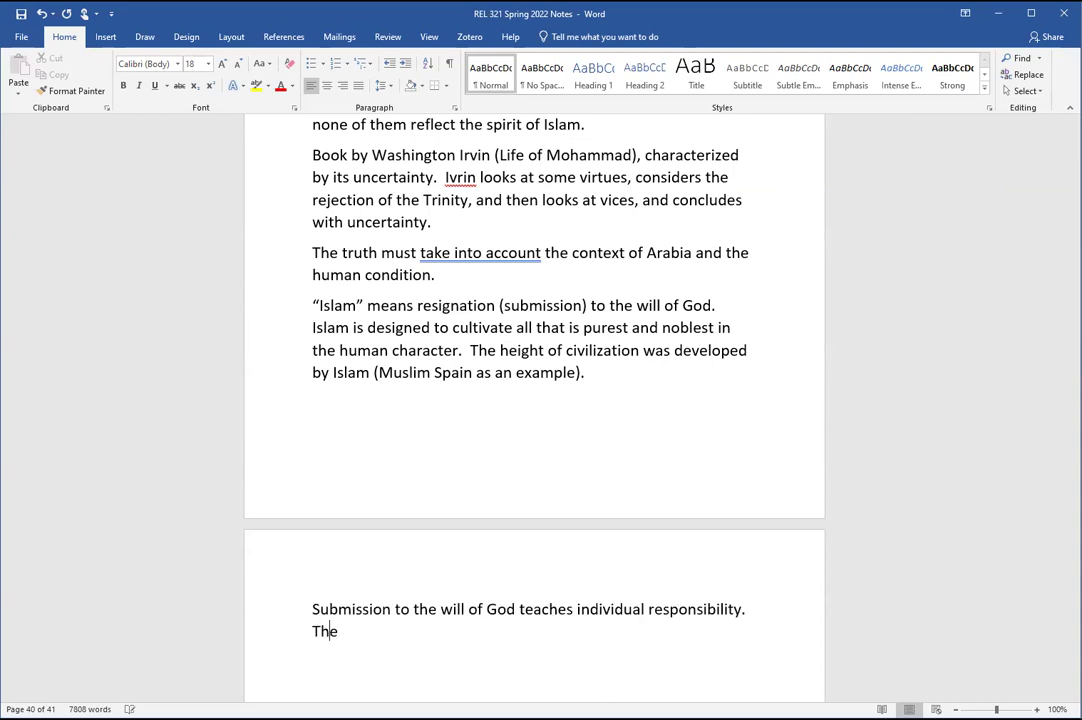
key(BackSpace)
key(BackSpace)
key(BackSpace)
text(e is no mediator, there is no preis)
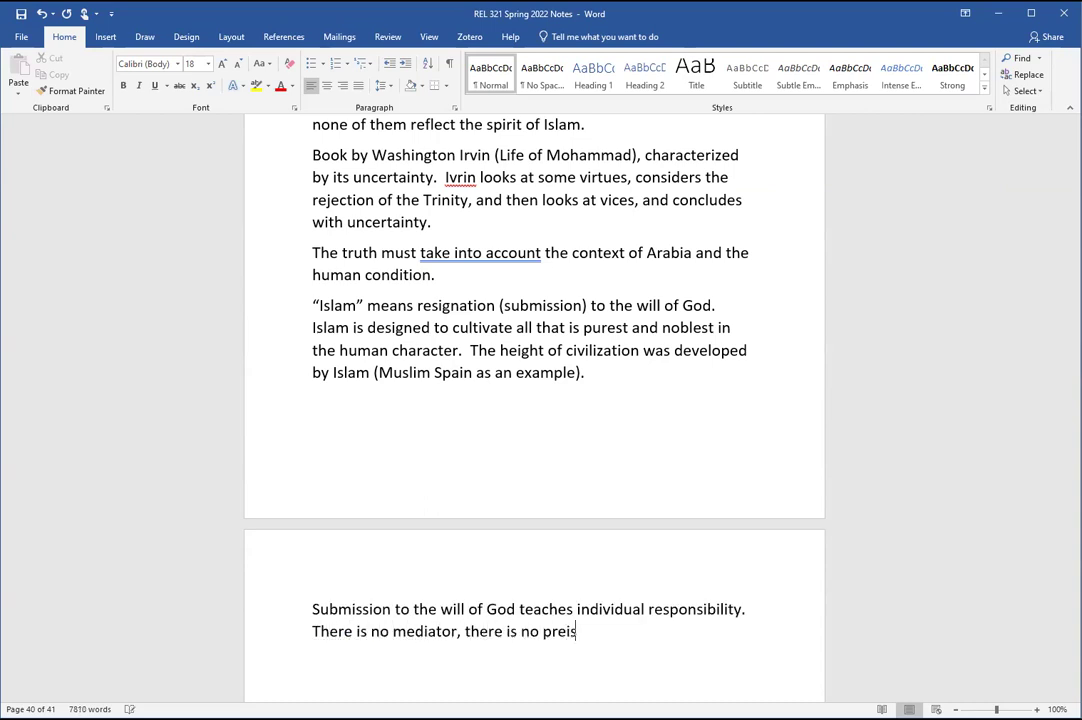
key(BackSpace)
key(BackSpace)
key(BackSpace)
text(iesthood, there is n)
key(BackSpace)
text(ministry.)
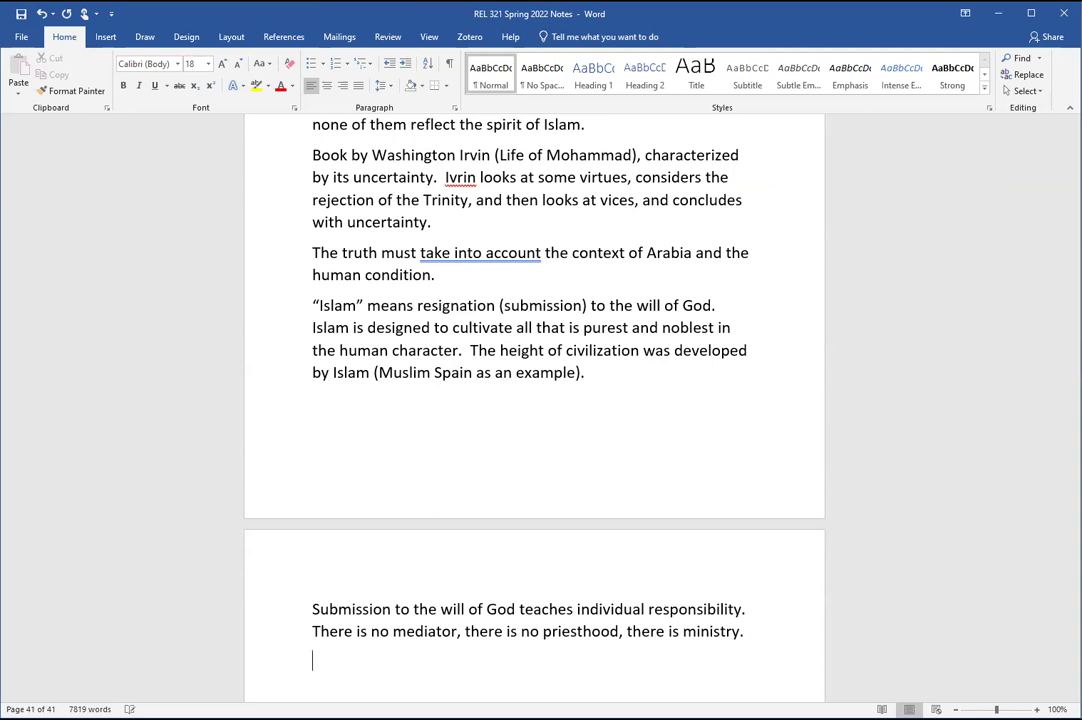
Step: Add a new paragraph reading "Islam gives perfect equality. Recognizing only the fatherhood of God and the brotherhood of man."
text(Islam gives )
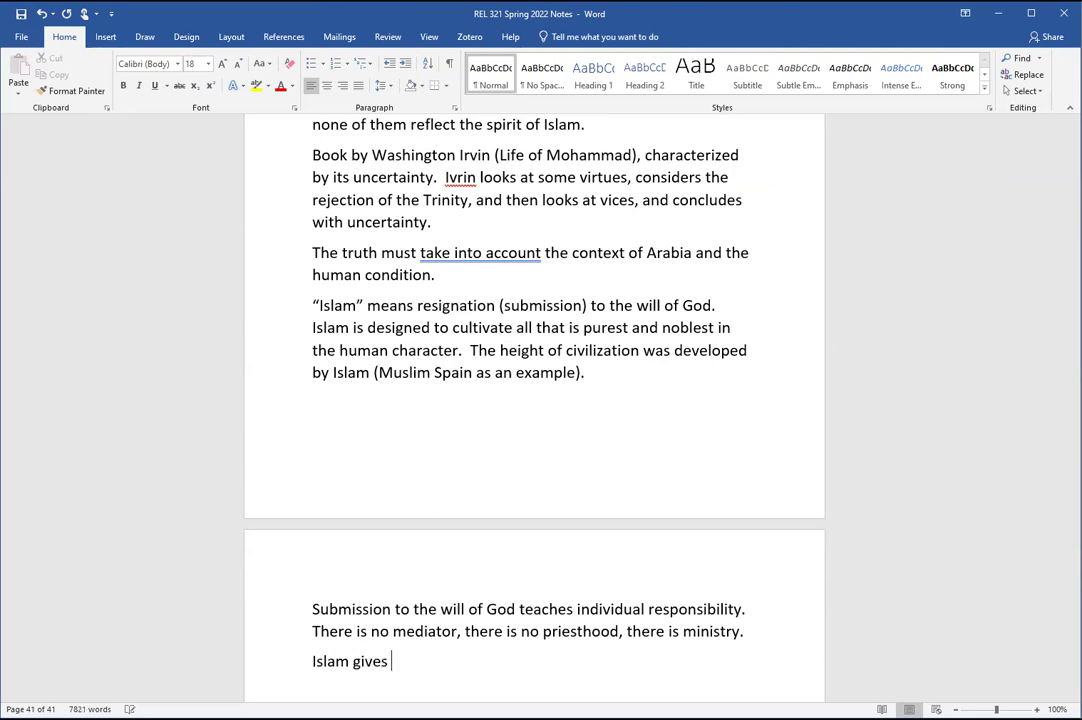
text(perfect equality)
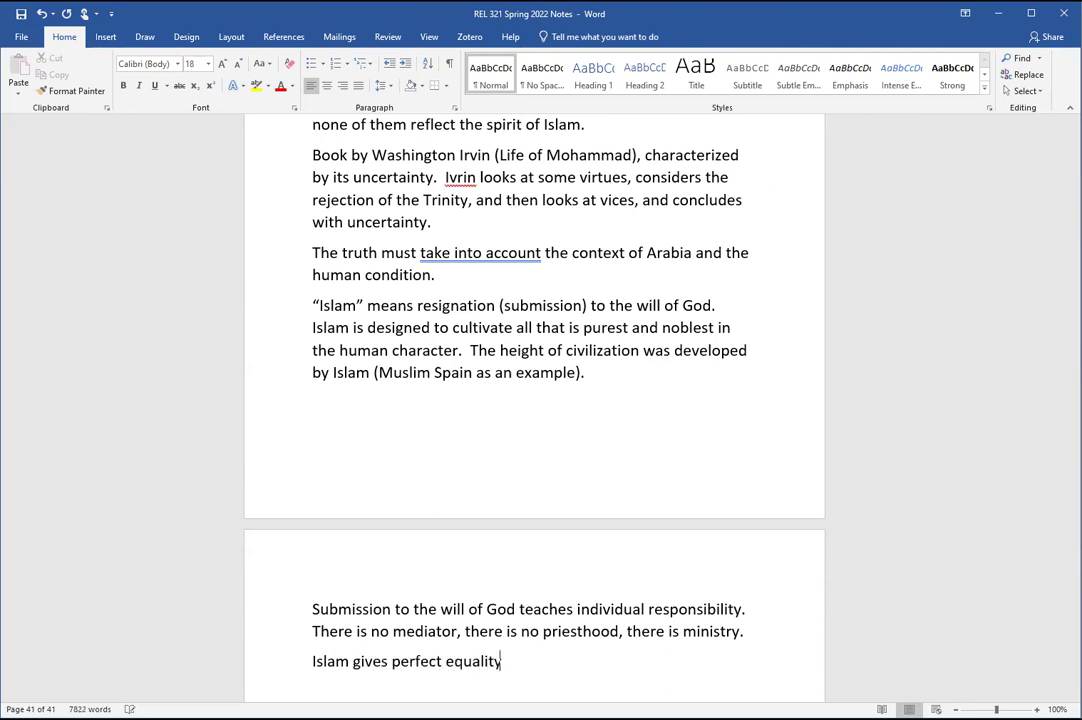
text(.  REcognziing )
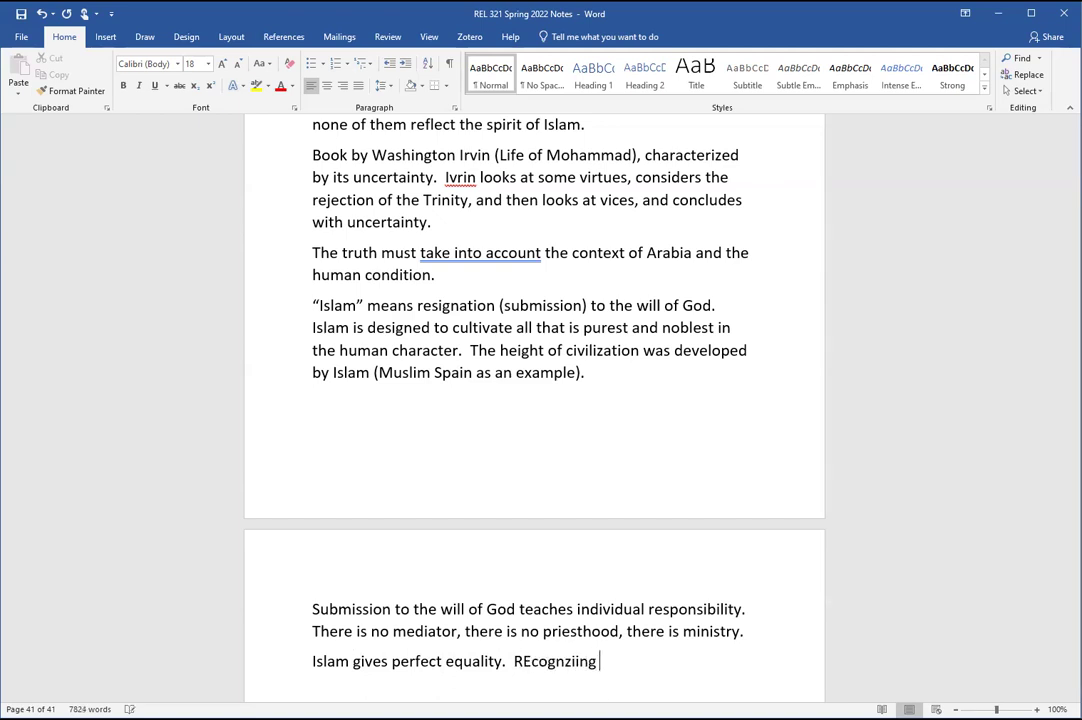
text(only the fatherhood of )
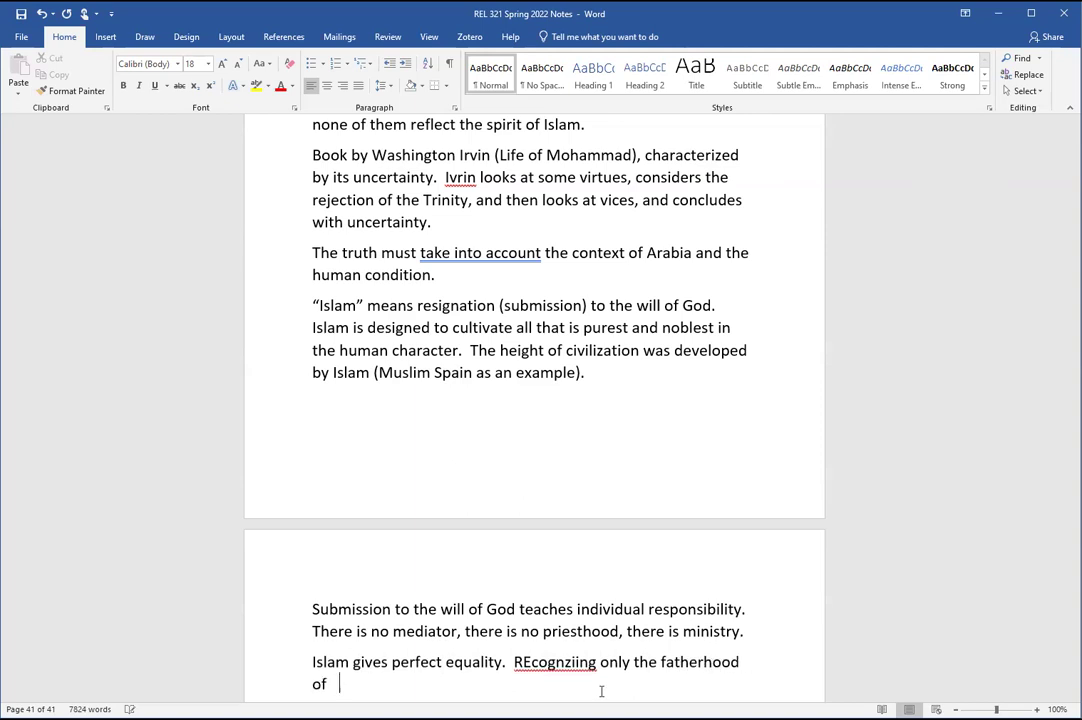
text(God and the brother)
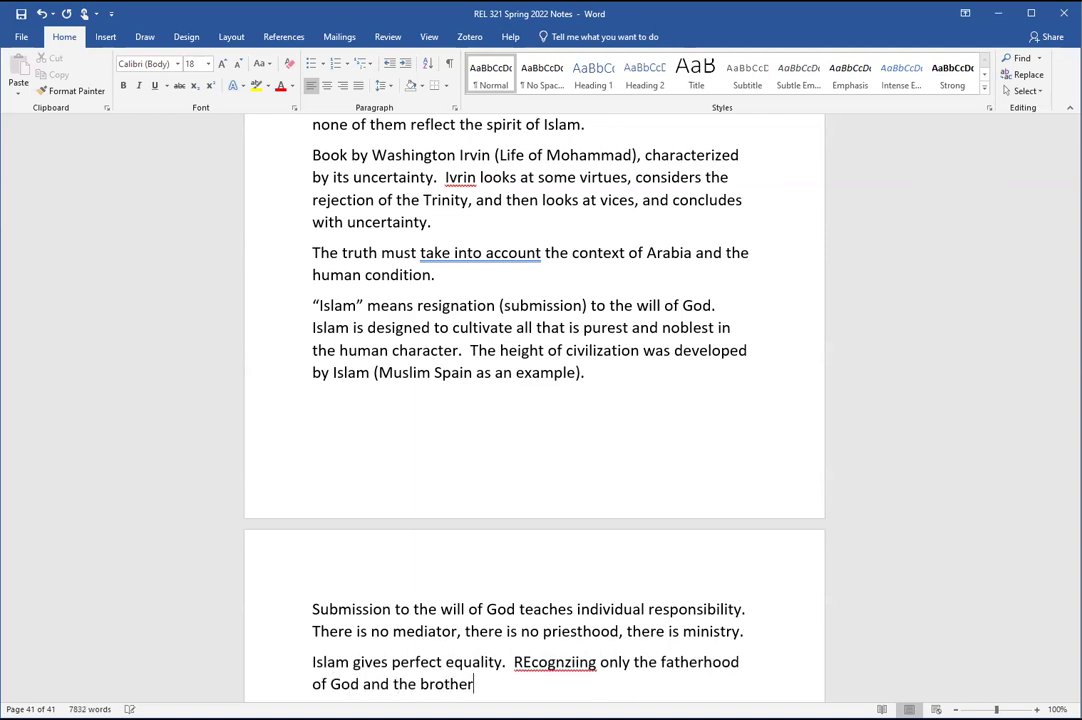
text(hood of man.)
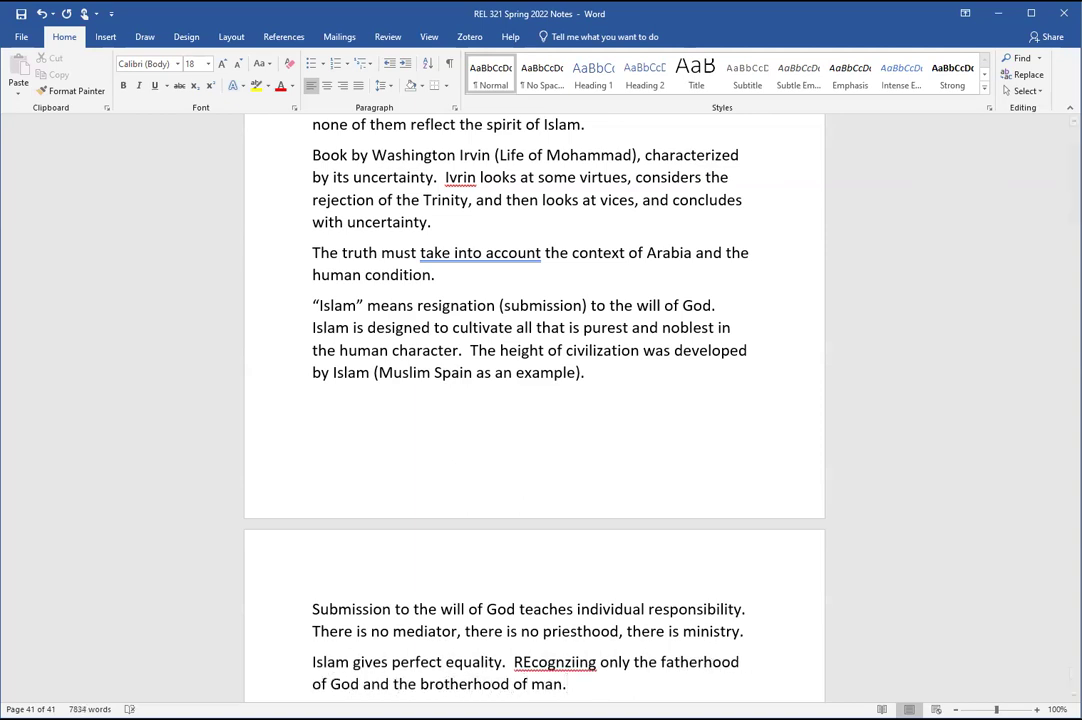
right_click(555, 662)
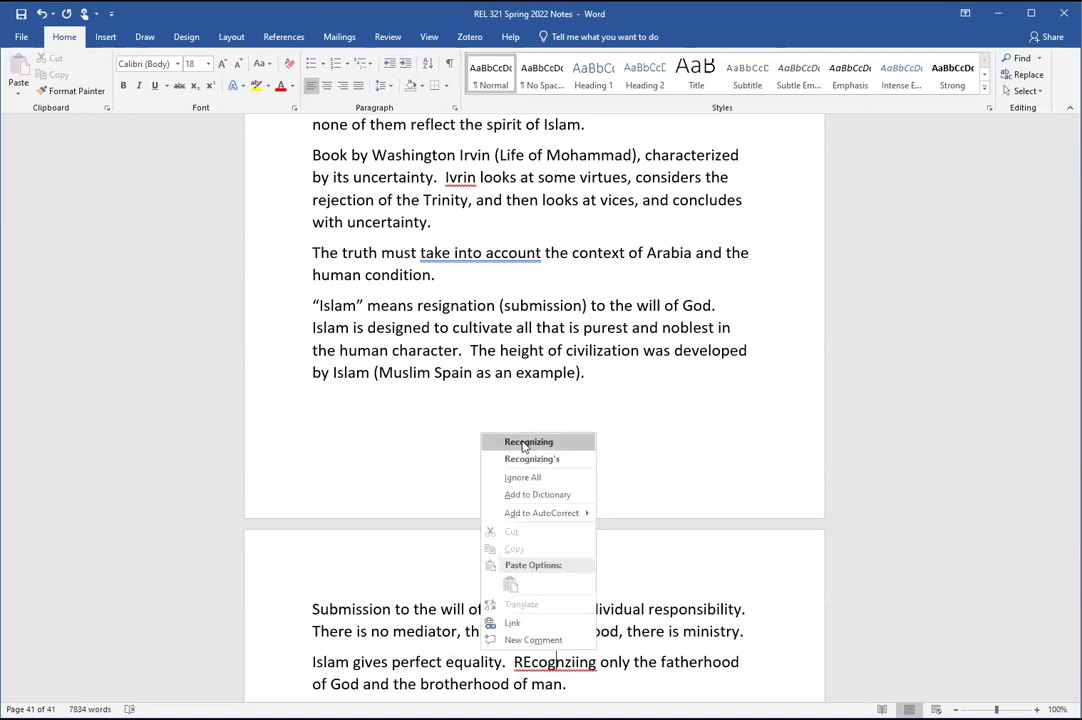
click(524, 442)
Step: Add a new paragraph after the equality notes reading "Clarifying misconceptions about Islam."
scroll(592, 442, down, 4)
click(594, 416)
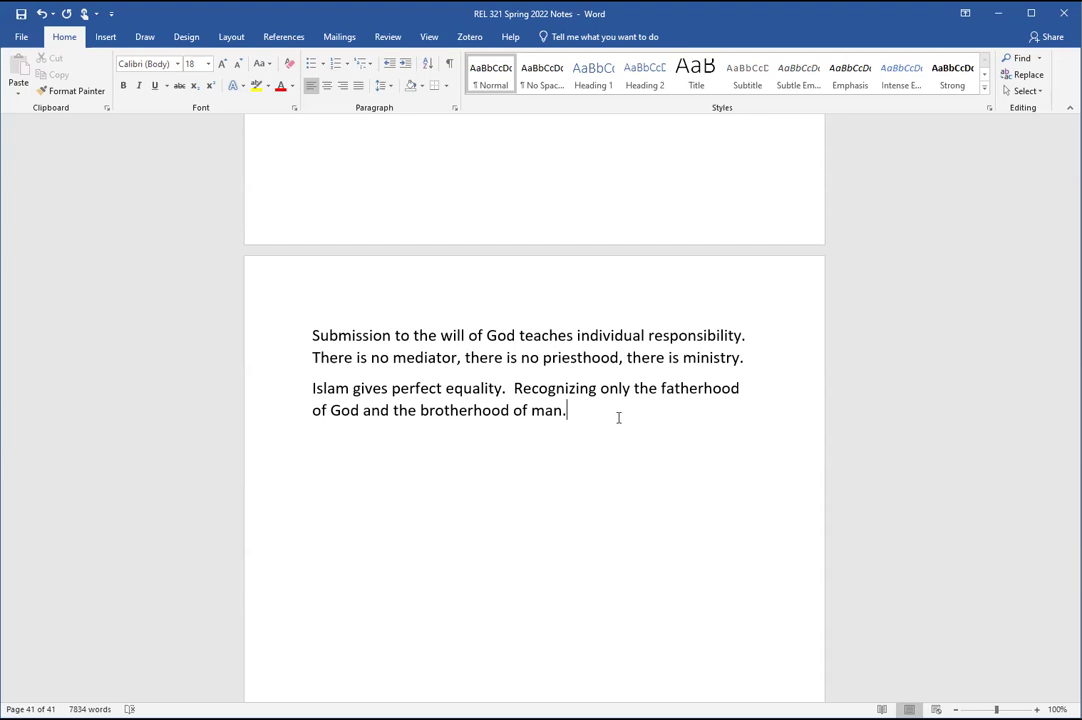
key(Return)
text(Calli)
key(BackSpace)
key(BackSpace)
key(BackSpace)
key(BackSpace)
text(larifying miscooncep)
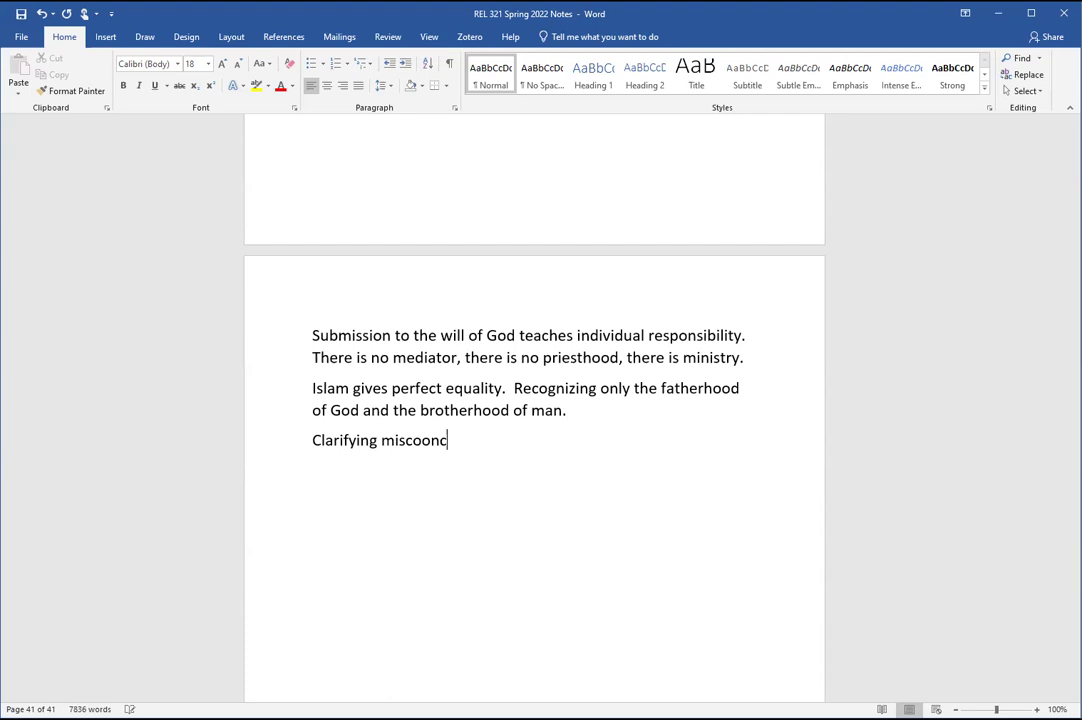
key(BackSpace)
key(BackSpace)
key(BackSpace)
key(BackSpace)
key(BackSpace)
text(nceptions about Islam)
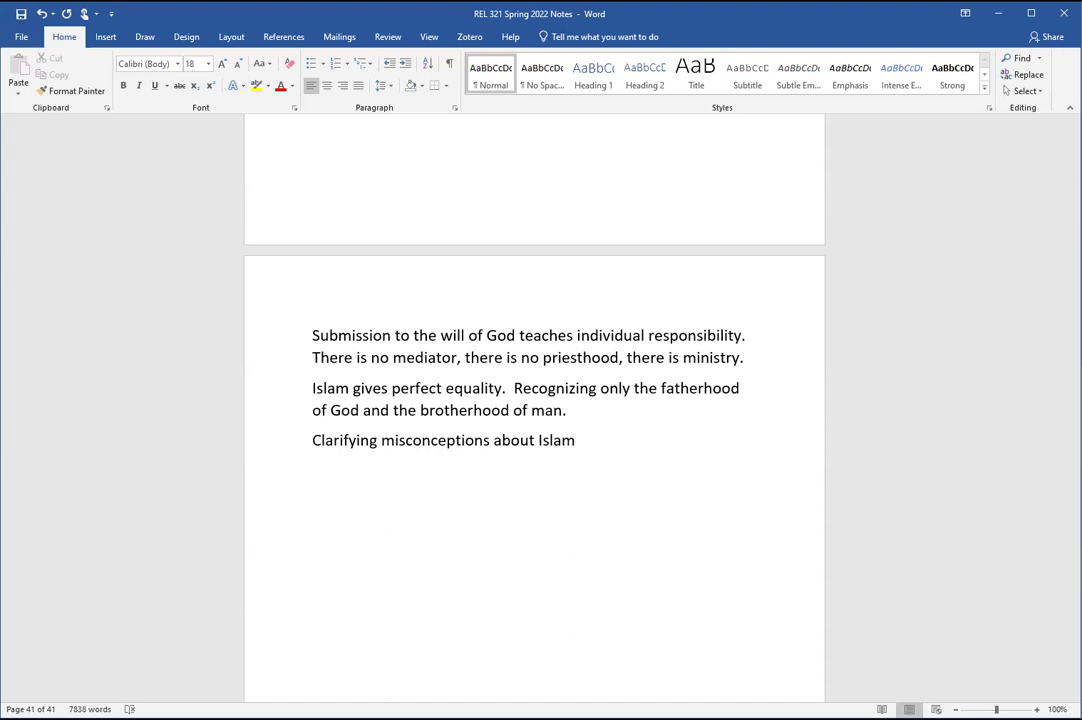
text(.)
key(BackSpace)
key(BackSpace)
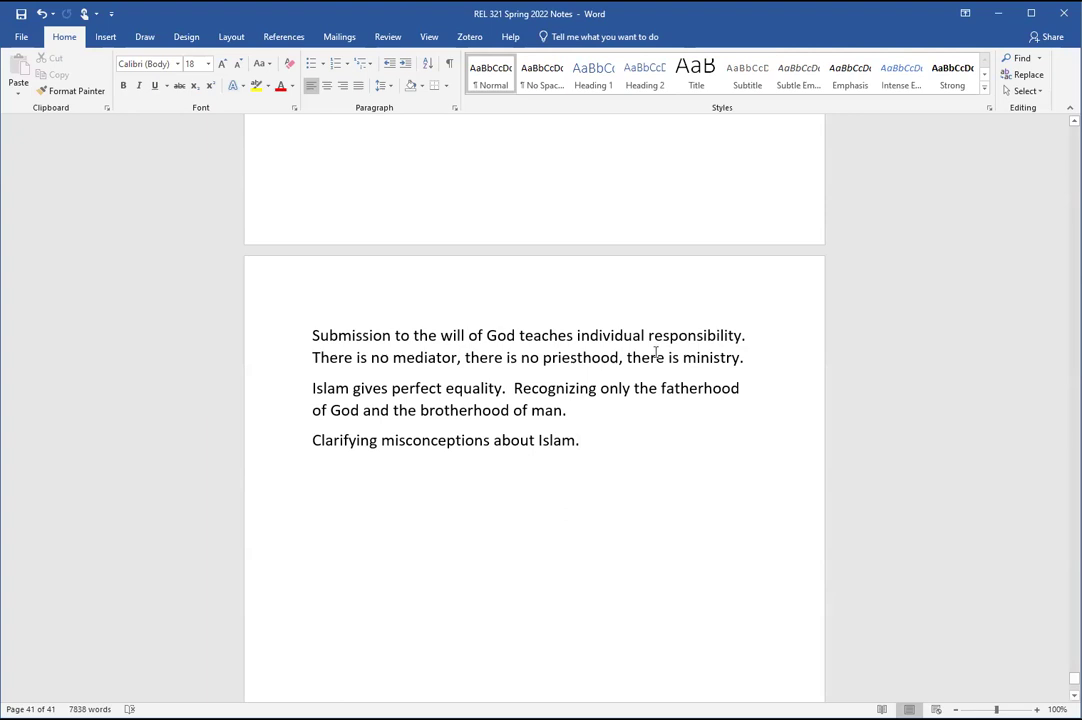
Step: Add a new paragraph reading "The inscription on the Dome of the Rock: God is one, God is not begotten nor begets, God has not cohort."
double_click(415, 357)
click(621, 437)
key(Return)
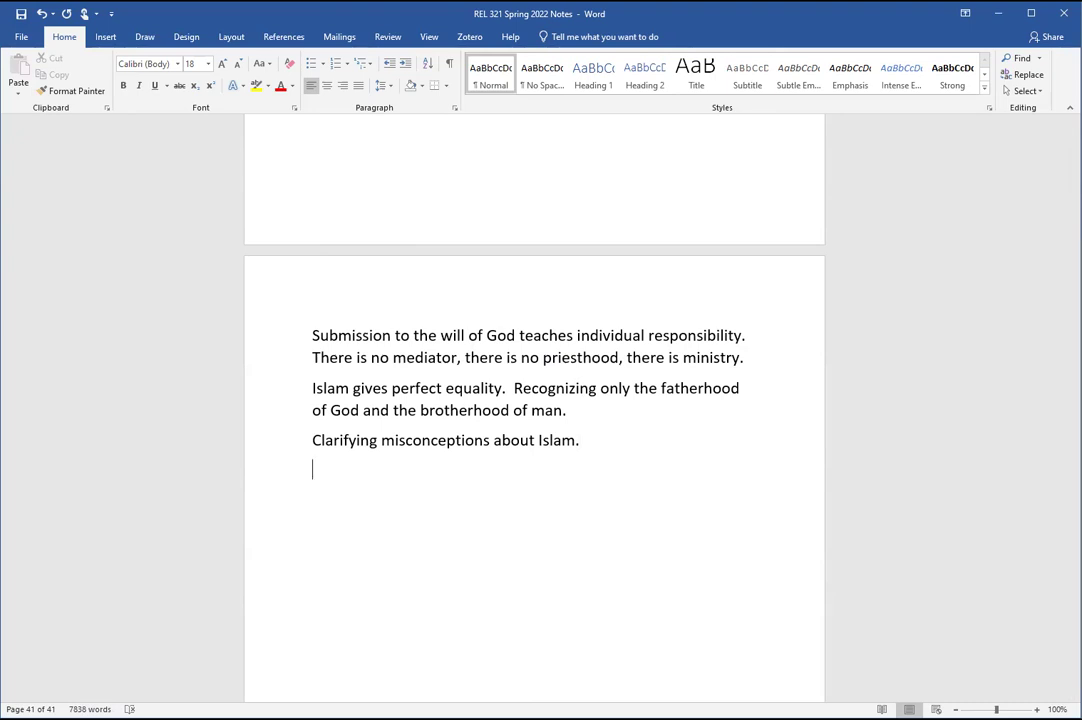
text(The inscrip)
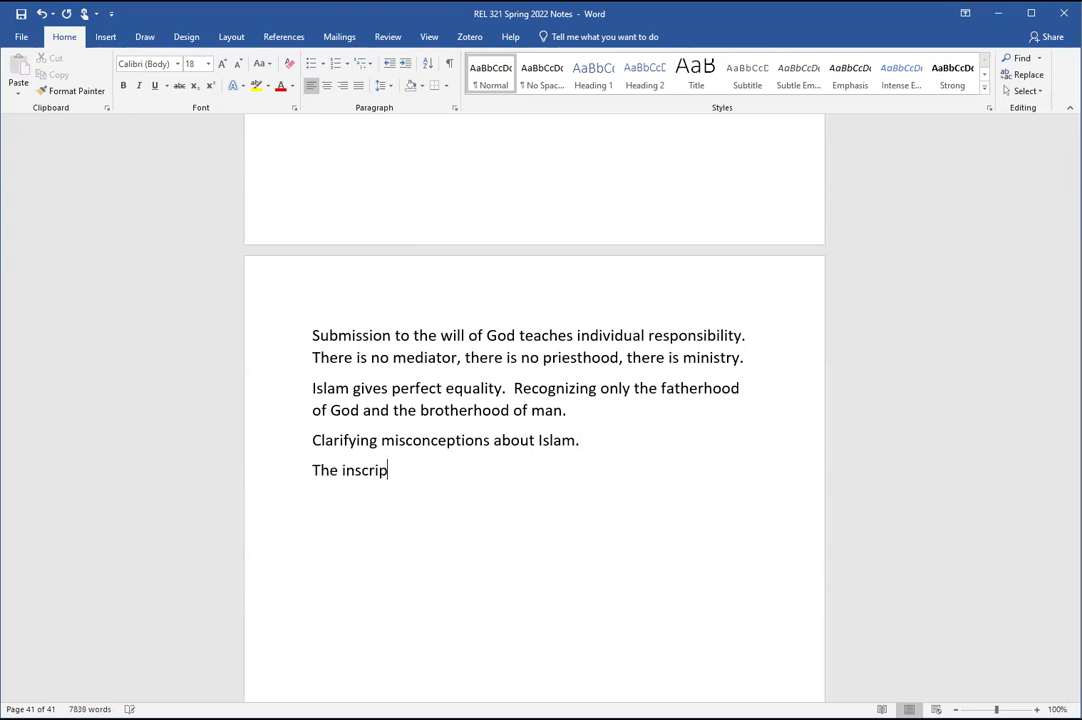
text(tion on the Dome of th)
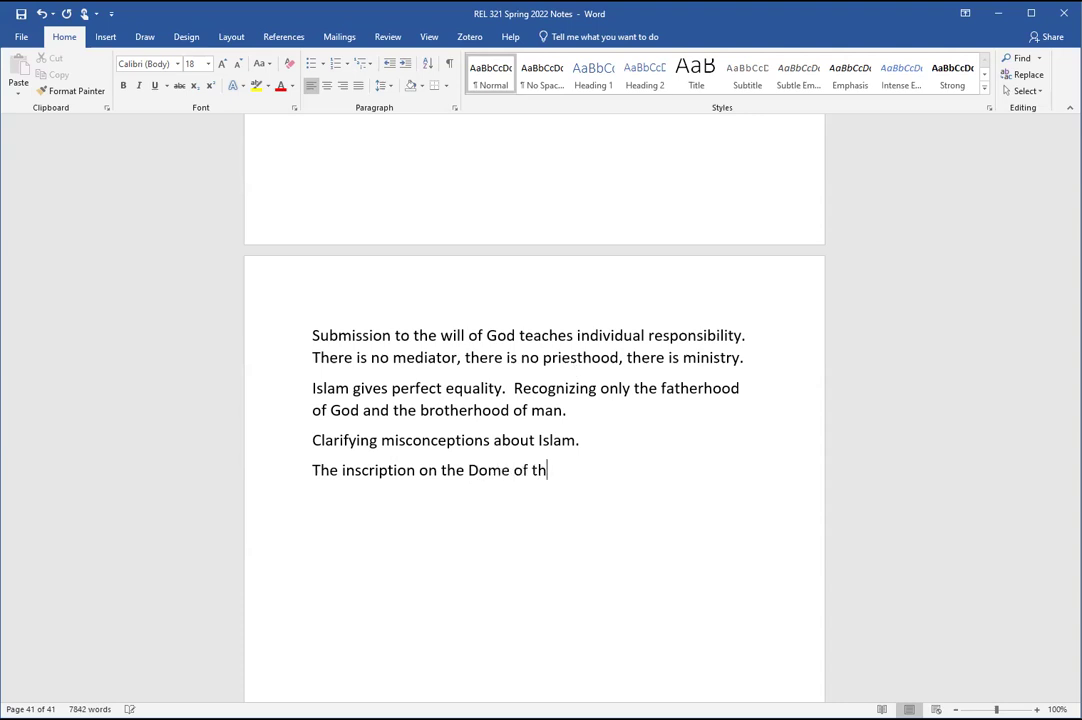
text(e Rock: God is )
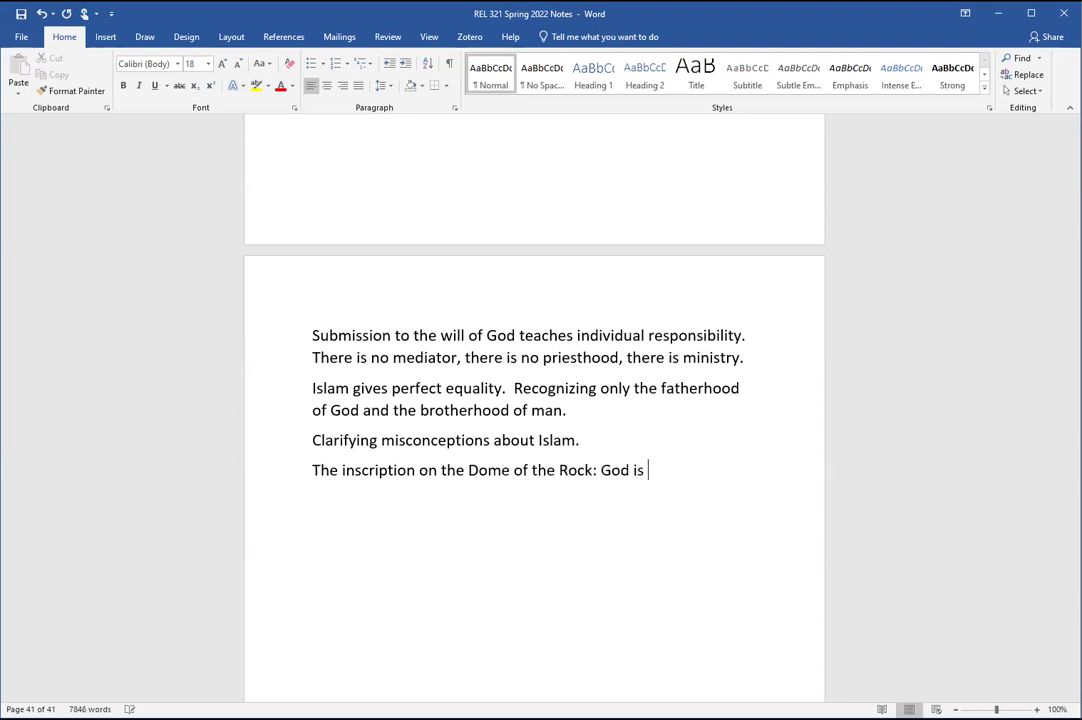
text(one, God is)
key(BackSpace)
key(BackSpace)
text(is not )
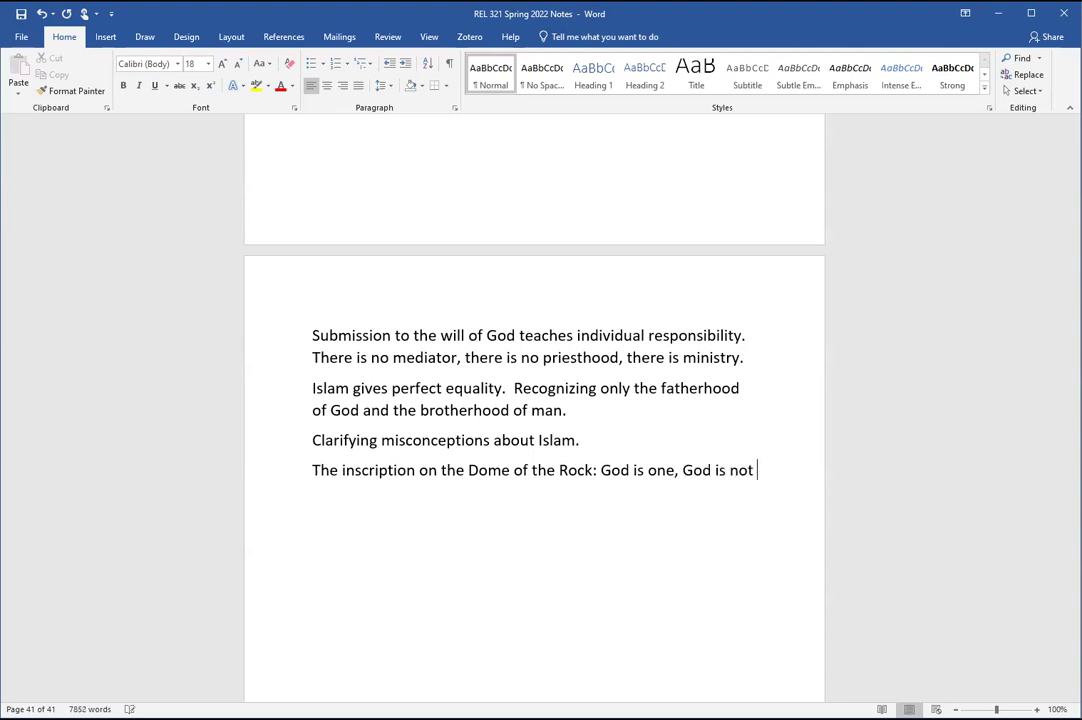
text(begott)
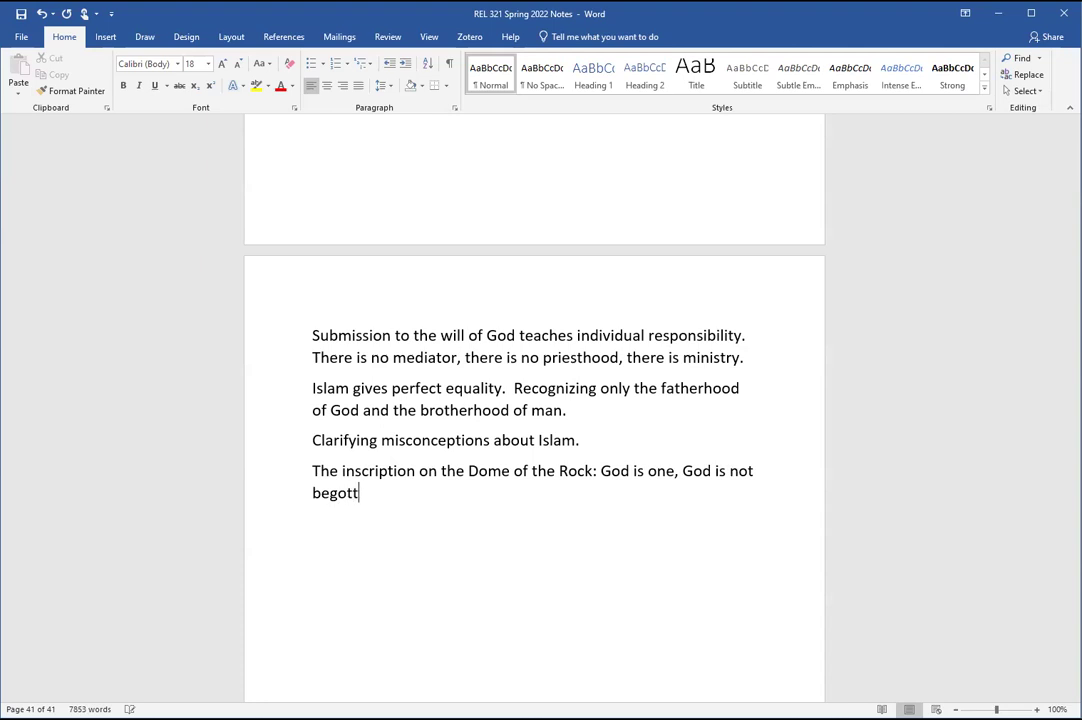
text(on nor begets, God)
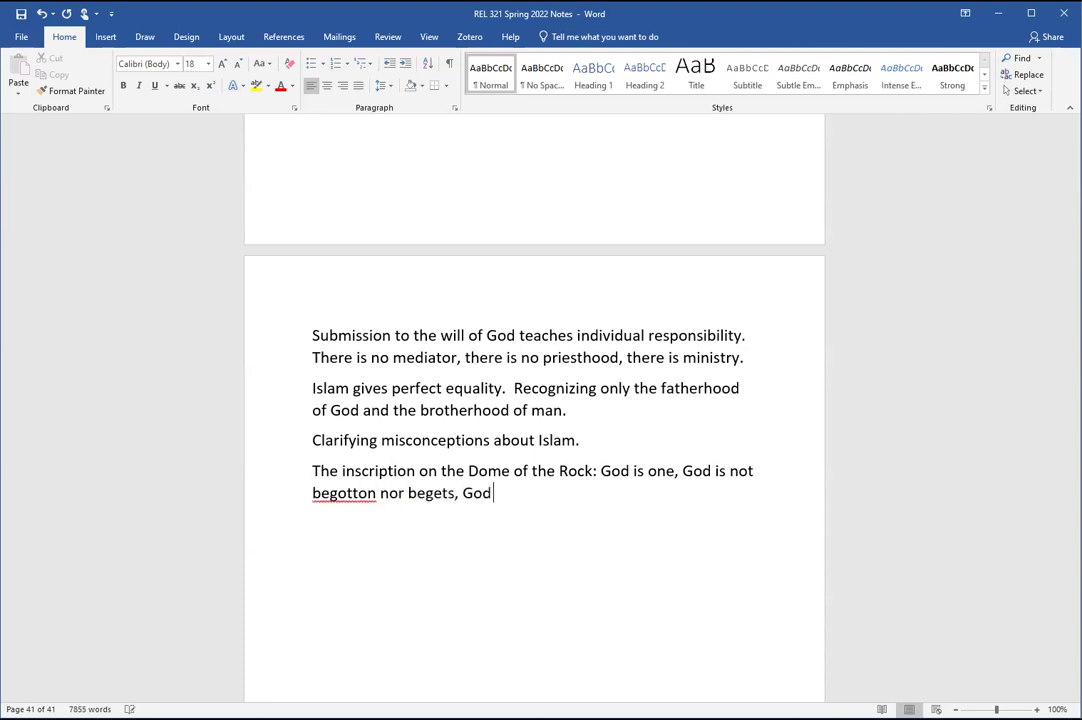
text( has not cohort.)
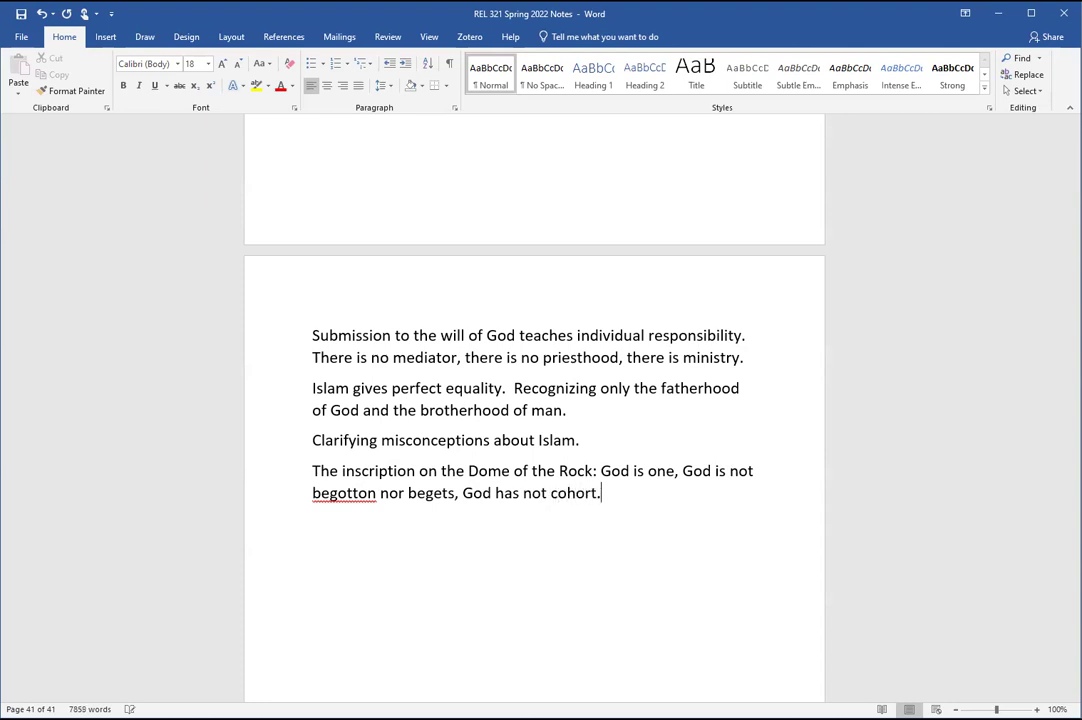
right_click(330, 493)
click(351, 517)
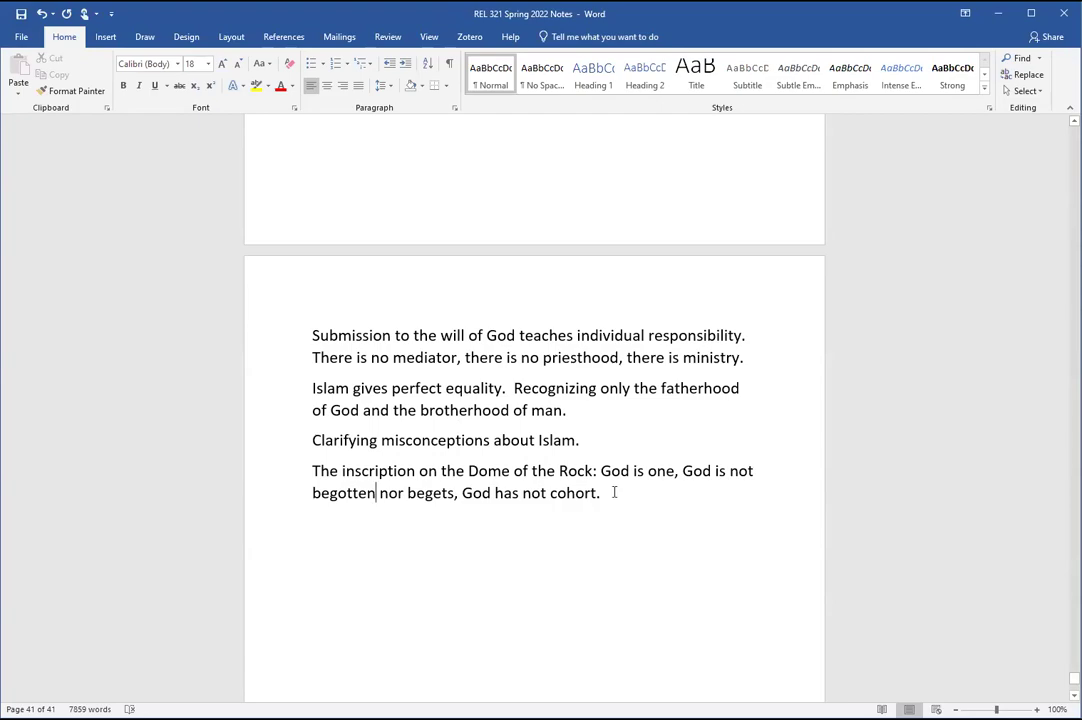
Step: Append "Contact with gnostic Christians." to the end of the paragraph about the Quran's contents, following "people of the Book."
scroll(613, 495, down, 4)
scroll(613, 500, up, 6)
scroll(613, 503, up, 15)
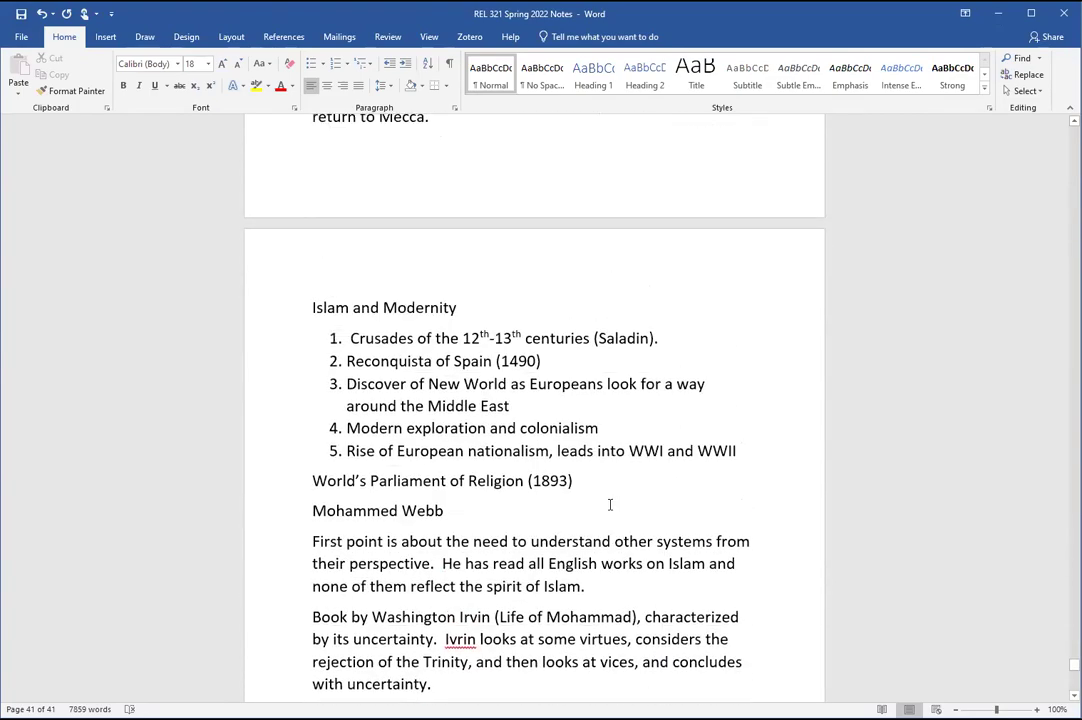
scroll(560, 485, up, 6)
scroll(511, 468, up, 2)
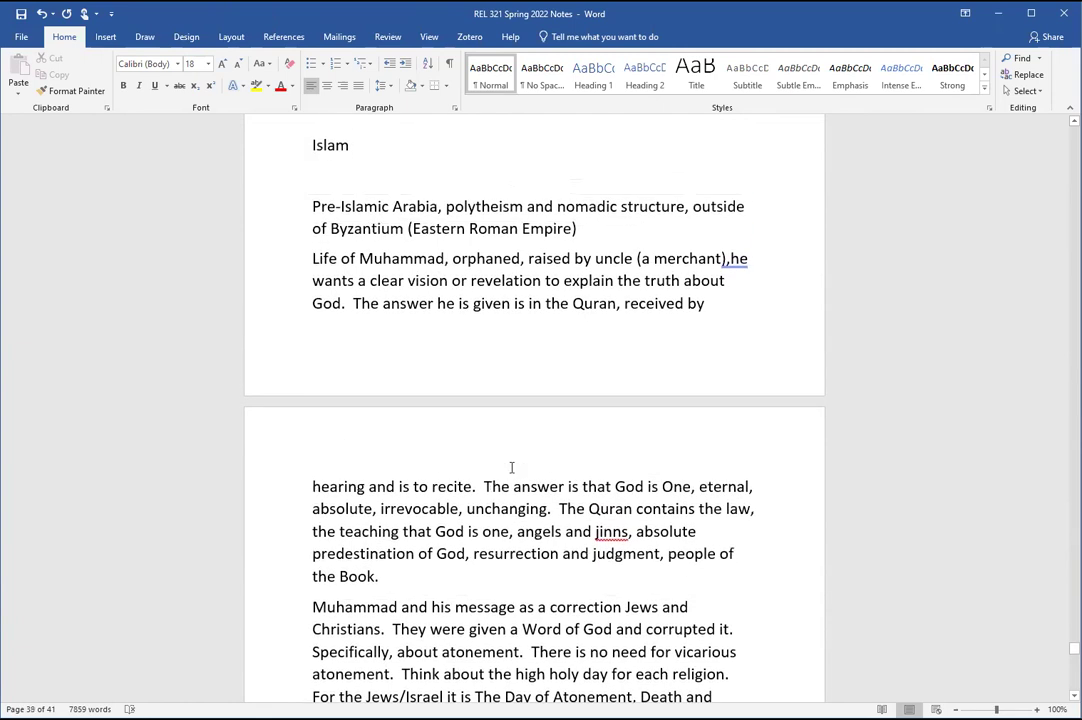
click(420, 575)
text(Conta)
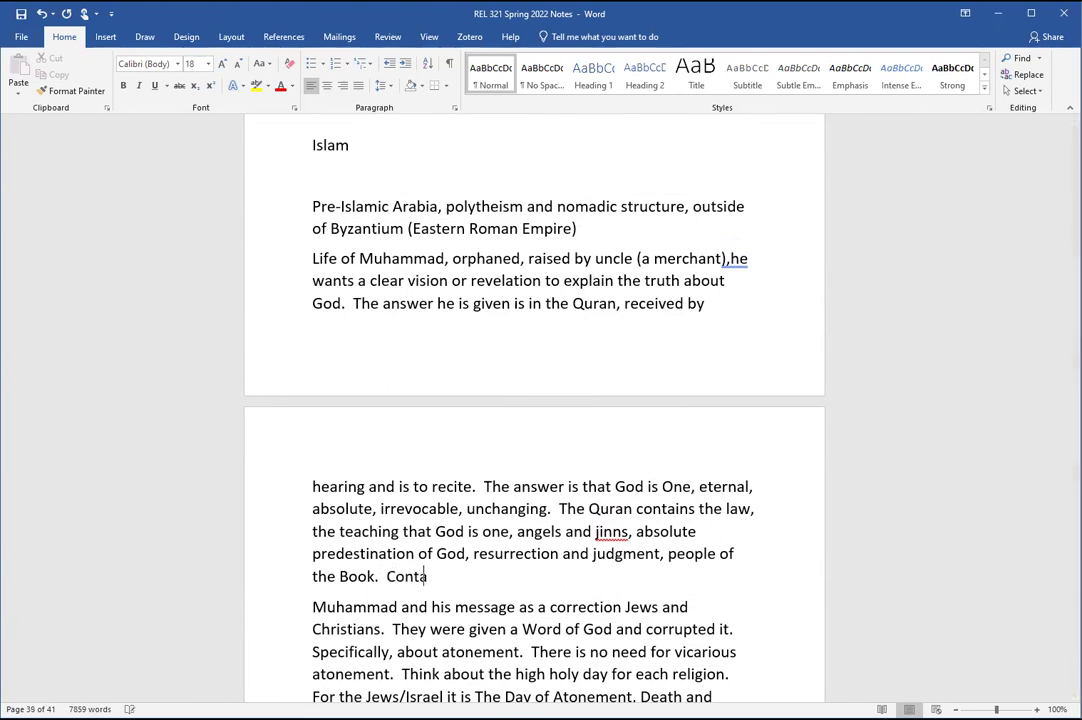
text(ct with gnostic Ch)
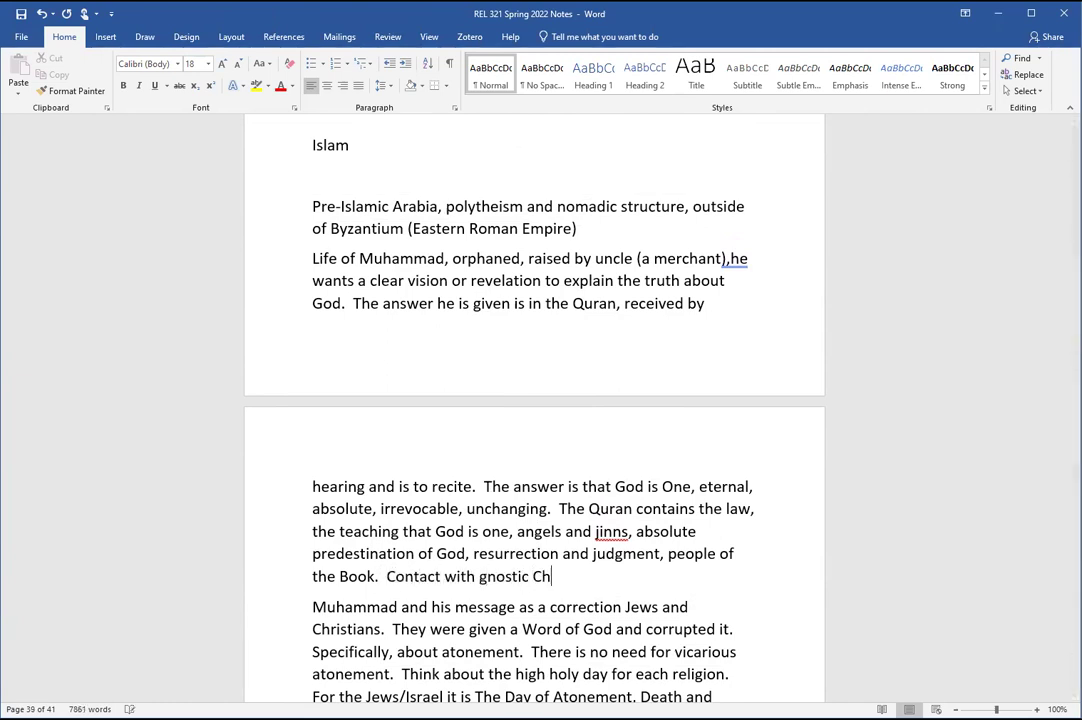
text(ristians.)
Step: Append "The building ends the Jewish Temple system." to the Dome of the Rock inscription paragraph at the document's end
scroll(406, 585, down, 1)
scroll(407, 584, down, 6)
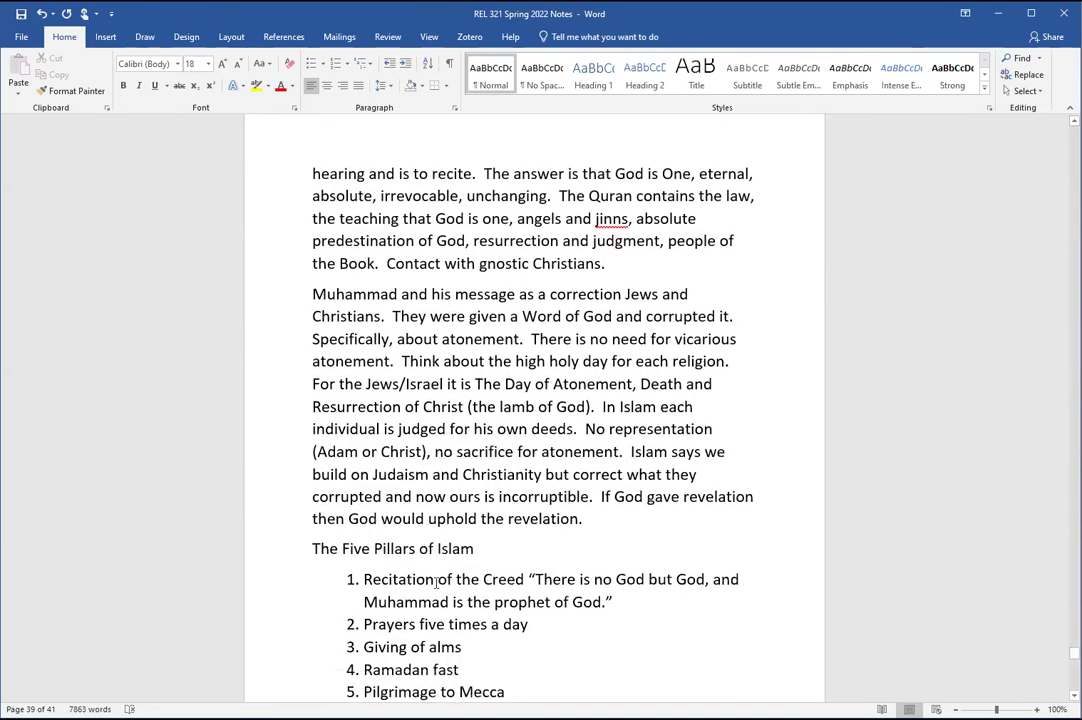
scroll(436, 585, down, 20)
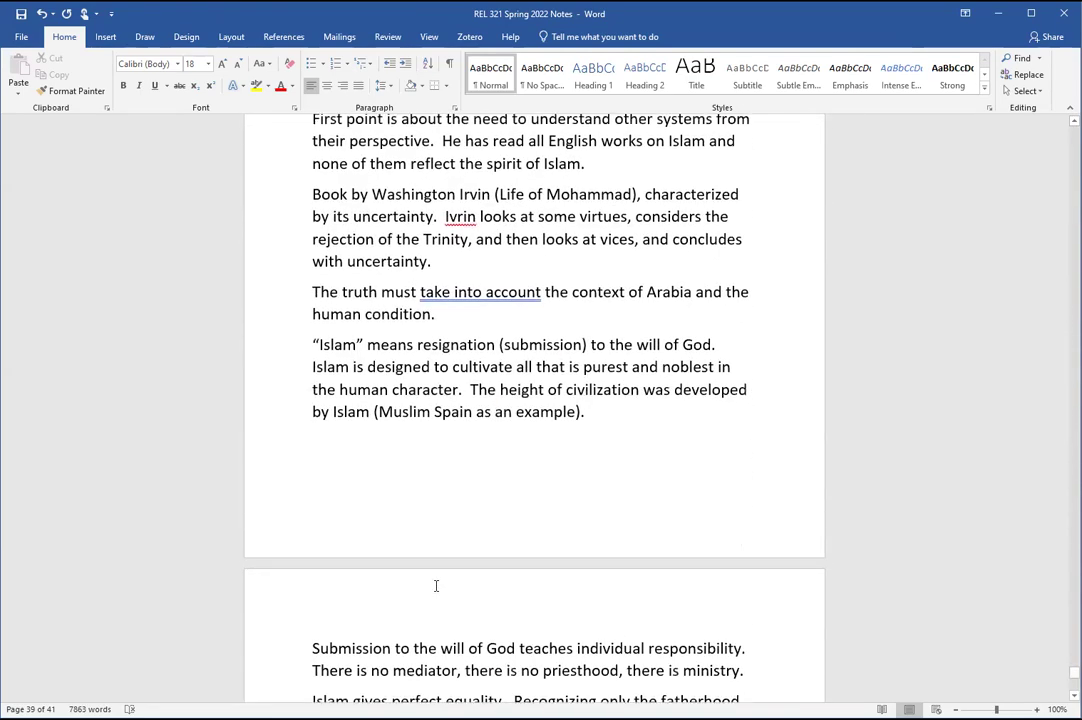
scroll(436, 585, down, 7)
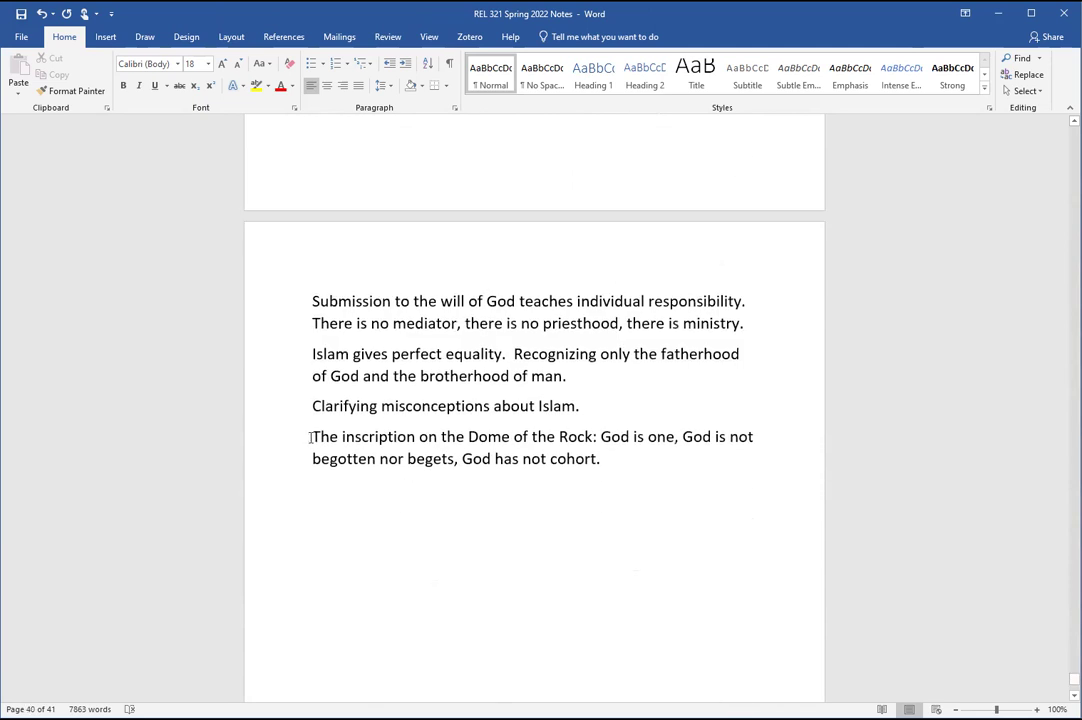
click(614, 458)
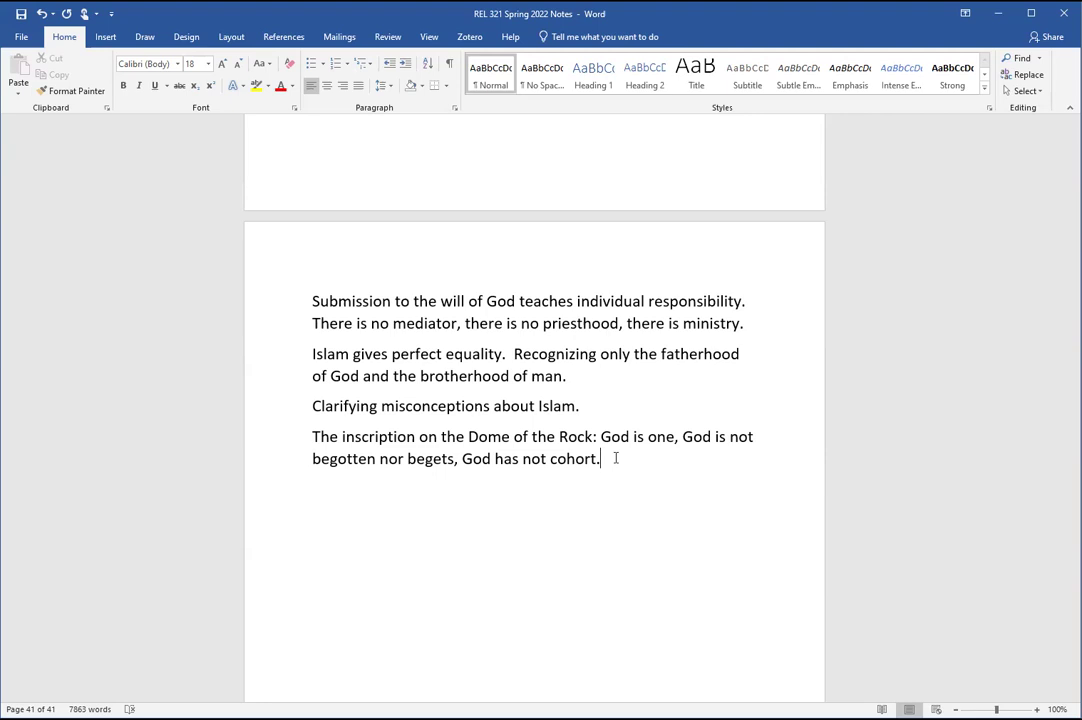
text(I)
text(The building e)
text(nds othe)
key(BackSpace)
key(BackSpace)
key(BackSpace)
key(BackSpace)
text(the Jewish )
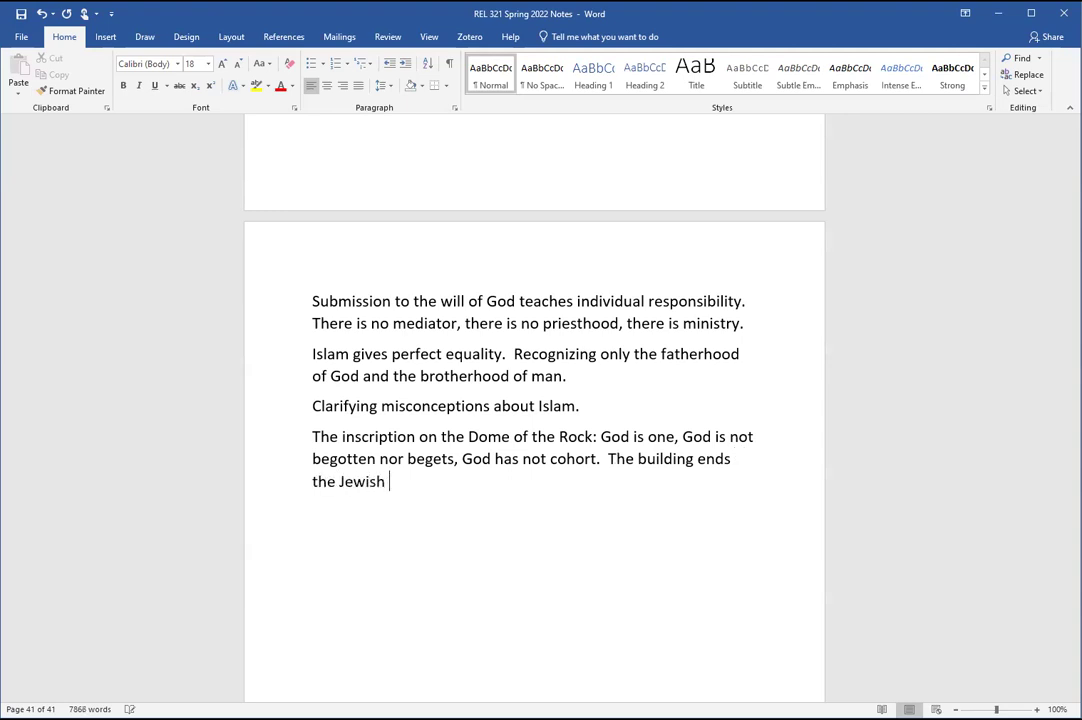
text(Temple system.  )
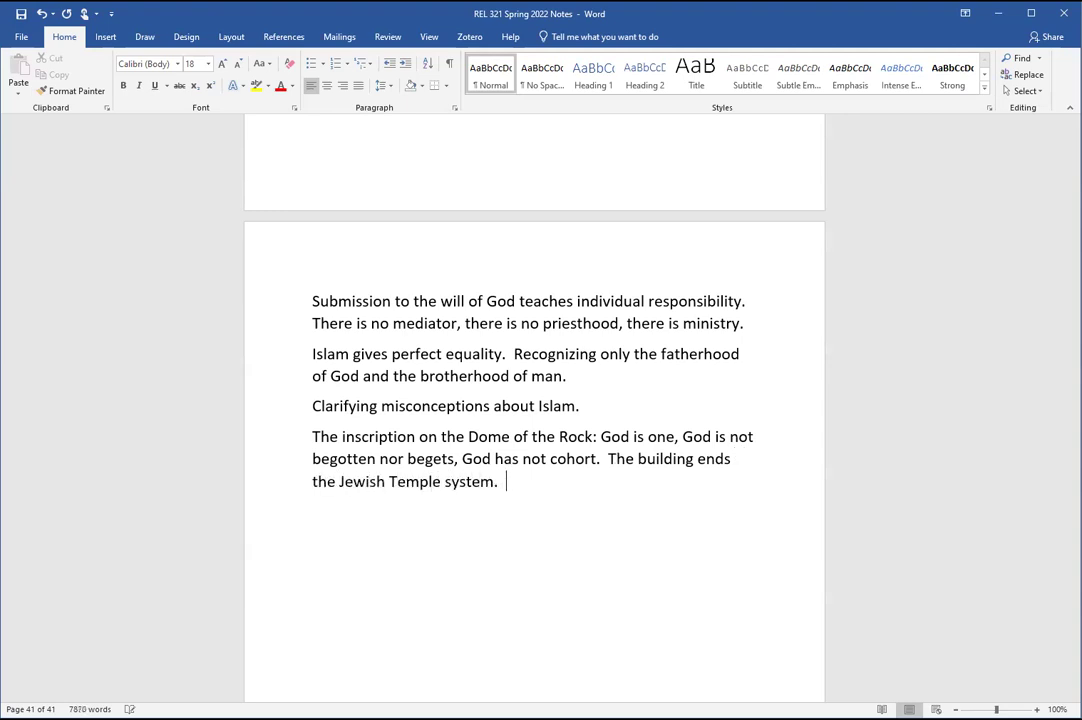
Step: Continue the Dome of the Rock paragraph with "And it declares the Christian system false."
text(Ard it declare)
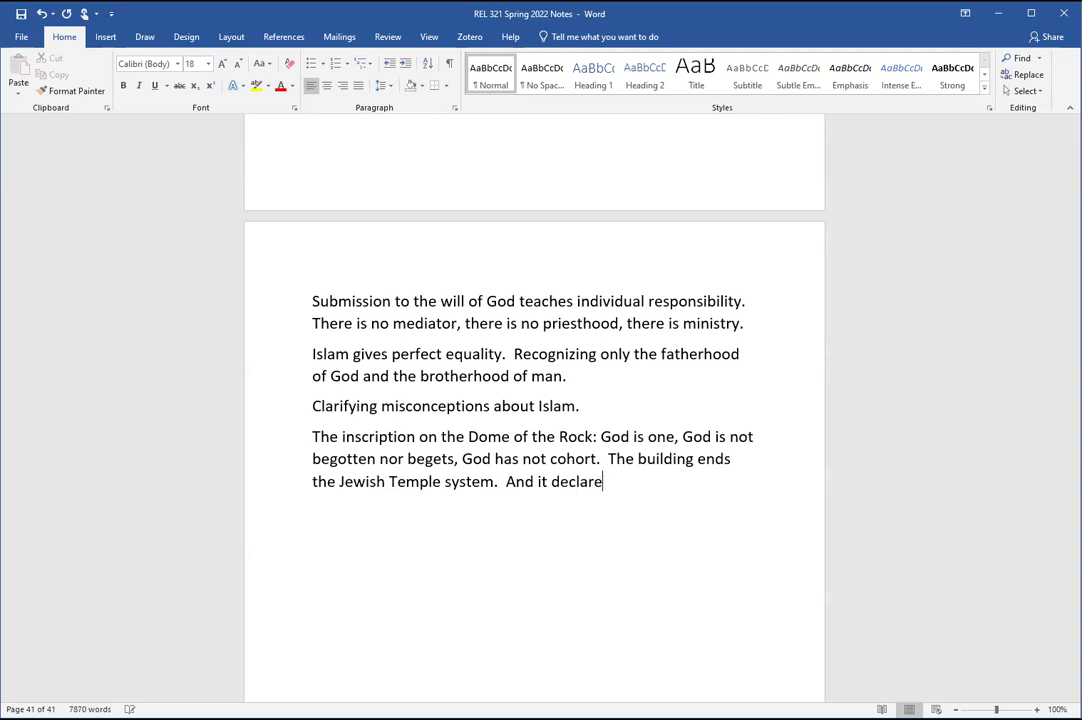
text(s the Christian )
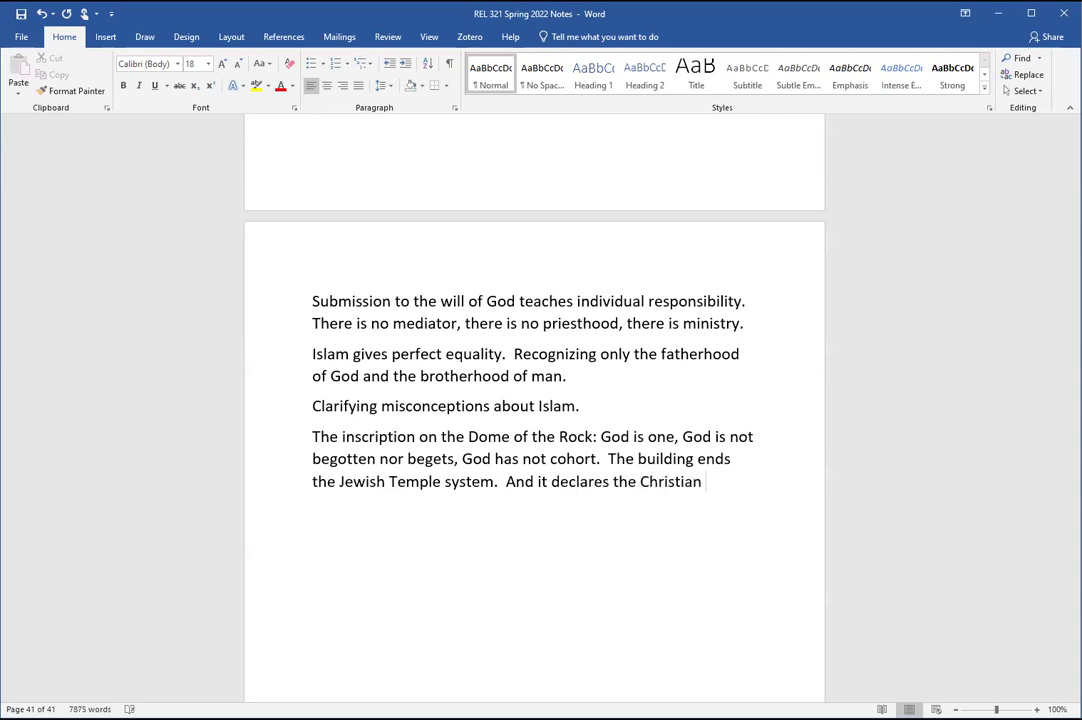
text(system false.)
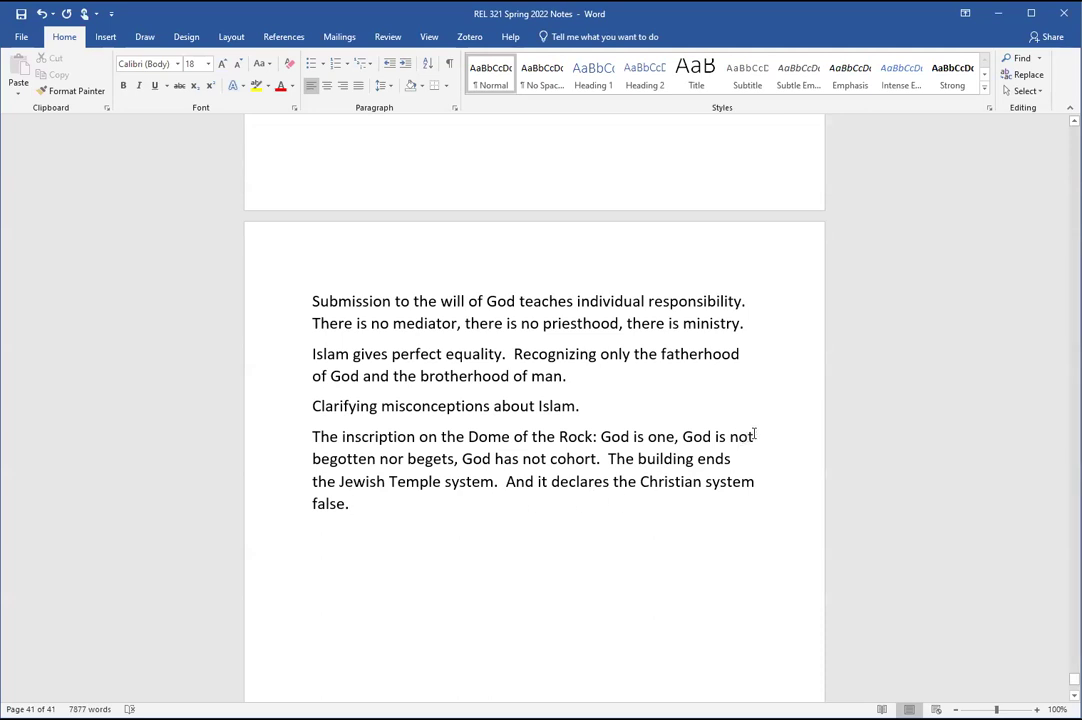
Step: Select the inscription's wording in the Dome of the Rock paragraph for emphasis, followed by the whole paragraph
drag(756, 436, 686, 439)
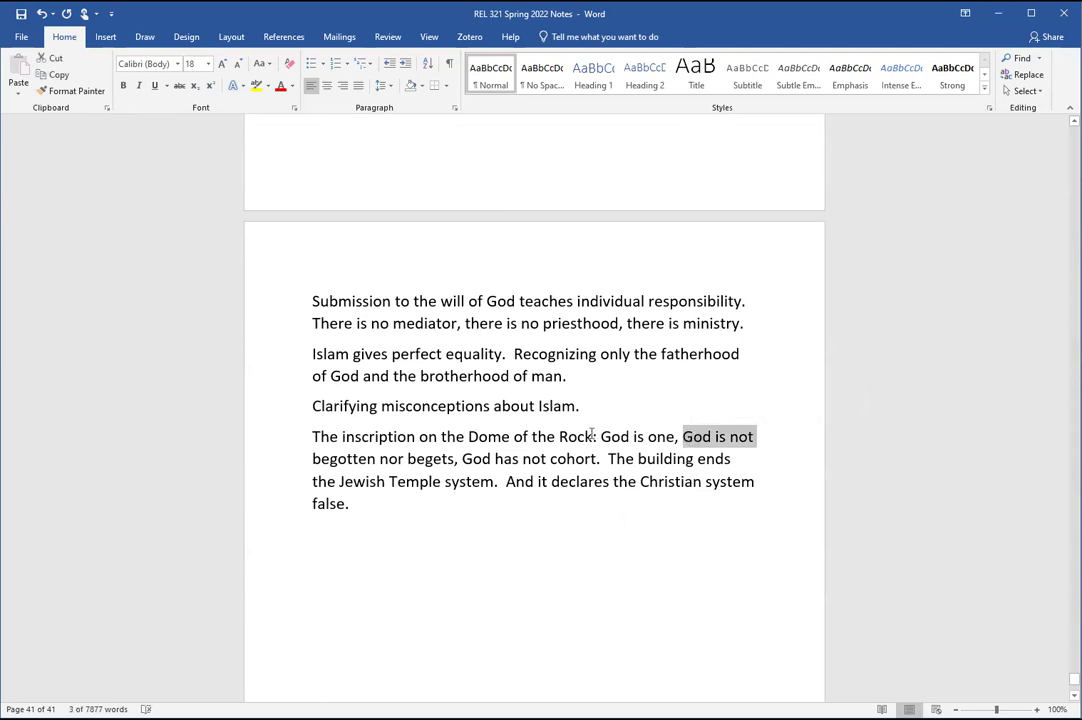
drag(599, 436, 604, 455)
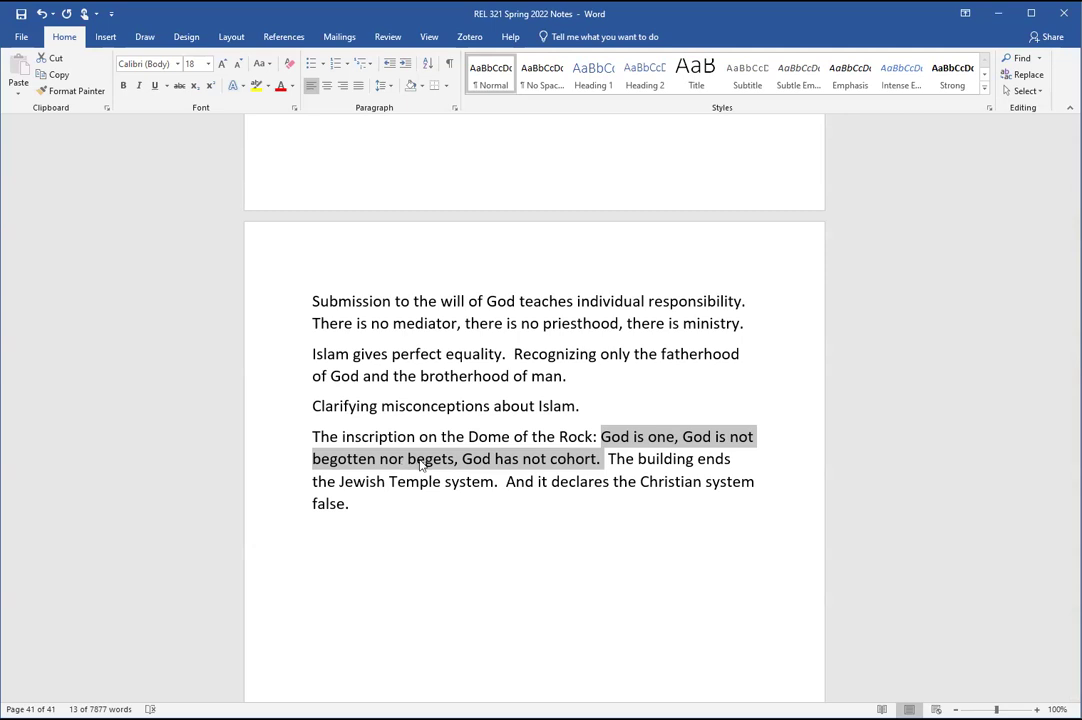
click(313, 458)
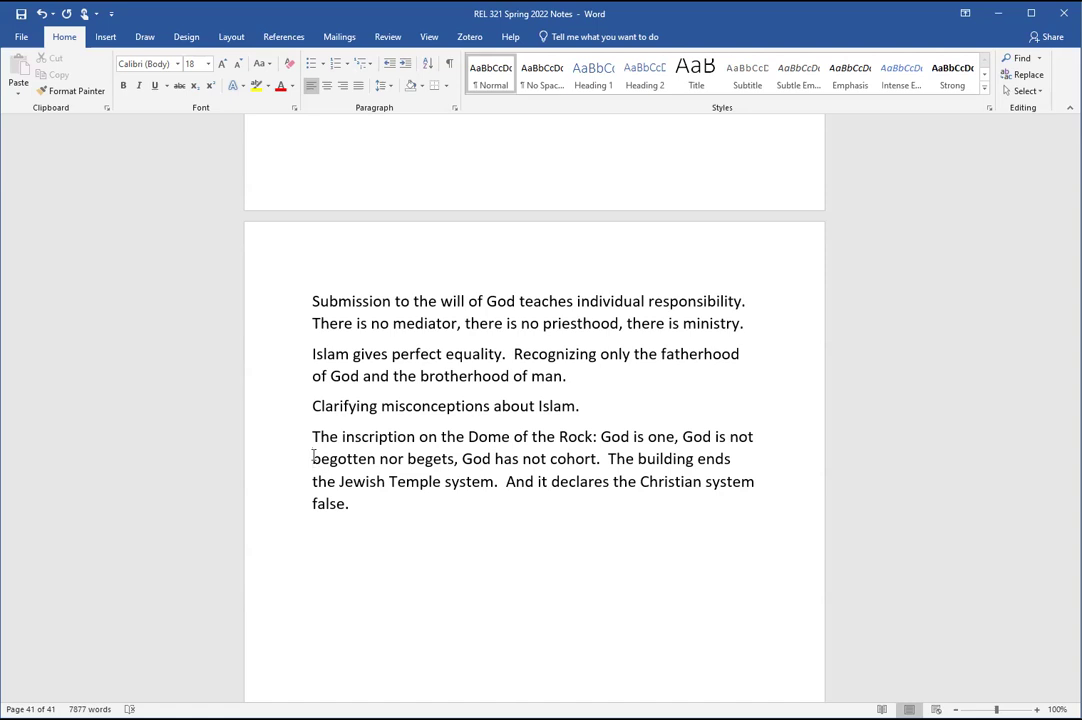
click(378, 502)
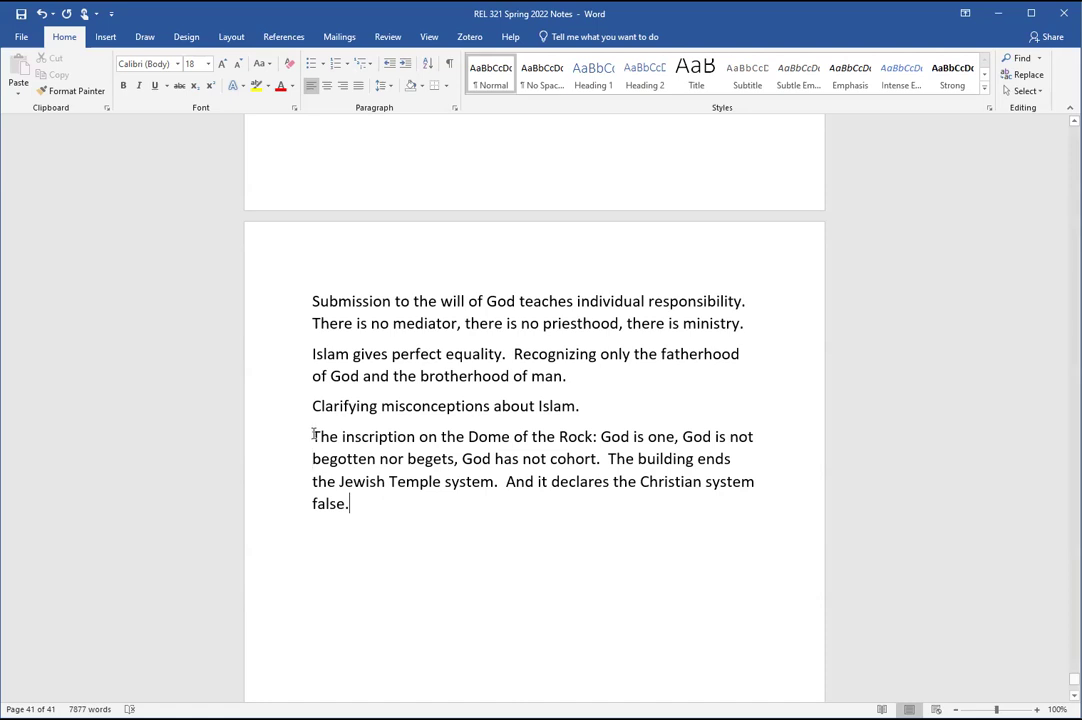
drag(306, 438, 356, 492)
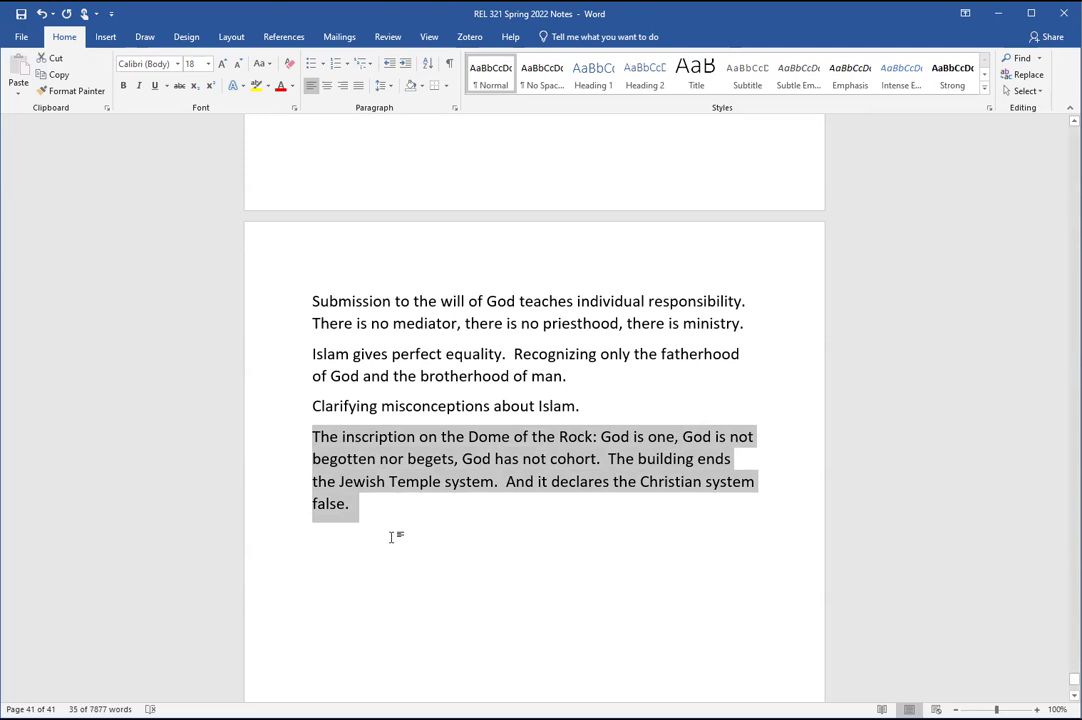
Step: Add a new paragraph reading "Continuing division: Do we need vicarious atonement? Jews and Chrsitians yes, Islam no."
click(391, 537)
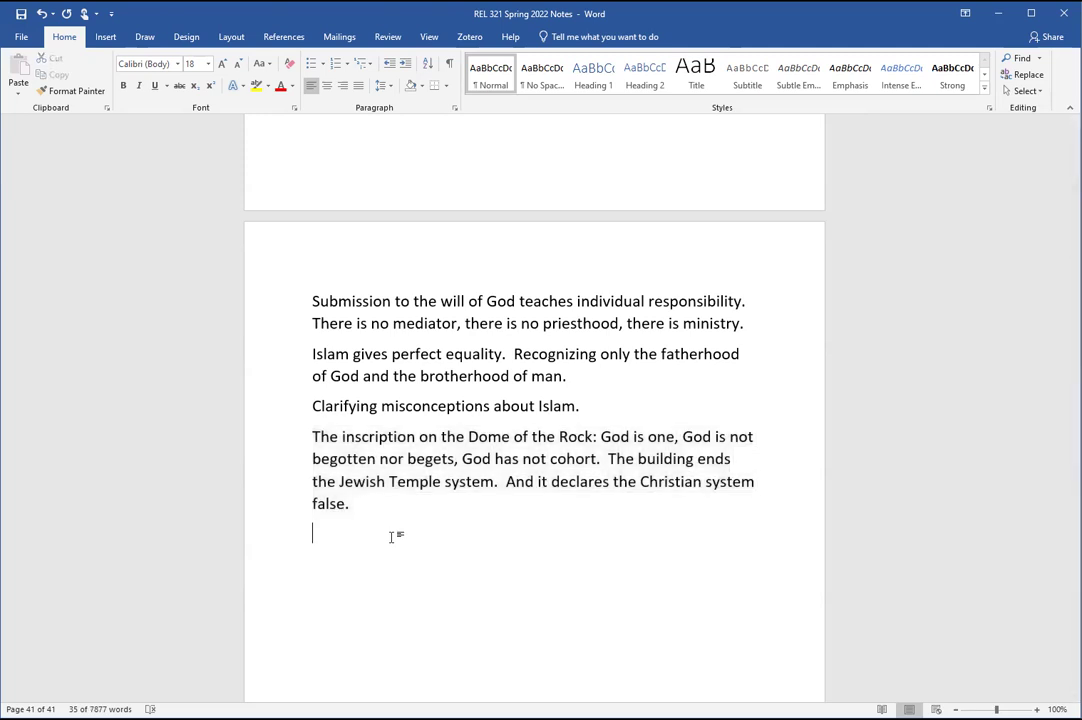
text(Co)
key(BackSpace)
text(ontinuing division: )
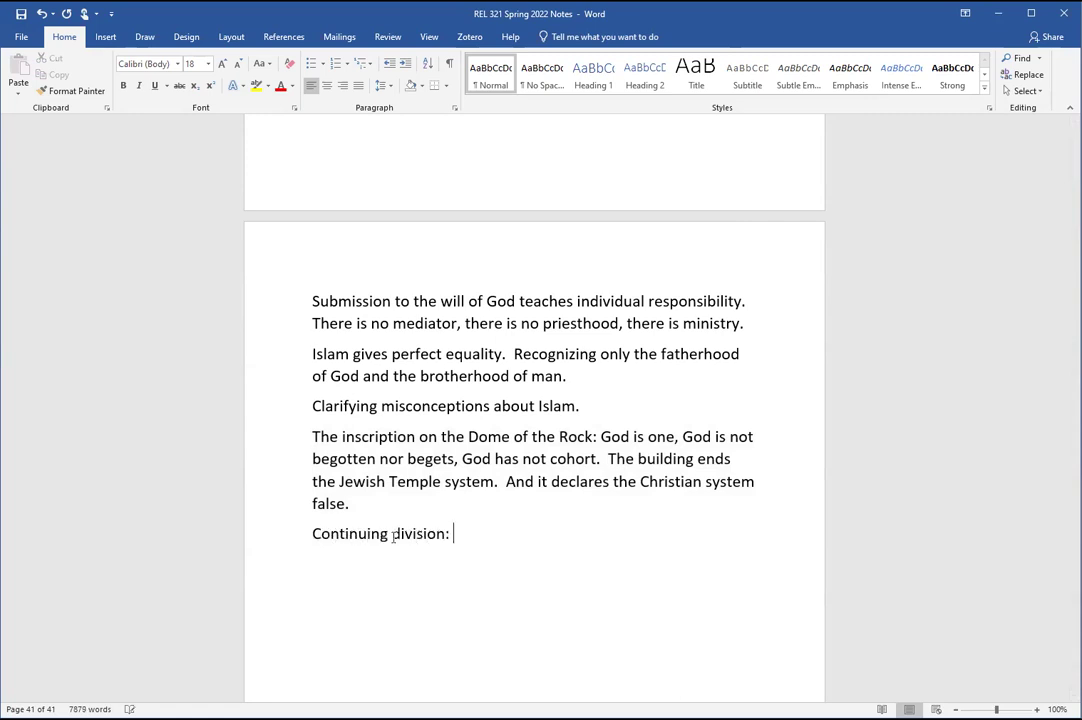
text(Do we need vicarious atonement? Jews and Chrsitians yes)
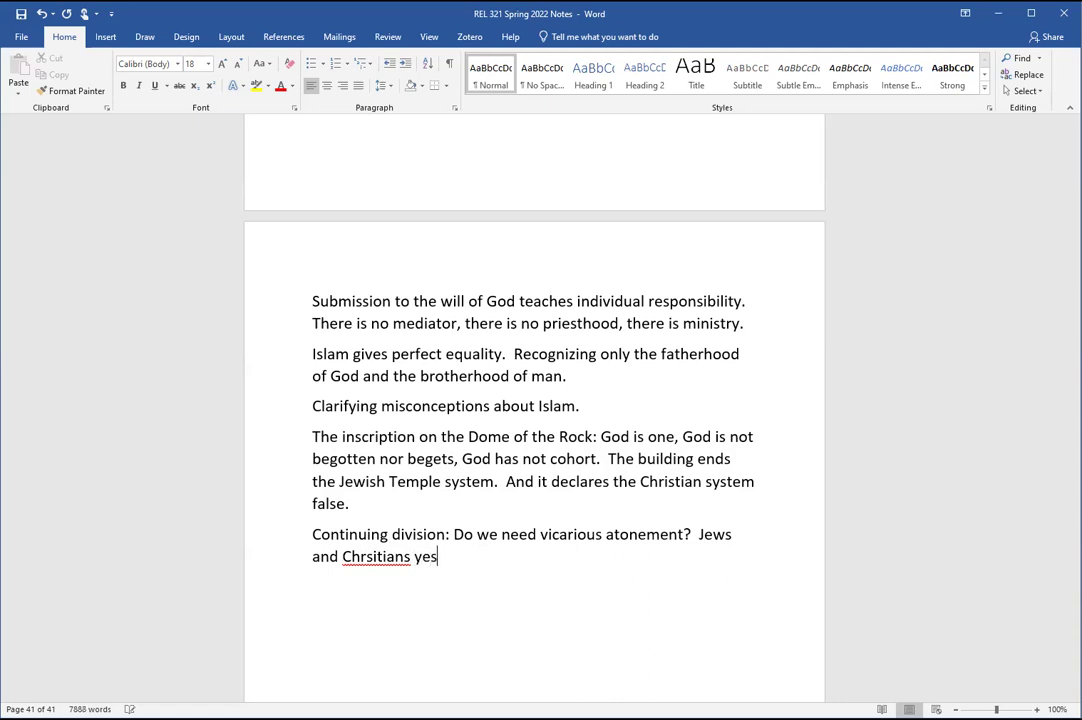
text(, isa)
key(BackSpace)
key(BackSpace)
key(BackSpace)
text(Islam no.  ()
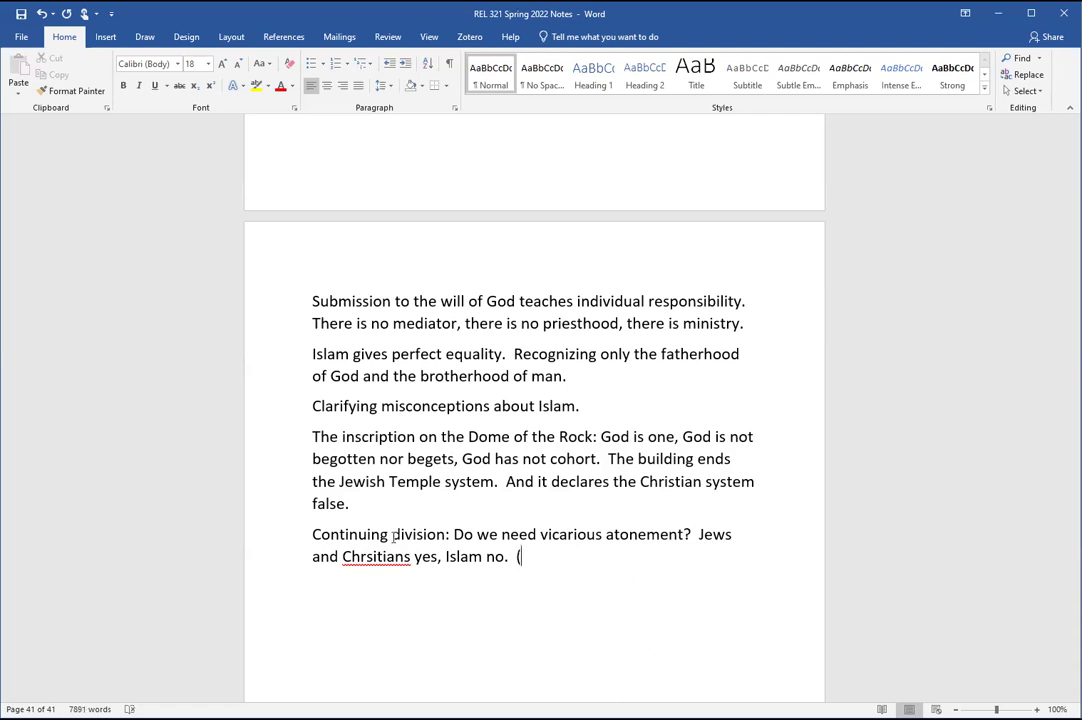
Step: Add the parenthetical "(is the lamb sacrified at the temple sufficient: Jews yes Chritians no) ." to the continuing division paragraph
text(is the lamb of G)
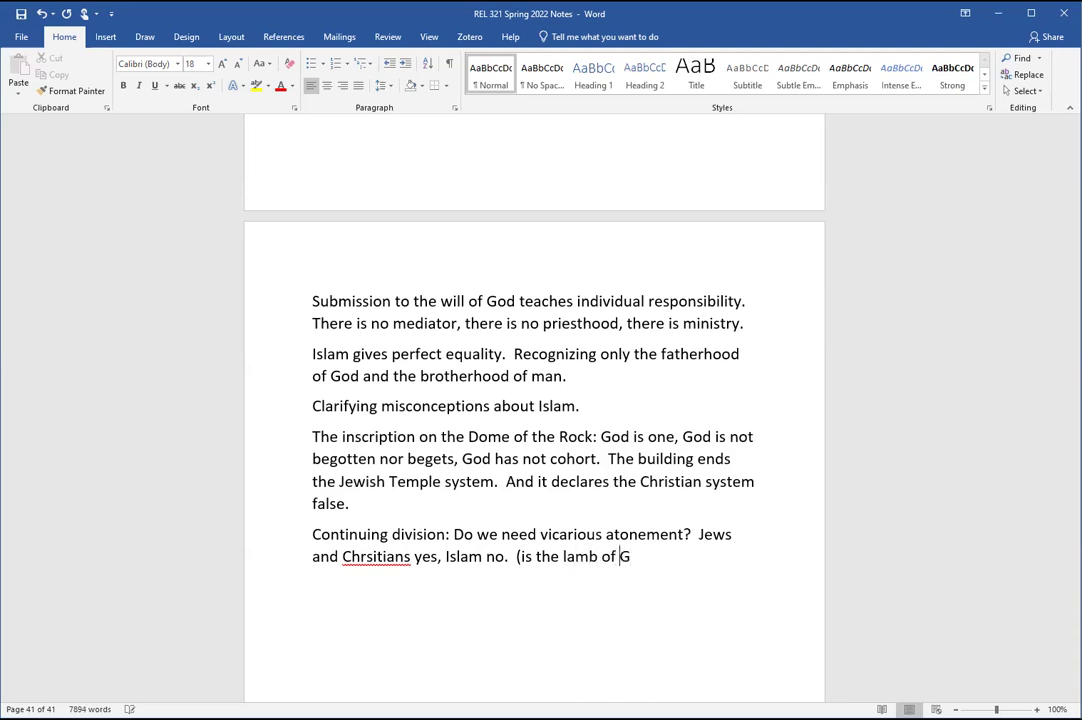
key(BackSpace)
key(BackSpace)
key(BackSpace)
key(BackSpace)
text(sacrified at the temple s)
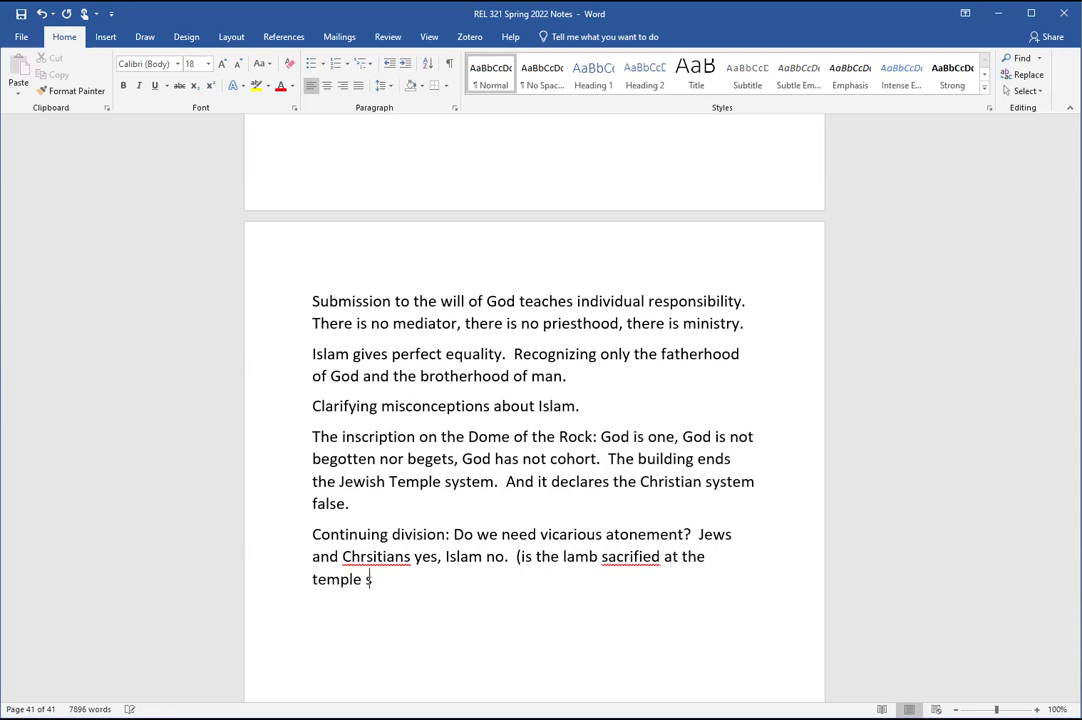
text(ufficient: Jes ye)
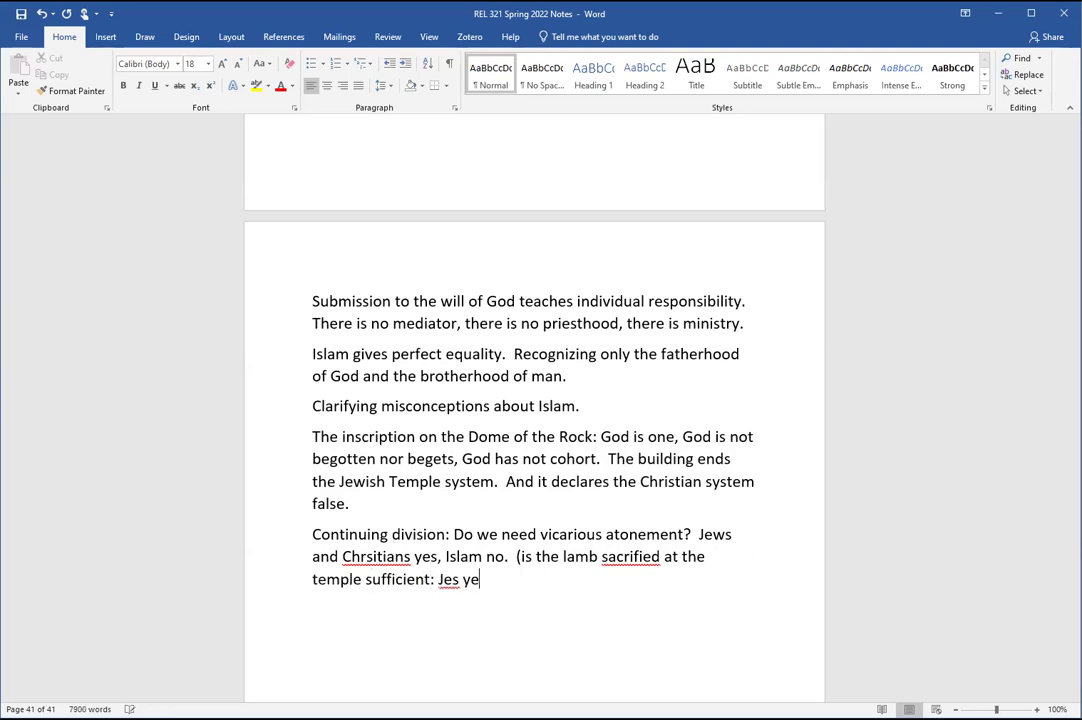
key(BackSpace)
key(BackSpace)
key(BackSpace)
key(BackSpace)
text(ws yes Chritians no)
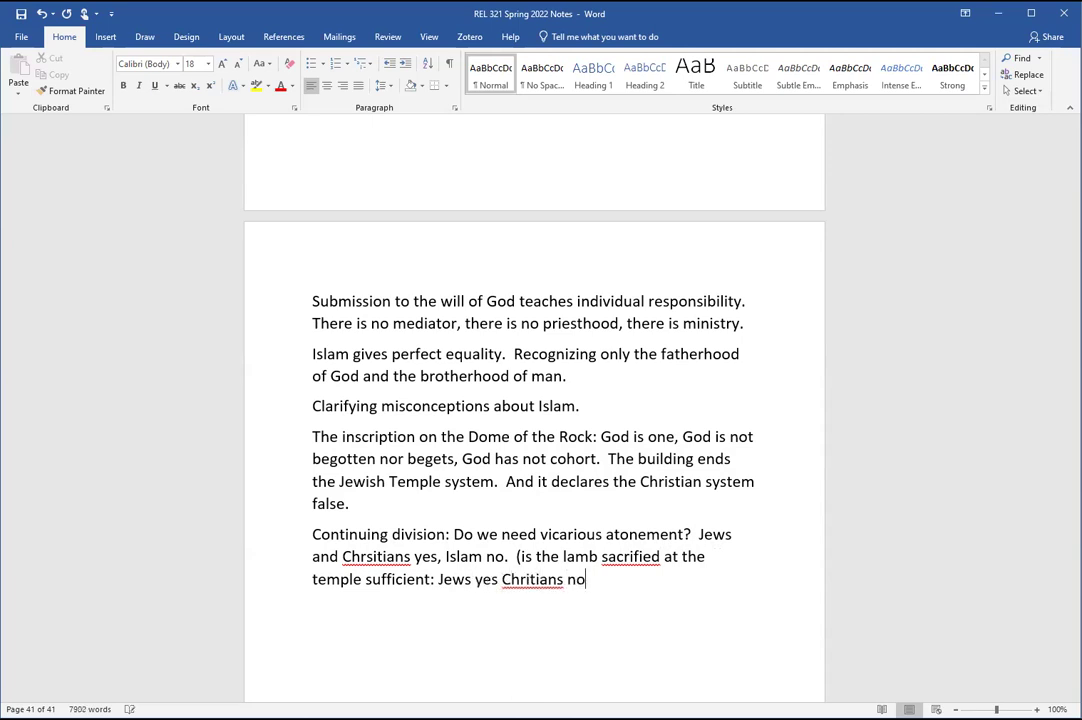
text() .)
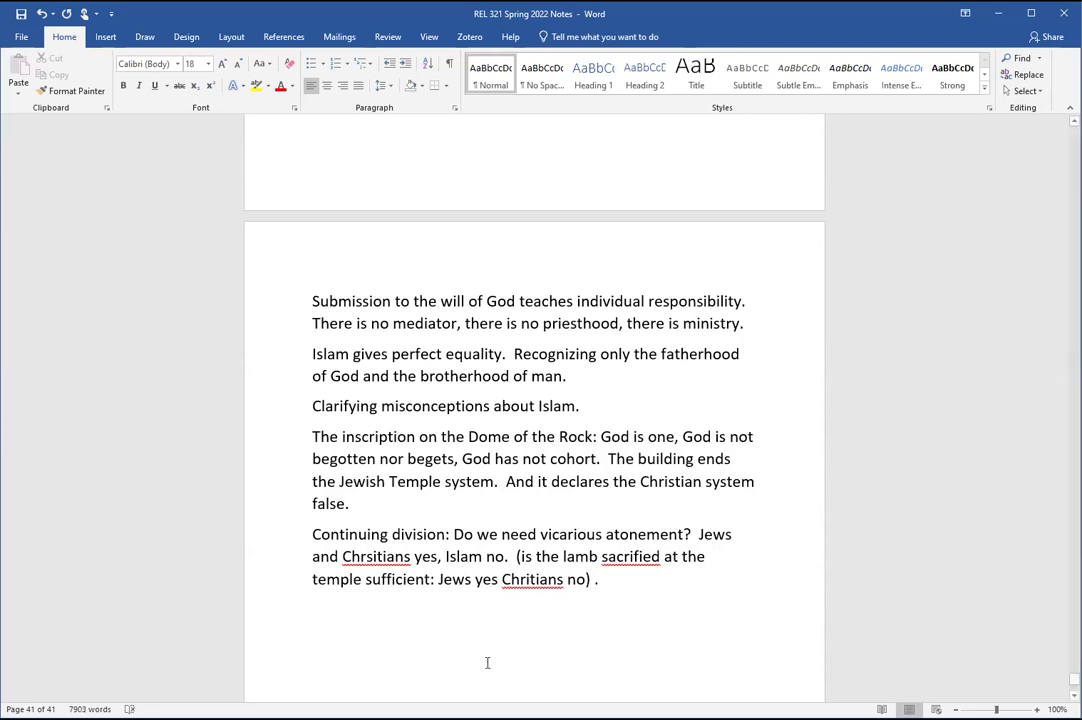
Step: Replace the flagged misspellings in the continuing division paragraph with "Christians", "scarified" and "Christians", and remove the space before the final period
right_click(527, 580)
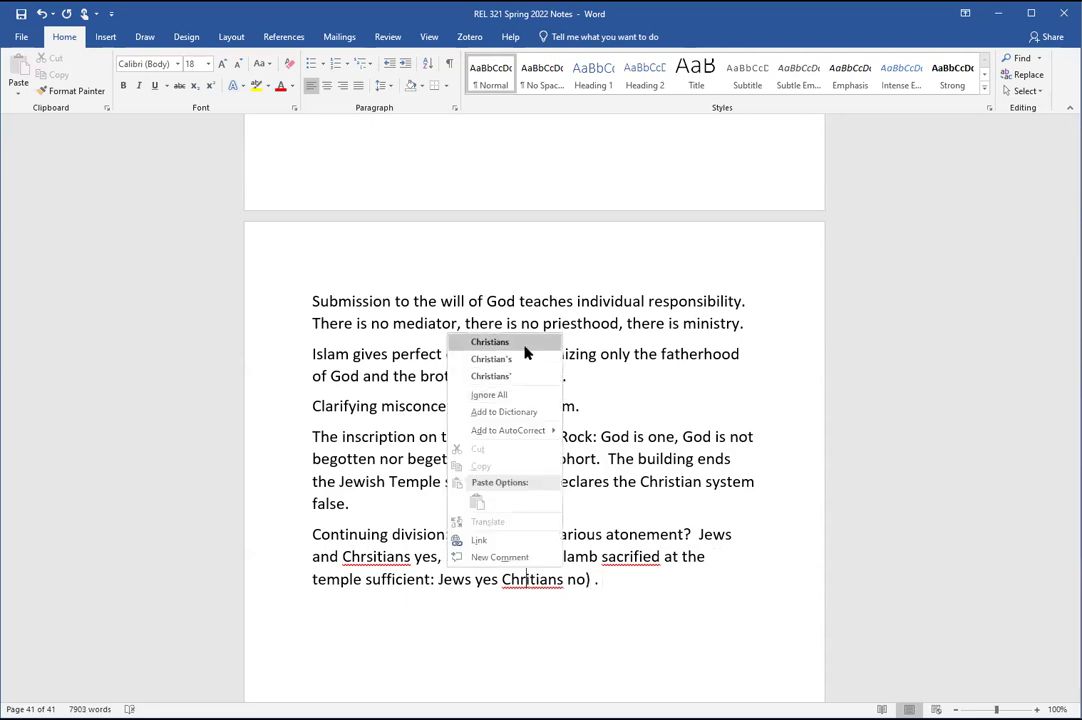
click(522, 345)
right_click(633, 564)
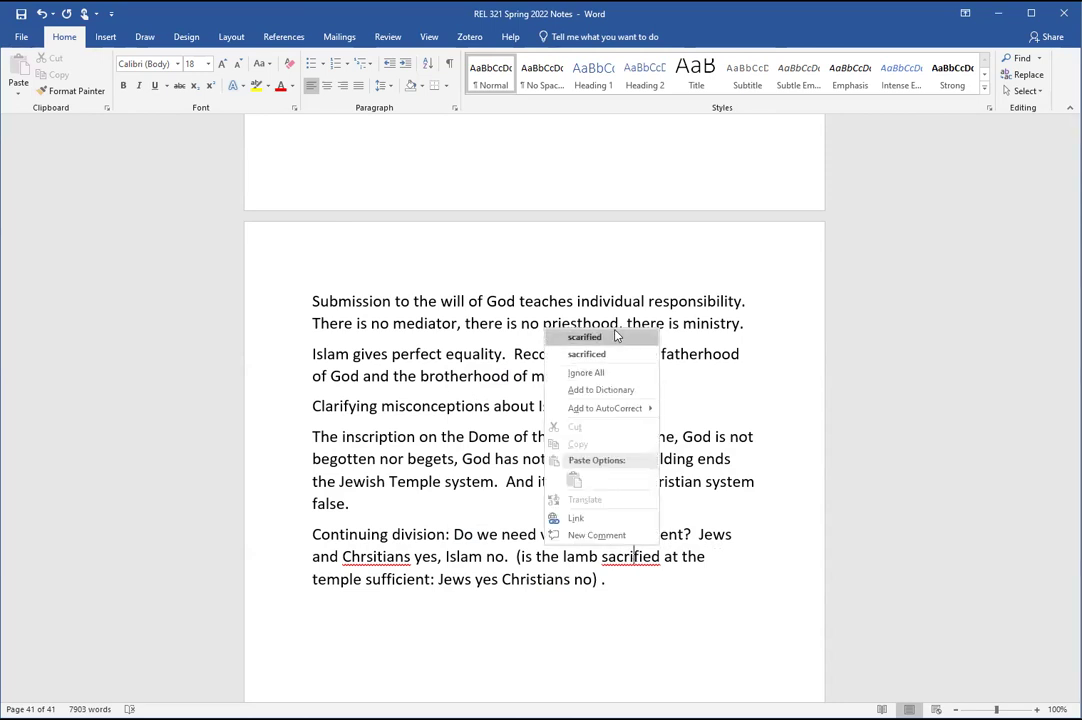
click(615, 336)
right_click(383, 556)
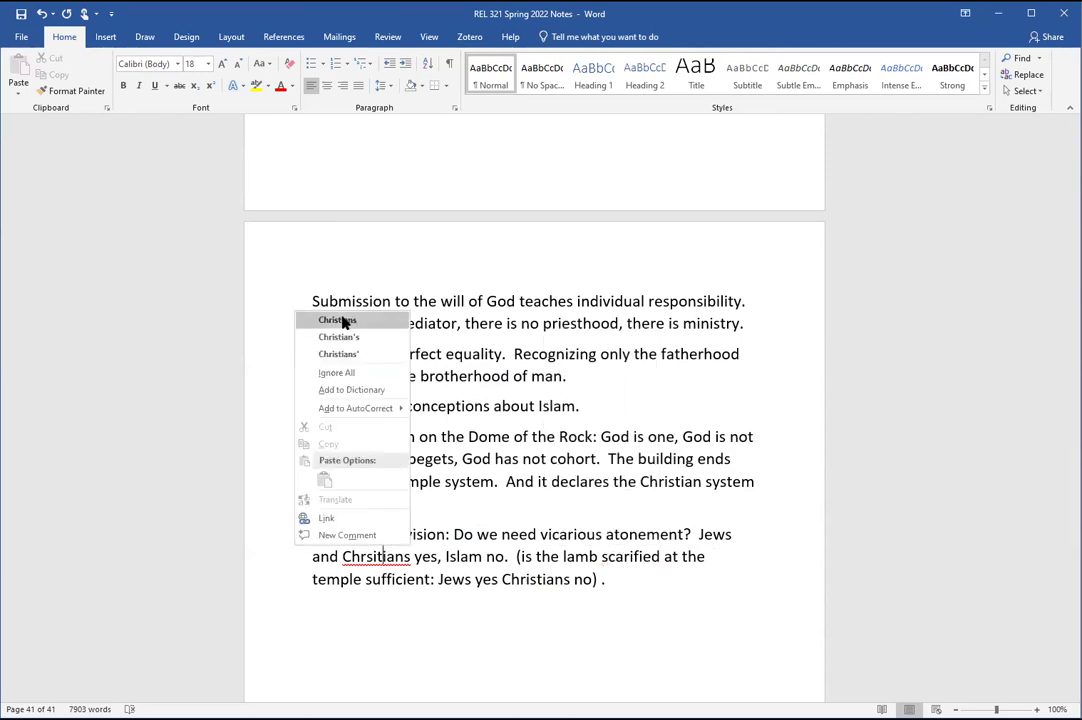
click(342, 321)
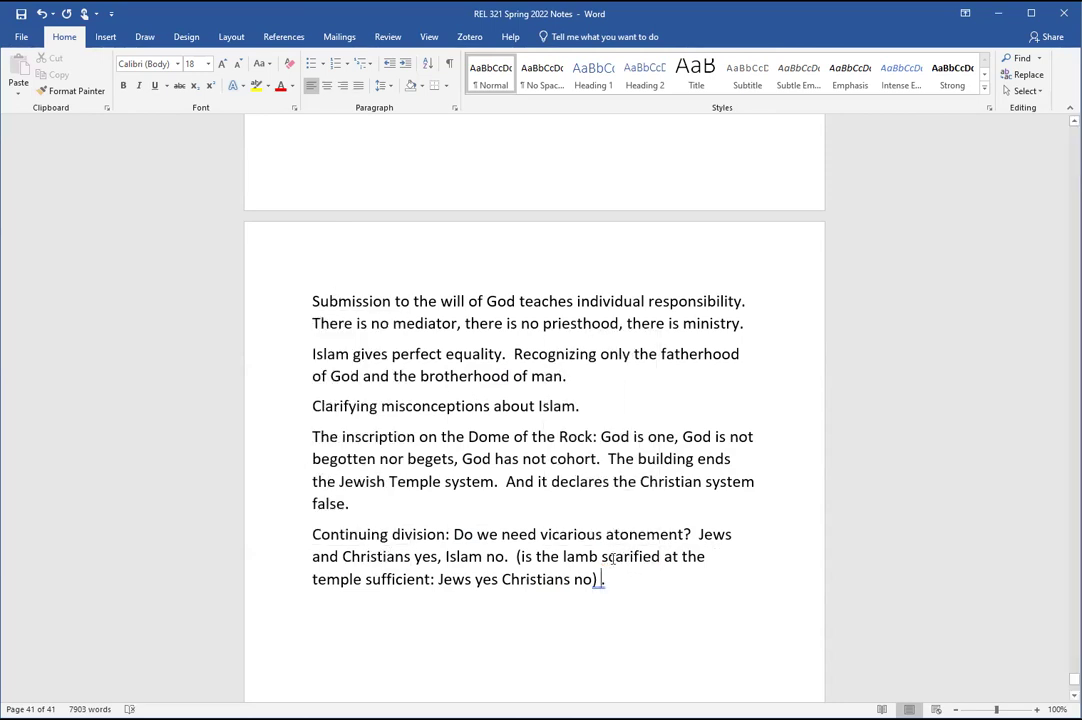
click(599, 579)
key(BackSpace)
Step: Append "Islam: you are saved by your works." to the end of the continuing division paragraph
key(End)
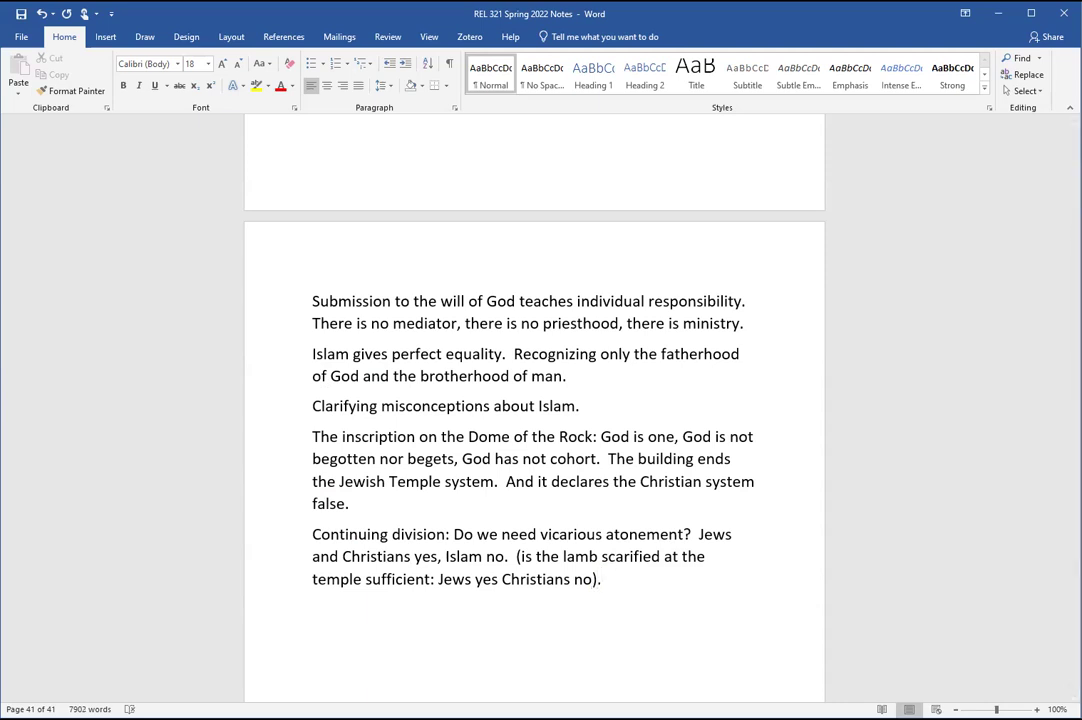
text(Islam: you are)
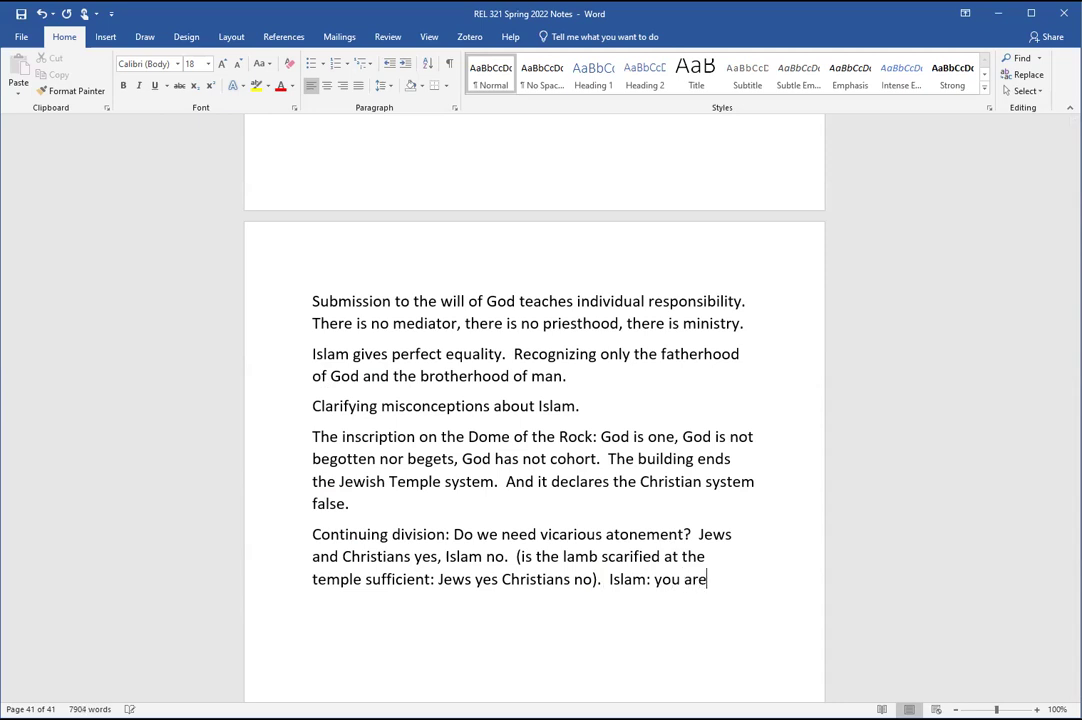
text( saved by your works.)
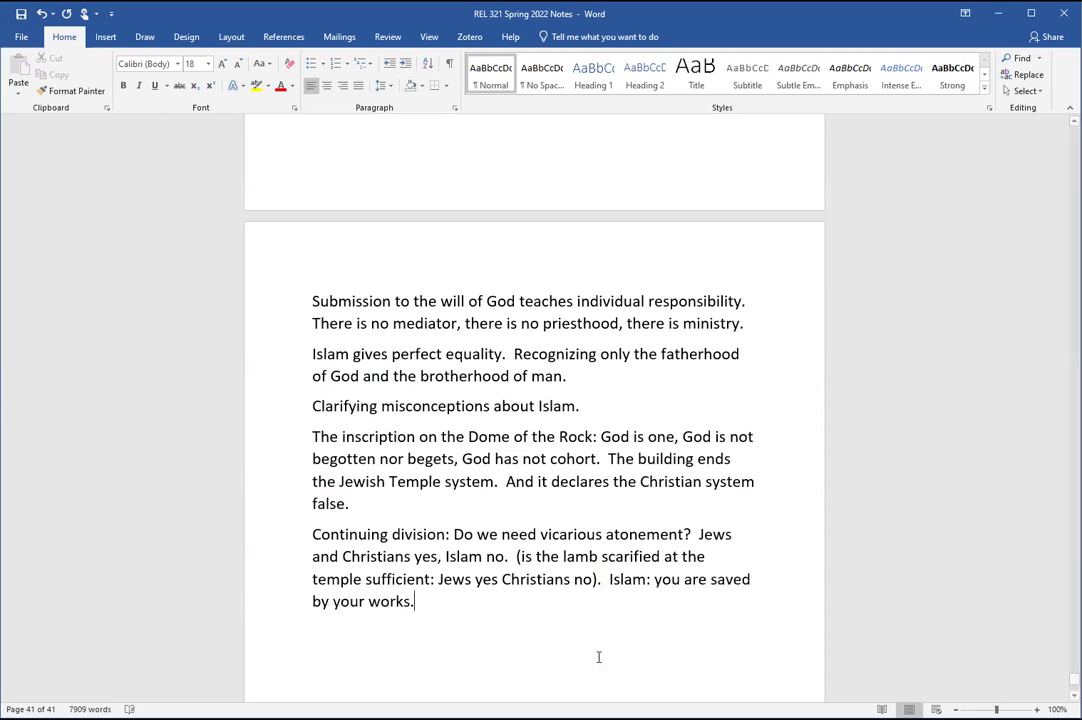
scroll(599, 653, down, 1)
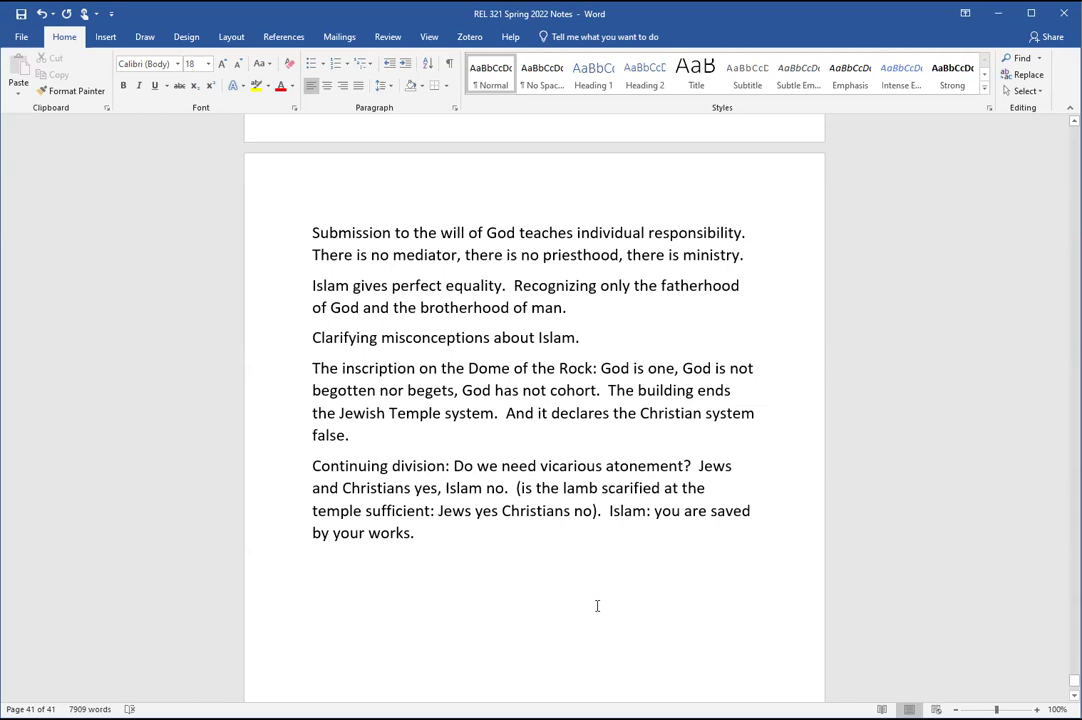
Step: Review the continuing division paragraph, selecting the passages on the temple lamb and on being saved by works
drag(313, 463, 411, 548)
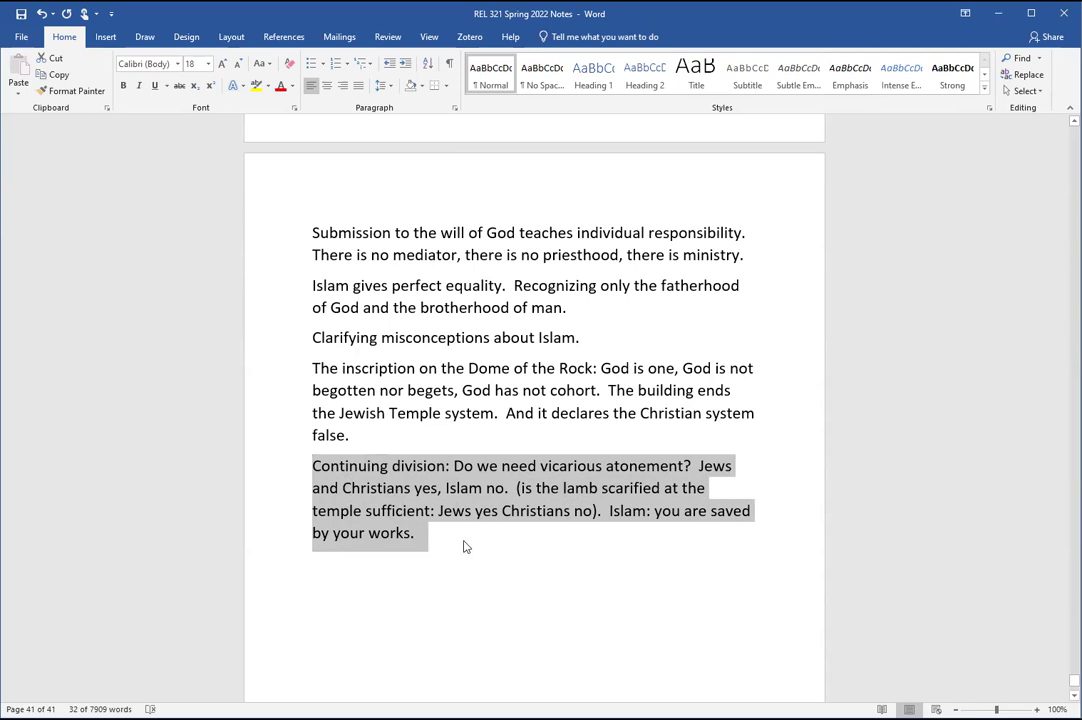
click(425, 538)
shift+click(611, 515)
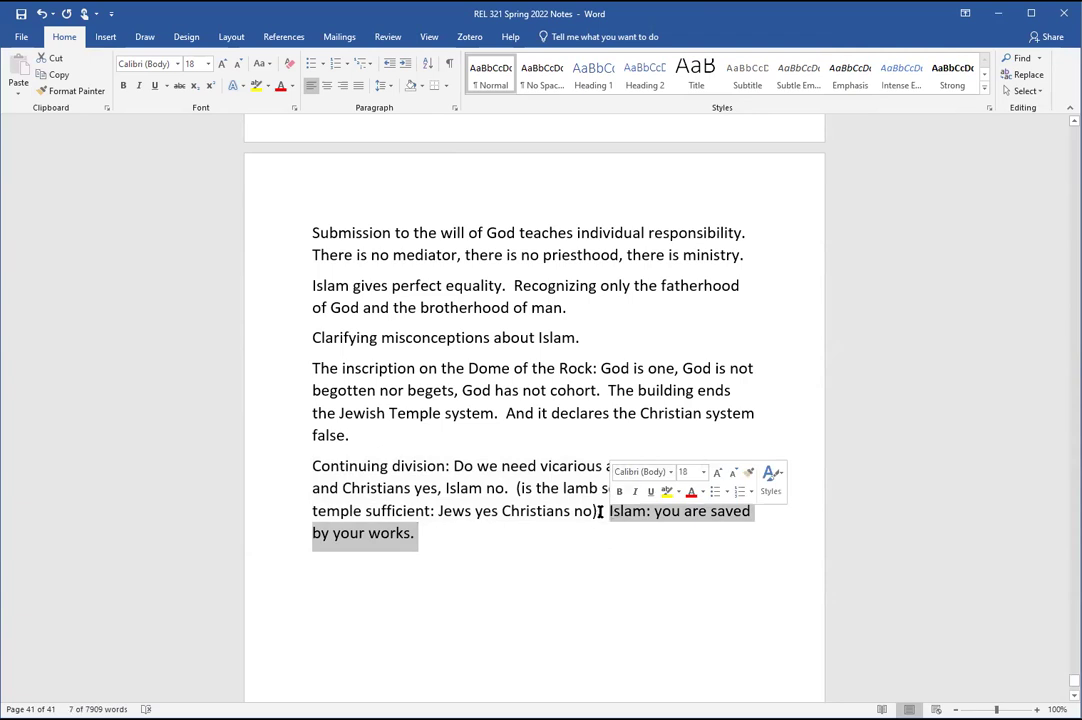
drag(601, 511, 515, 487)
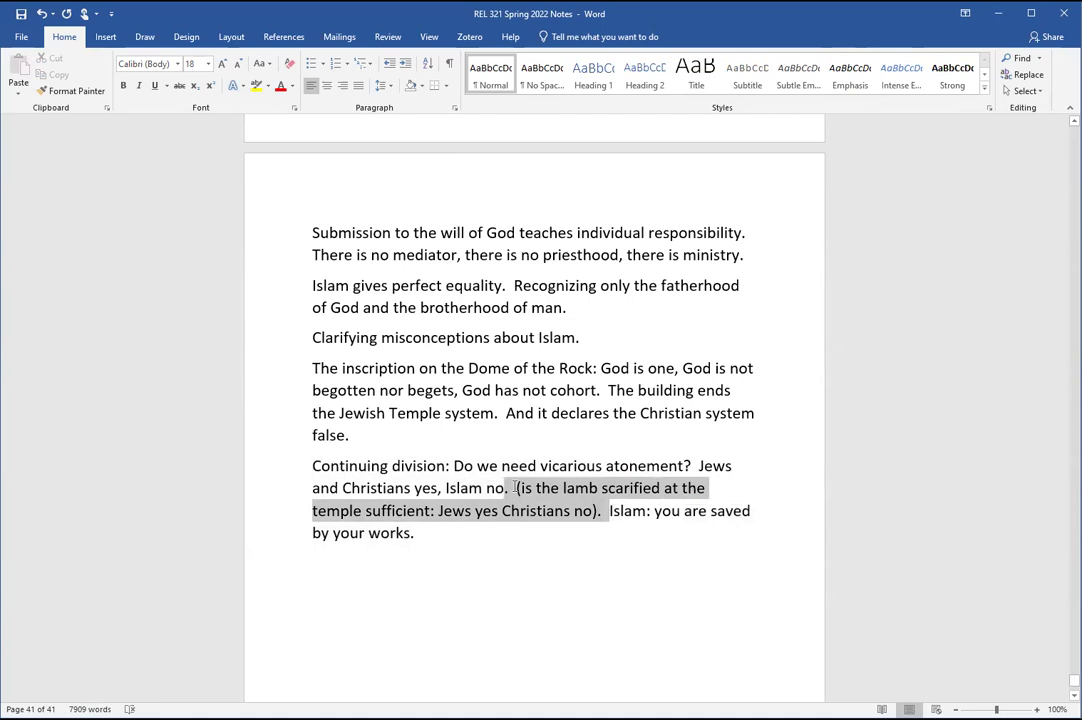
drag(516, 488, 515, 488)
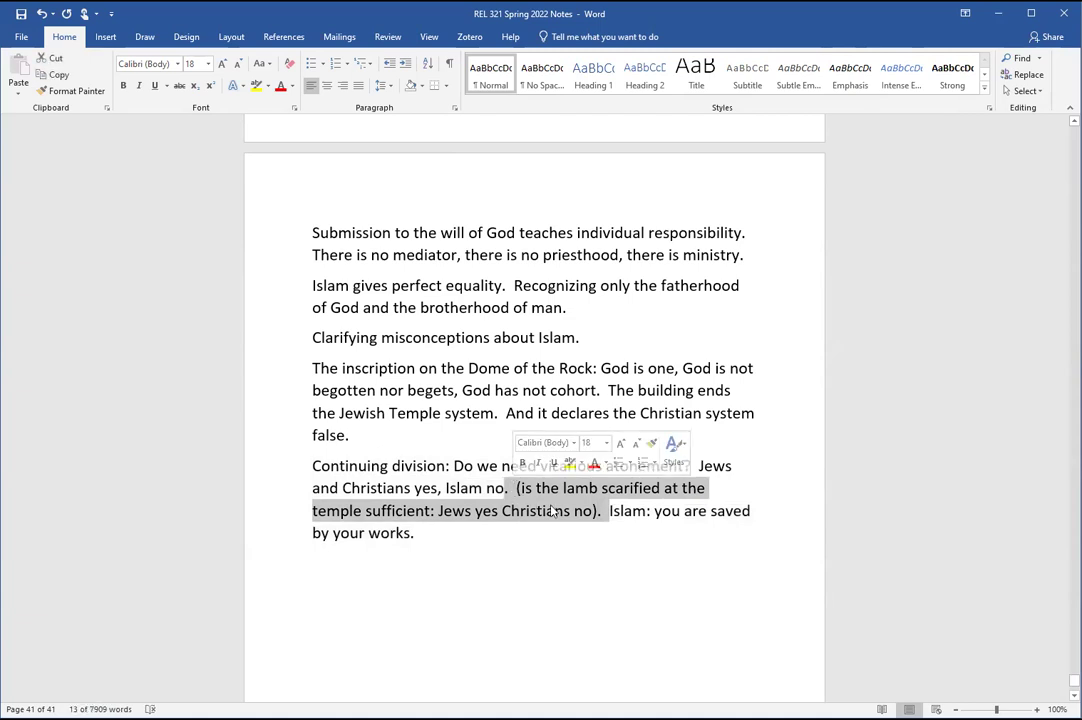
click(602, 510)
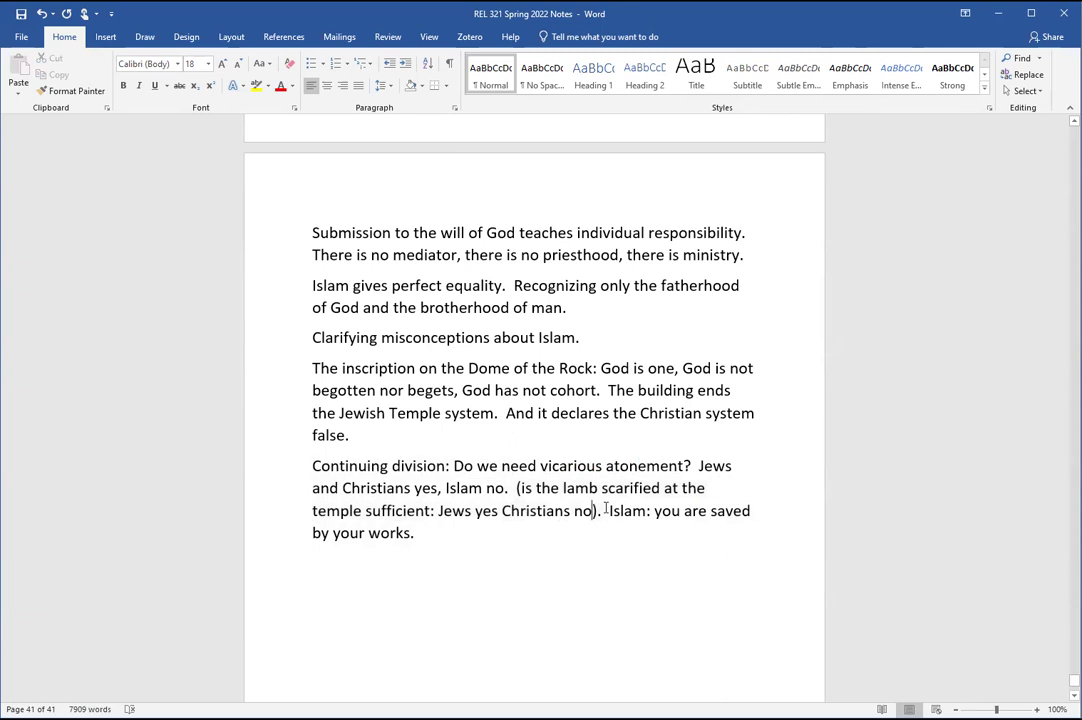
drag(603, 509, 537, 527)
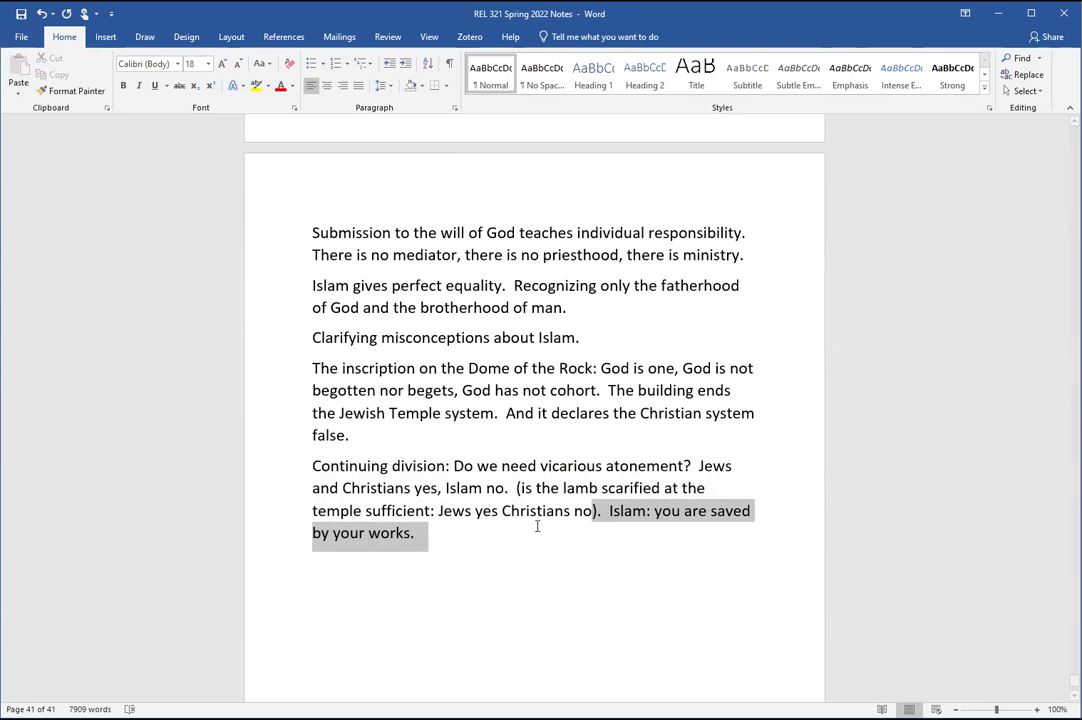
drag(537, 527, 537, 531)
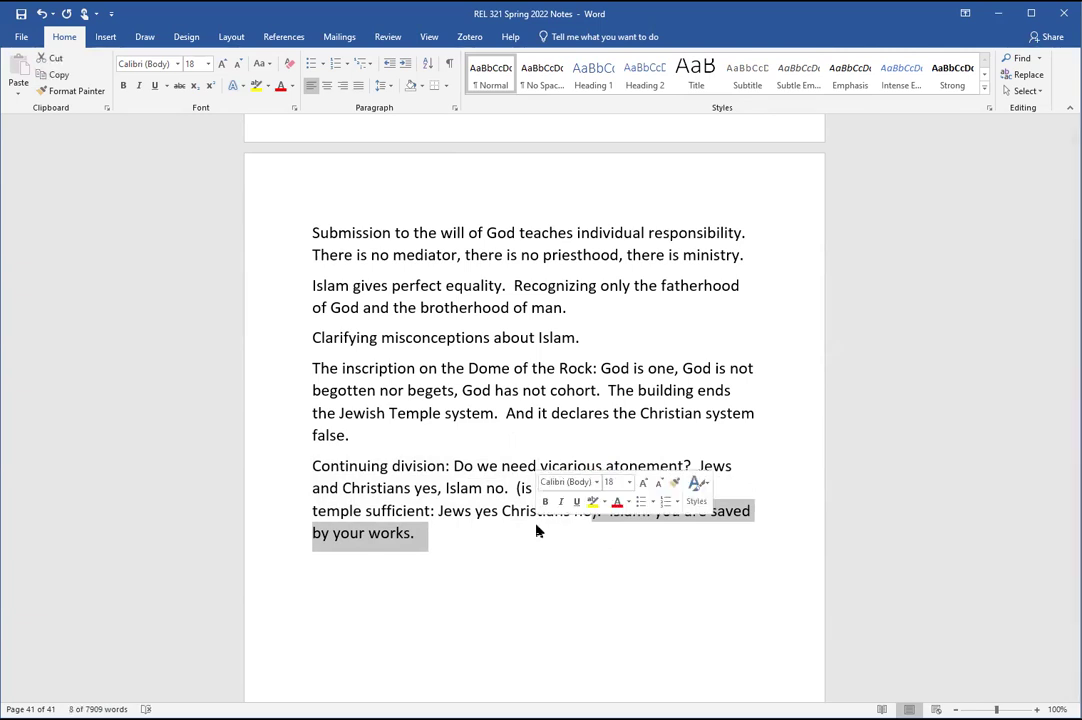
Step: Add a new paragraph after the continuing division one reading "John 1 and the Quran. The Quran is said to be eternal, unchanging, etc."
click(479, 538)
key(Return)
text(John 1 and the Quran)
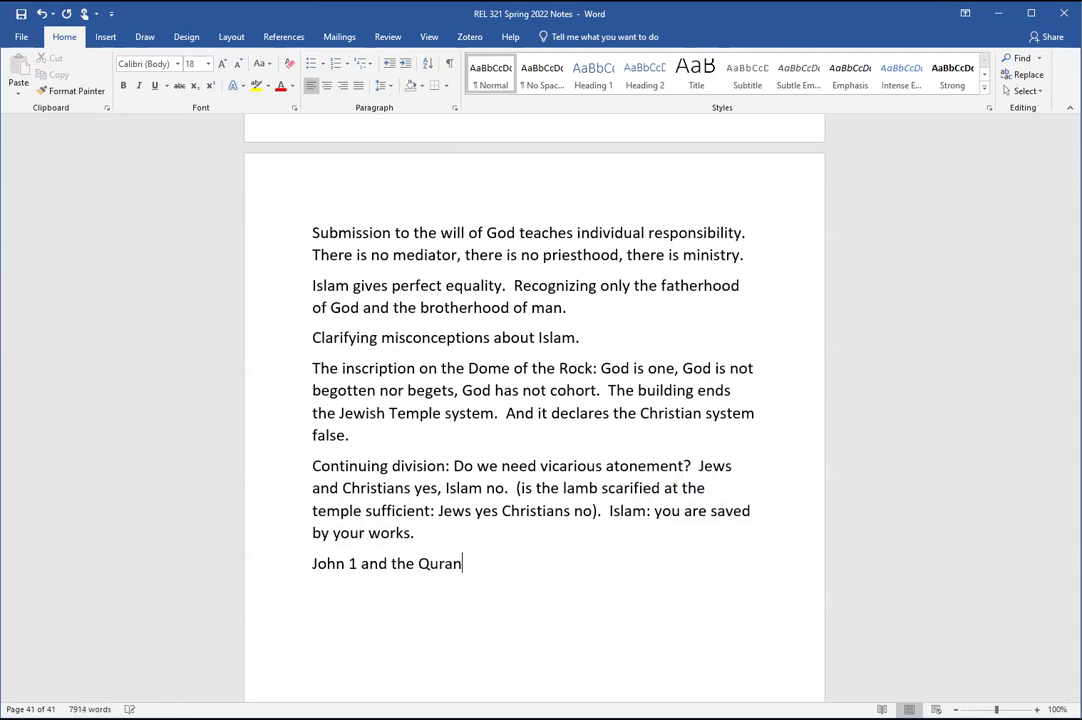
text(.  The Quran is )
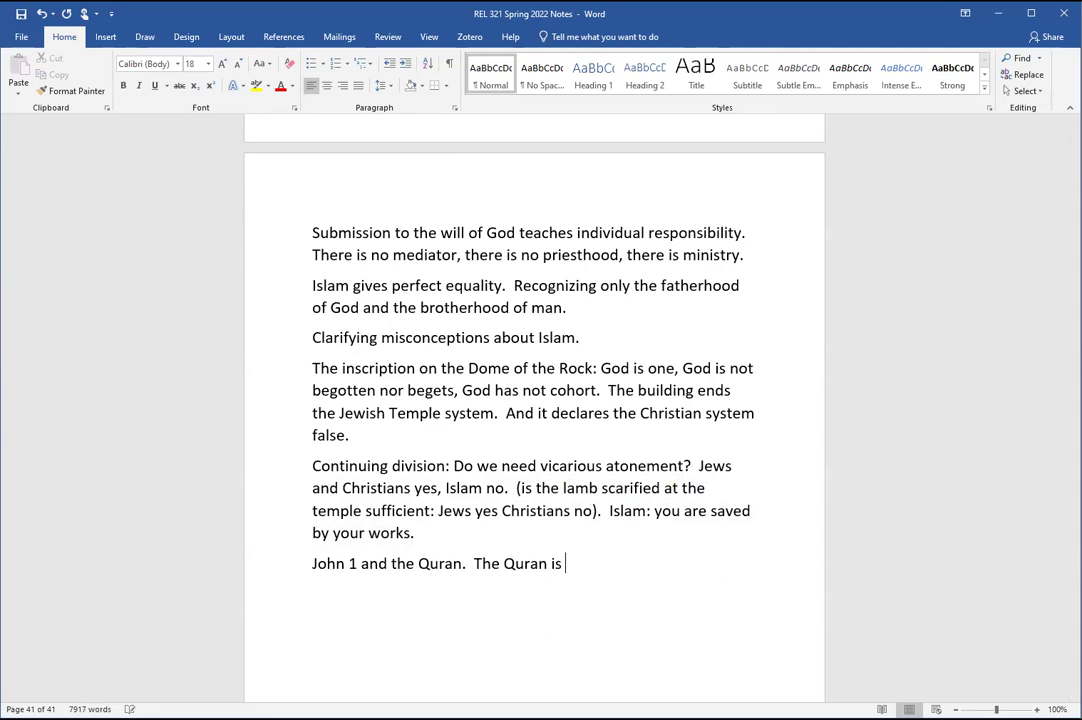
text(said to be eter)
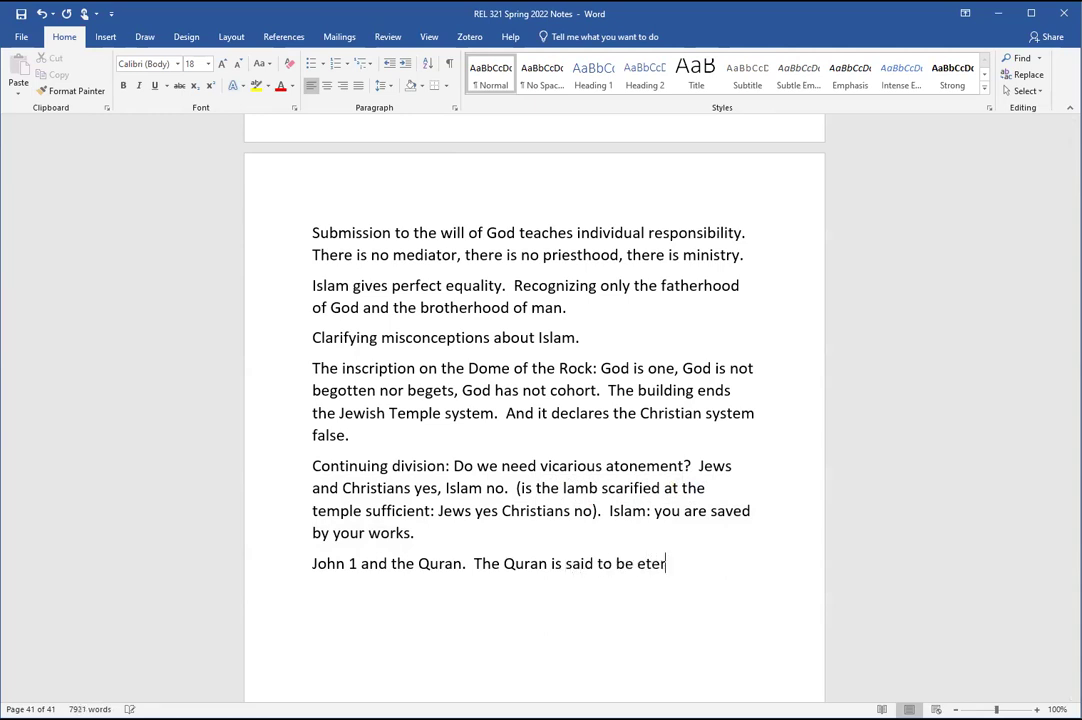
text(nal, unchangingn)
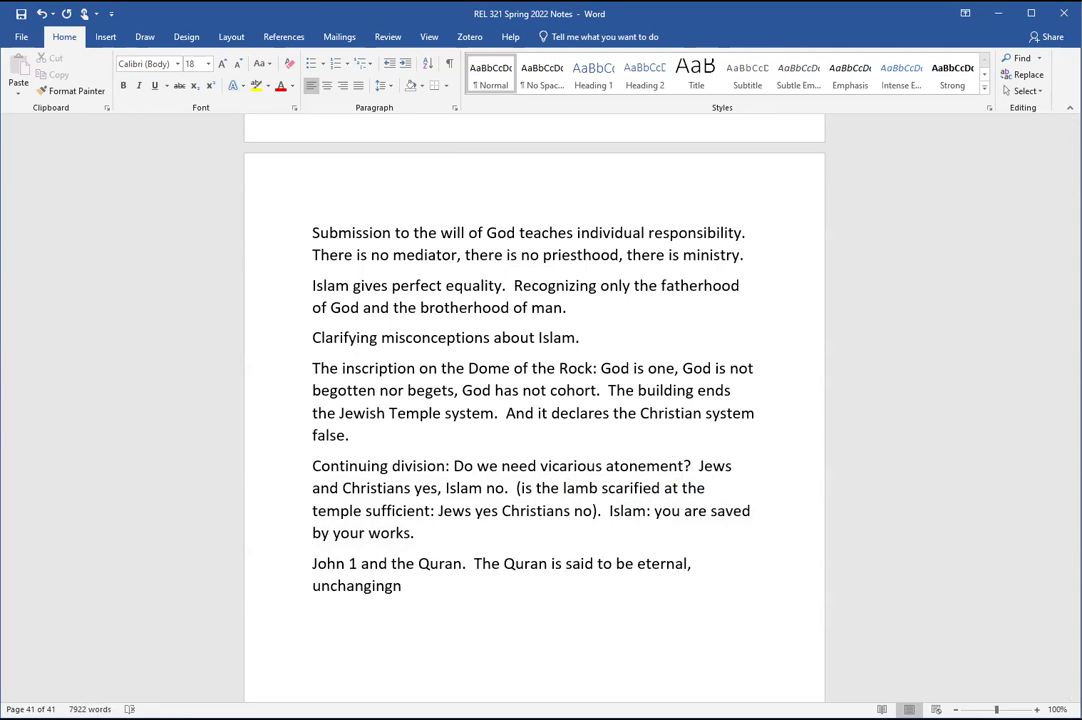
key(BackSpace)
text(, etc.)
Step: Append "In John 1: The Eternal Word of God." to the end of the new paragraph
text(In John 1: The Eternal World)
key(BackSpace)
key(BackSpace)
text(d cf God.)
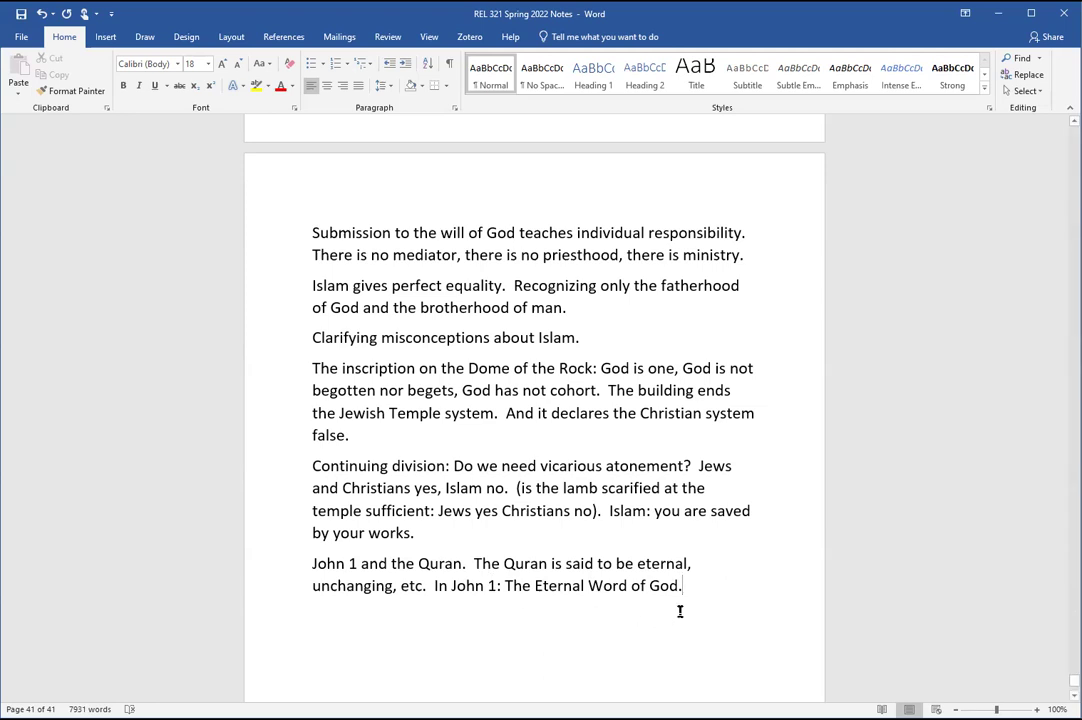
Step: Compare the statement that the Quran is eternal with the phrase "The Eternal Word of God", selecting each passage in turn
drag(688, 586, 520, 585)
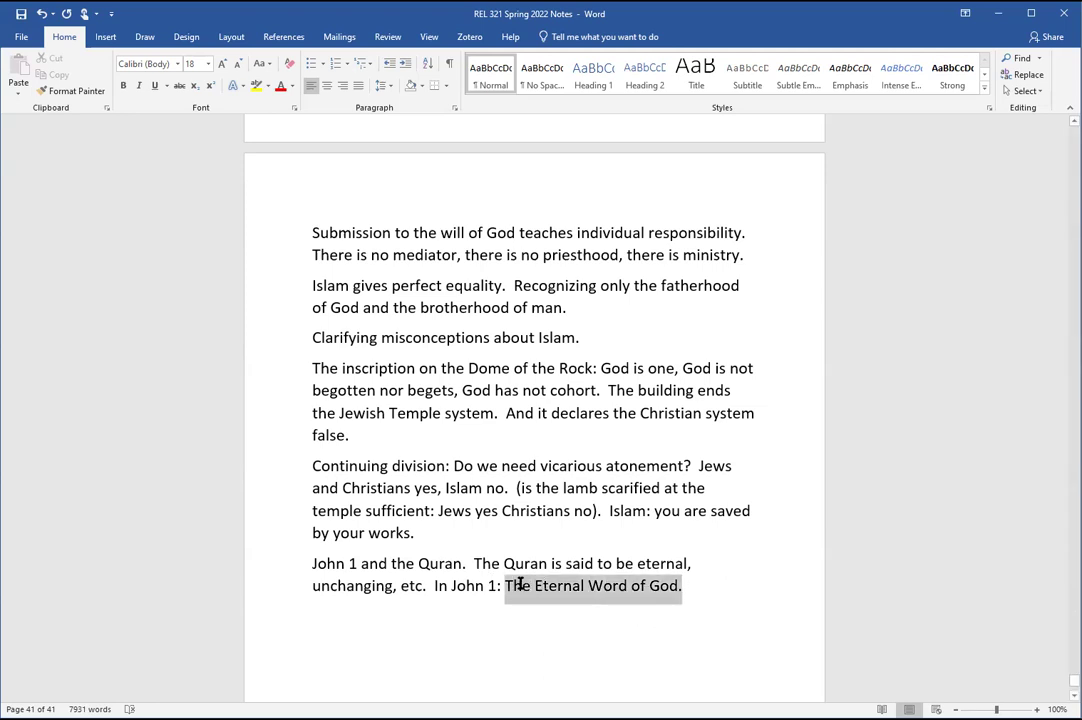
click(503, 563)
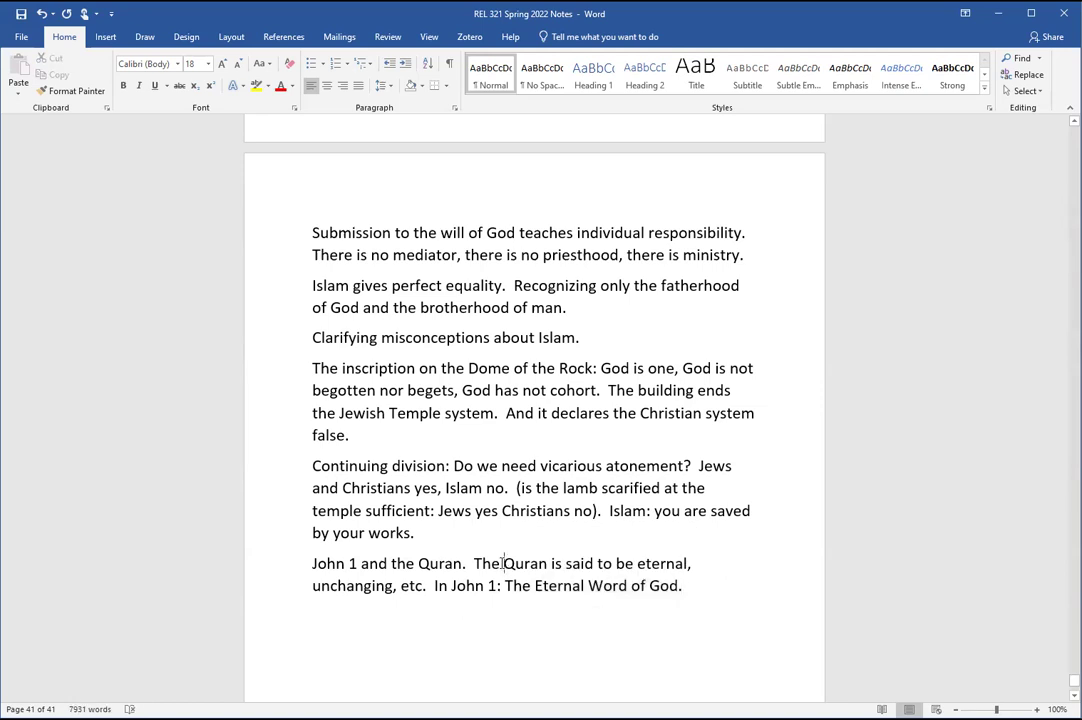
drag(503, 563, 652, 565)
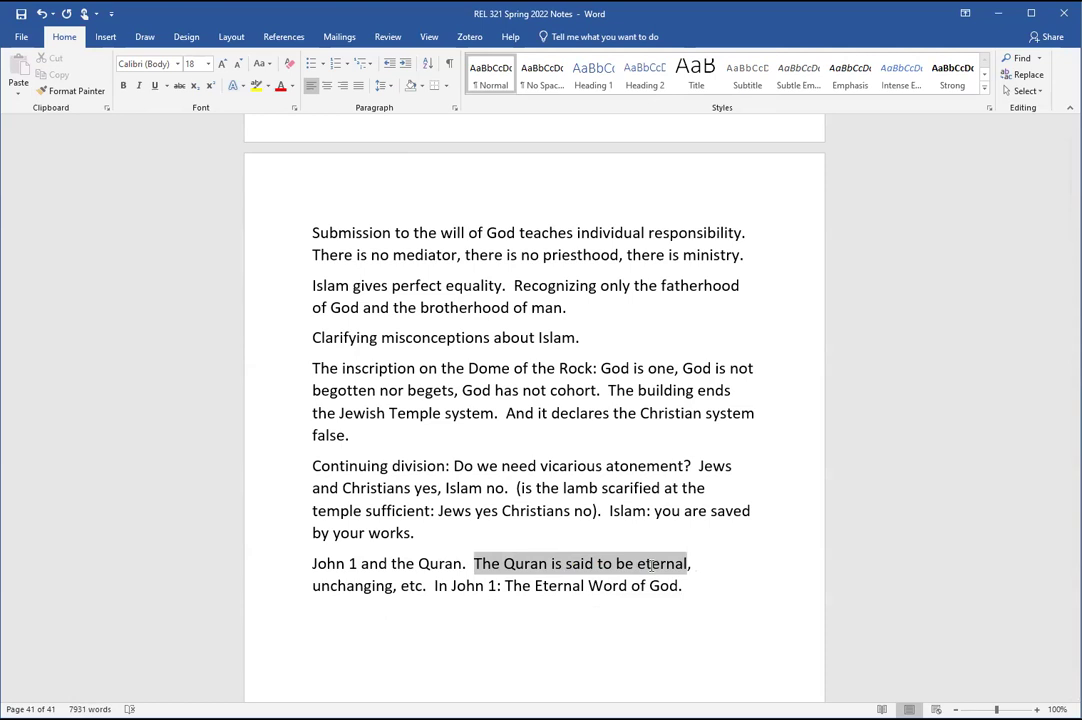
click(534, 586)
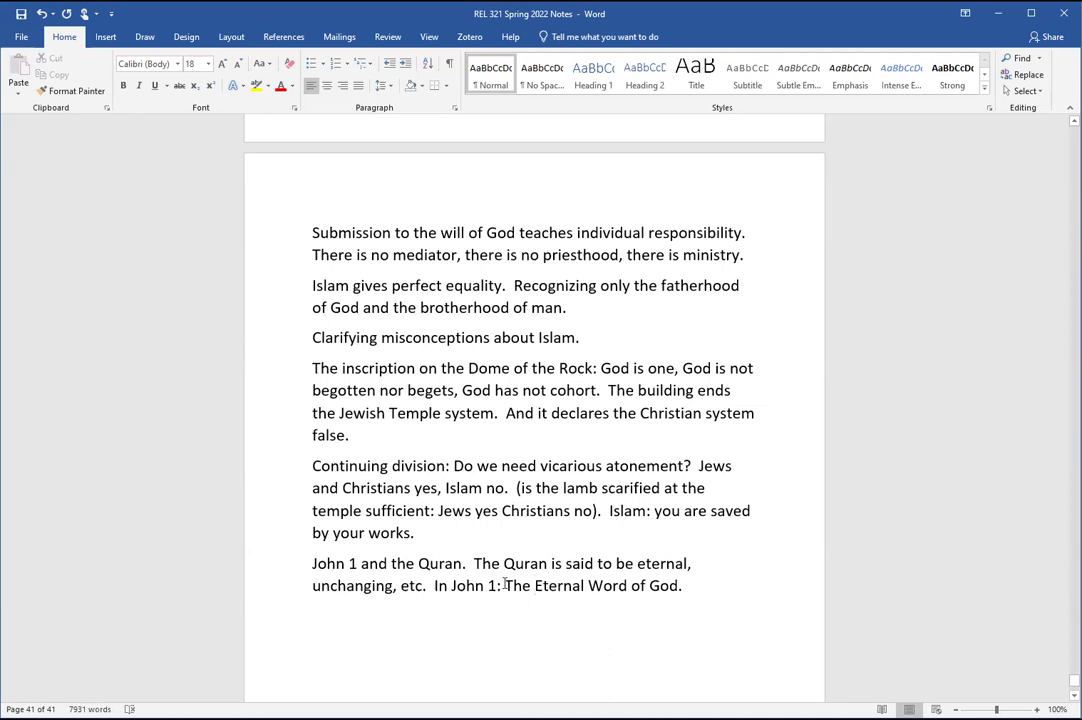
drag(505, 586, 668, 583)
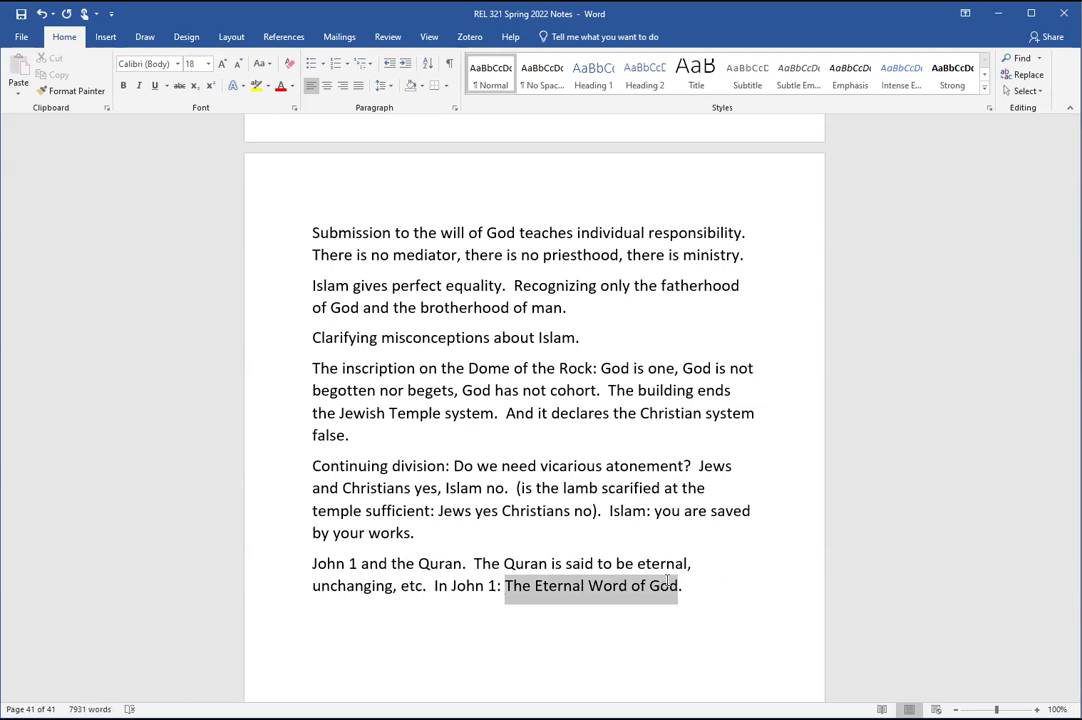
click(524, 565)
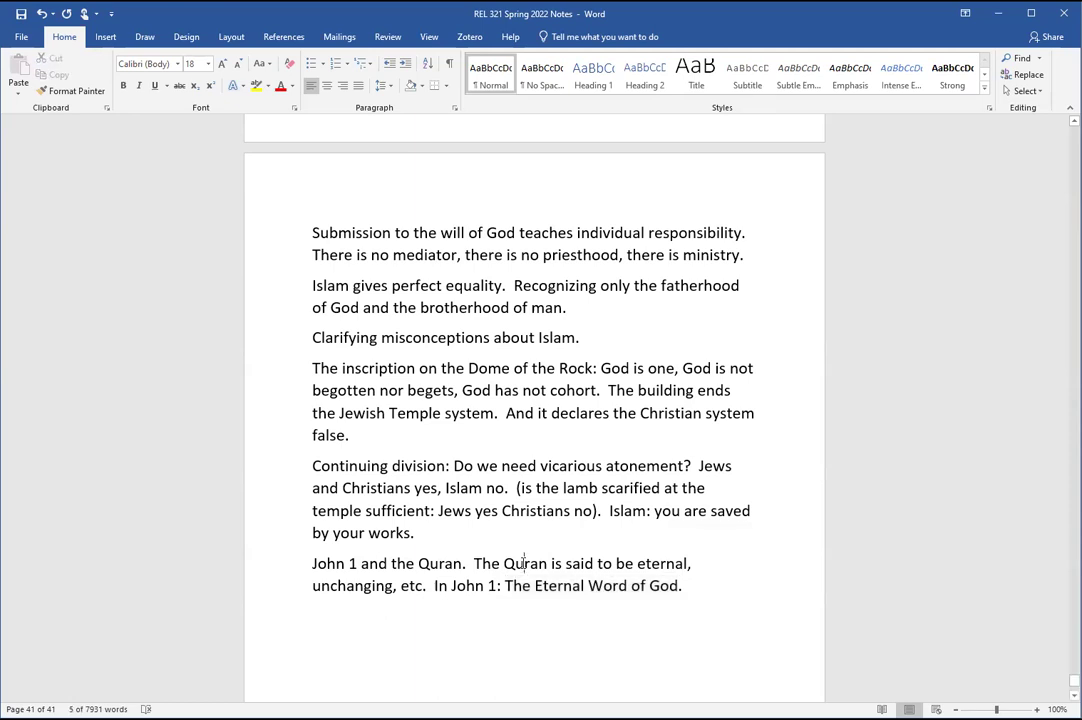
double_click(524, 565)
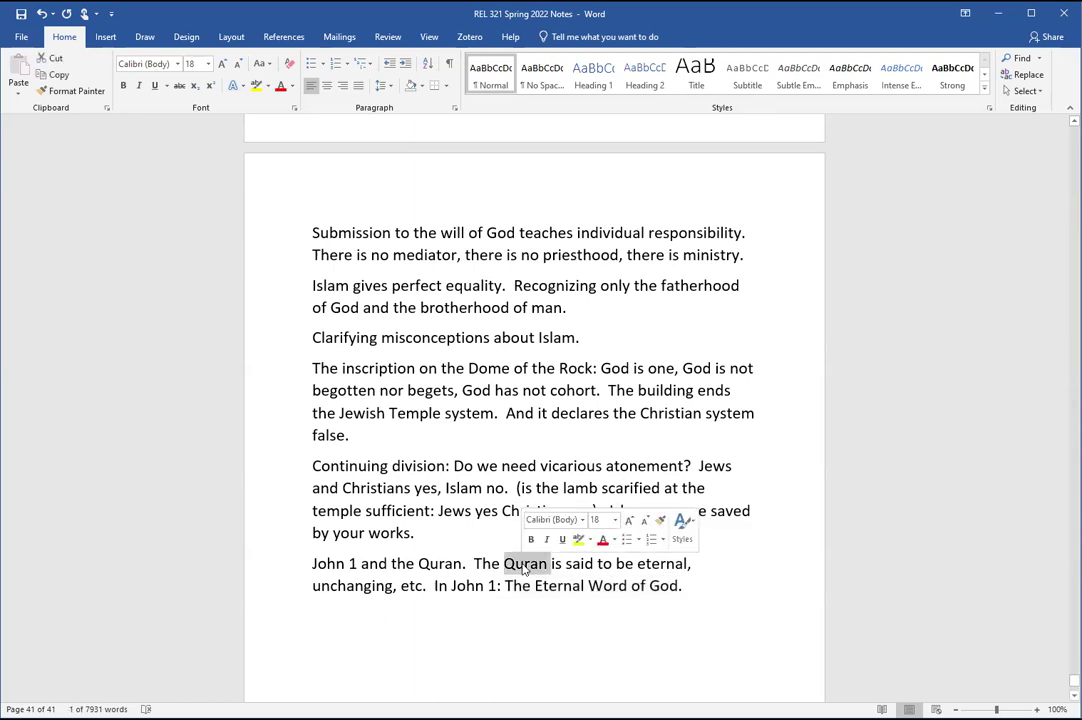
double_click(646, 566)
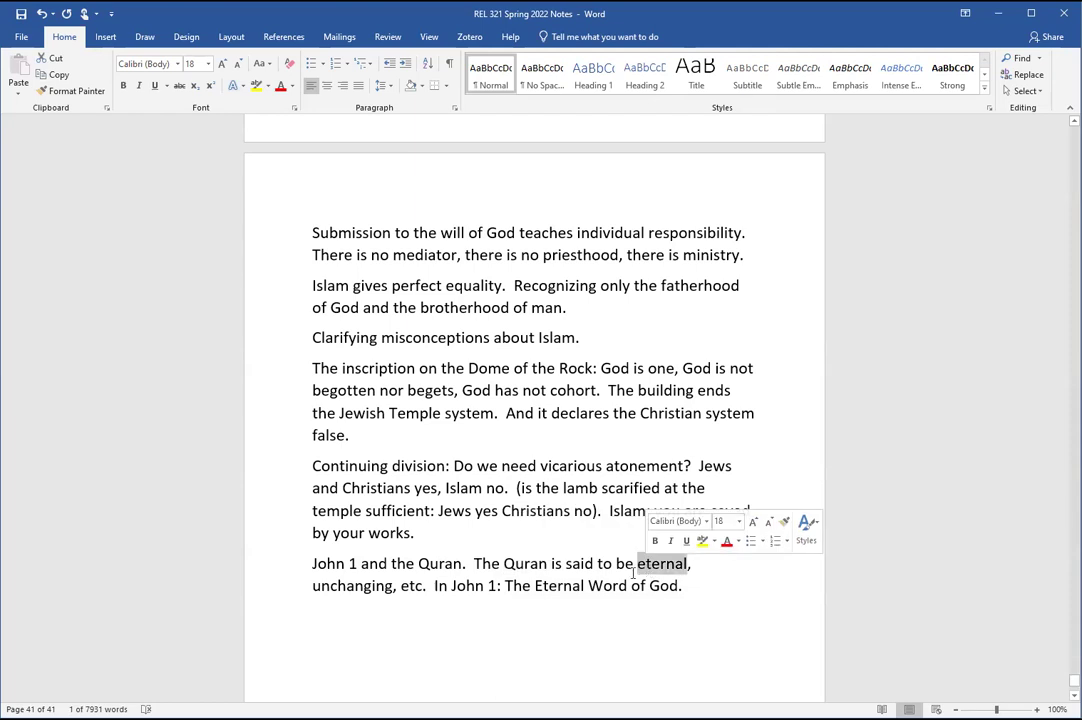
click(517, 563)
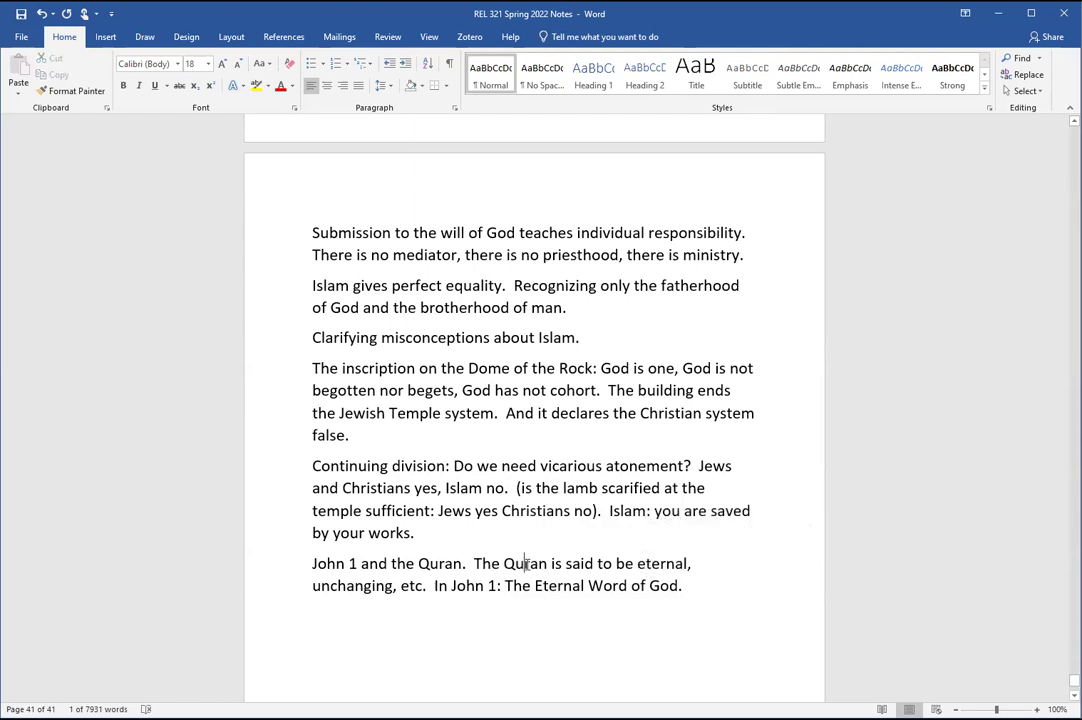
double_click(651, 564)
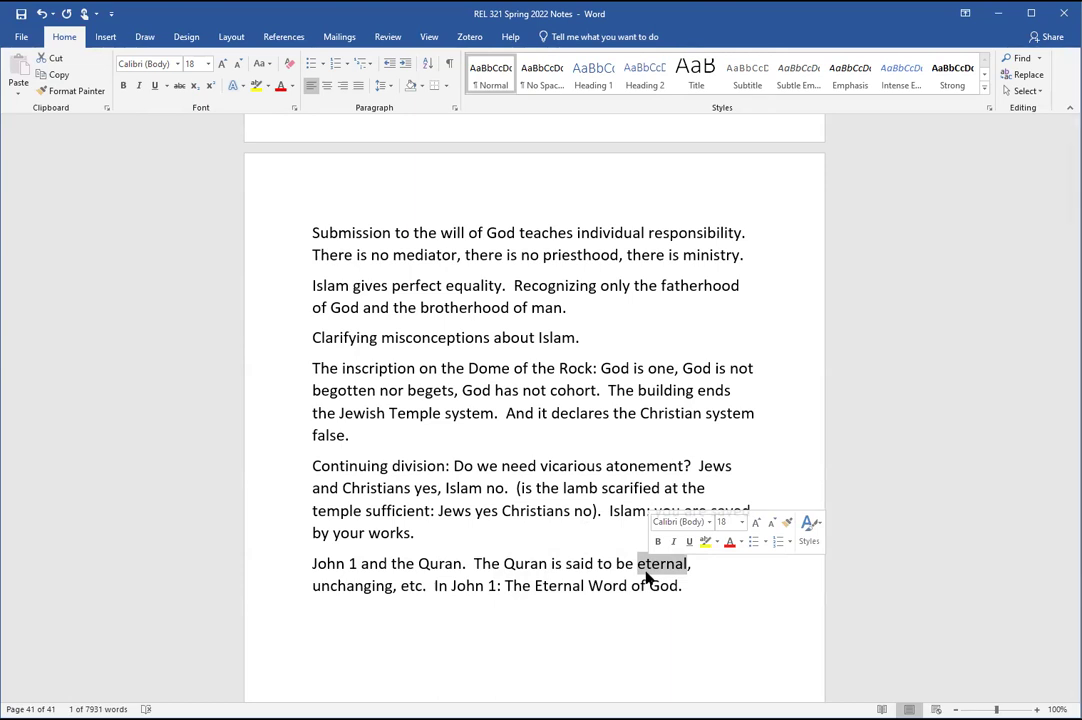
click(533, 586)
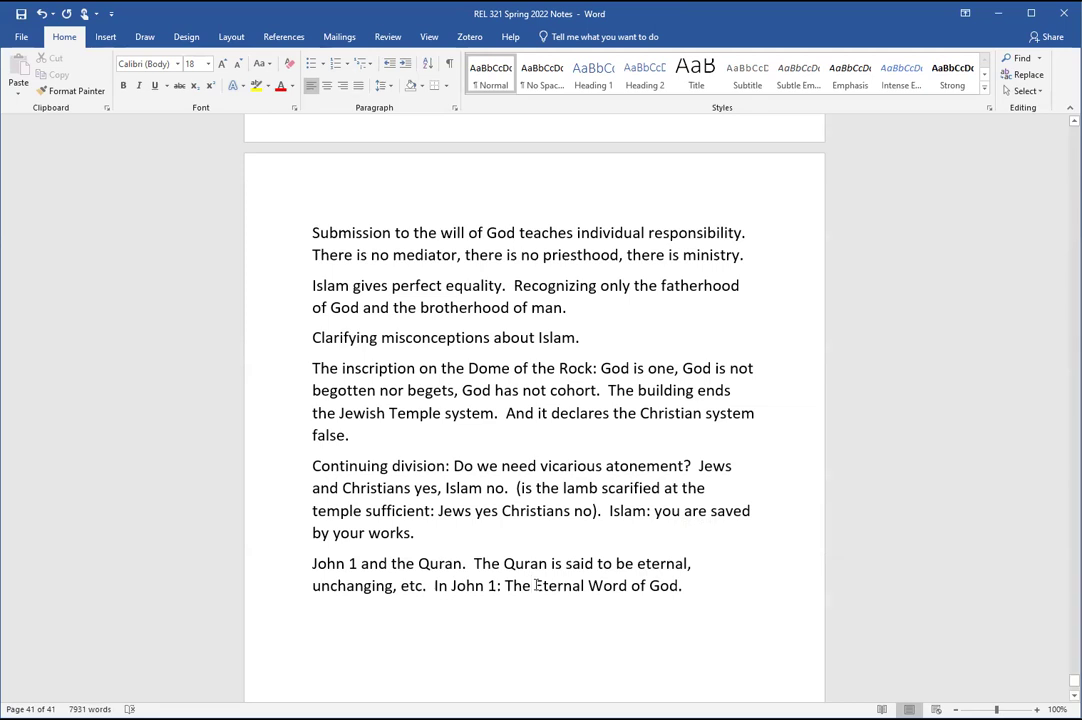
drag(563, 586, 673, 585)
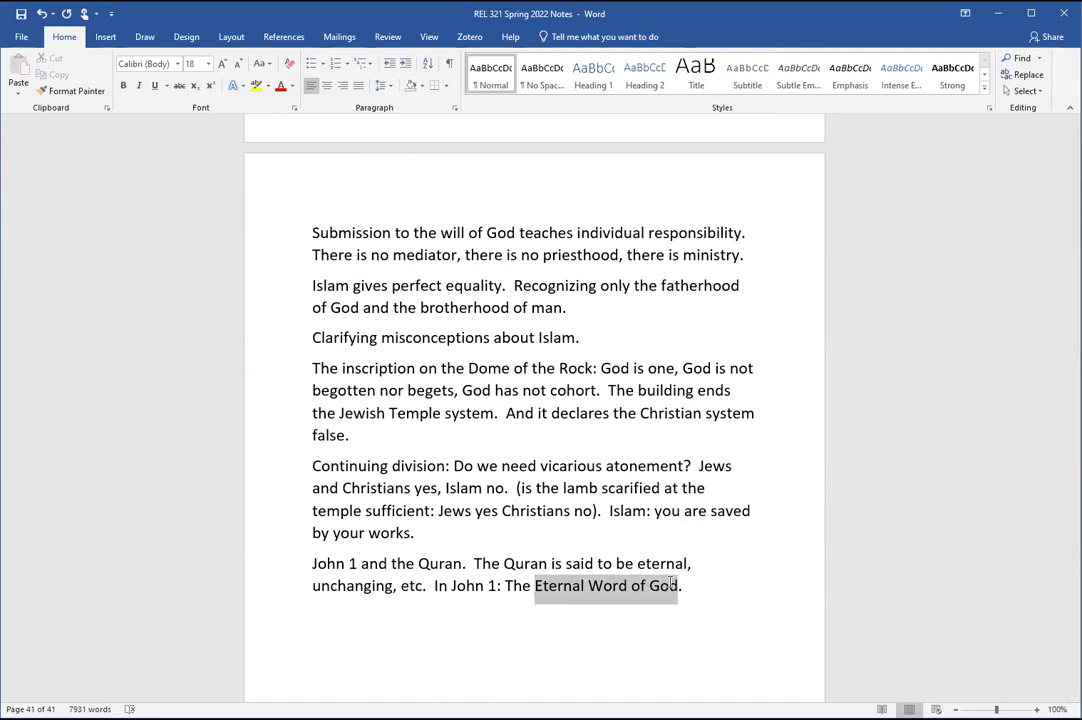
Step: Go over the last paragraph again, selecting the Quran sentence, the Word of God phrase, the John 1 reference and the opening "John 1 and the Quran."
double_click(526, 563)
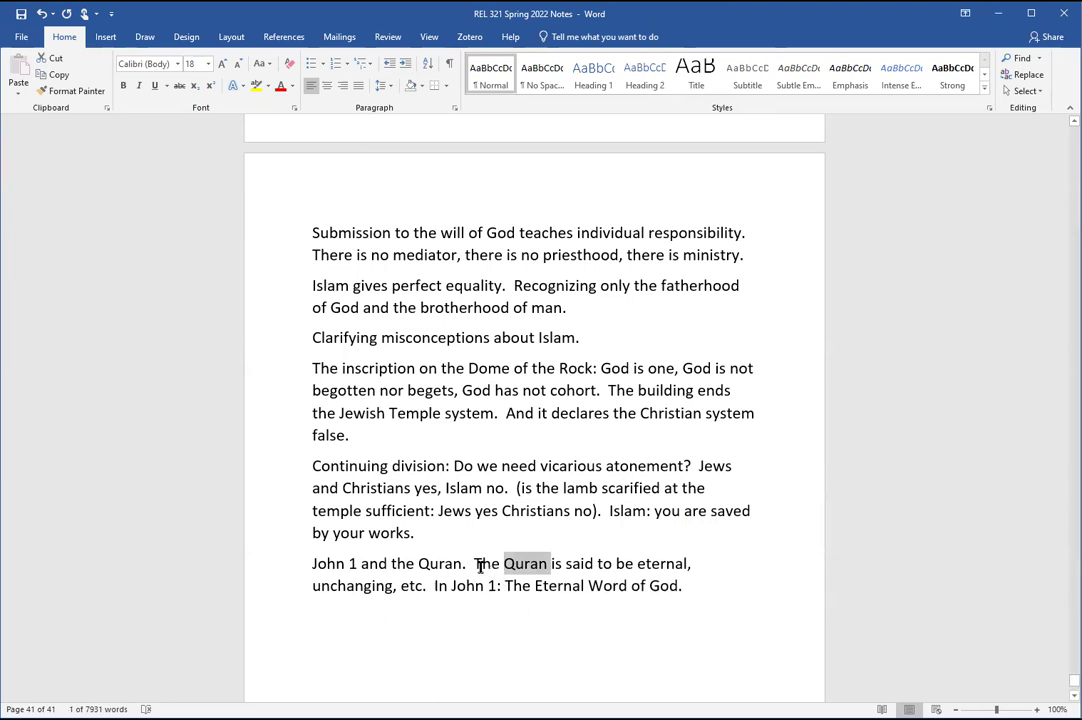
click(476, 566)
drag(476, 566, 661, 555)
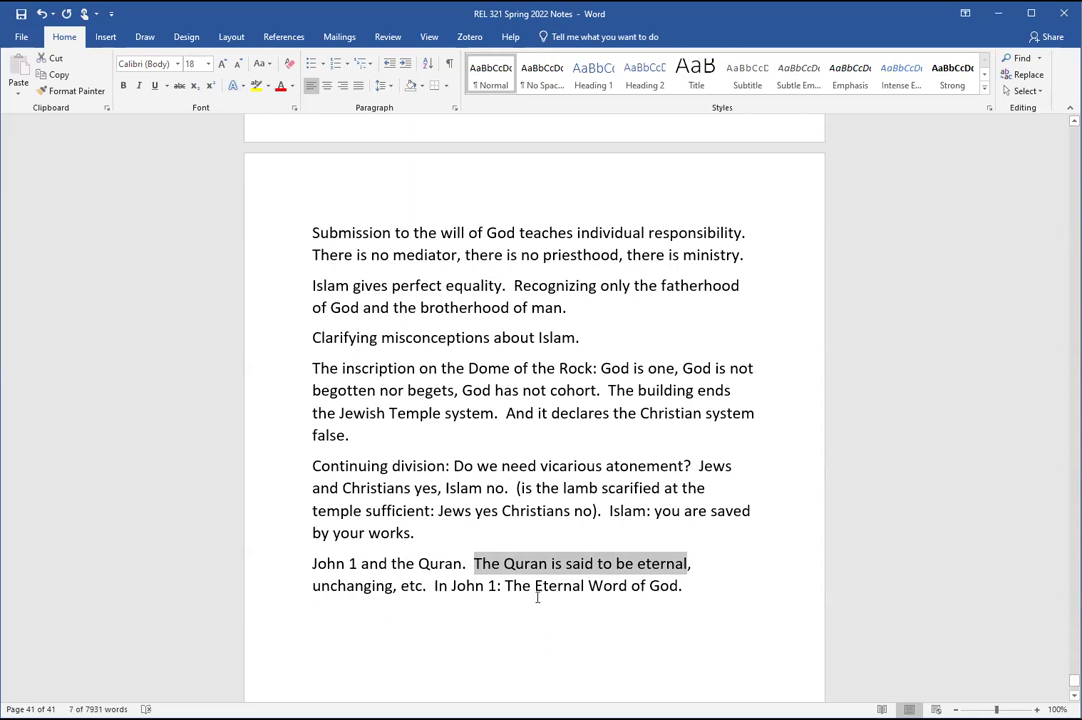
click(500, 586)
drag(504, 585, 668, 581)
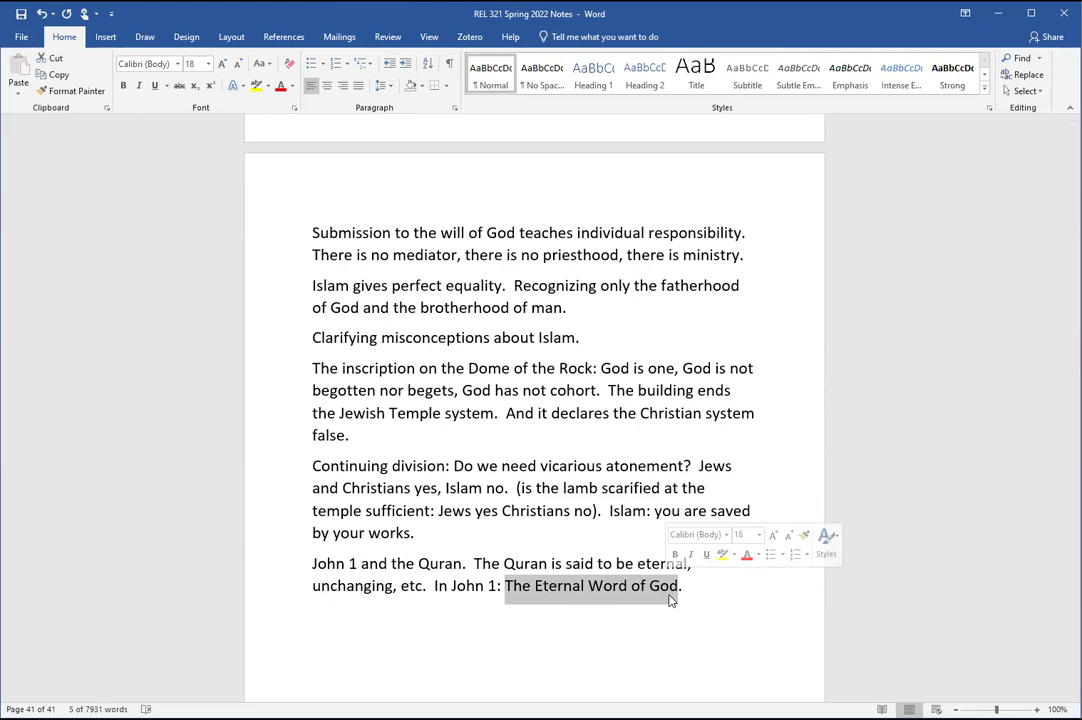
click(474, 564)
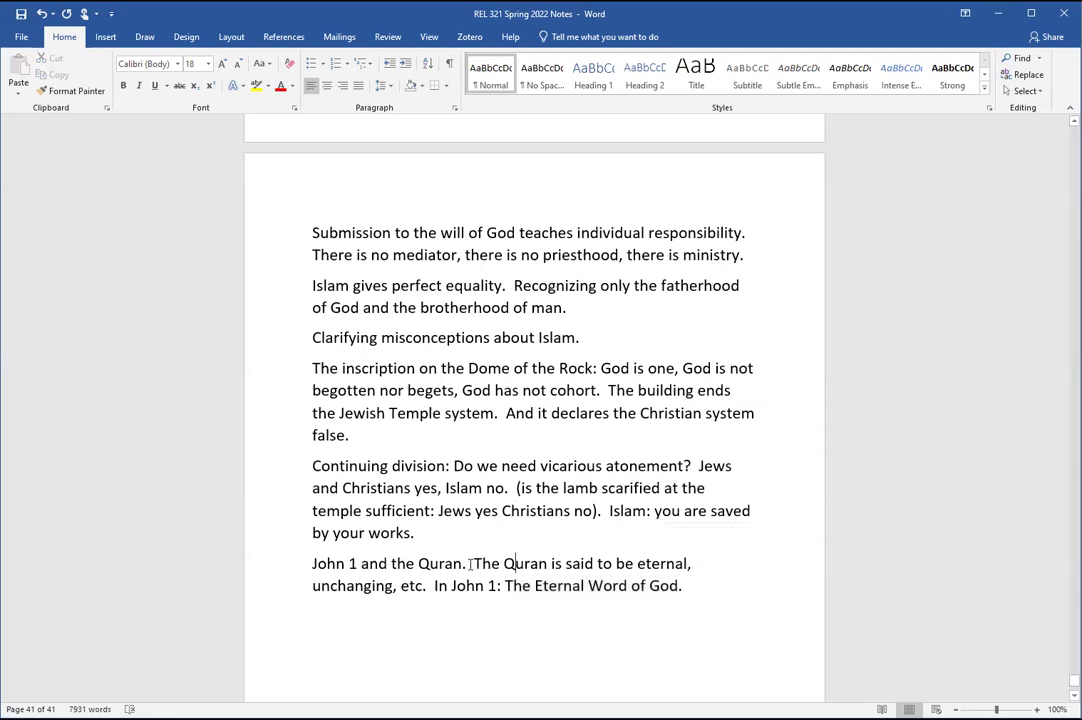
drag(464, 564, 651, 564)
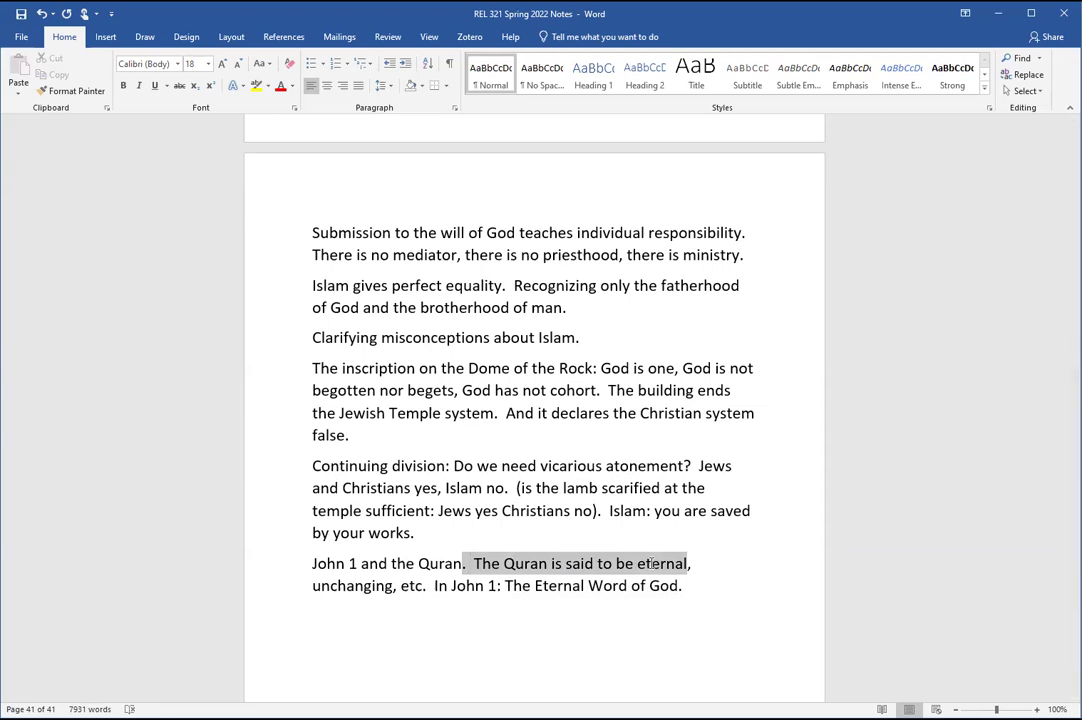
drag(651, 564, 651, 564)
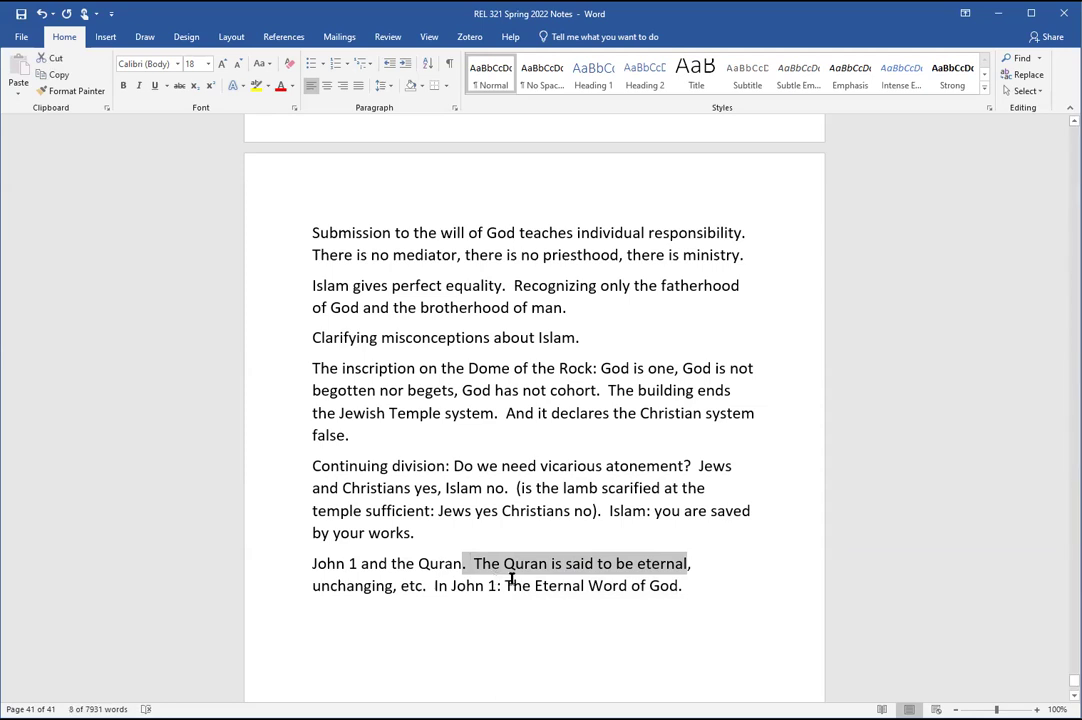
click(516, 563)
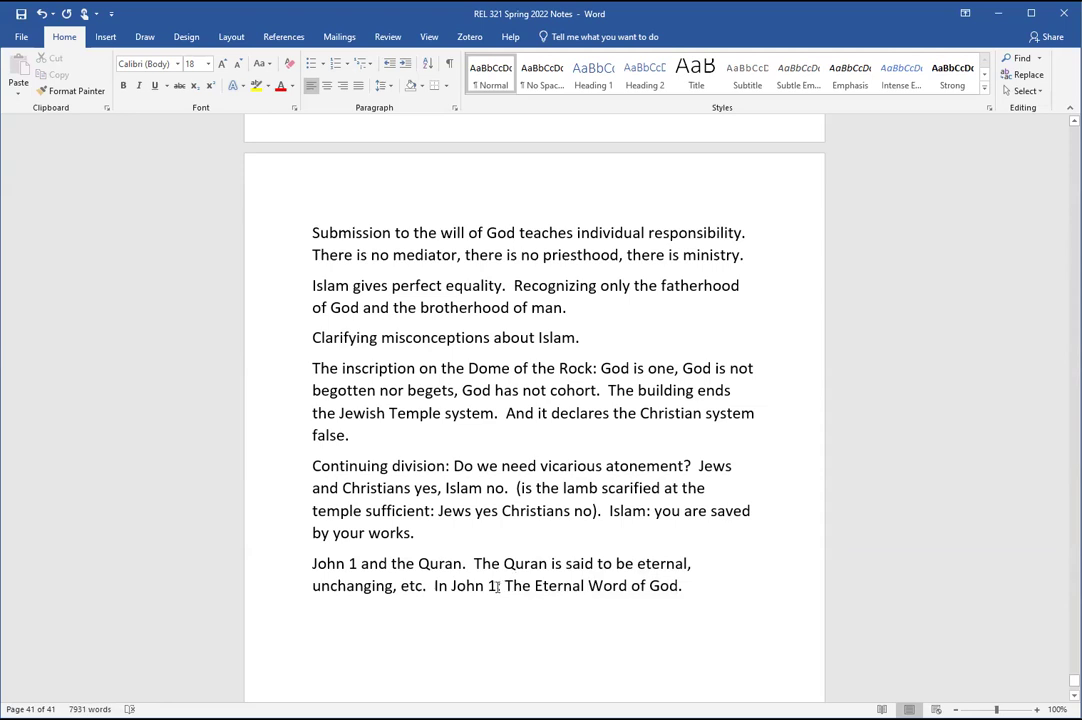
drag(496, 586, 451, 586)
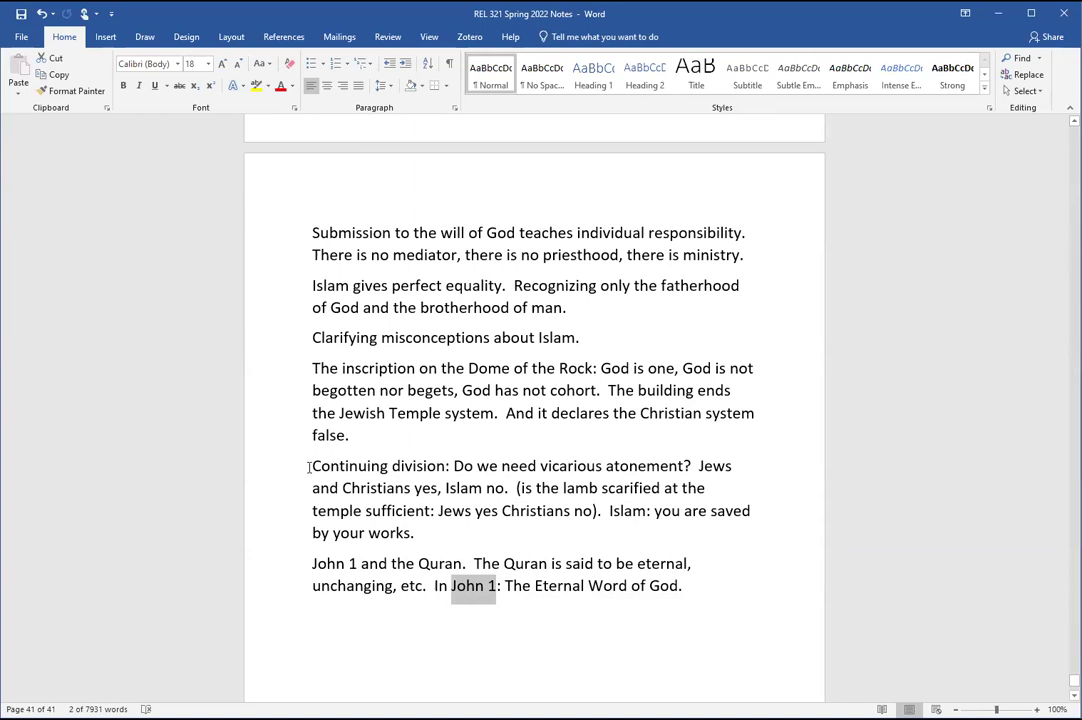
click(331, 548)
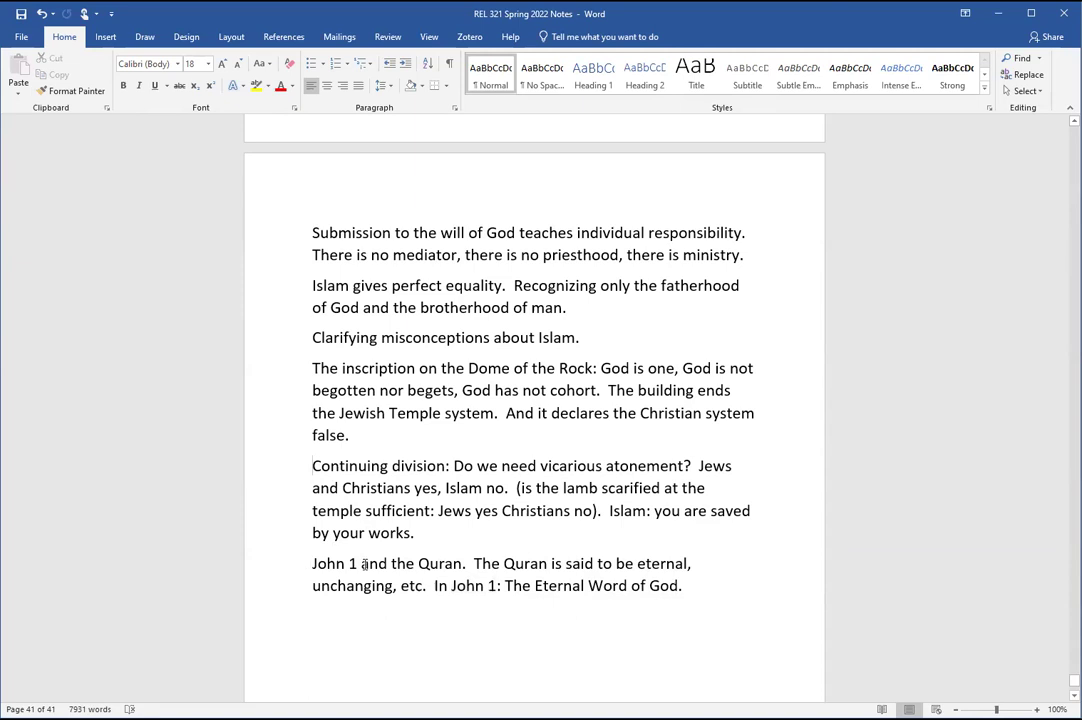
drag(306, 563, 471, 566)
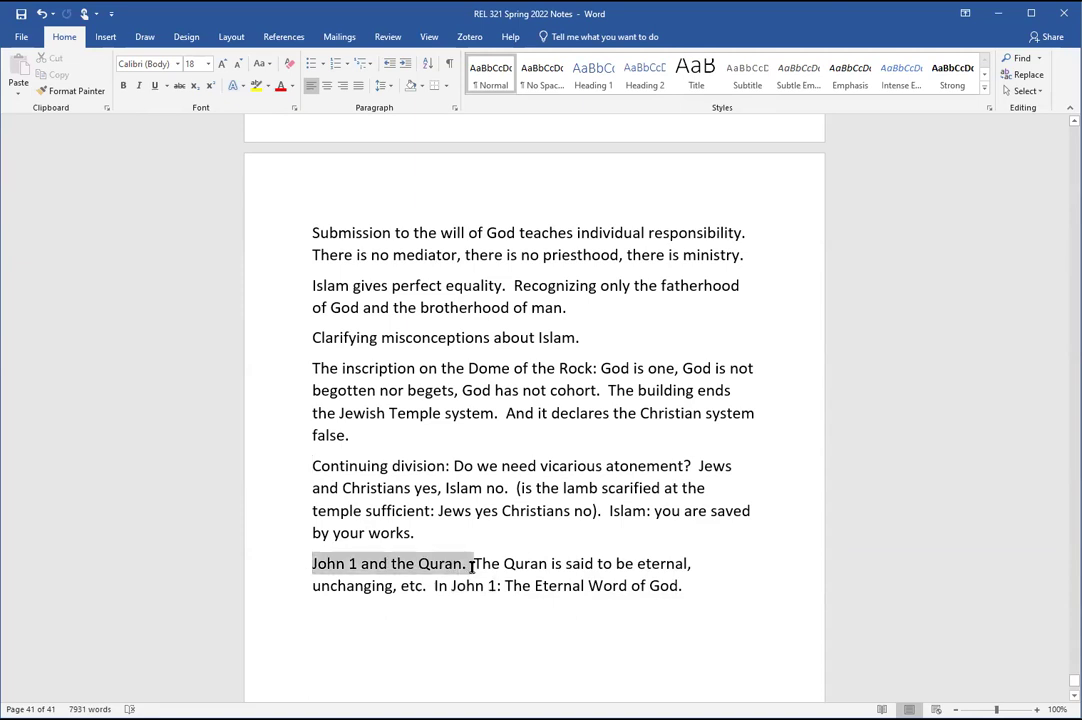
drag(471, 566, 471, 566)
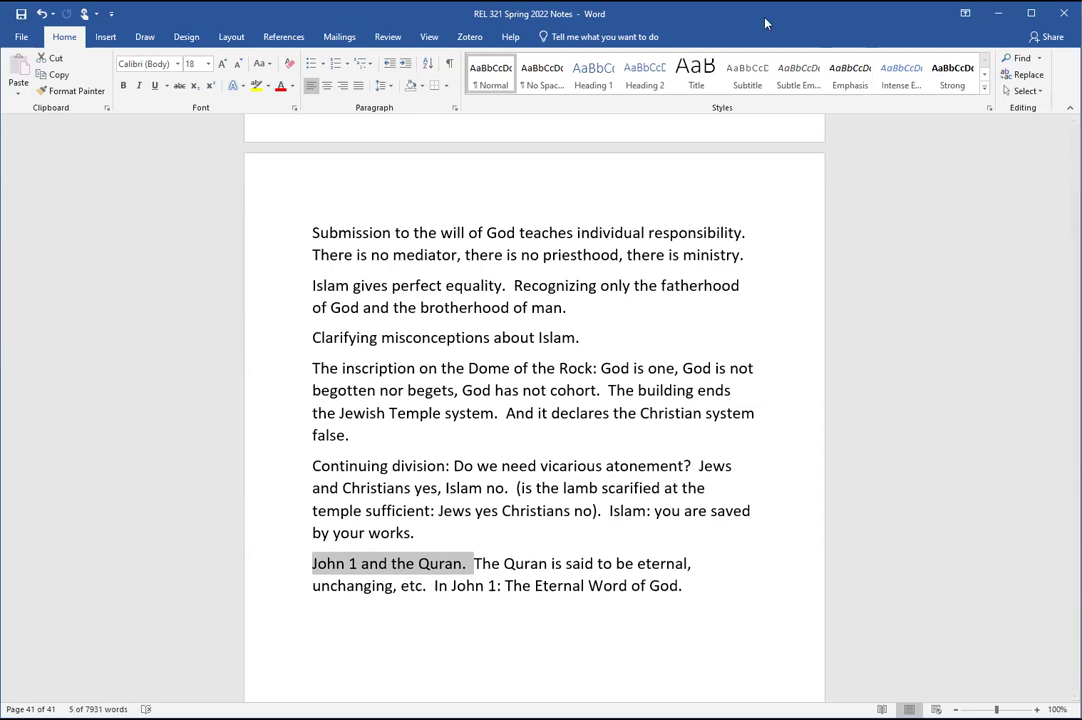